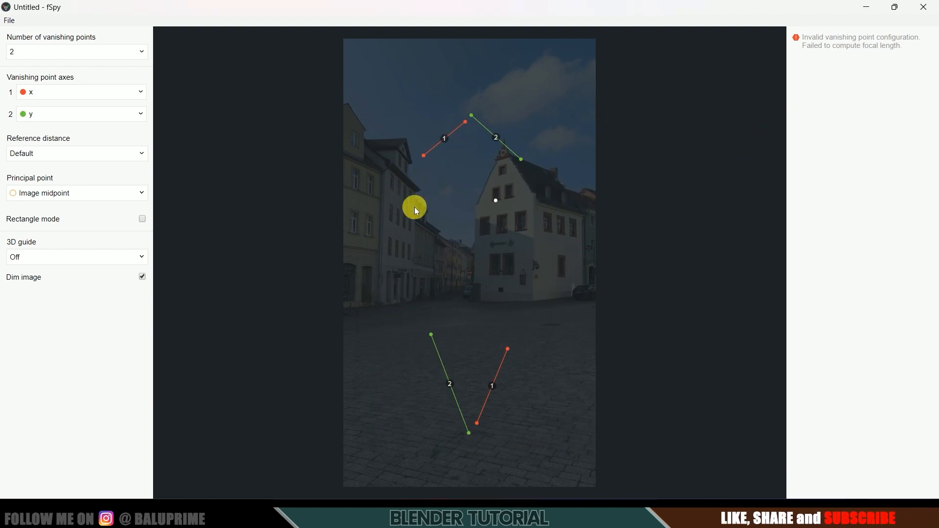
- Set the second vanishing point axis to -z and align both red x-axis lines with the base of the white building
click(74, 116)
click(41, 191)
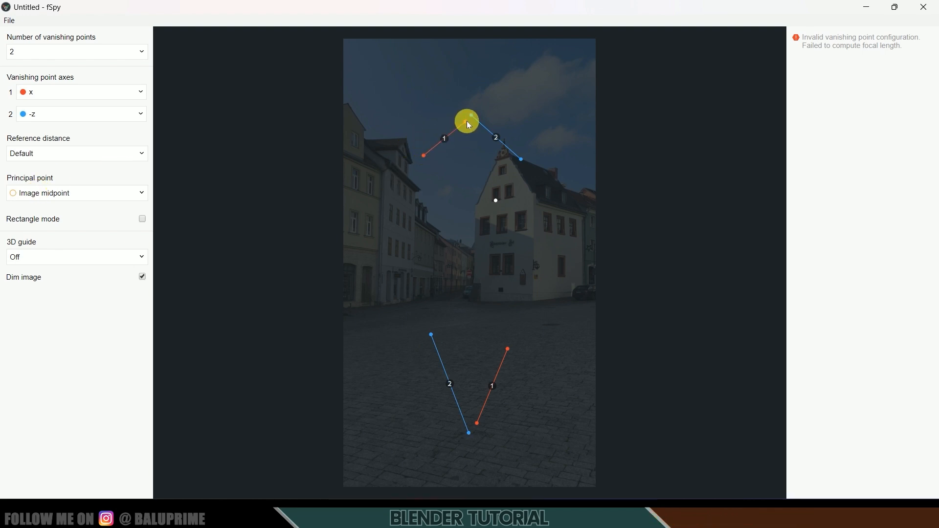
drag(462, 121, 608, 315)
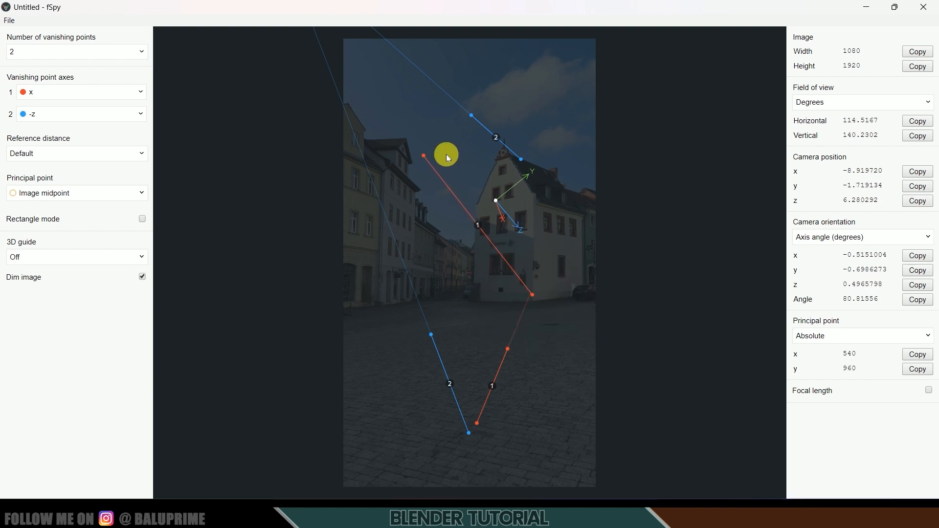
drag(485, 280, 460, 267)
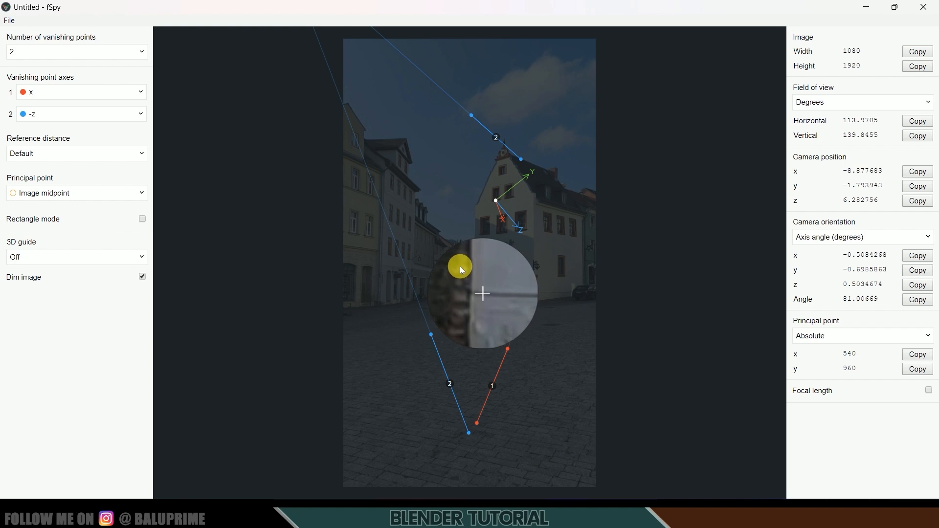
shift+drag(507, 349, 572, 292)
shift+drag(477, 423, 526, 282)
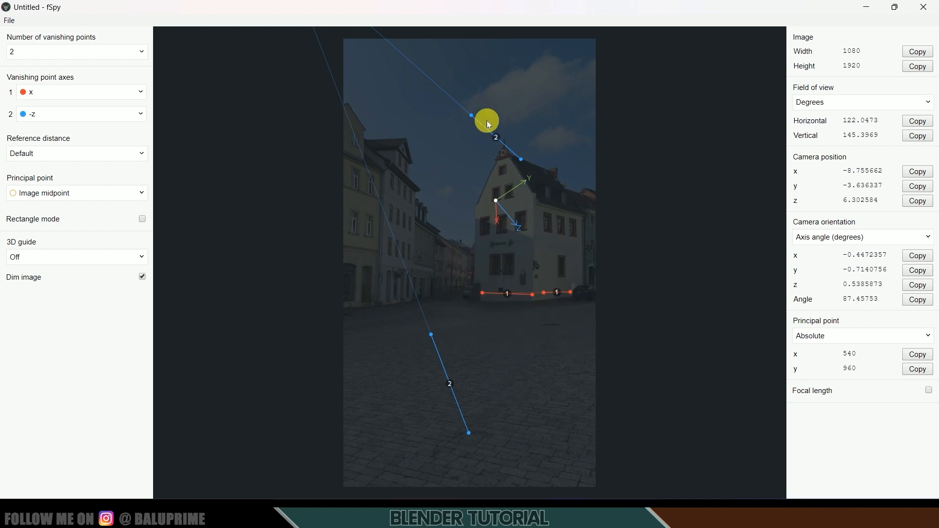
- Align the two second-axis lines with vertical edges on the building at the left and the white building's corner
shift+drag(468, 433, 385, 282)
shift+drag(430, 333, 370, 183)
shift+drag(520, 159, 540, 344)
shift+drag(472, 116, 533, 220)
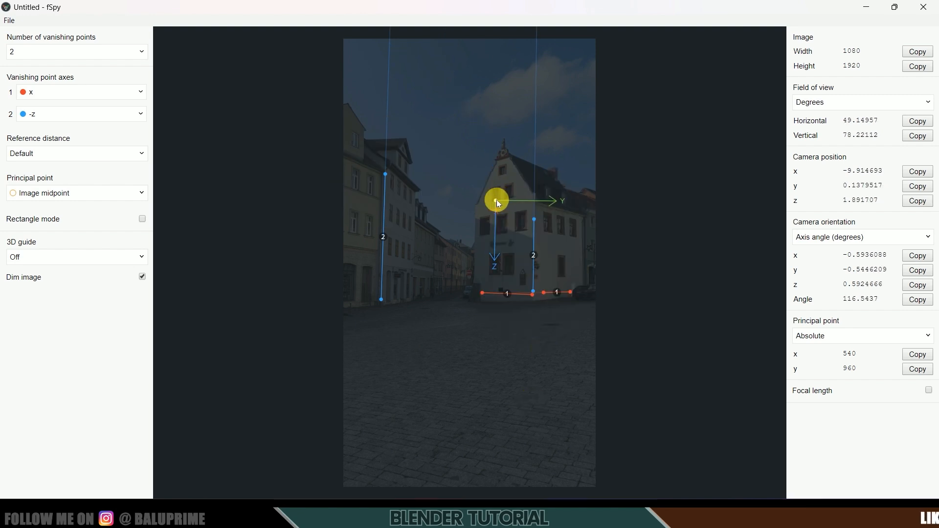
- Place the origin on the cobblestone ground in front of the white building and change the second vanishing point axis to z
drag(438, 275, 452, 336)
click(73, 114)
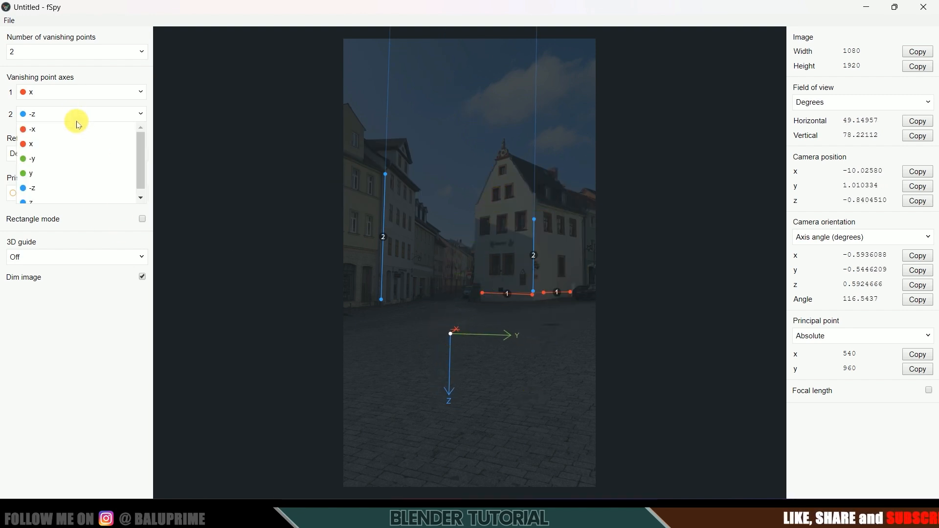
click(59, 202)
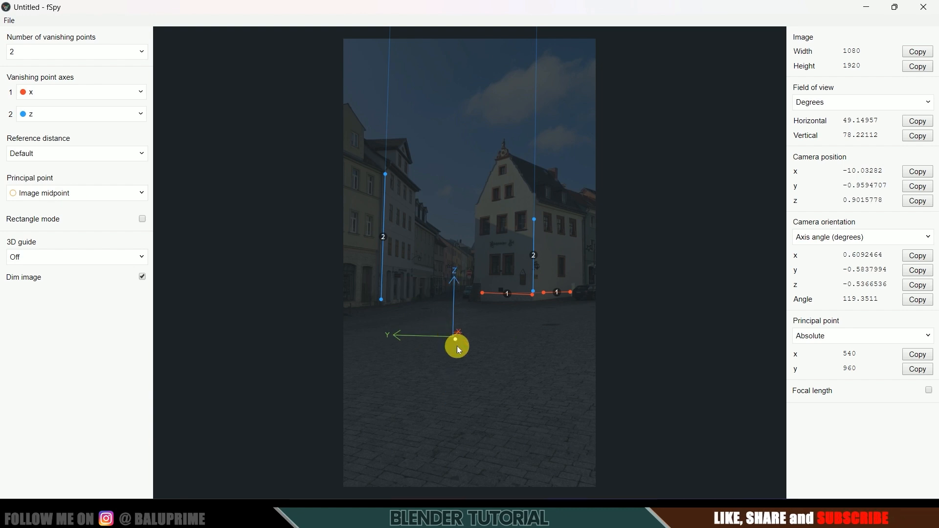
drag(452, 336, 471, 366)
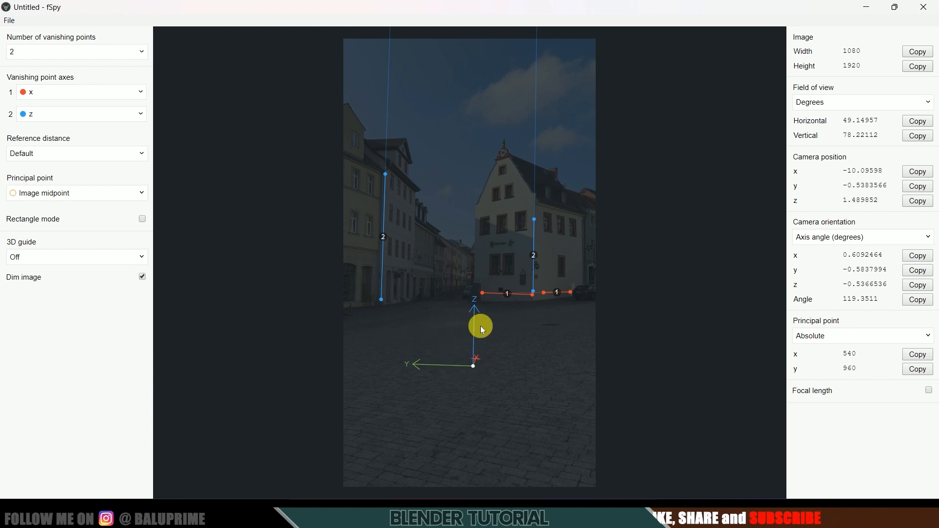
- Show the xy grid floor as the 3D guide and save the project as 7777 in the cola peel folder
click(48, 258)
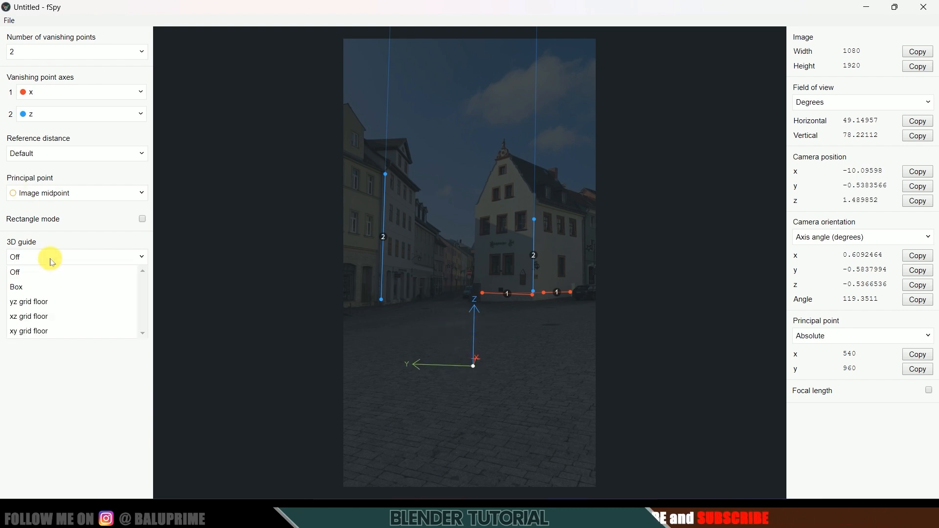
click(52, 331)
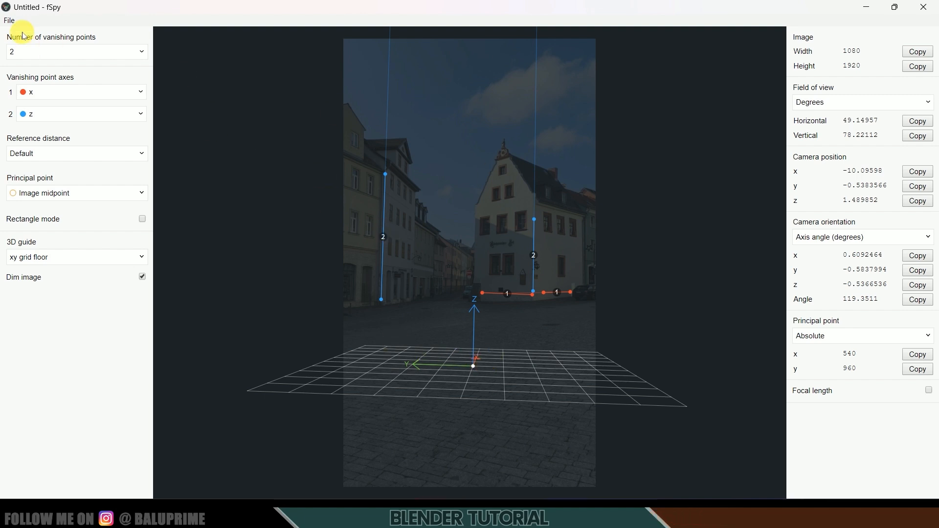
click(9, 21)
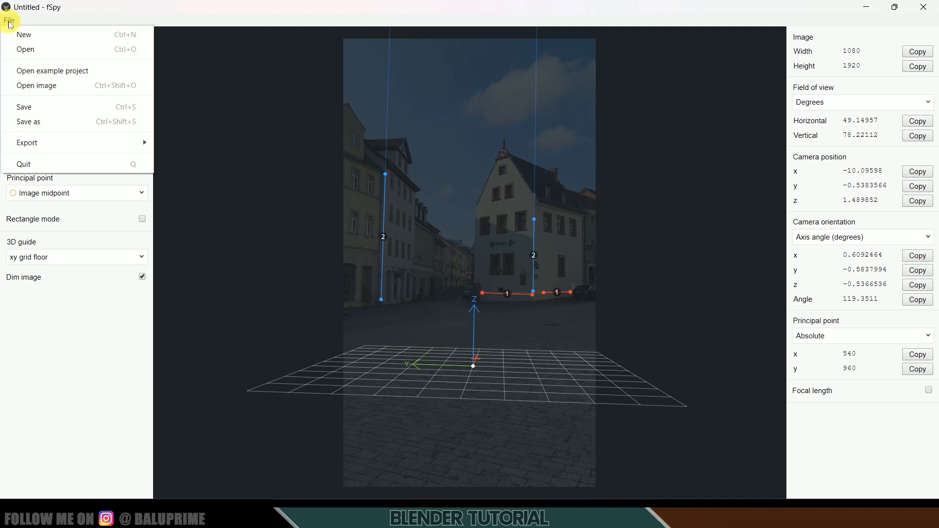
click(42, 106)
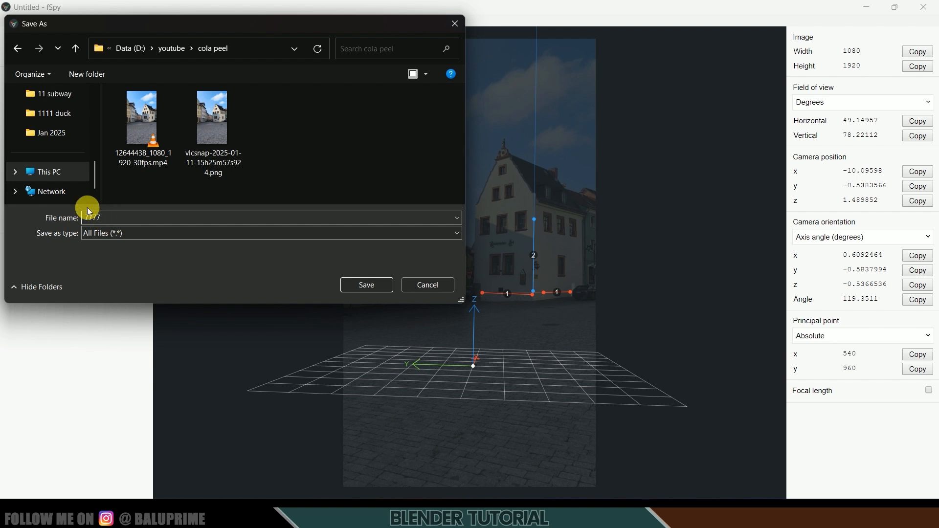
click(365, 285)
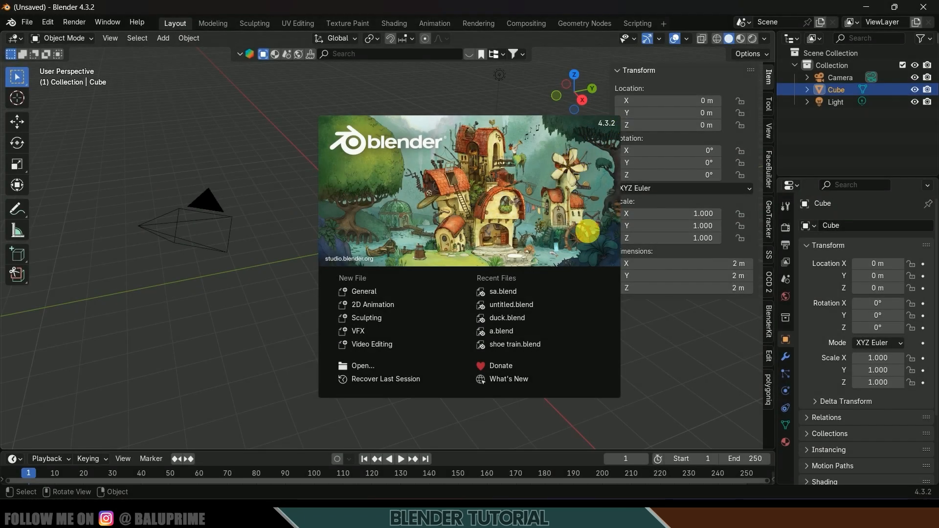
- Switch to Blender, dismiss the splash screen, hide the sidebar and delete all the default scene objects
click(487, 398)
key(n)
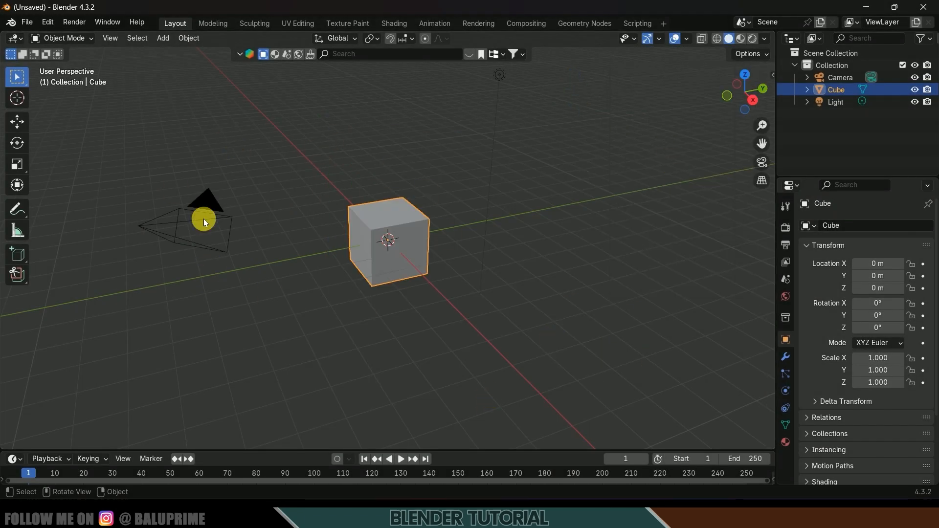
key(a)
key(Delete)
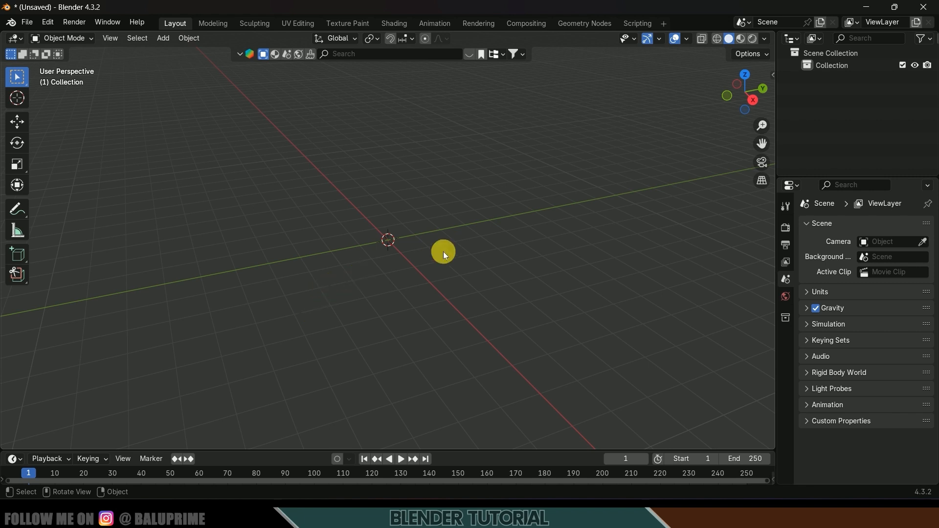
- Import the fSpy project file 7777.fspy from the cola peel folder
click(27, 24)
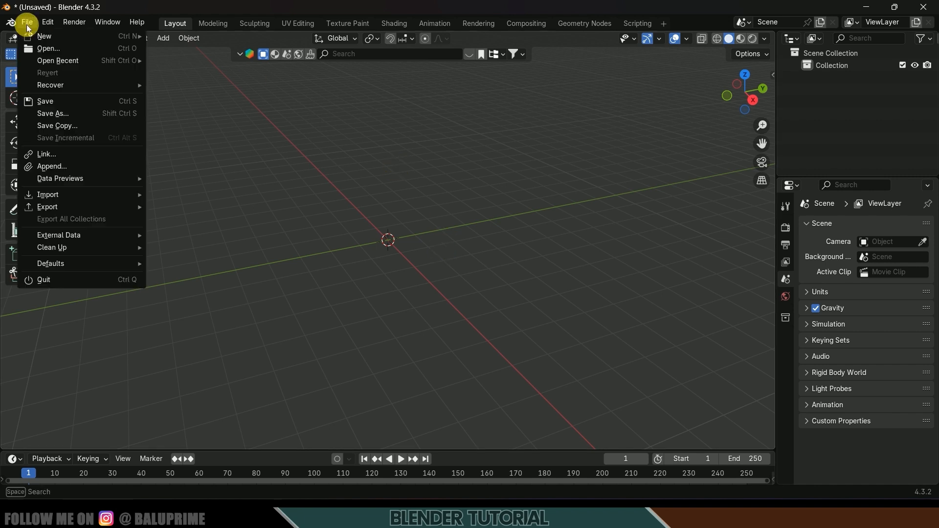
mouse_move(80, 192)
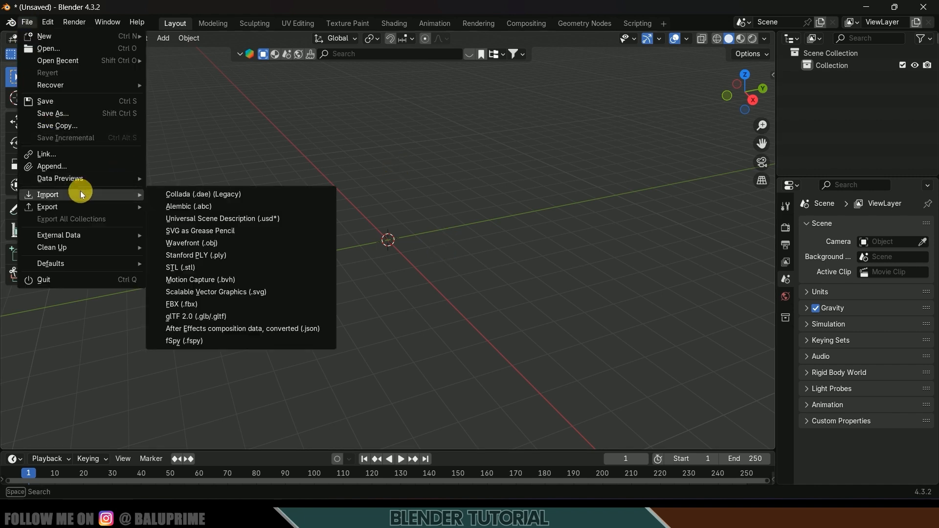
click(190, 342)
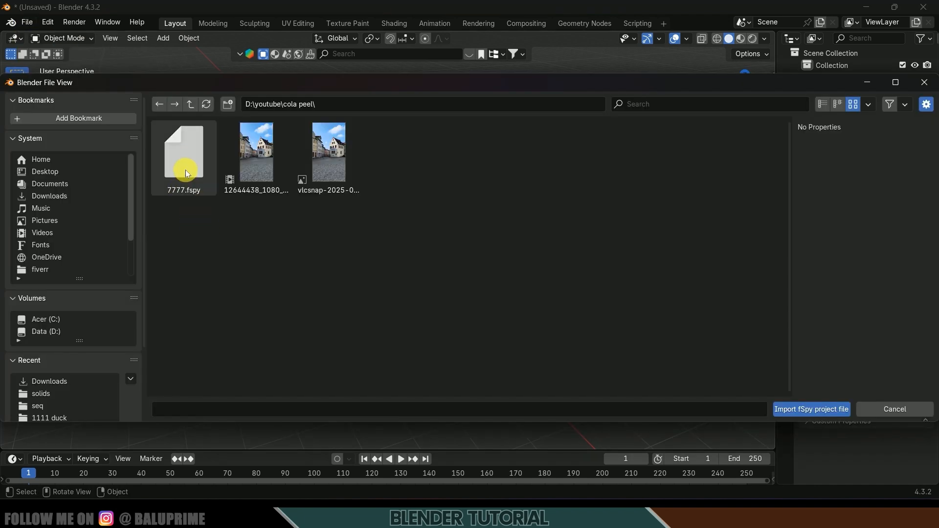
click(185, 169)
click(793, 409)
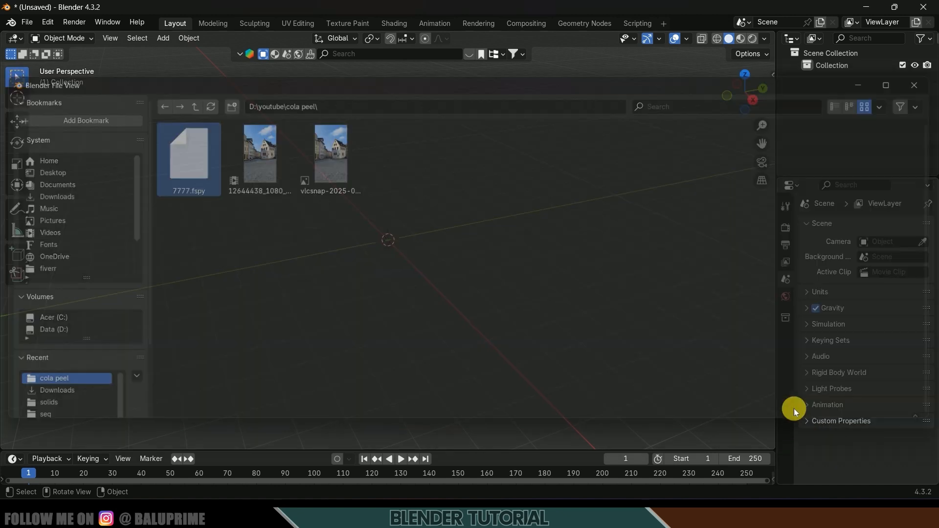
scroll(415, 184, down, 2)
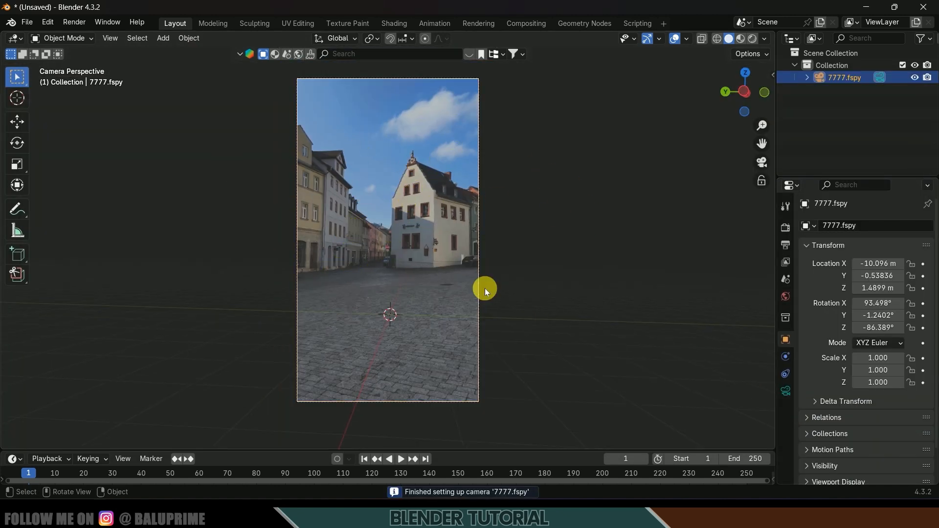
- Replace the camera's background image with the movie clip 12644438_1080_1920_30fps.mp4 and set its opacity to 1.000
click(785, 392)
scroll(858, 417, down, 3)
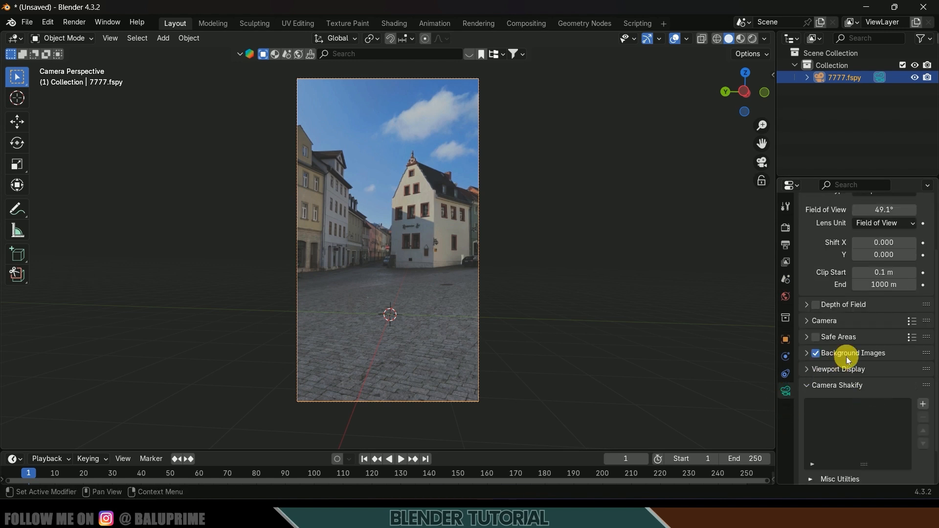
click(806, 354)
scroll(811, 372, down, 2)
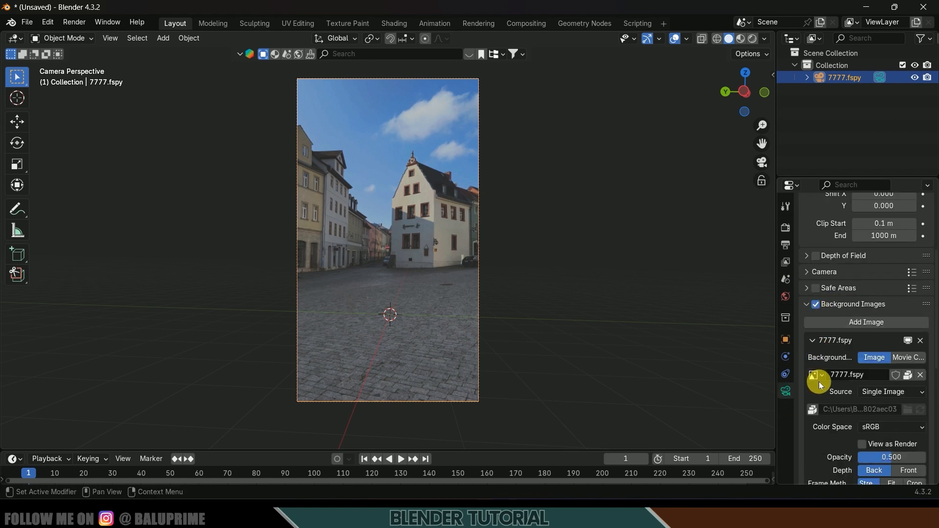
click(909, 359)
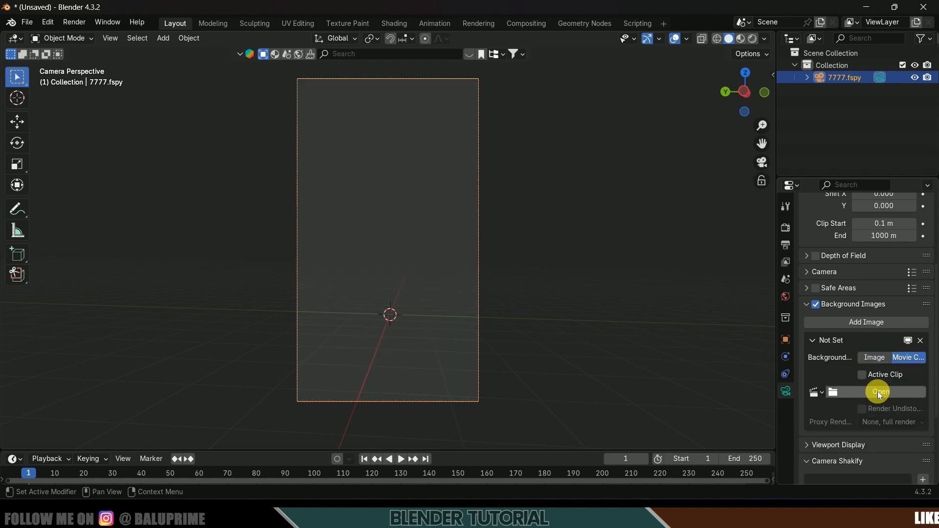
click(878, 393)
click(188, 156)
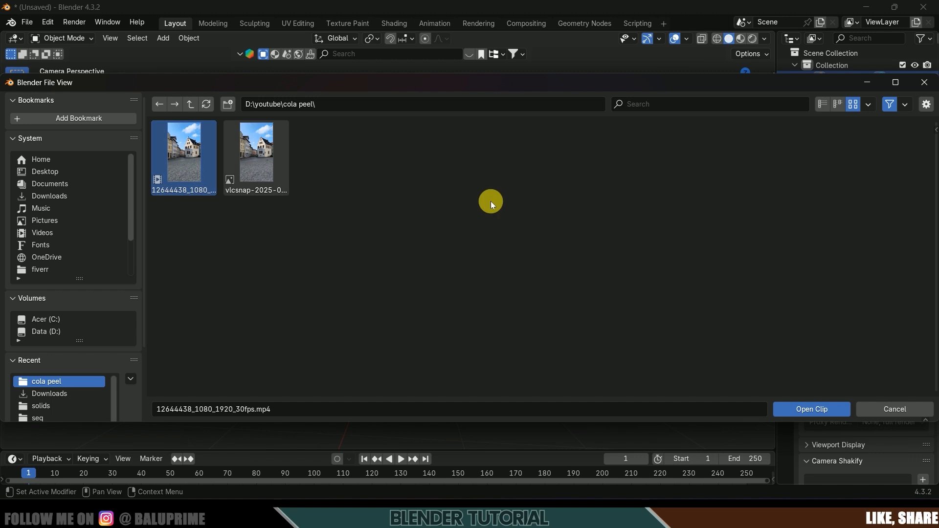
click(812, 409)
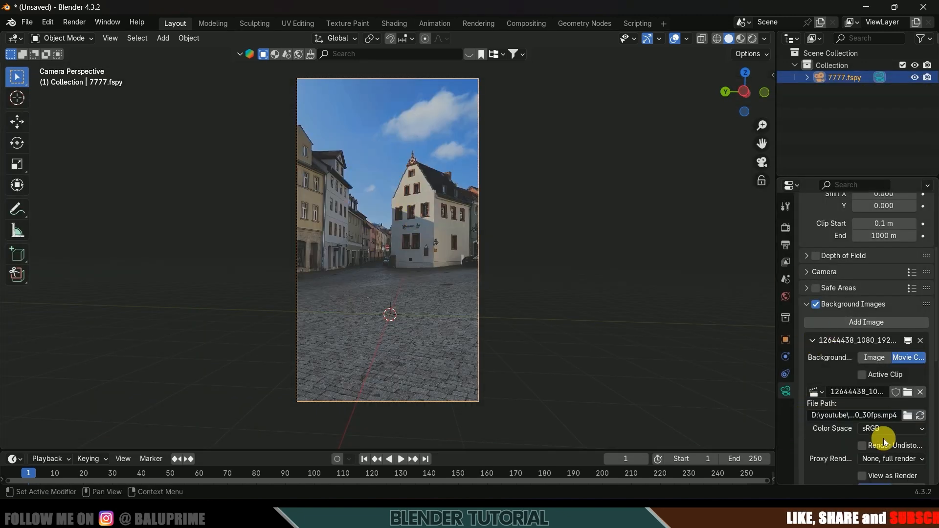
scroll(799, 449, down, 4)
drag(875, 416, 924, 416)
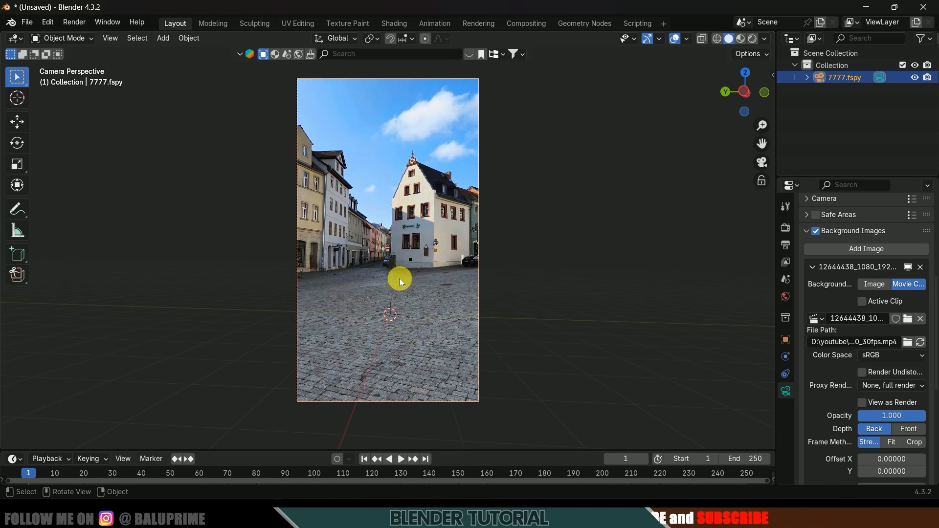
- Add a mesh cylinder with 64 vertices at the origin
key(shift+a)
mouse_move(362, 263)
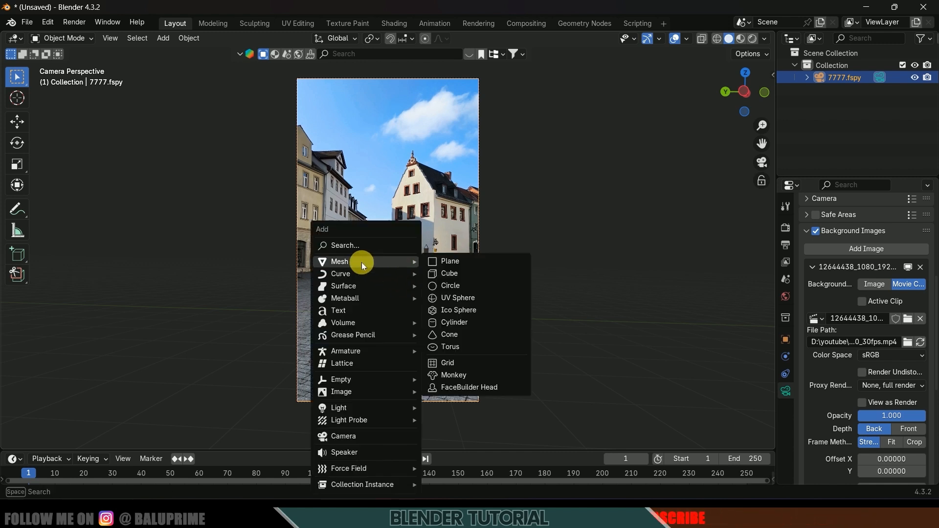
click(467, 322)
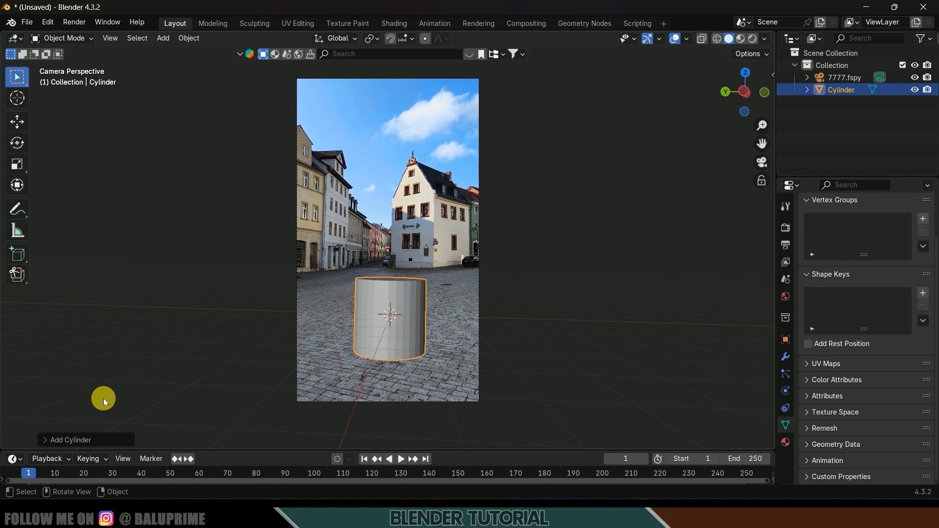
click(47, 437)
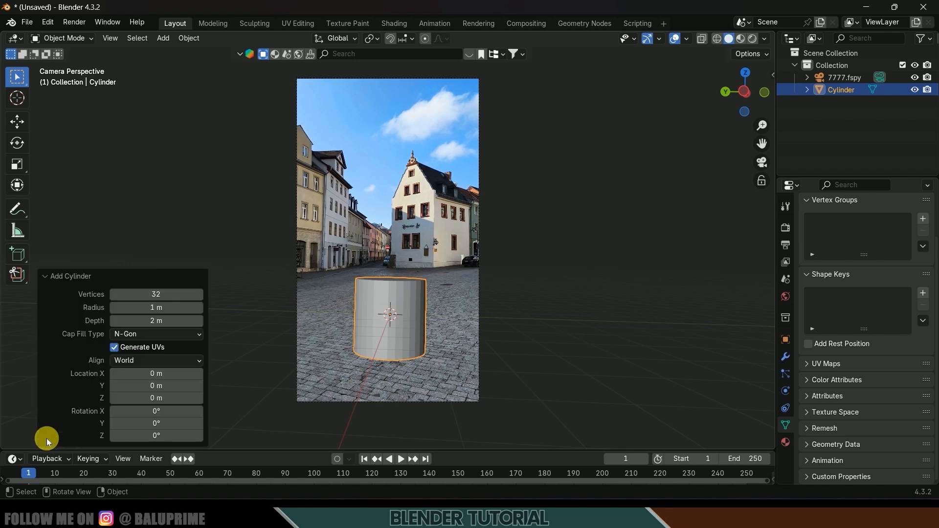
click(156, 295)
text(64)
key(Return)
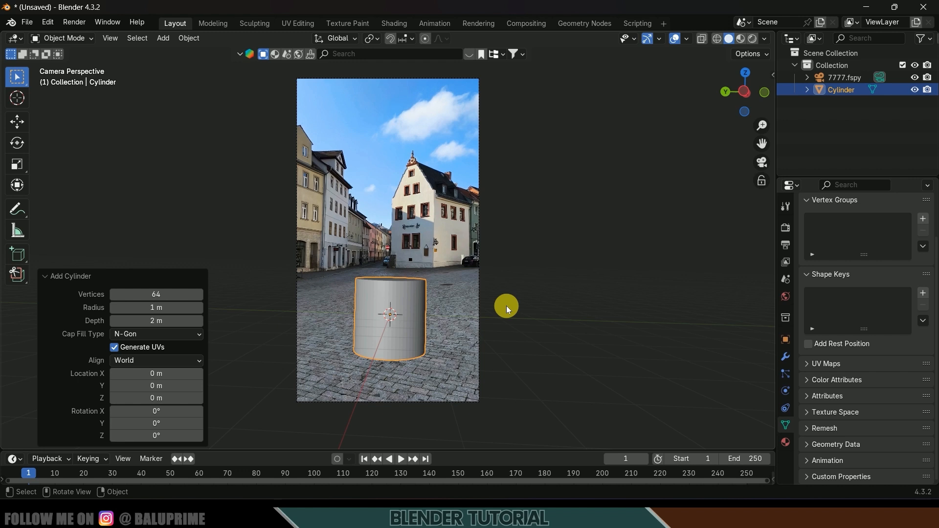
- Move the cylinder up 1 m along the Z axis so its base rests on the ground
key(g)
key(z)
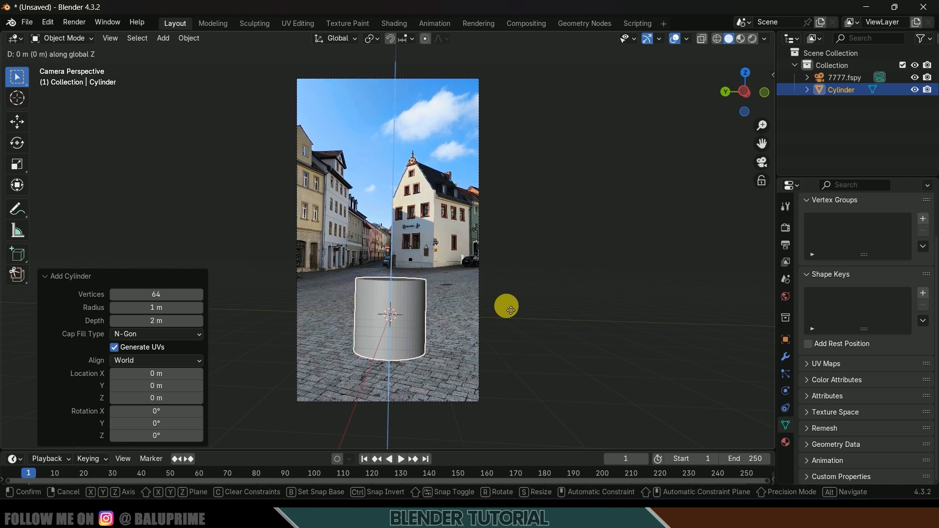
click(509, 283)
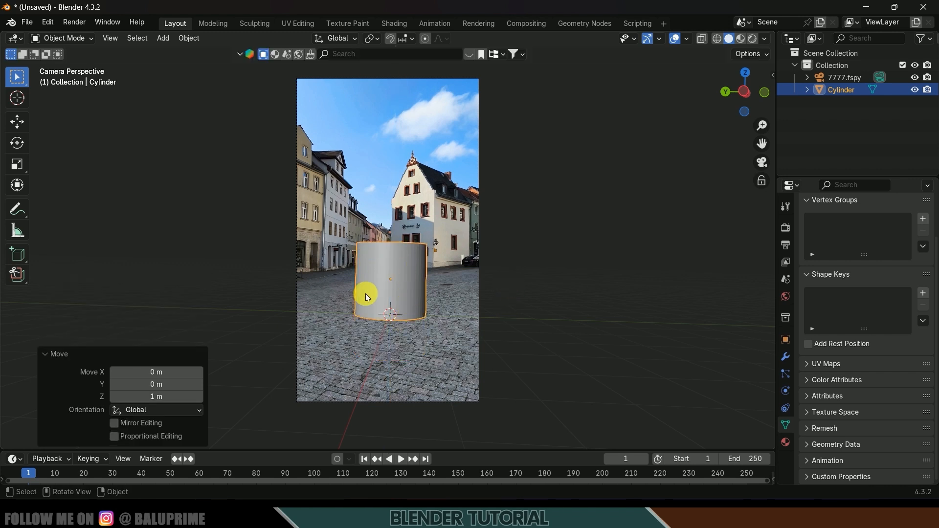
- In Edit Mode, lower the cylinder's top face by about 1.77 m along Z to flatten it into a thin disc
key(KP_0)
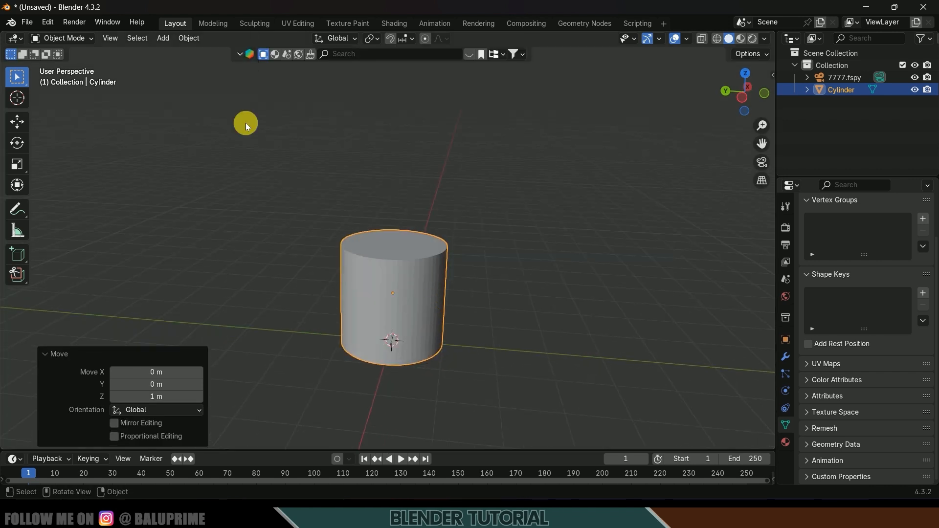
click(78, 38)
click(82, 65)
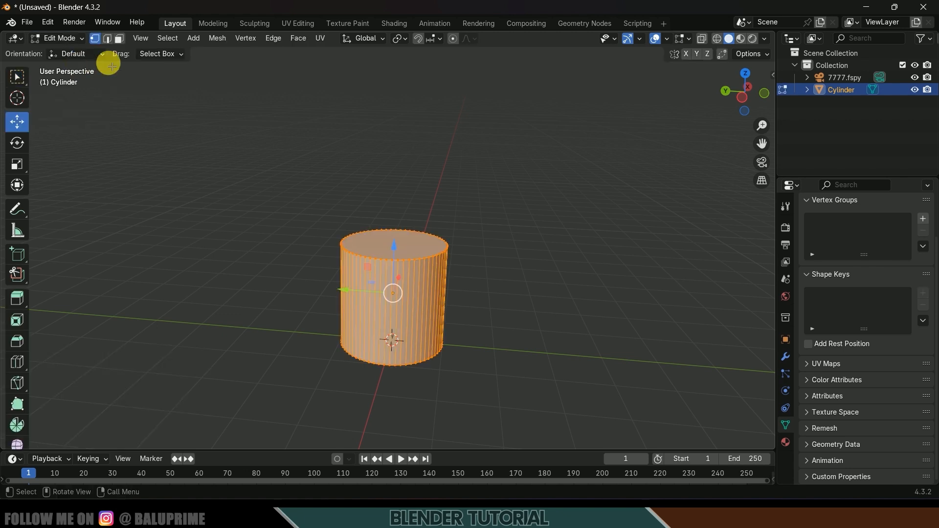
click(119, 38)
click(397, 243)
drag(405, 205, 381, 284)
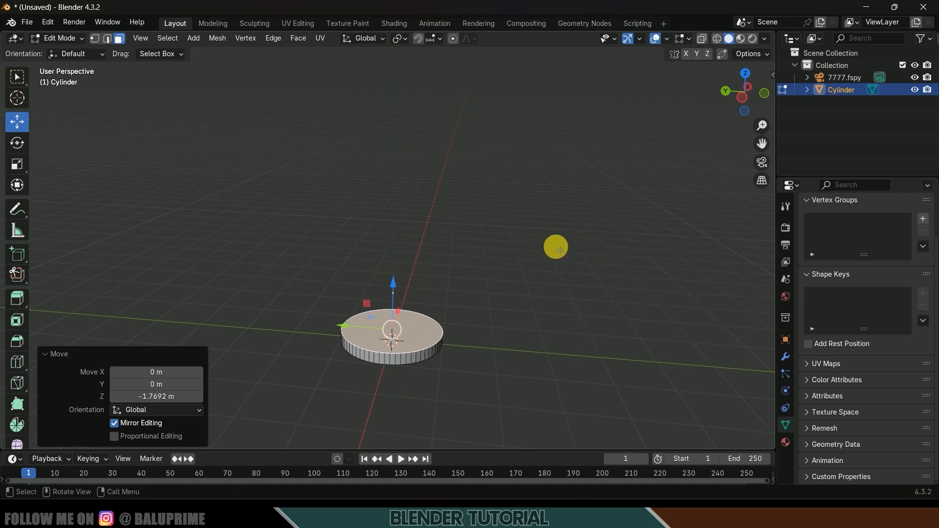
- Return to Object Mode in the camera view and widen the disc by a factor of about 1.874 in X and Y only
key(KP_0)
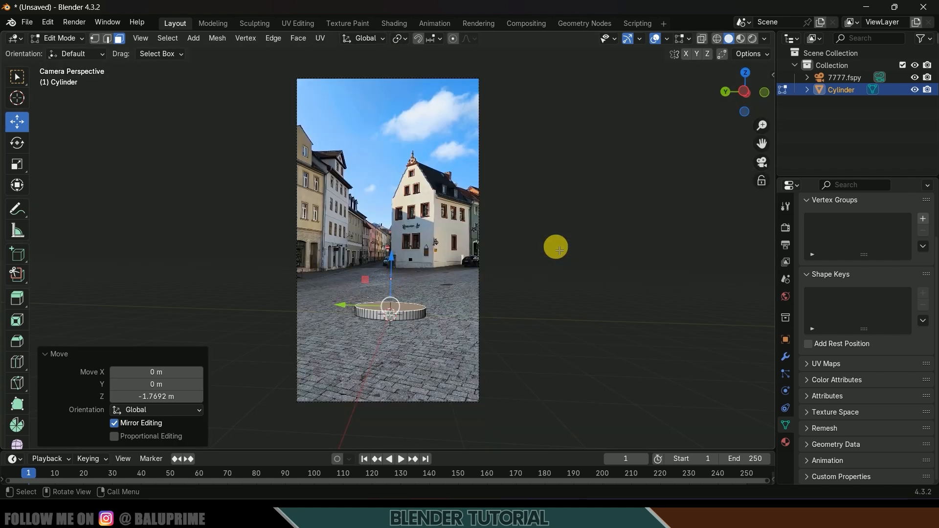
click(61, 39)
click(68, 49)
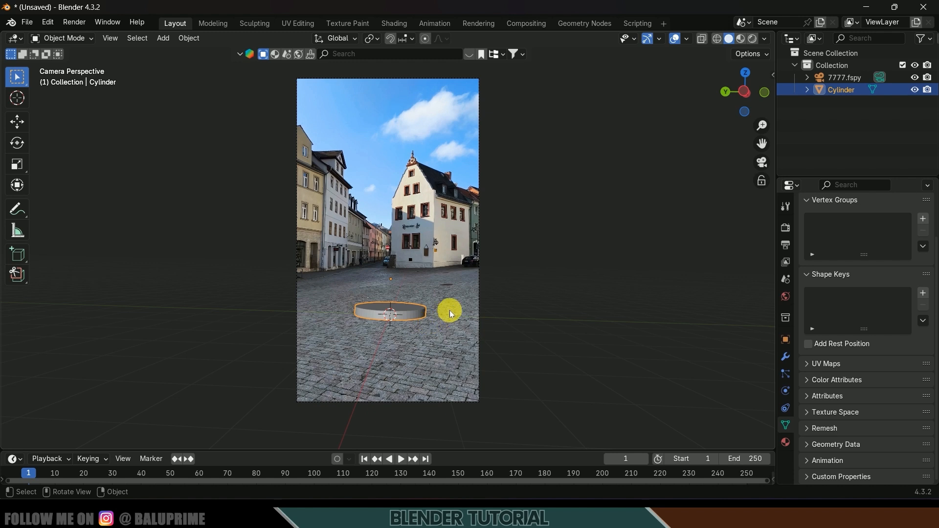
key(s)
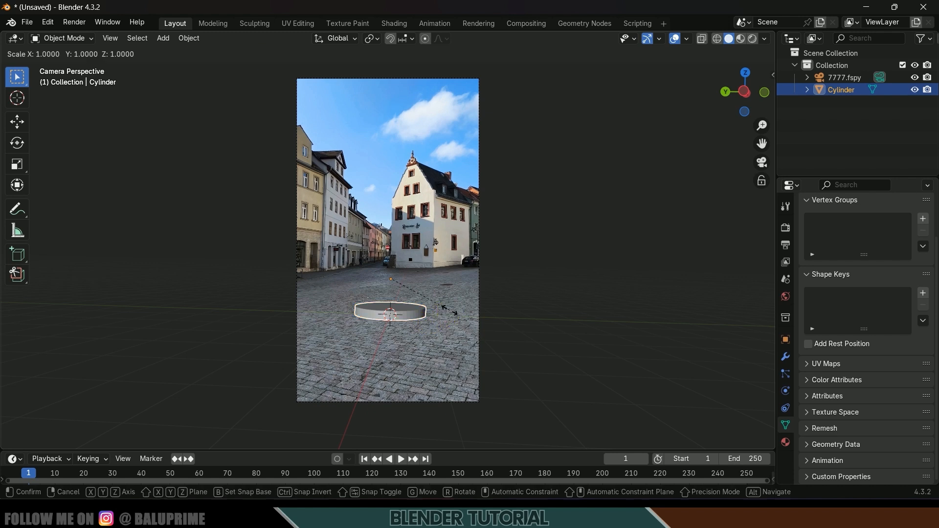
key(shift+z)
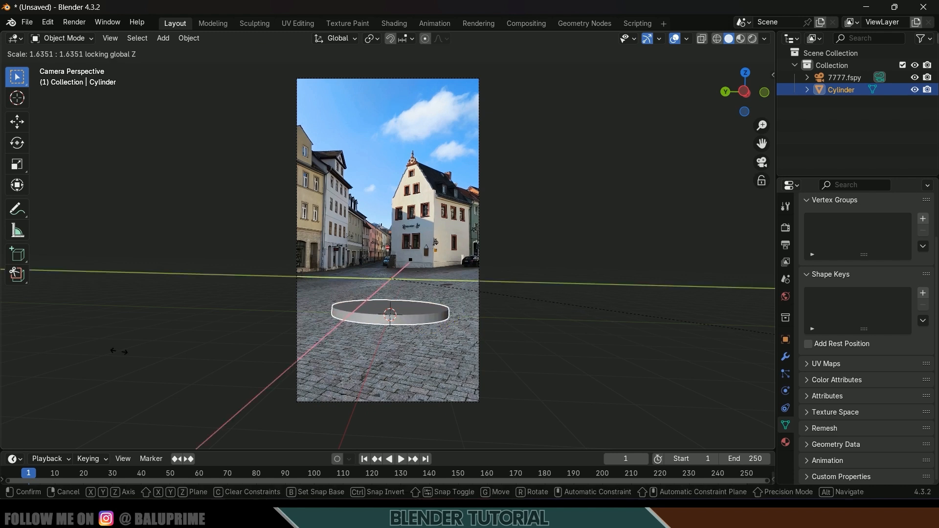
click(279, 368)
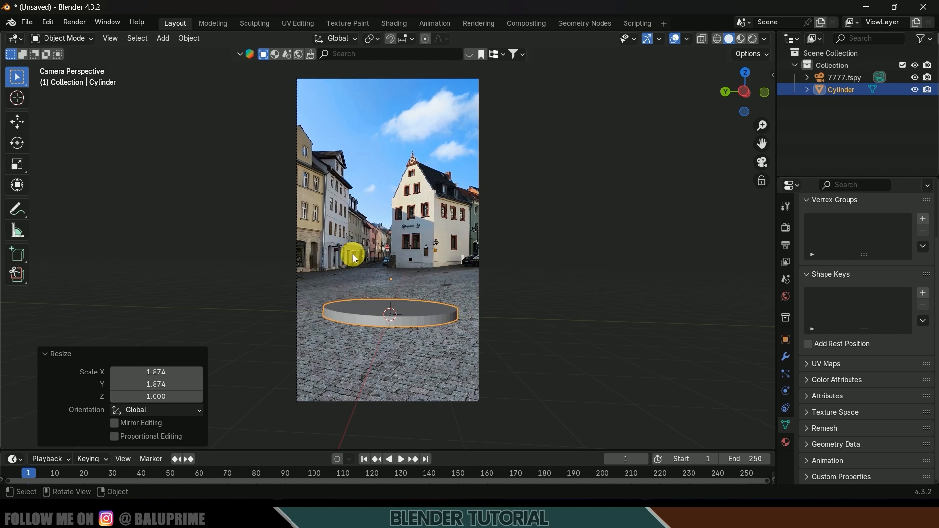
- Create a new GeoTracker for the cylinder and load 12644438_1080_1920_30fps.mp4 from the cola peel folder as its clip
key(n)
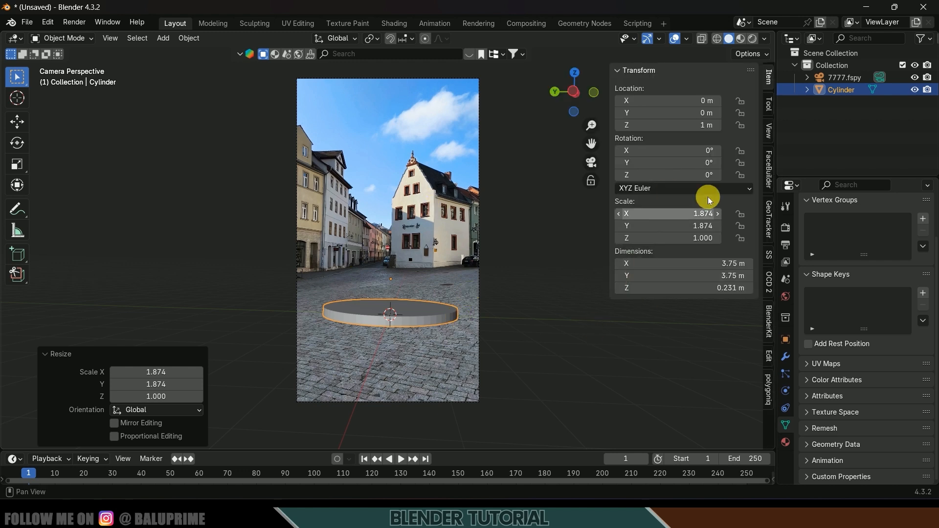
click(768, 218)
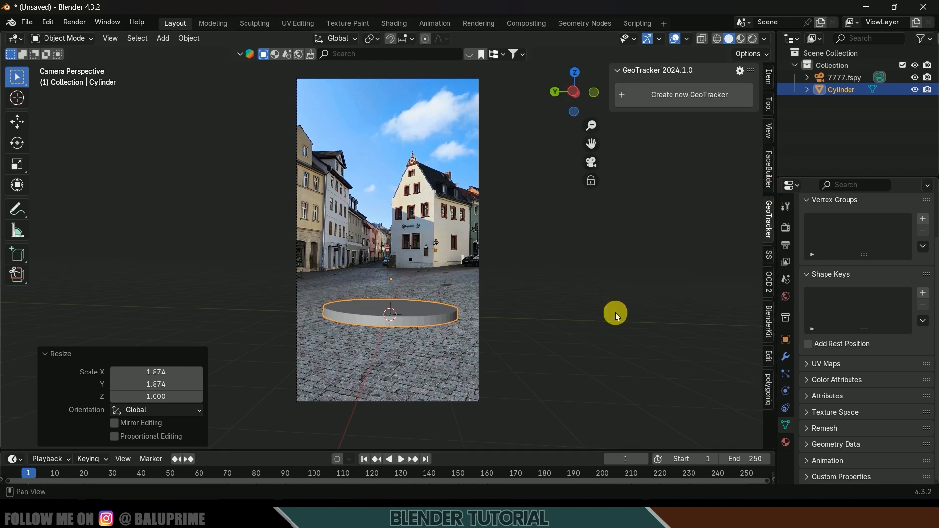
click(691, 94)
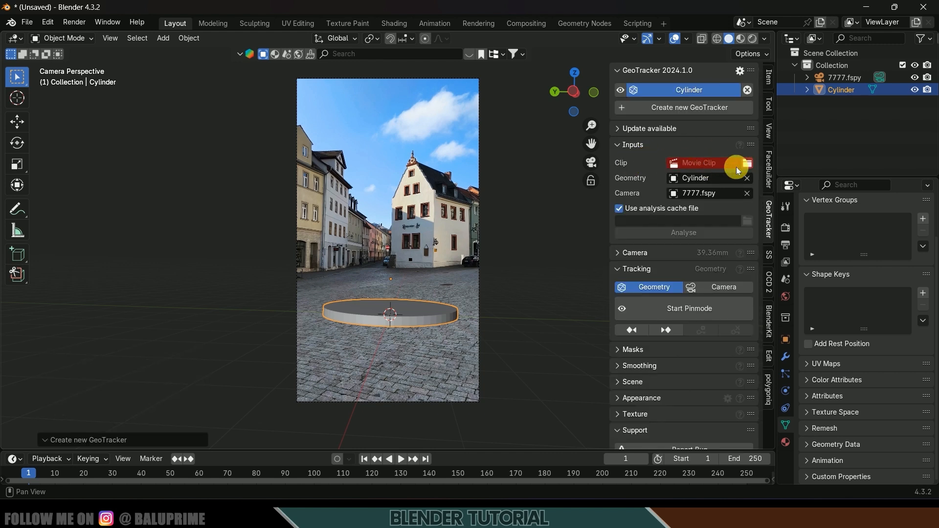
click(747, 165)
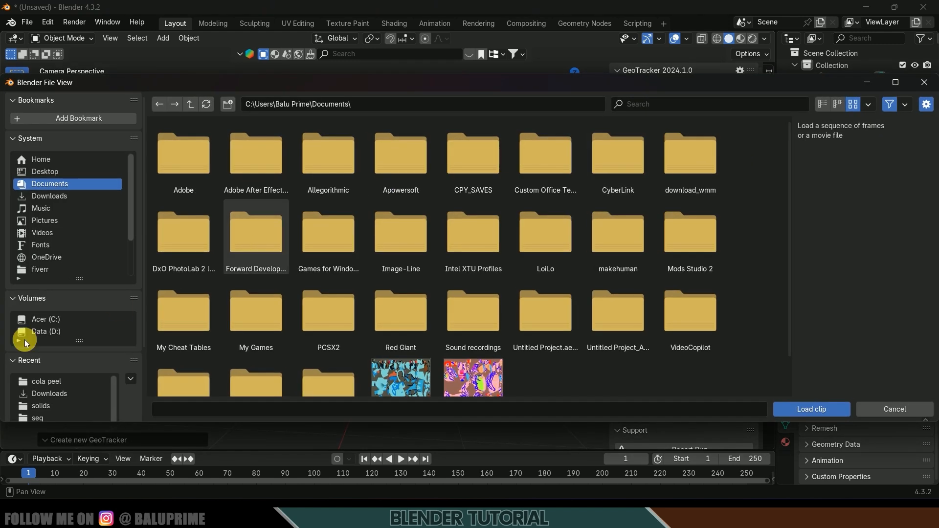
click(24, 381)
click(184, 157)
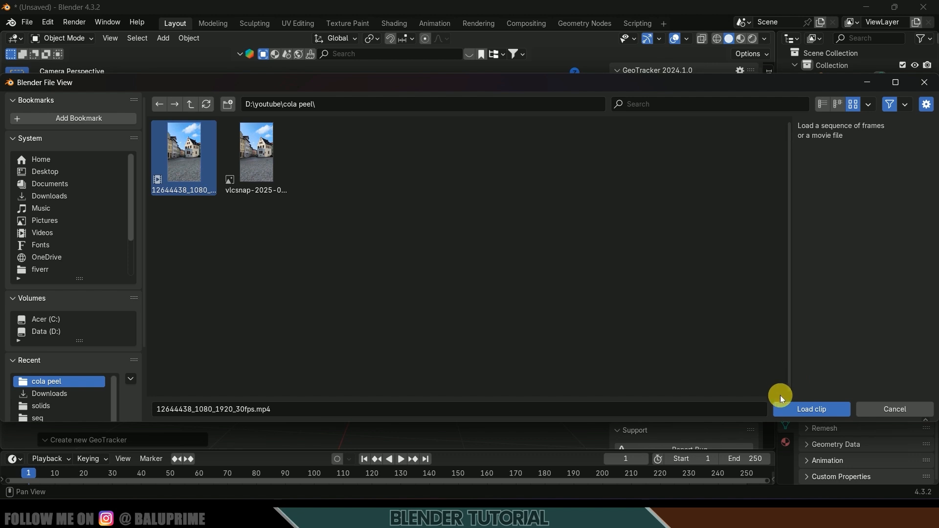
click(789, 408)
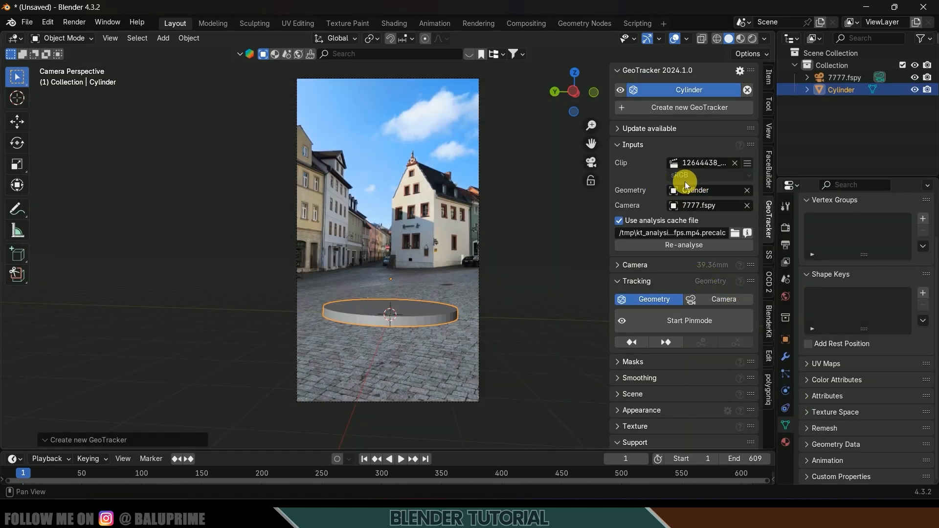
- Re-analyse the GeoTracker clip from frame 1 to 400, replacing the existing analysis file
click(684, 246)
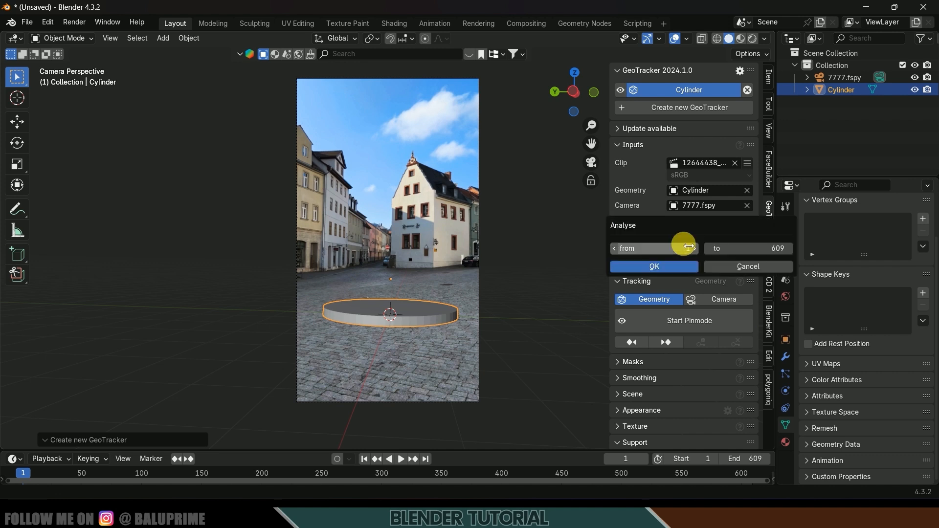
click(755, 251)
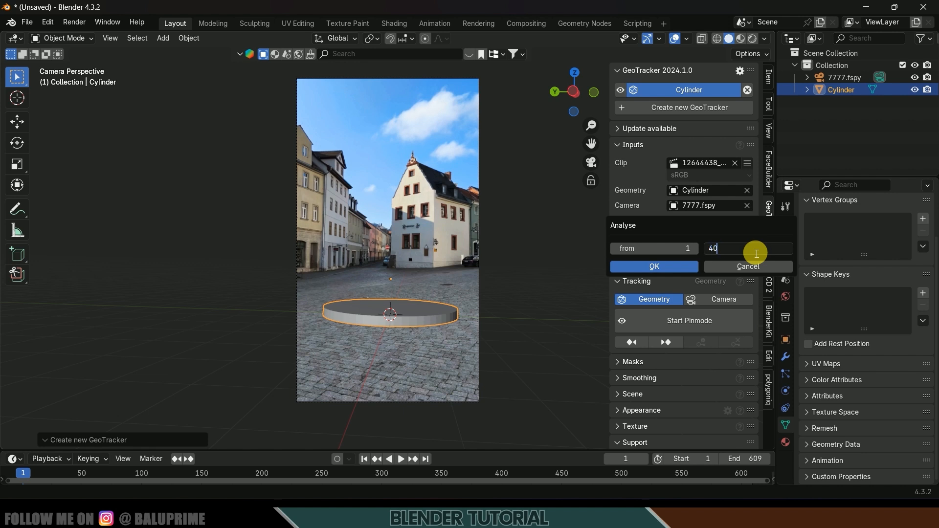
key(Return)
click(653, 266)
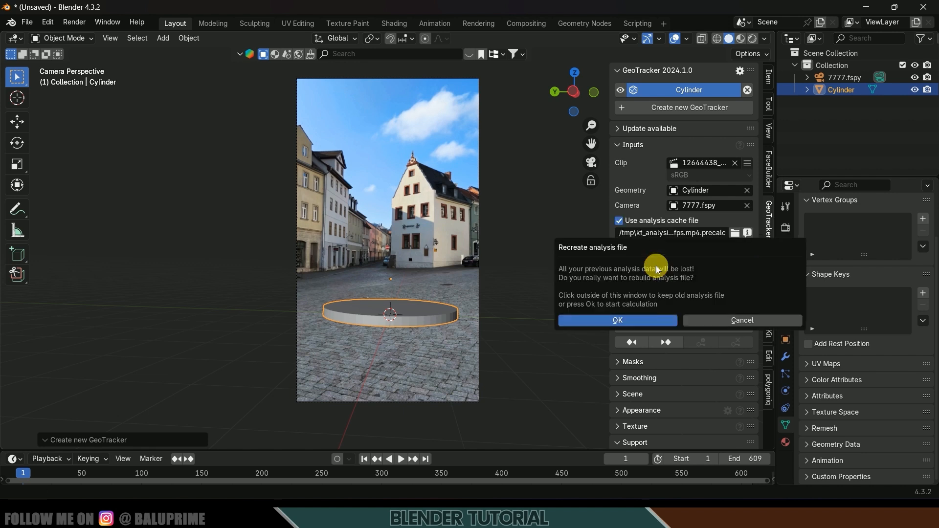
click(618, 319)
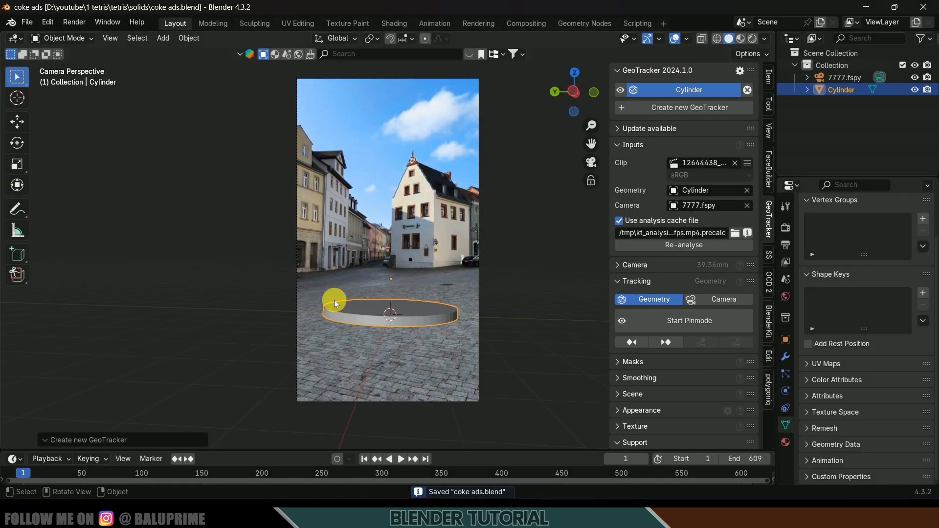
- Switch GeoTracker to camera tracking, start Pinmode and track forward to the end of the analysed frames
click(712, 303)
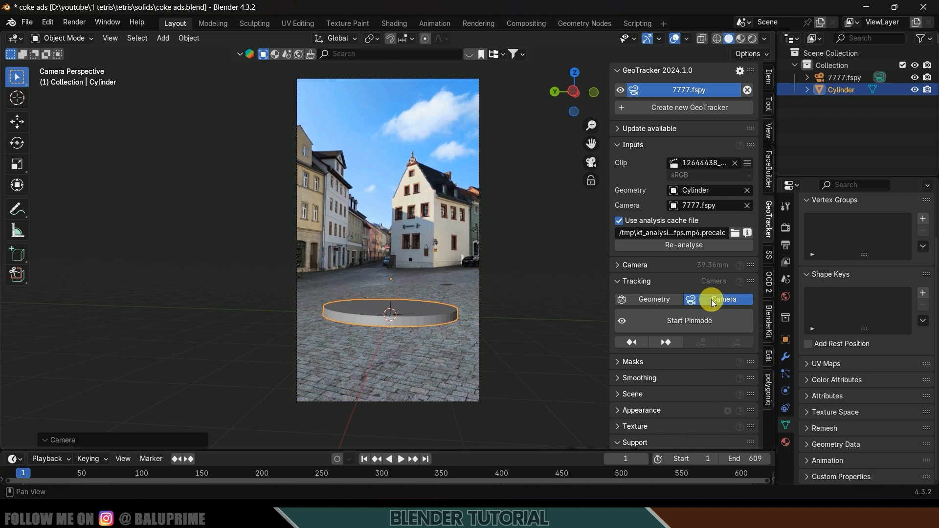
click(687, 322)
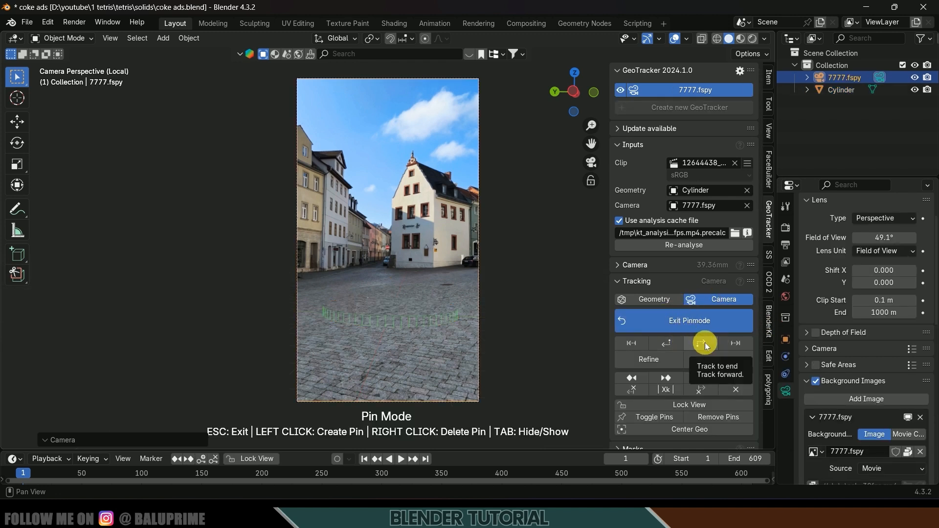
click(705, 342)
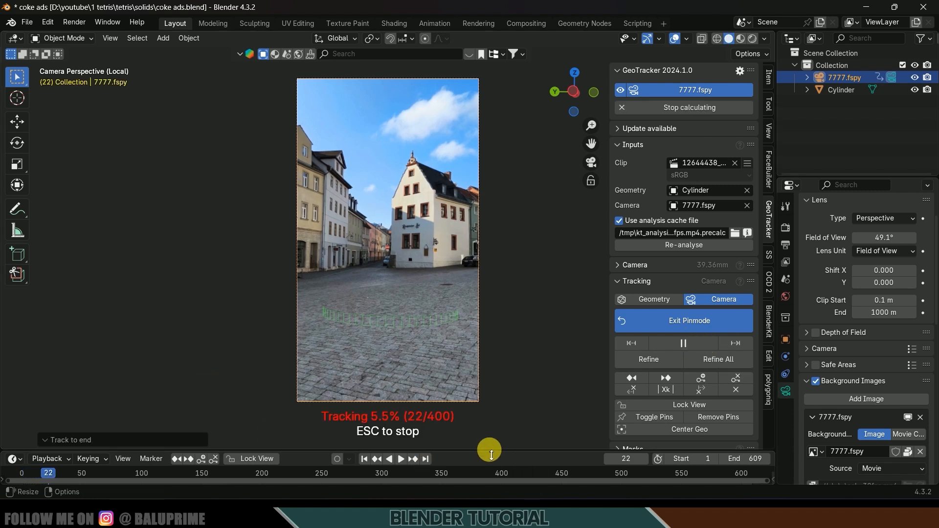
- Set the scene's end frame to 400 and fit the timeline to that range
drag(488, 450, 490, 435)
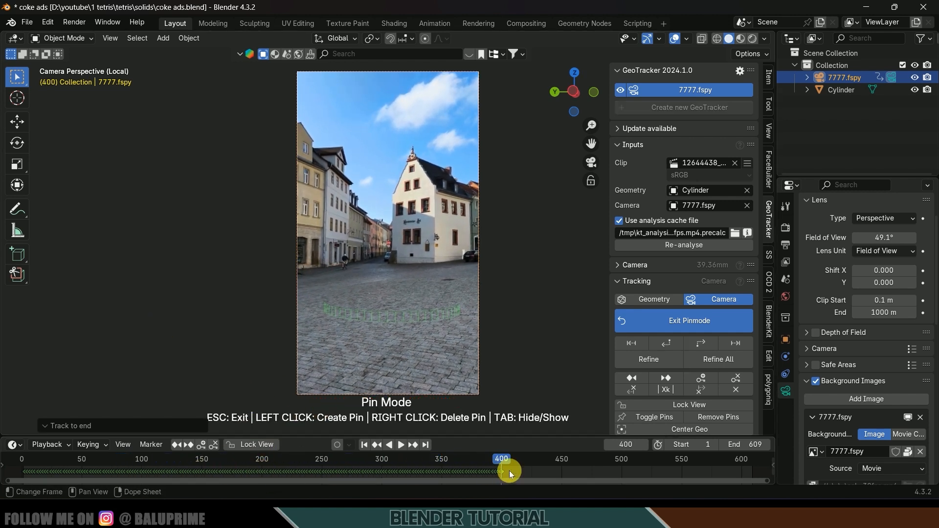
click(751, 448)
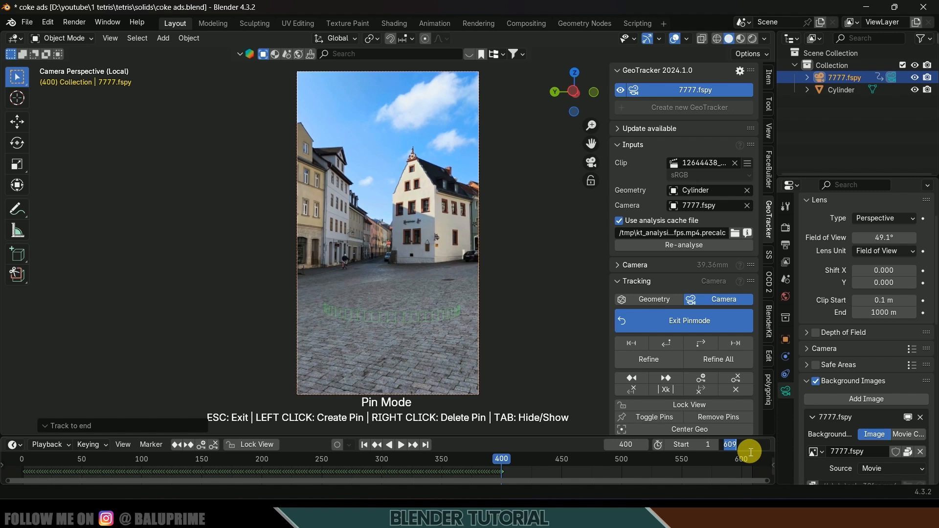
text(400)
key(Return)
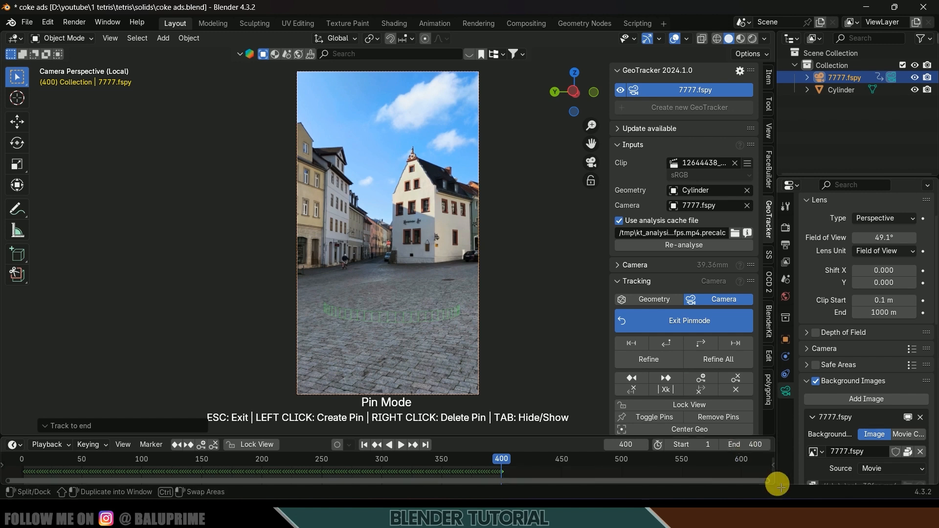
drag(795, 481, 500, 488)
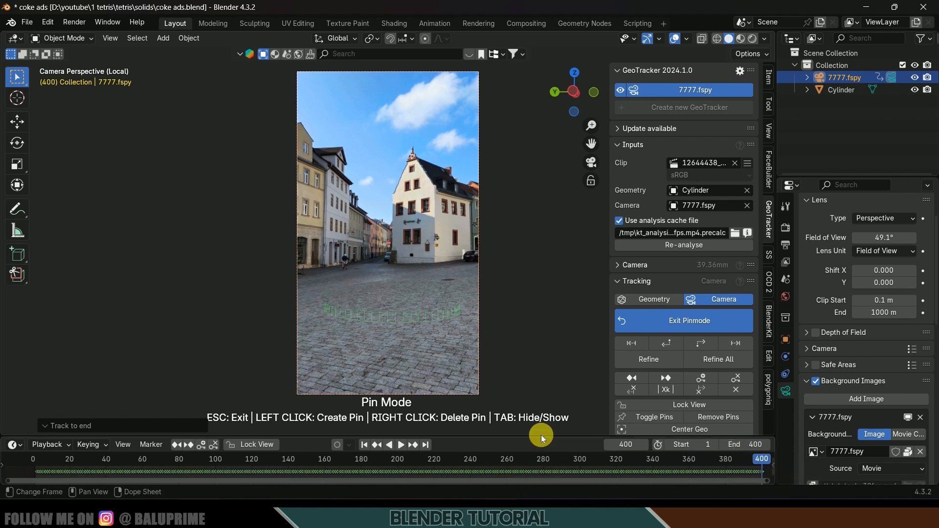
- Exit Pinmode and play the animation to check how the disc sticks to the tracked footage
click(690, 324)
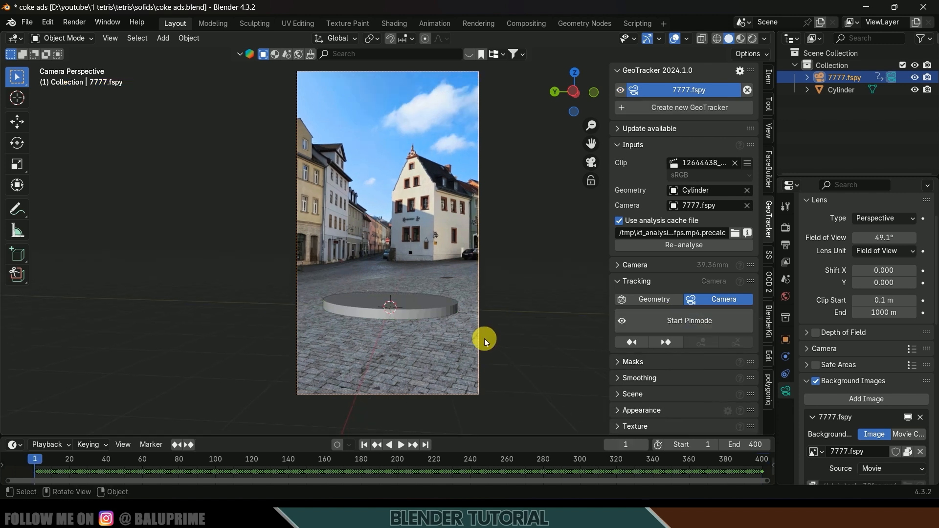
key(space)
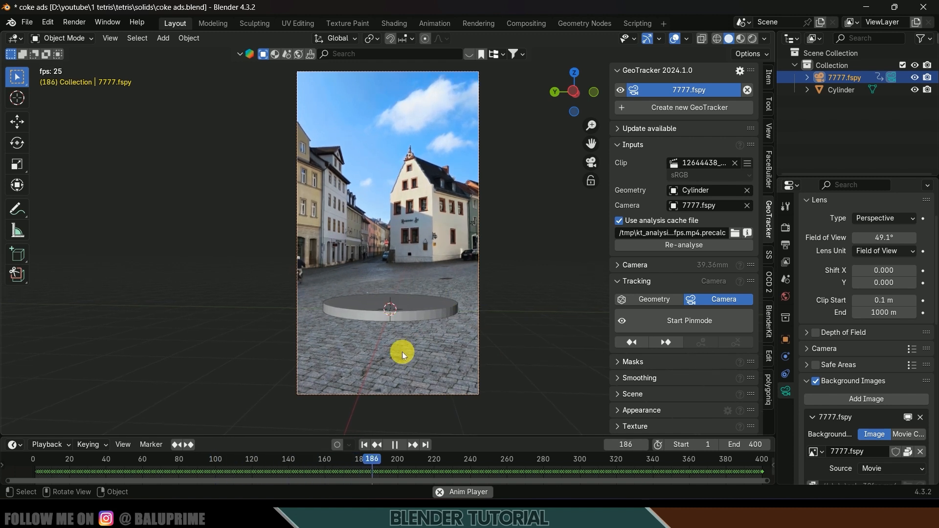
click(389, 445)
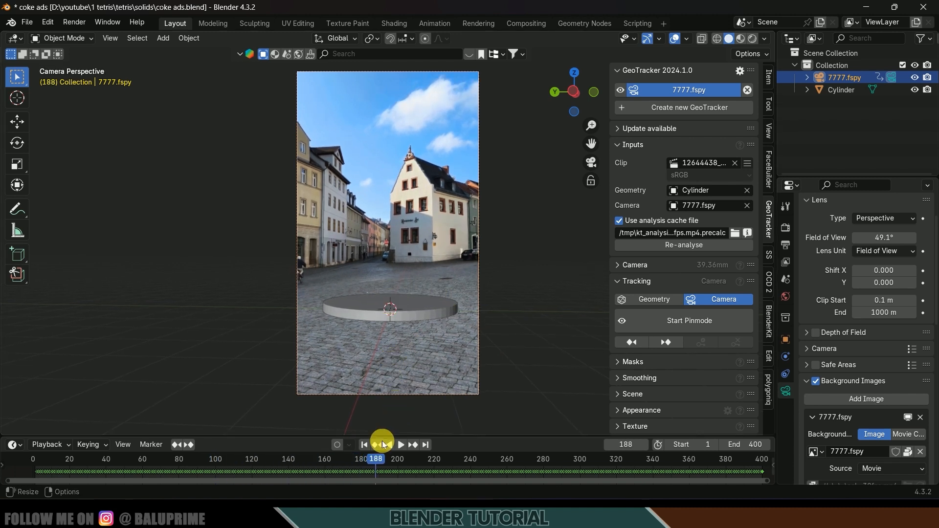
- Search the BlenderKit models for "coke" and add the Coca Cola Soda Can to the scene
click(351, 57)
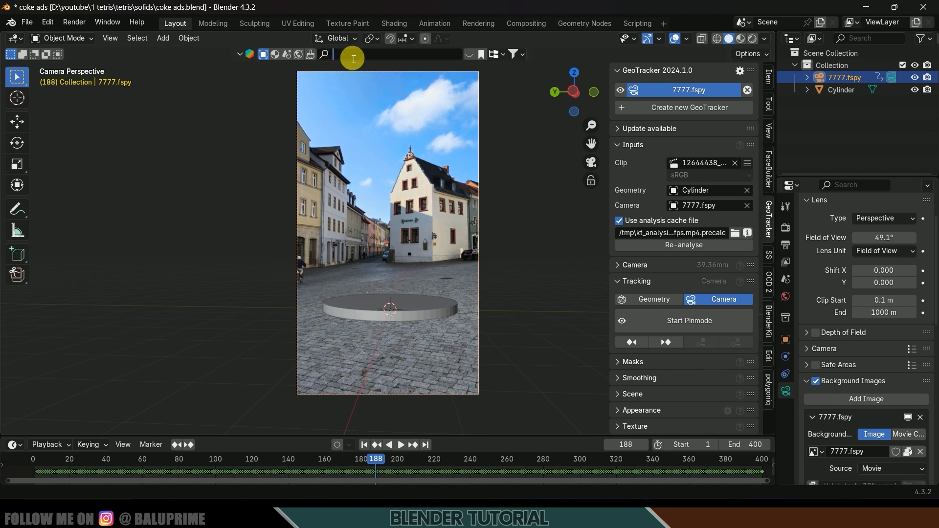
text(coke)
key(Return)
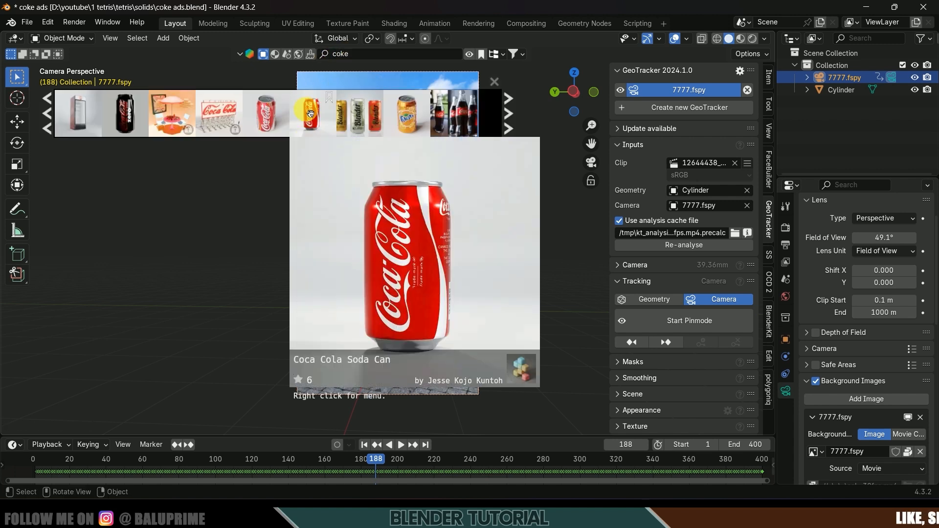
click(323, 108)
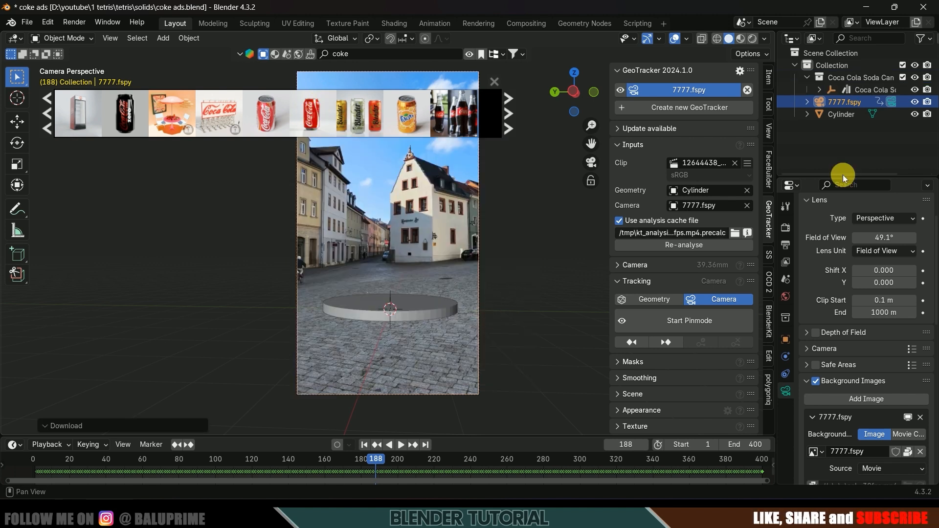
- Select the objects in the Coca Cola Soda Can collection and scale them up uniformly by about 6.878
click(851, 79)
right_click(848, 80)
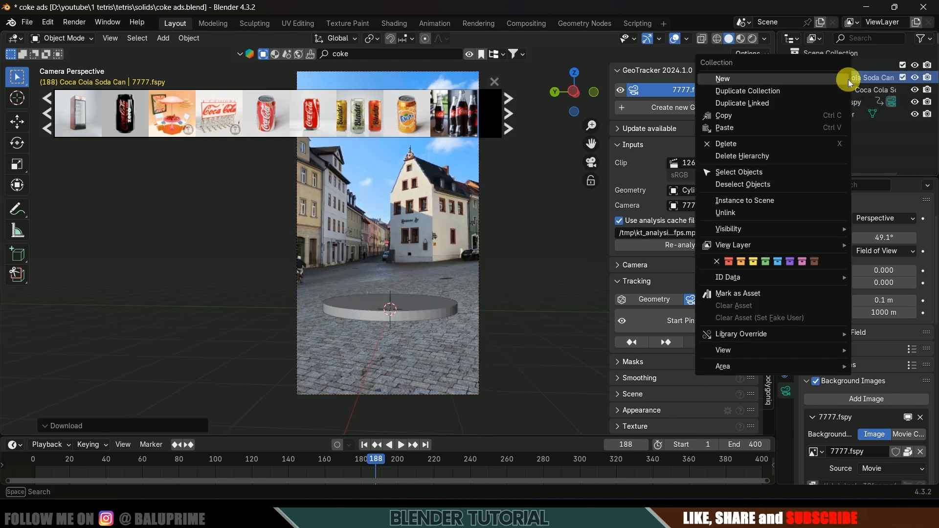
click(743, 172)
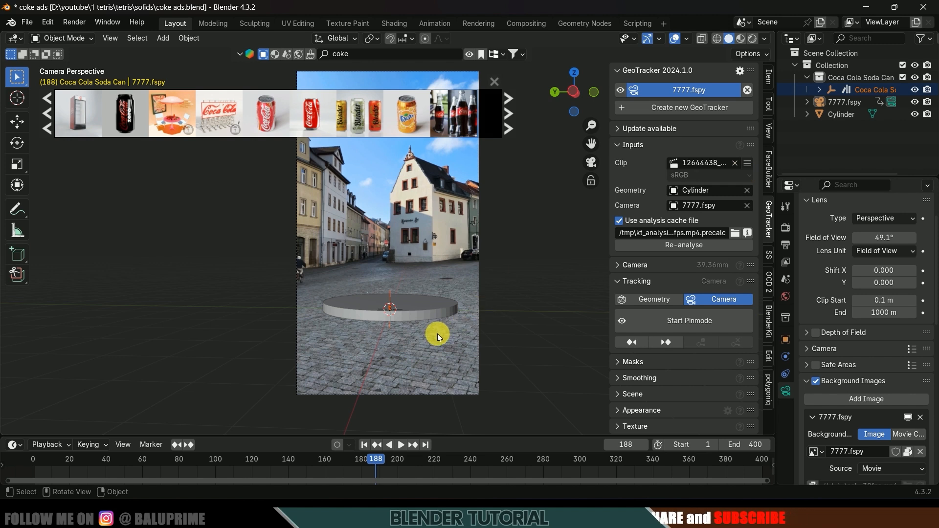
key(s)
click(793, 350)
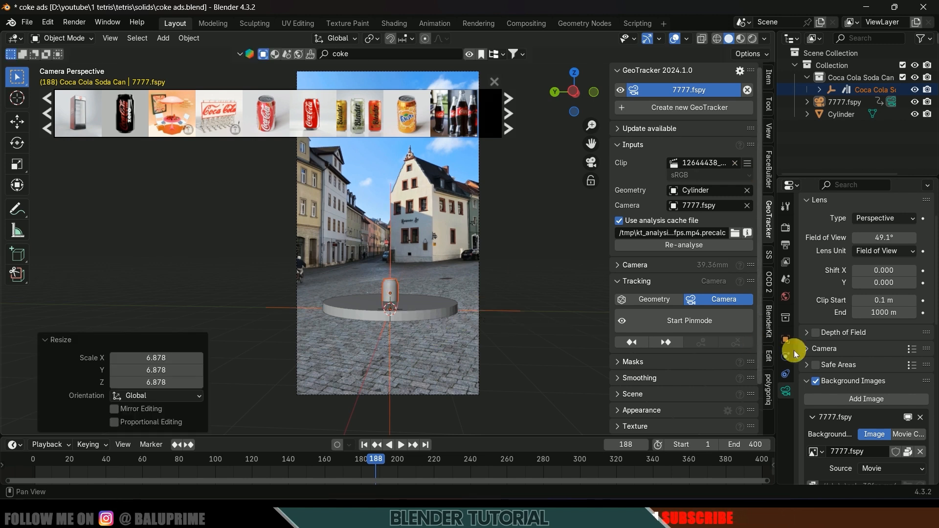
- Select the can's parent empty, scale it up uniformly by about 5.607, and close the asset search results
click(314, 309)
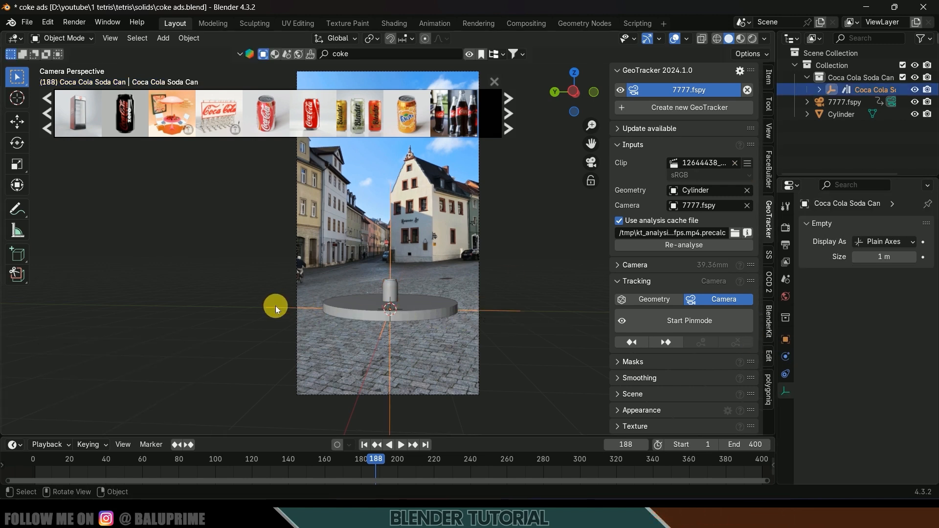
key(s)
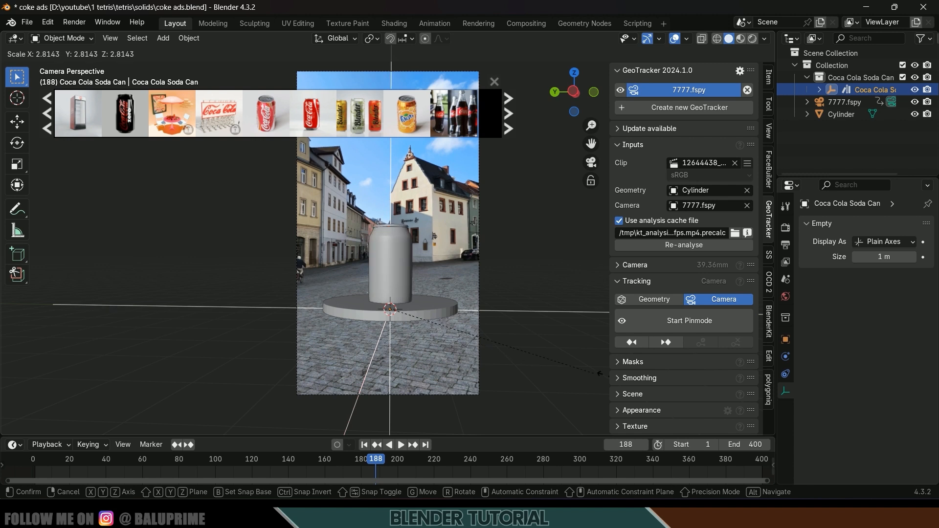
click(287, 147)
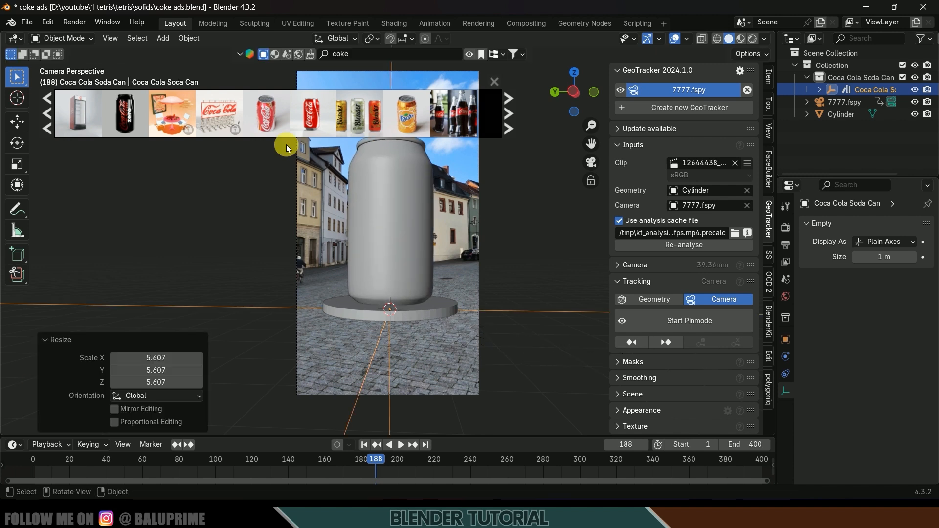
click(495, 81)
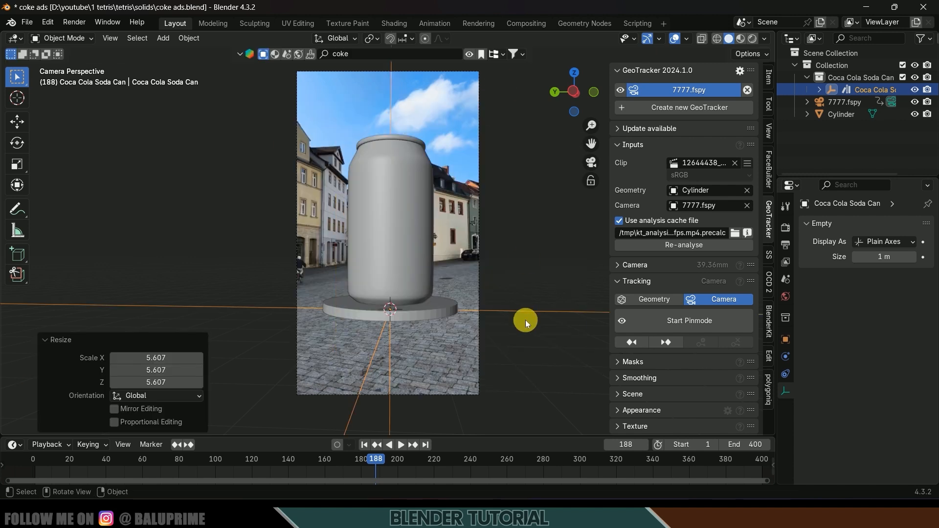
- Move the can's parent empty up along Z by about 0.184 m in front view, toward the disc's top surface
key(KP_1)
scroll(507, 317, down, 2)
key(KP_Decimal)
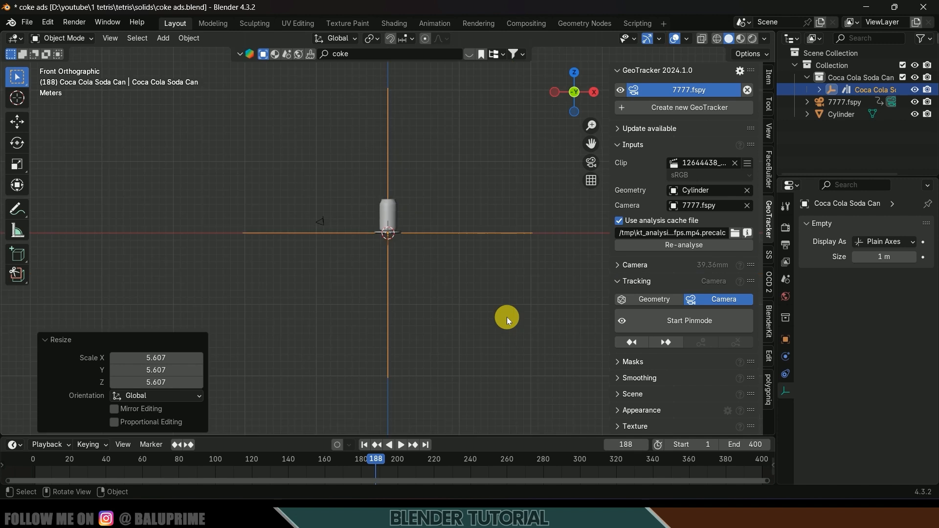
scroll(495, 309, up, 10)
shift+middle_drag(495, 232, 489, 297)
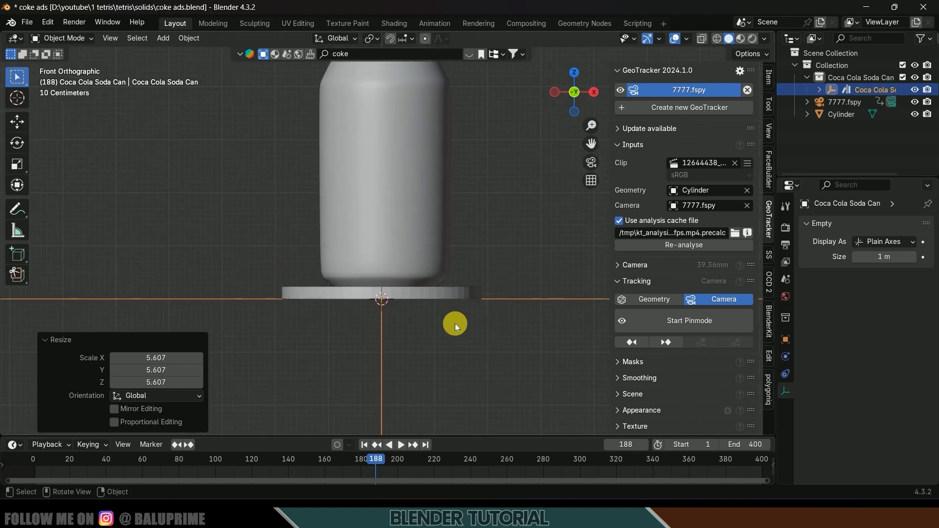
key(g)
key(z)
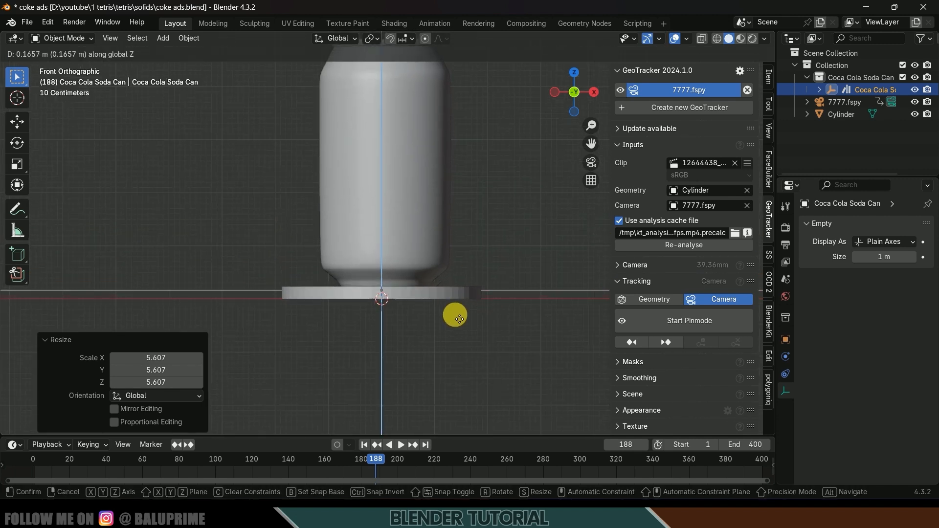
click(458, 317)
- Raise the can's parent empty a further 0.054 m or so along Z to seat the can's base on the disc
scroll(457, 315, up, 9)
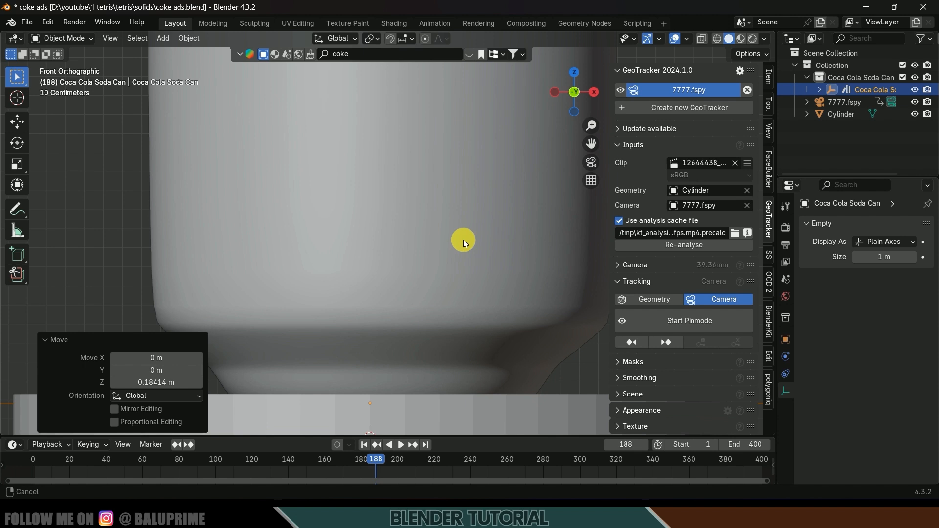
scroll(463, 240, down, 2)
key(g)
key(z)
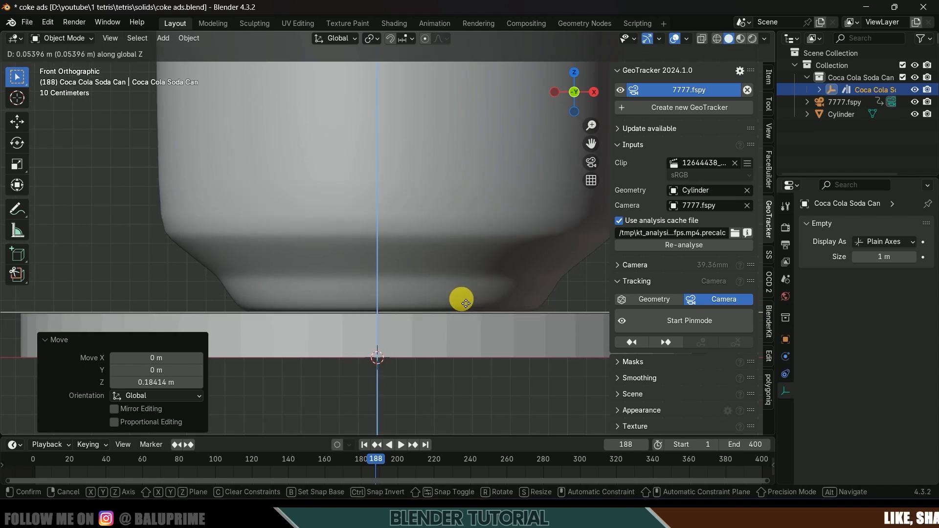
click(461, 297)
middle_drag(419, 255, 459, 251)
scroll(416, 252, down, 5)
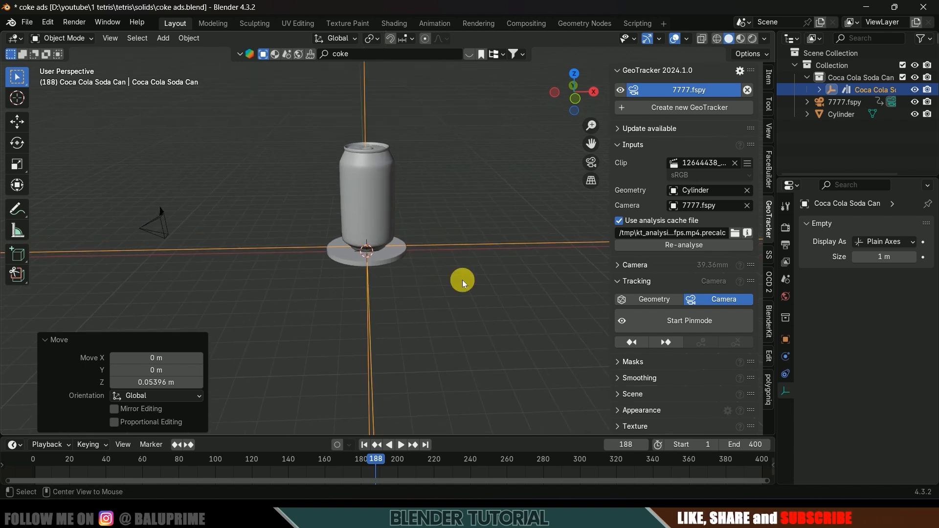
- Clear the soda can's parent while keeping its transformation, and delete the leftover parent empty
key(alt+p)
click(443, 292)
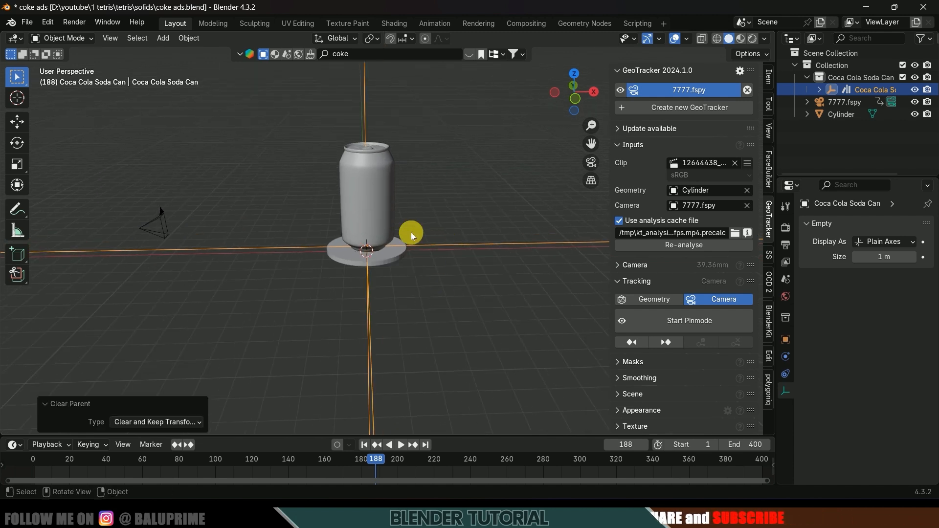
click(369, 177)
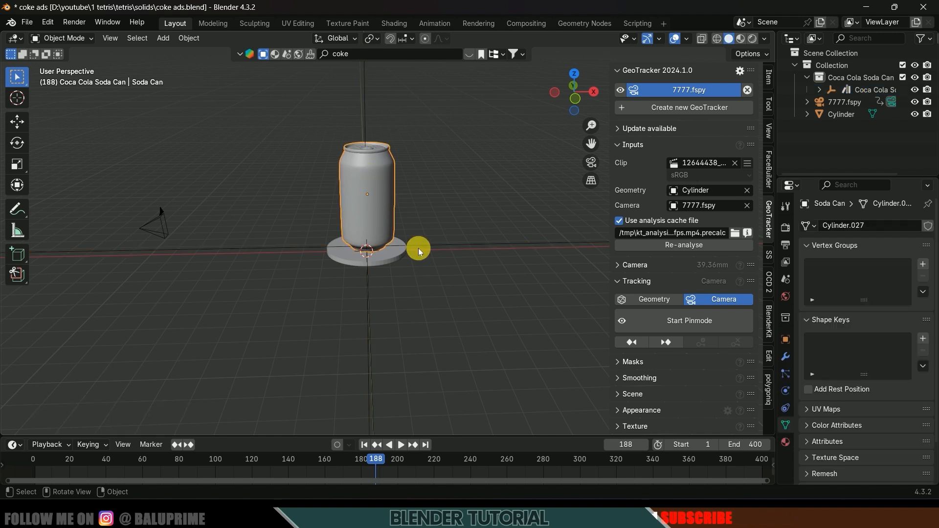
key(alt+p)
click(465, 294)
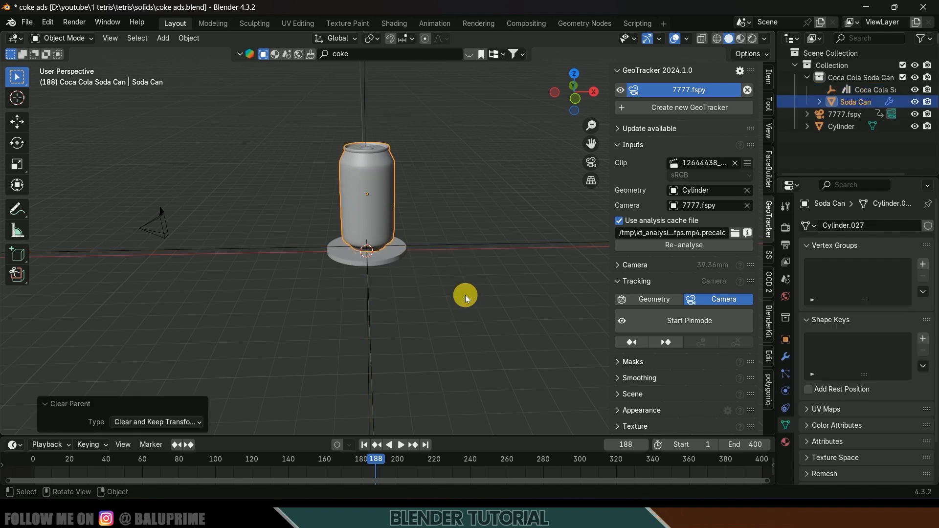
click(487, 241)
key(Delete)
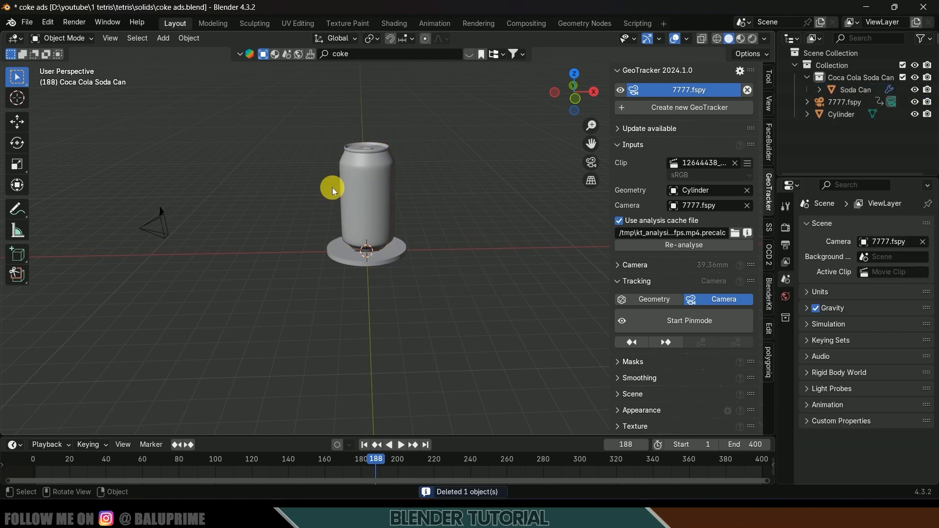
- Show the soda can's transform values and apply its scale
click(354, 201)
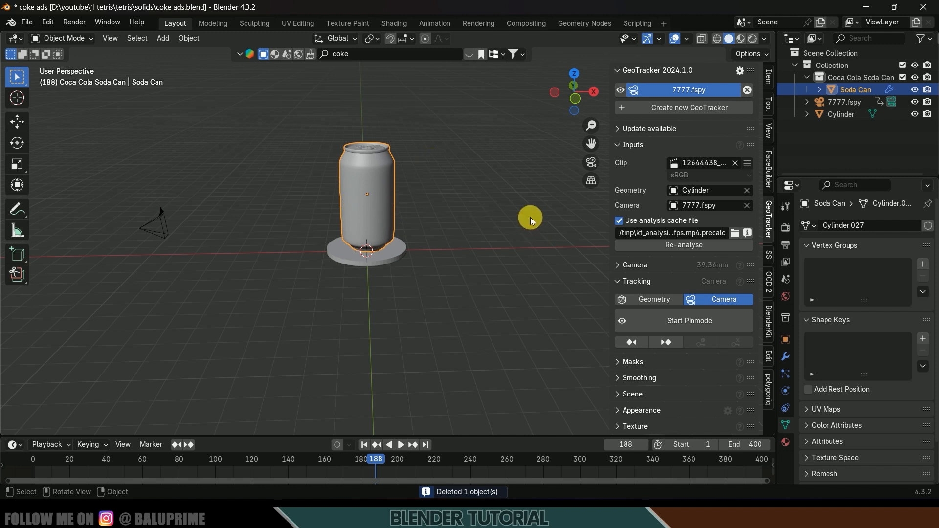
click(768, 77)
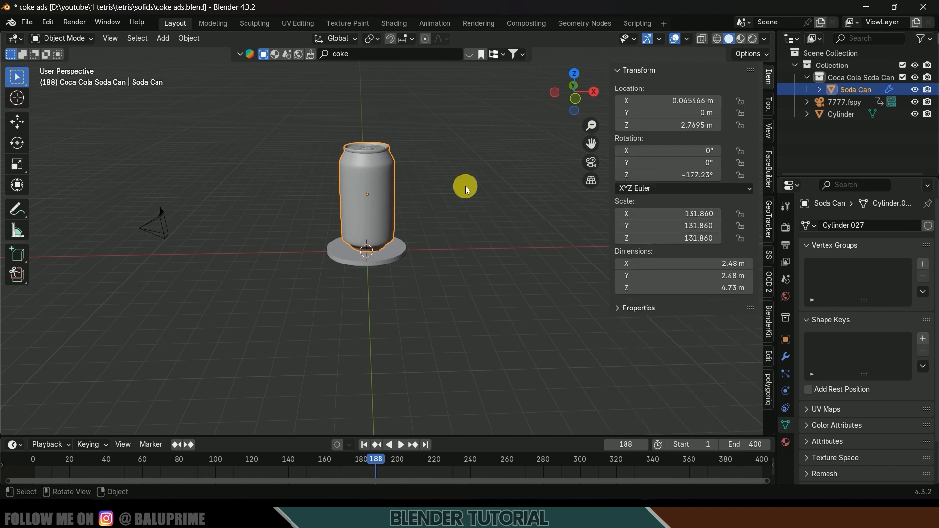
key(ctrl+a)
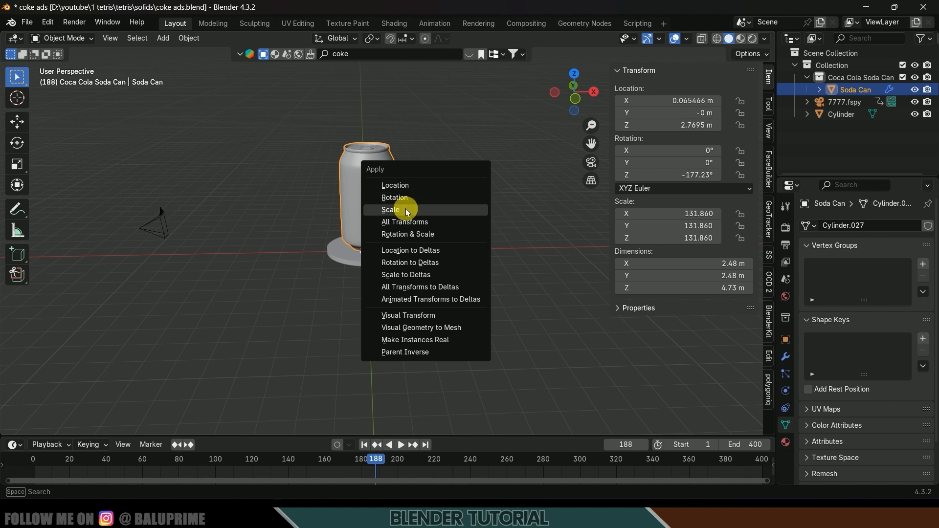
click(391, 210)
click(188, 39)
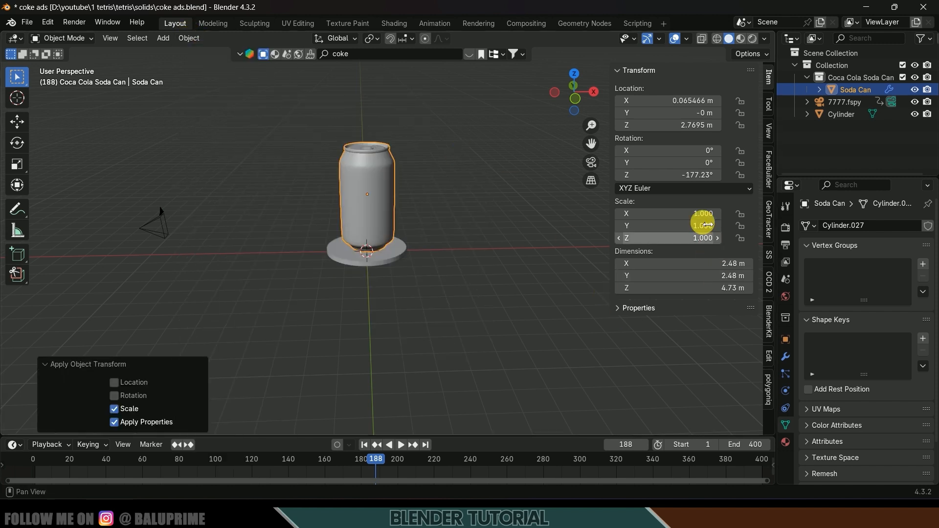
- Preview the can's materials through the camera and rotate it to -292.23° about Z
mouse_move(577, 215)
middle_down()
mouse_move(514, 241)
mouse_move(530, 199)
mouse_move(474, 203)
mouse_move(520, 207)
mouse_move(415, 227)
mouse_move(446, 226)
mouse_move(489, 206)
middle_up()
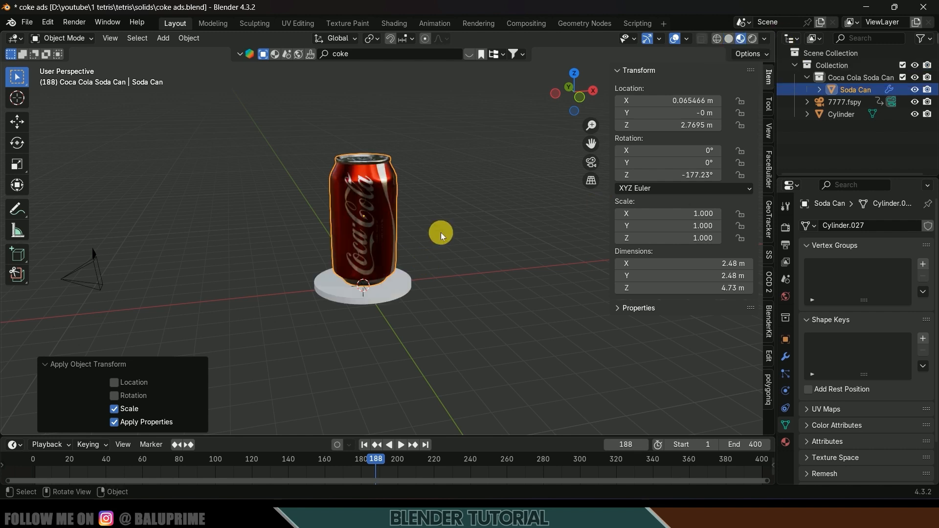
mouse_move(442, 235)
middle_down()
mouse_move(459, 218)
mouse_move(452, 223)
middle_up()
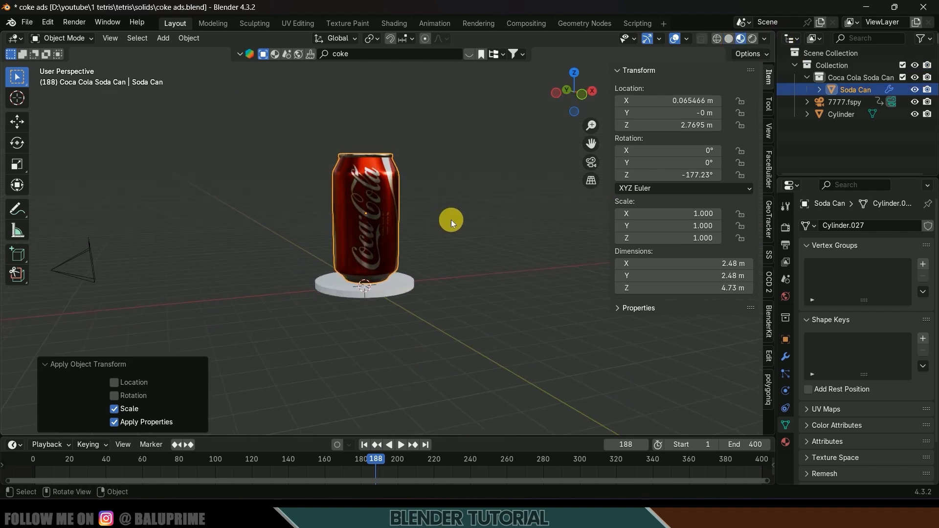
key(KP_0)
click(396, 247)
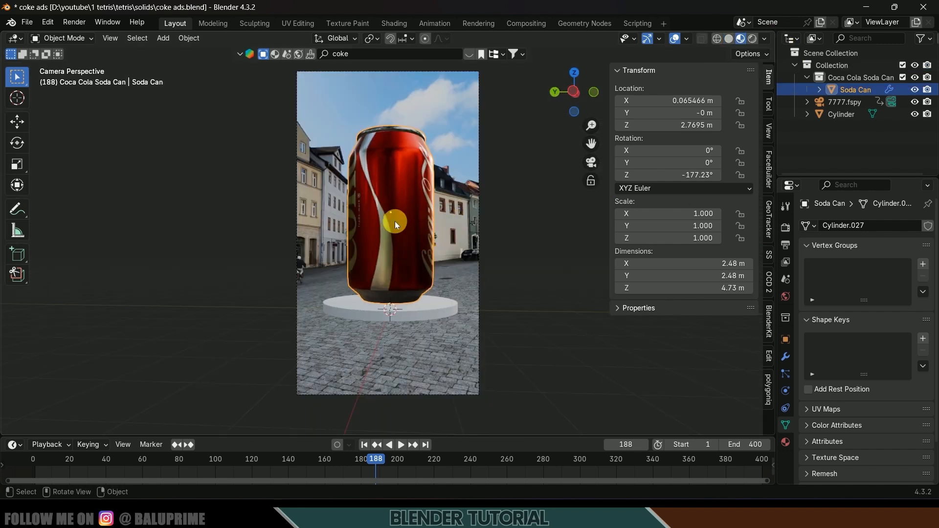
click(785, 339)
drag(878, 328, 837, 328)
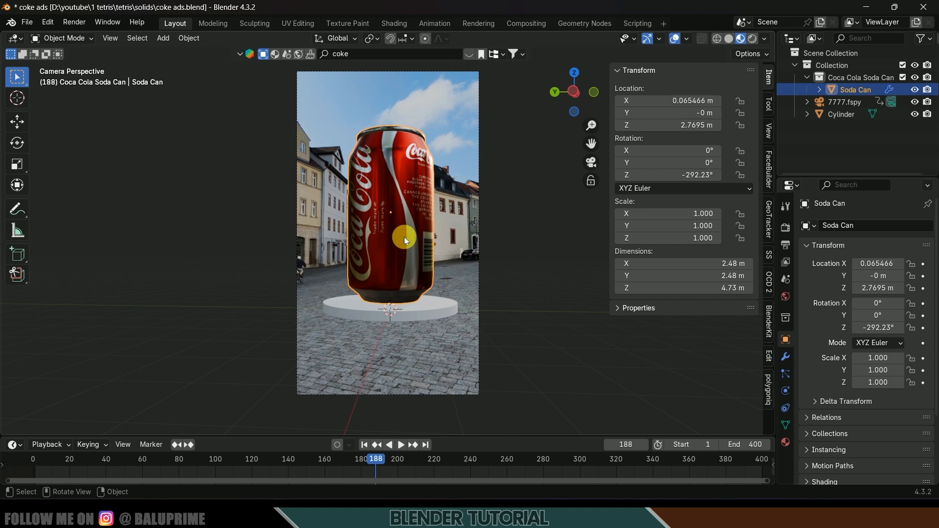
- Duplicate the soda can in place, naming the copy "duplicate" and the source can "original"
key(shift+d)
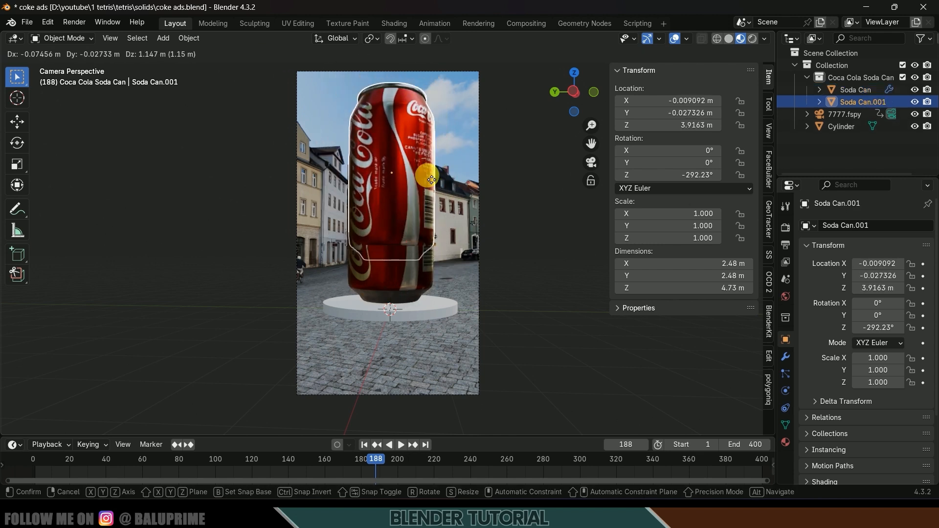
right_click(444, 187)
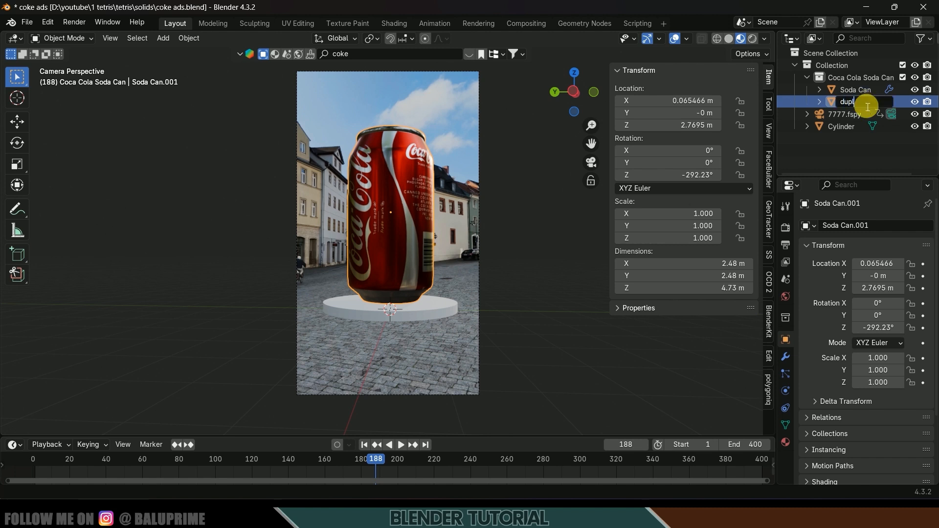
key(Return)
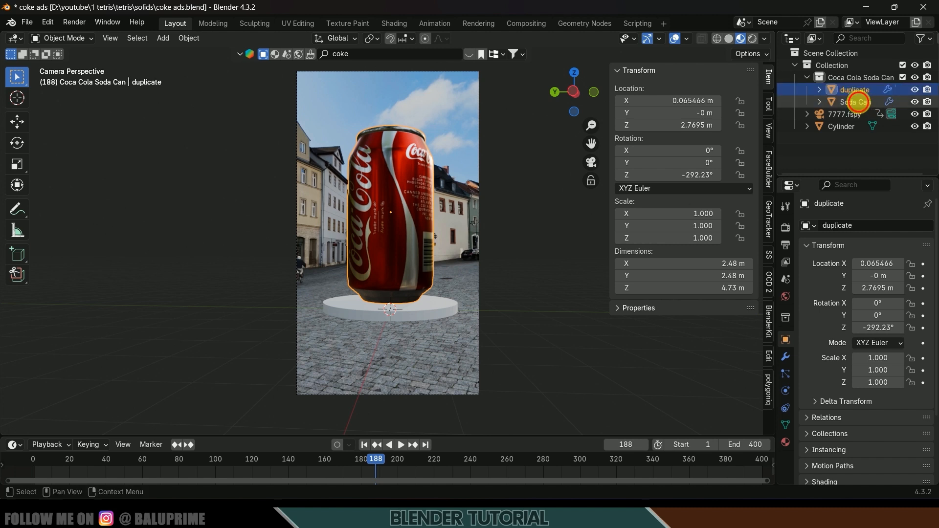
double_click(862, 102)
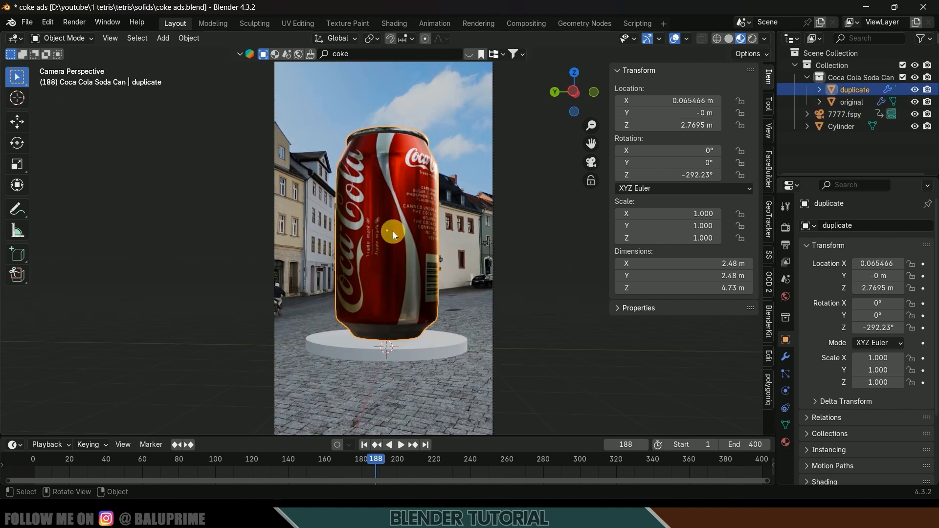
- Remove the Insert Label Here and Metal part material slots from the duplicate can
click(785, 441)
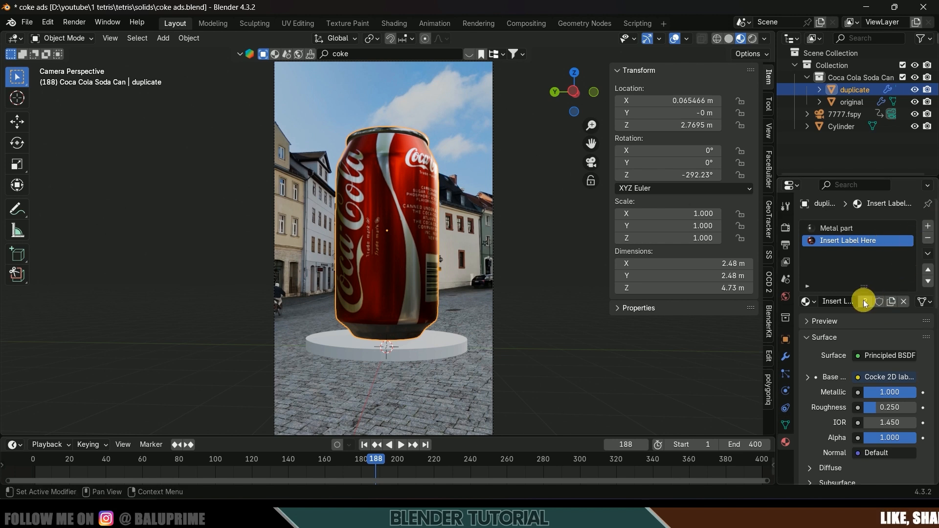
click(928, 237)
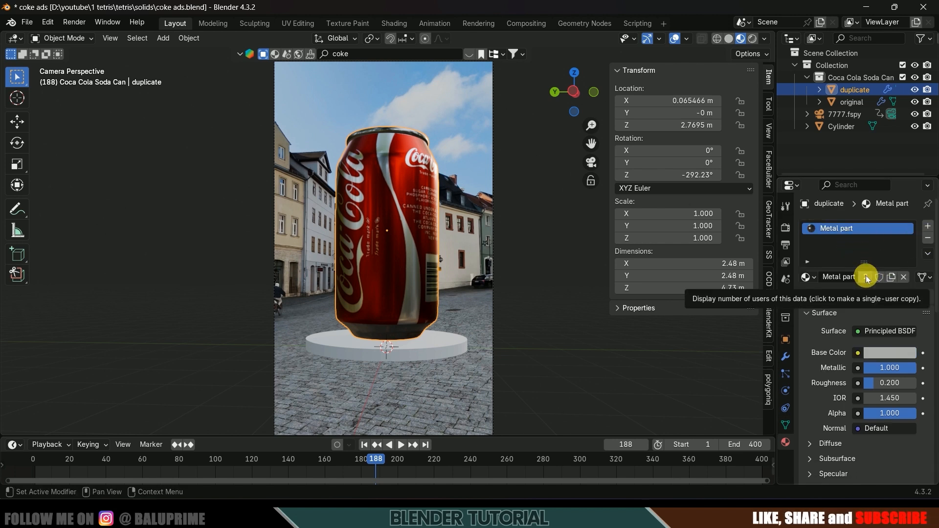
click(866, 278)
click(928, 237)
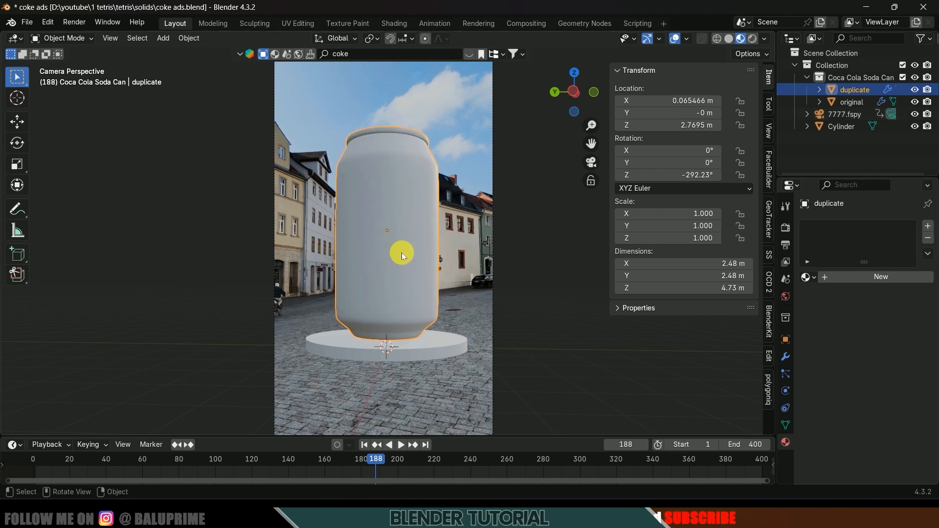
- Switch to wireframe display and scale the duplicate can up uniformly to about 1.028
scroll(403, 228, up, 2)
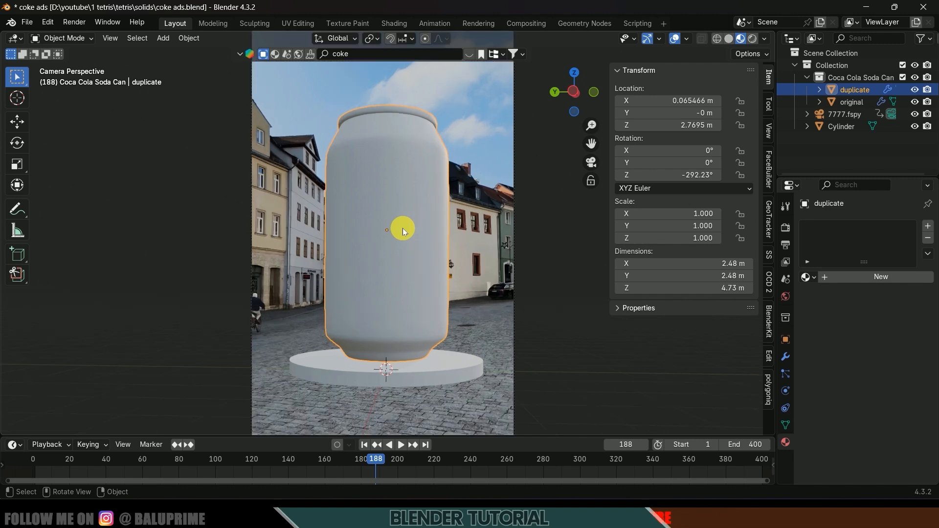
click(716, 39)
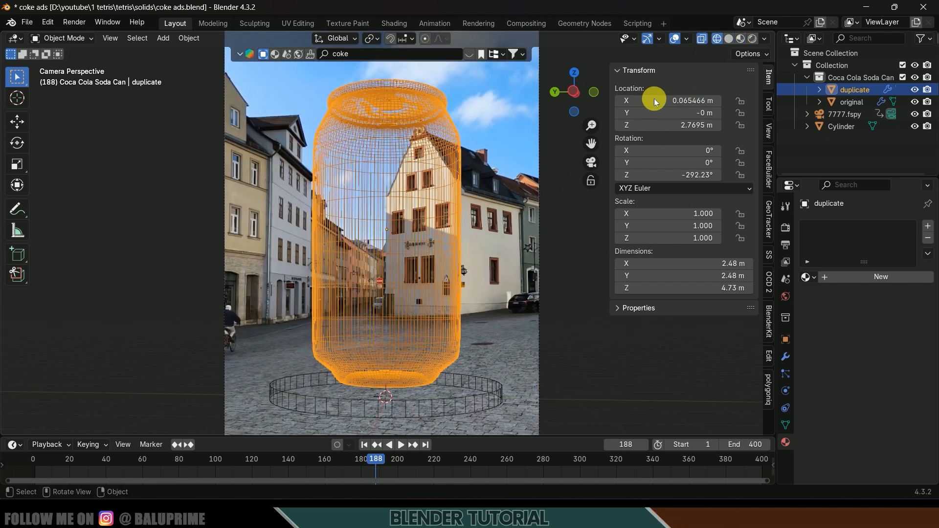
scroll(480, 284, up, 3)
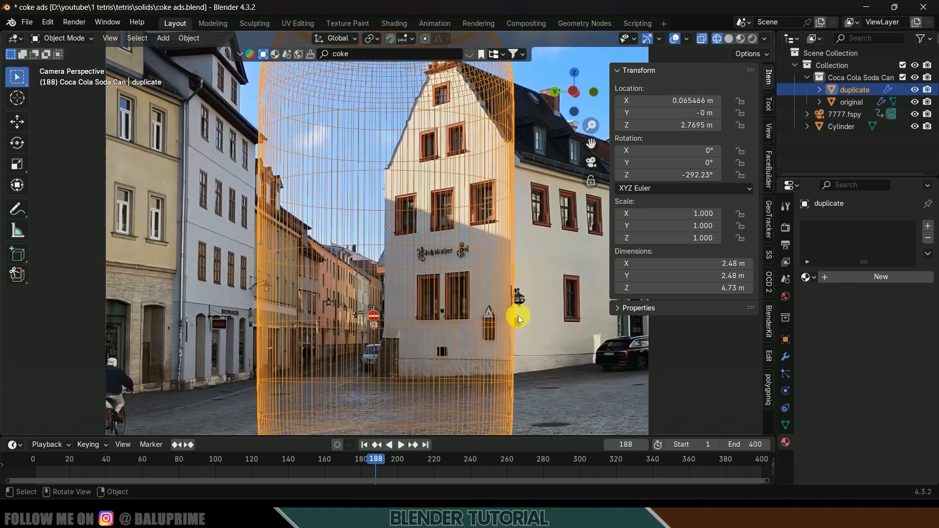
key(s)
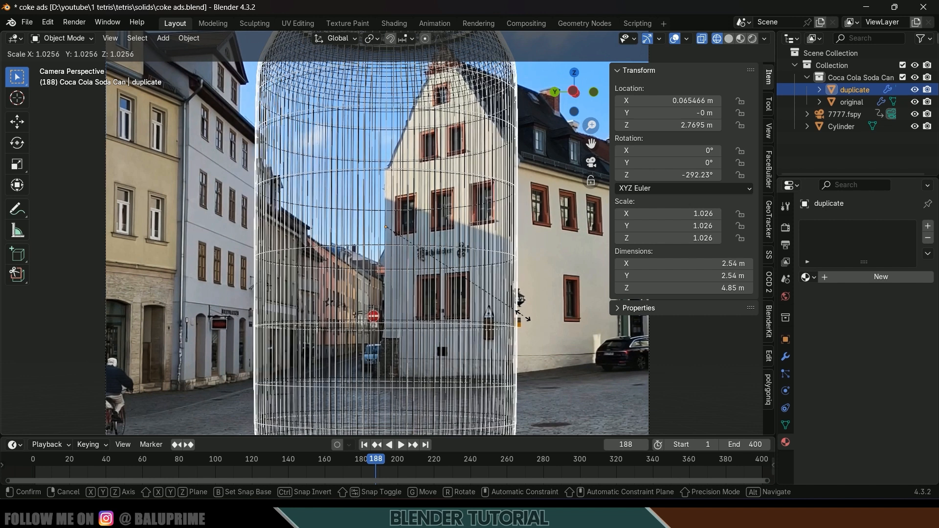
click(523, 316)
scroll(545, 297, down, 2)
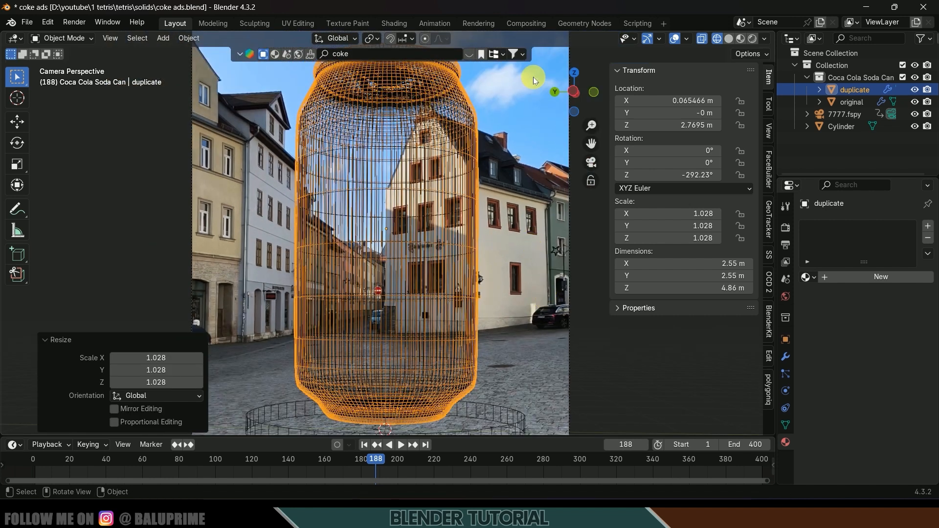
- Select the original and duplicate cans alternately to compare their outlines and check the gap between them
click(845, 103)
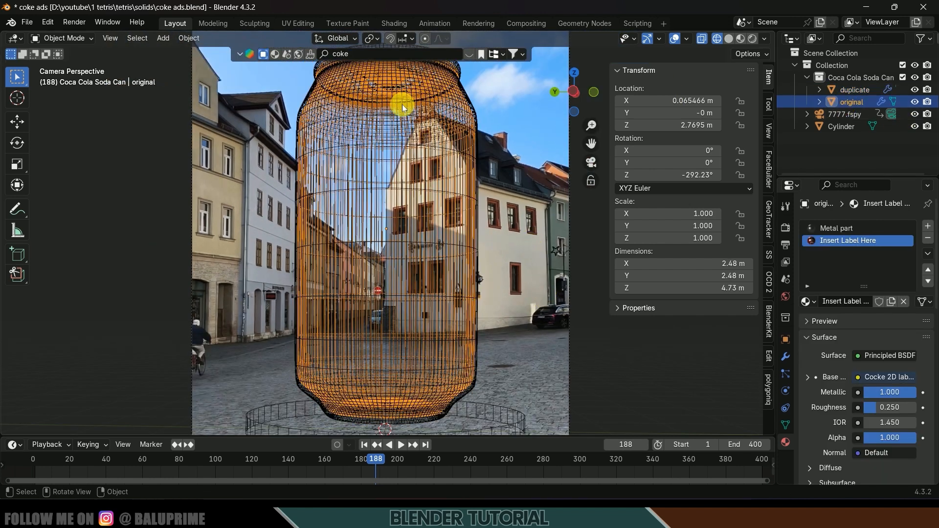
scroll(302, 250, up, 4)
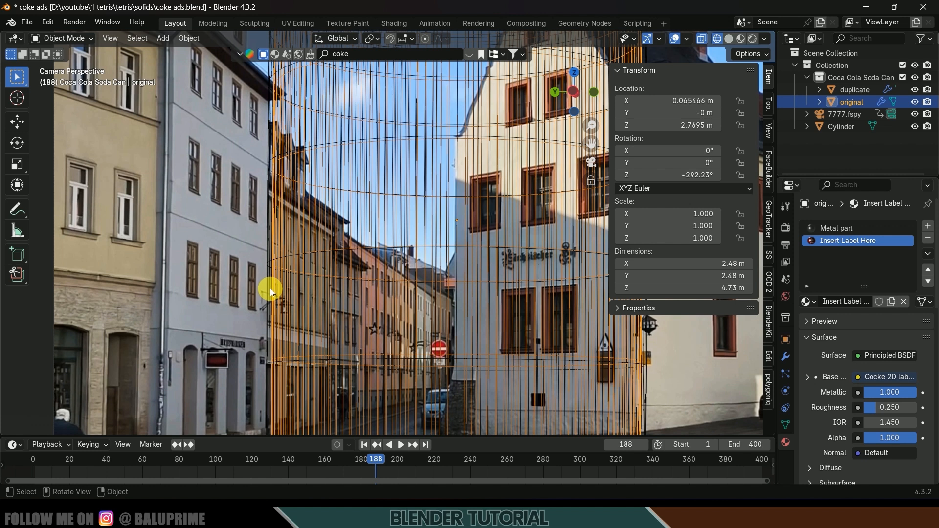
click(850, 90)
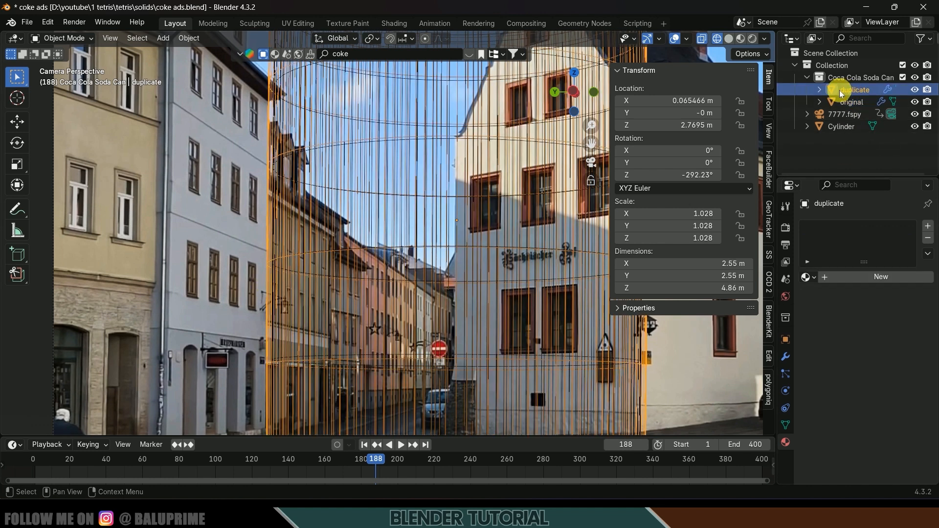
scroll(375, 204, down, 3)
scroll(375, 203, down, 2)
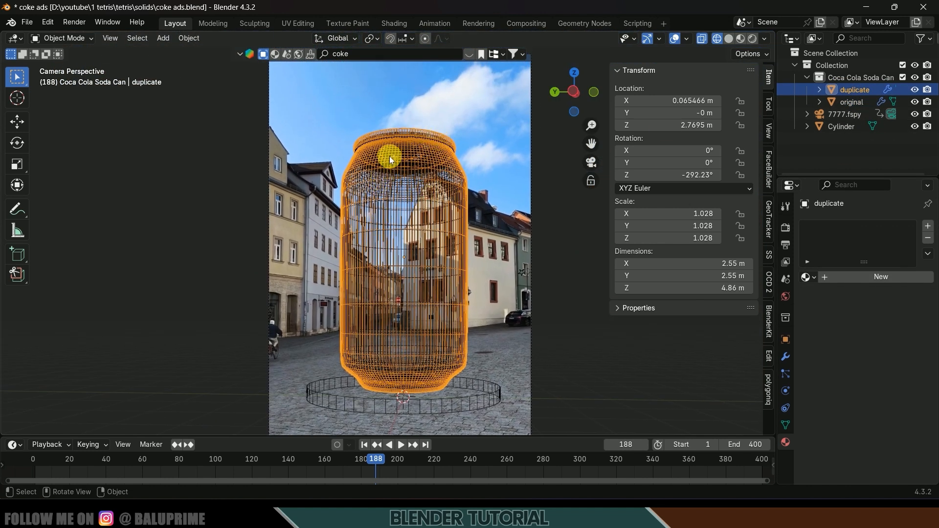
click(884, 106)
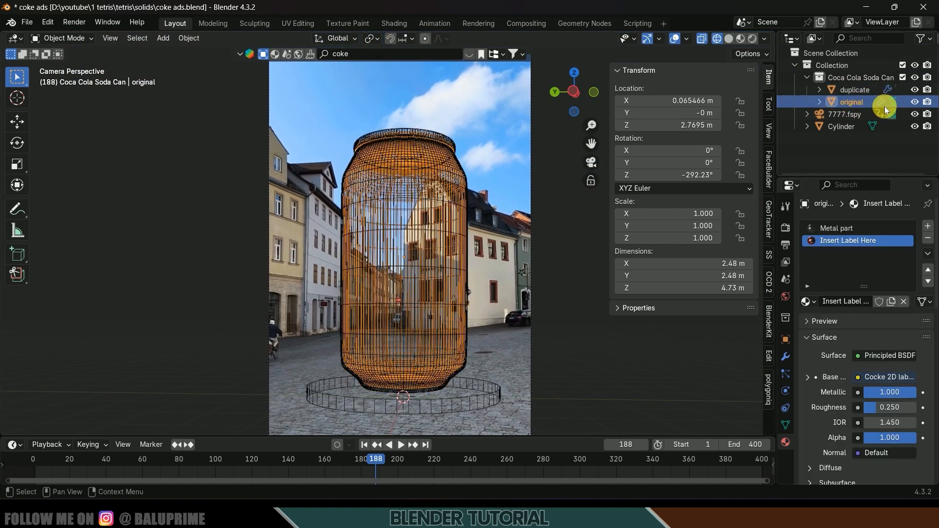
- Hide the original can and select the duplicate can in front orthographic view, framed on its lower end
click(914, 101)
middle_drag(425, 234, 432, 272)
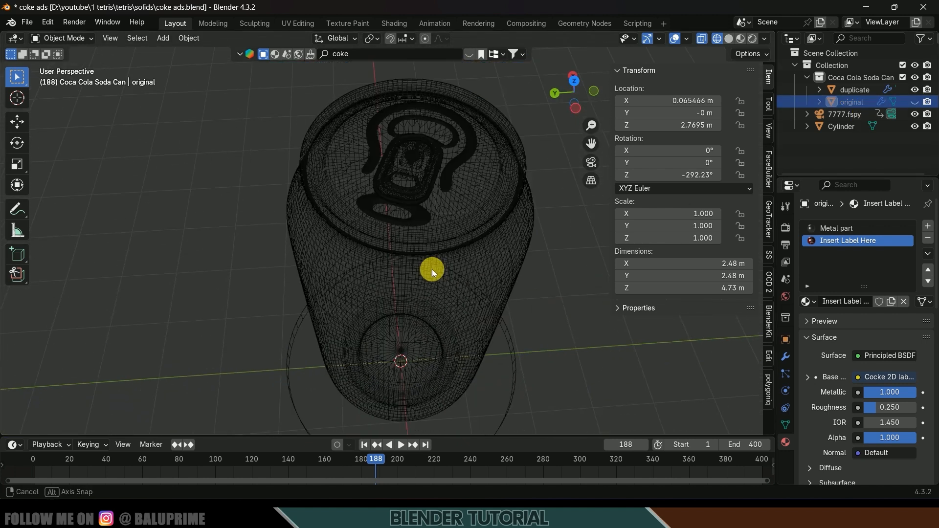
middle_drag(402, 174, 439, 231)
key(KP_5)
key(KP_1)
scroll(403, 283, up, 1)
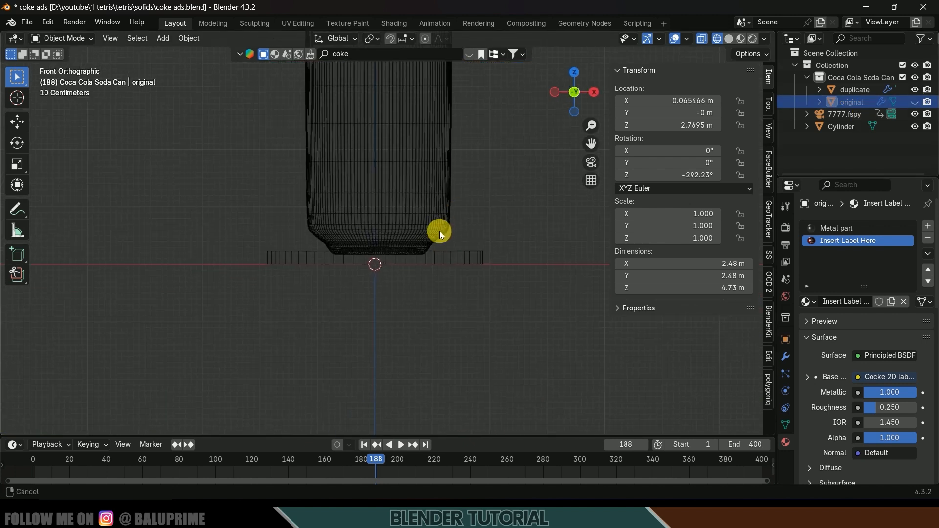
click(439, 231)
scroll(413, 283, up, 4)
scroll(412, 284, up, 1)
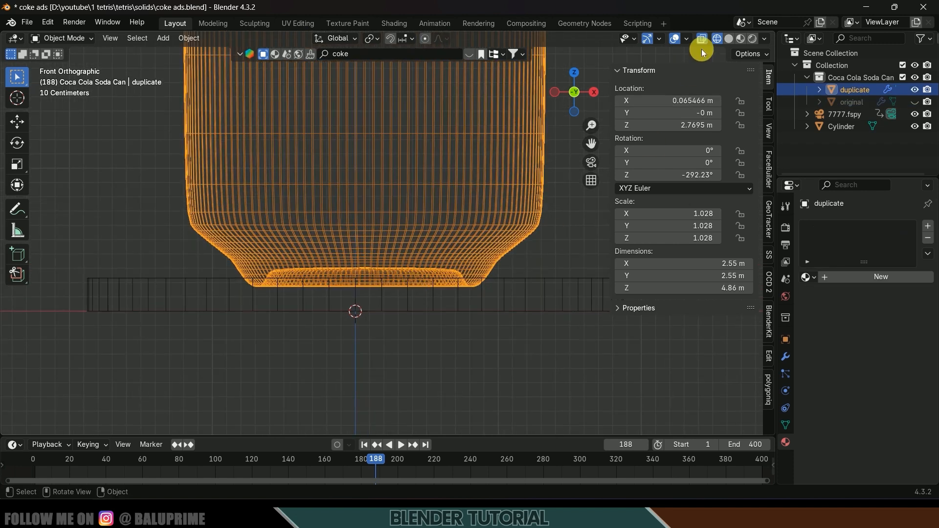
- In Edit Mode with vertex selection and X-ray on, delete the vertices of the duplicate can's tapered bottom end
click(83, 39)
click(81, 67)
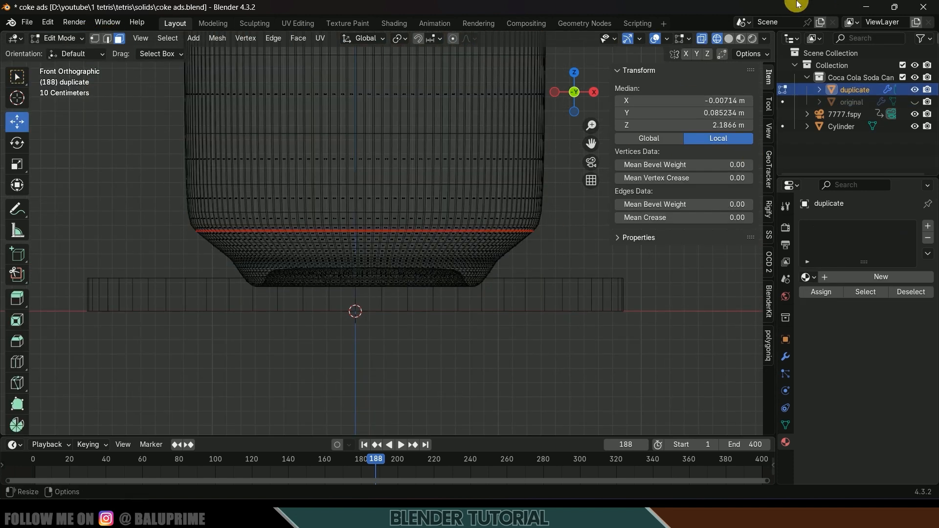
click(705, 39)
click(705, 39)
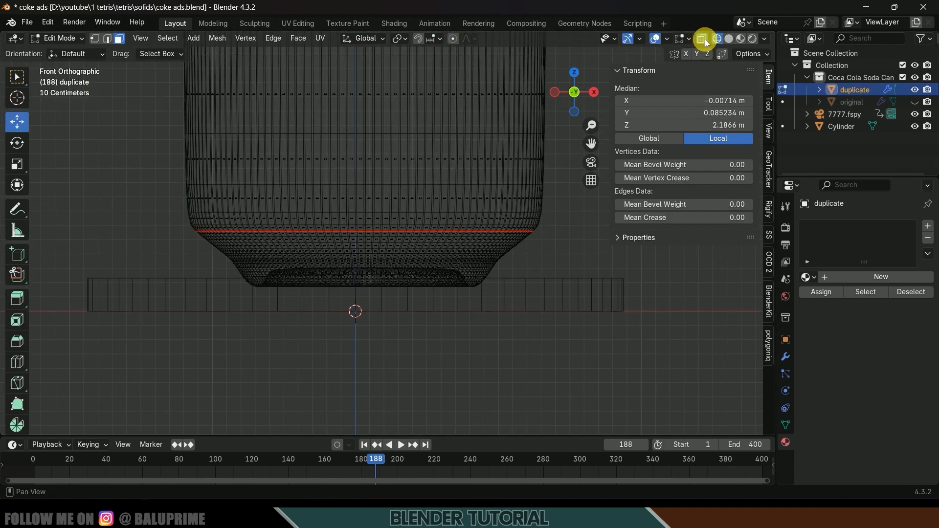
click(95, 38)
key(b)
drag(199, 260, 577, 324)
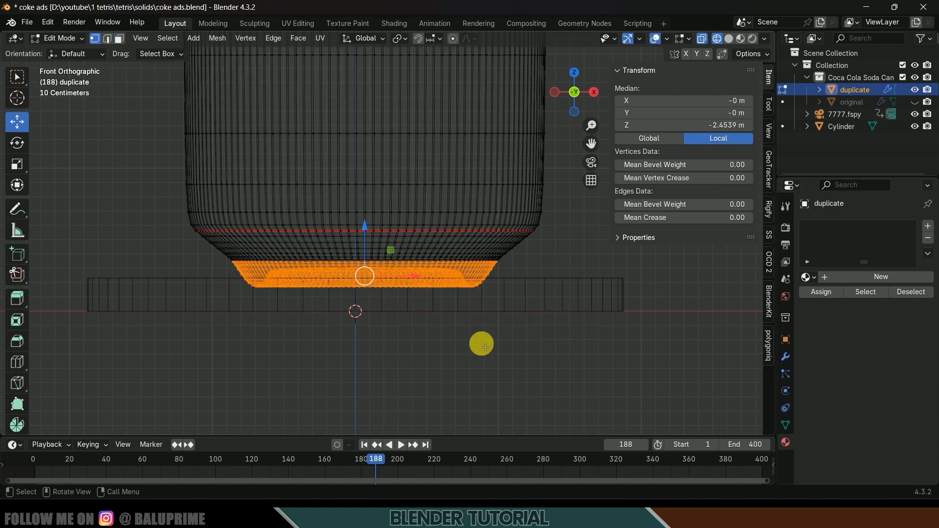
key(x)
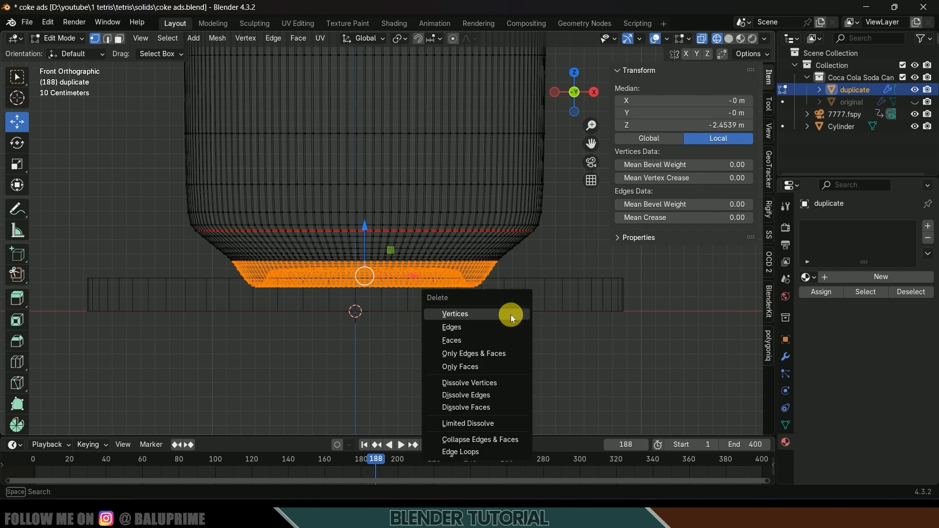
click(510, 315)
- Select the whole linked finger-ring piece on the duplicate can's lid and delete its vertices
scroll(496, 220, down, 3)
middle_drag(496, 220, 458, 253)
scroll(462, 255, up, 4)
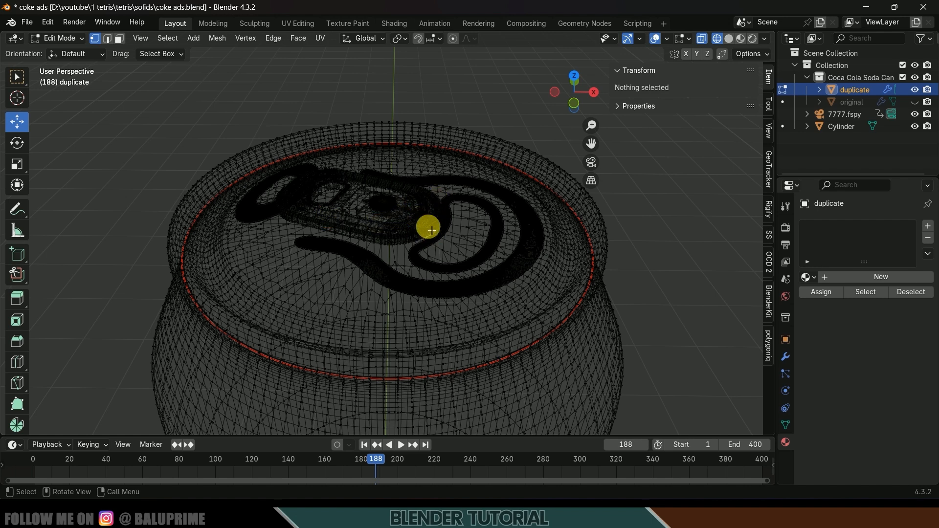
click(431, 230)
scroll(377, 232, up, 5)
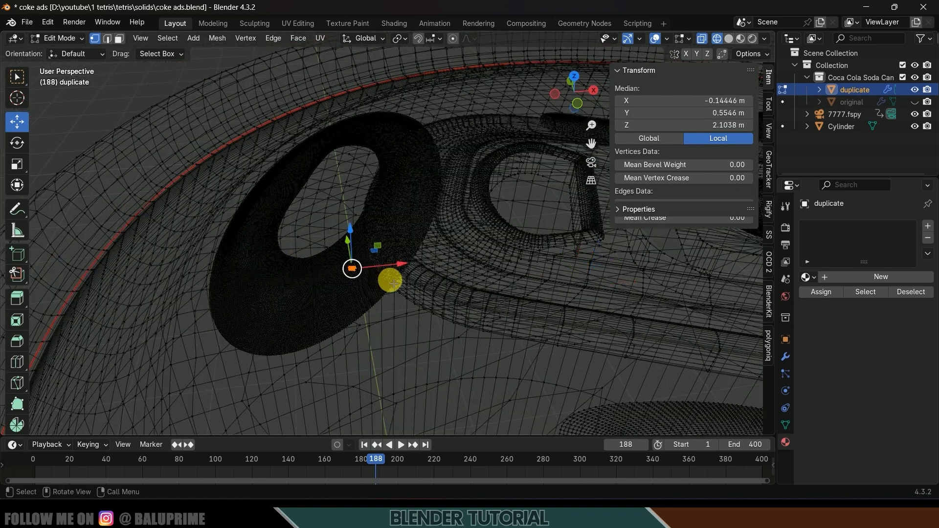
middle_drag(394, 284, 390, 244)
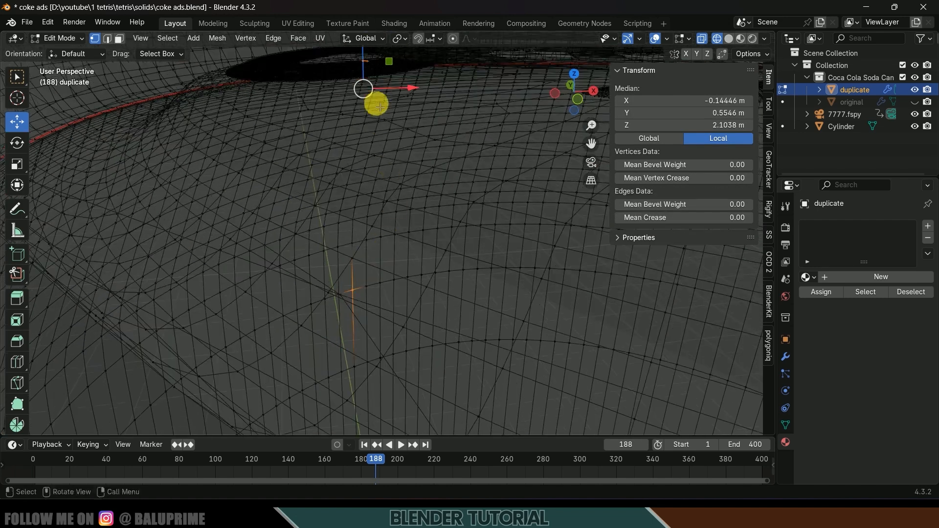
click(317, 77)
middle_drag(293, 69, 268, 115)
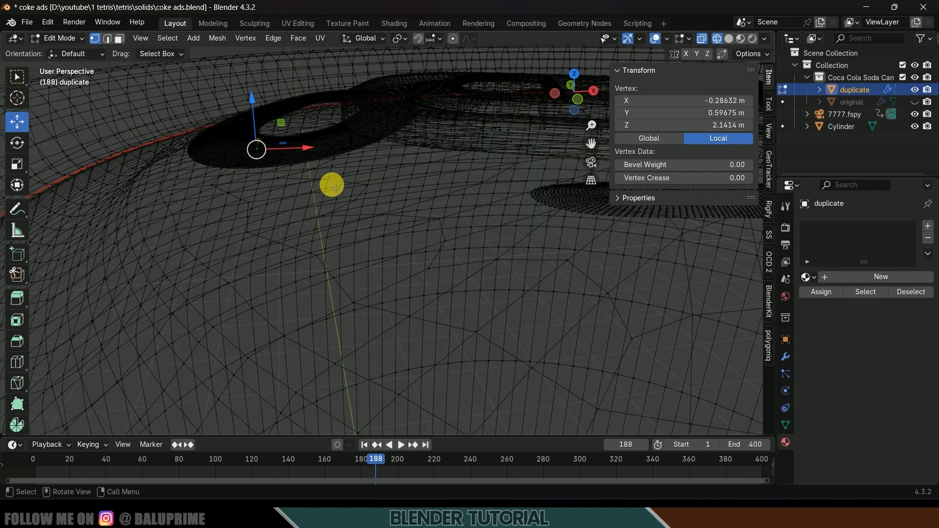
key(ctrl+l)
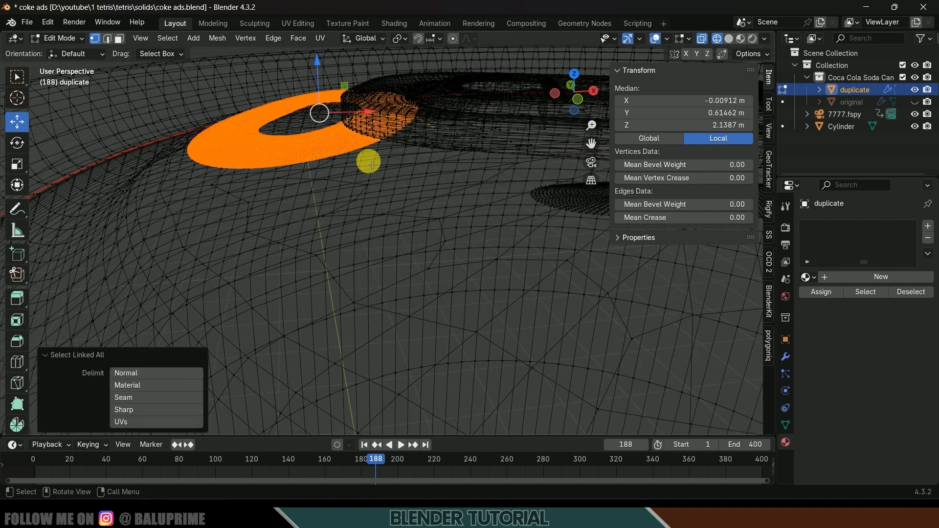
mouse_move(372, 165)
middle_down()
mouse_move(371, 153)
mouse_move(368, 175)
middle_up()
key(x)
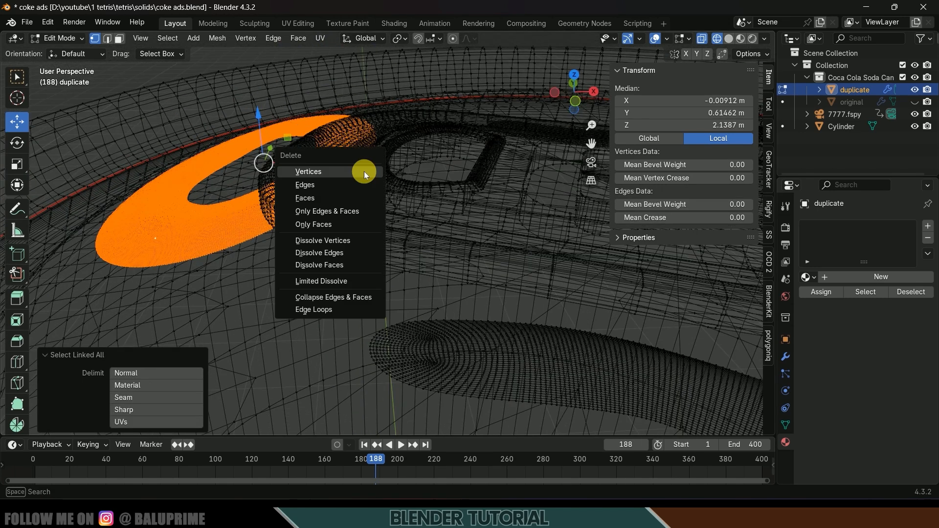
middle_drag(405, 224, 335, 230)
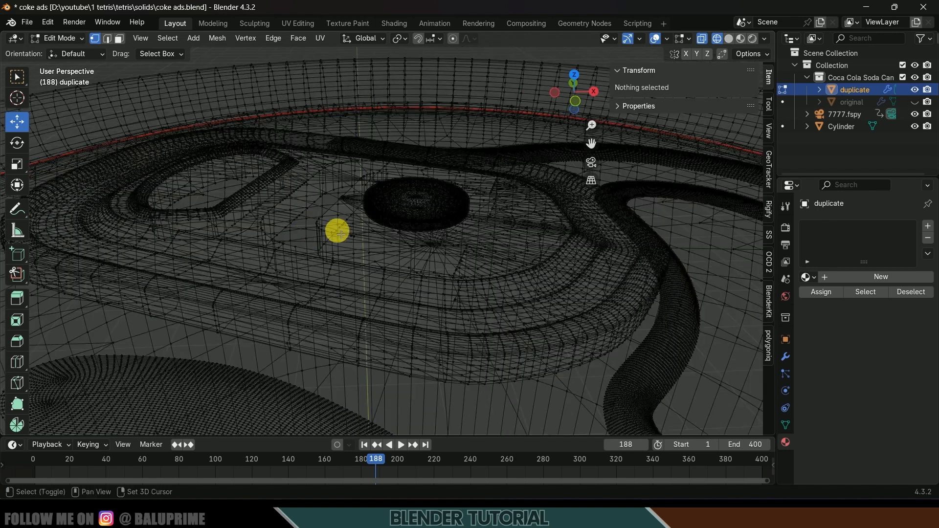
- Remove the linked center rivet and pull-tab body pieces from the duplicate can's lid
click(426, 226)
key(ctrl+l)
key(ctrl+KP_Add)
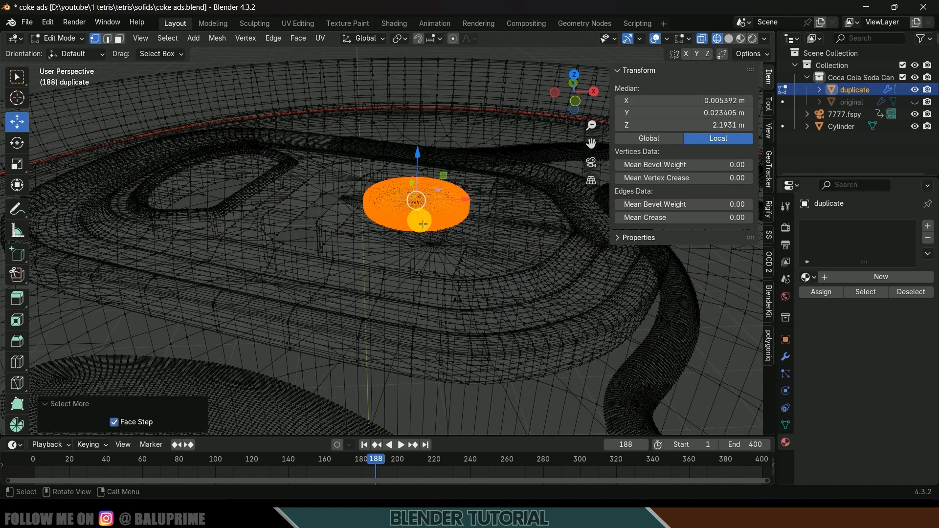
key(h)
click(438, 275)
click(446, 157)
middle_drag(446, 157, 444, 173)
key(ctrl+l)
key(h)
click(329, 256)
key(ctrl+l)
key(x)
- Delete the remaining linked raised outline pieces on the duplicate can's lid, leaving only the plain lid surface
click(430, 209)
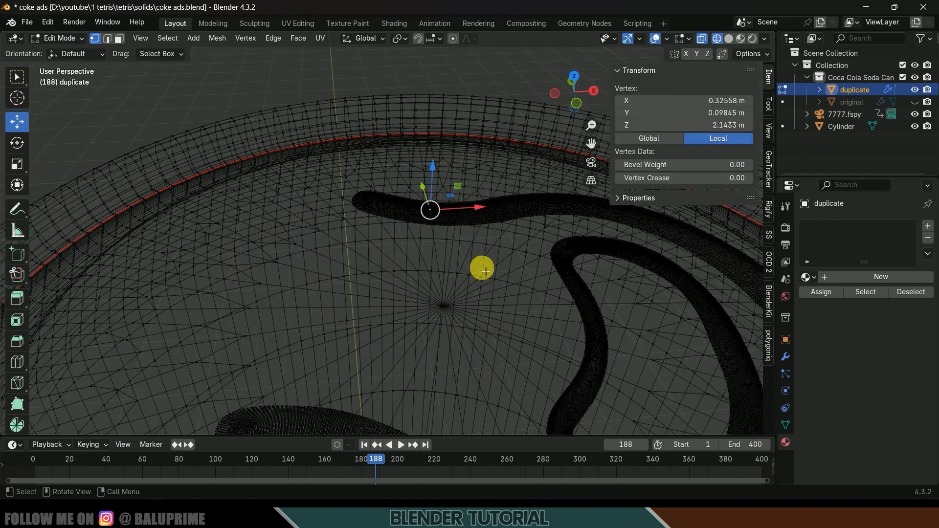
key(ctrl+l)
key(x)
click(453, 278)
key(x)
click(439, 112)
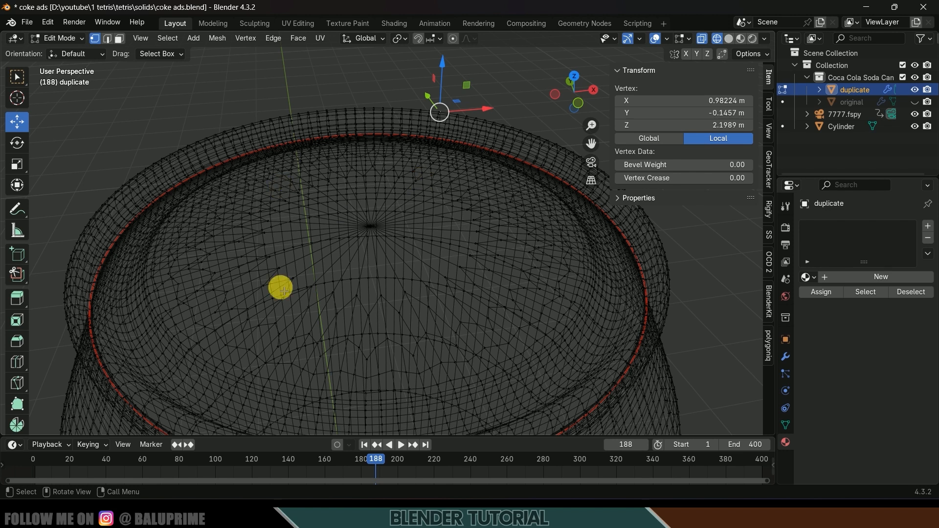
- Return the duplicate can to Object Mode and switch the viewport to Material Preview shading
scroll(356, 299, down, 5)
middle_drag(434, 313, 444, 286)
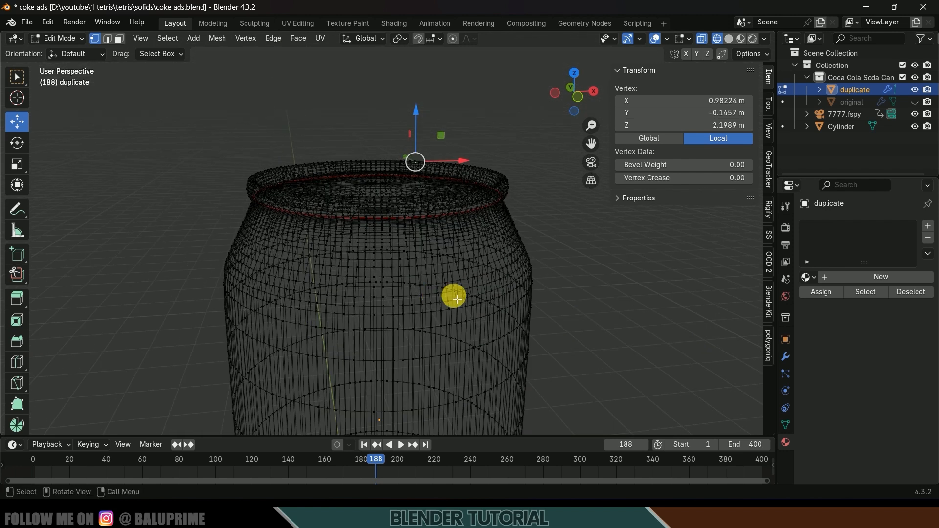
click(63, 39)
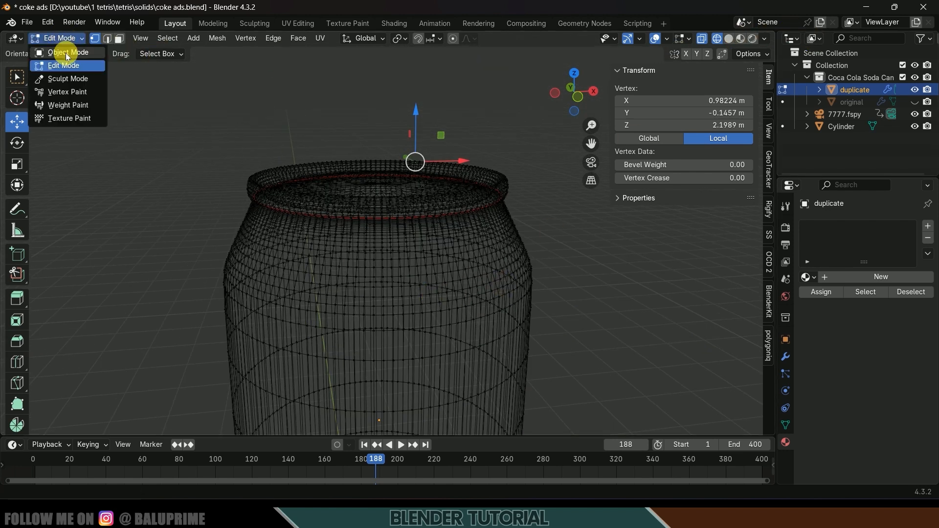
click(66, 53)
scroll(293, 144, down, 4)
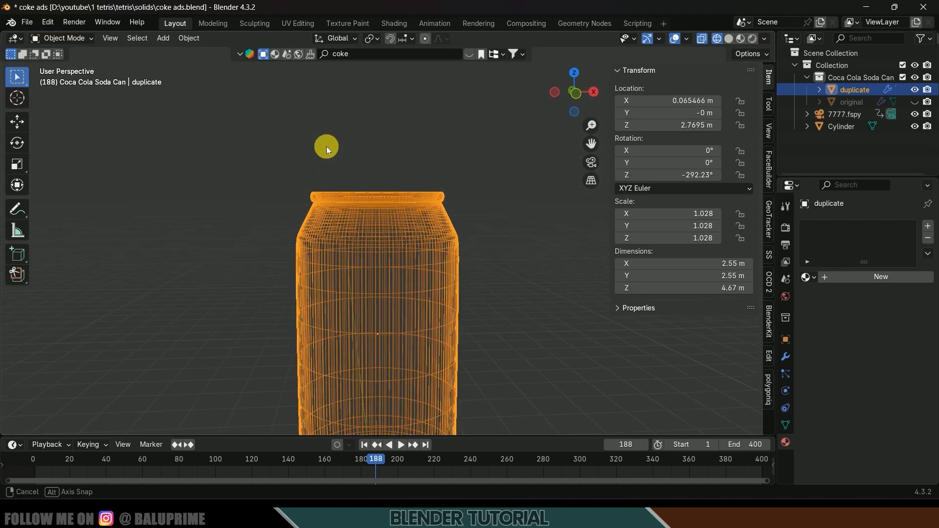
click(740, 39)
scroll(348, 247, down, 2)
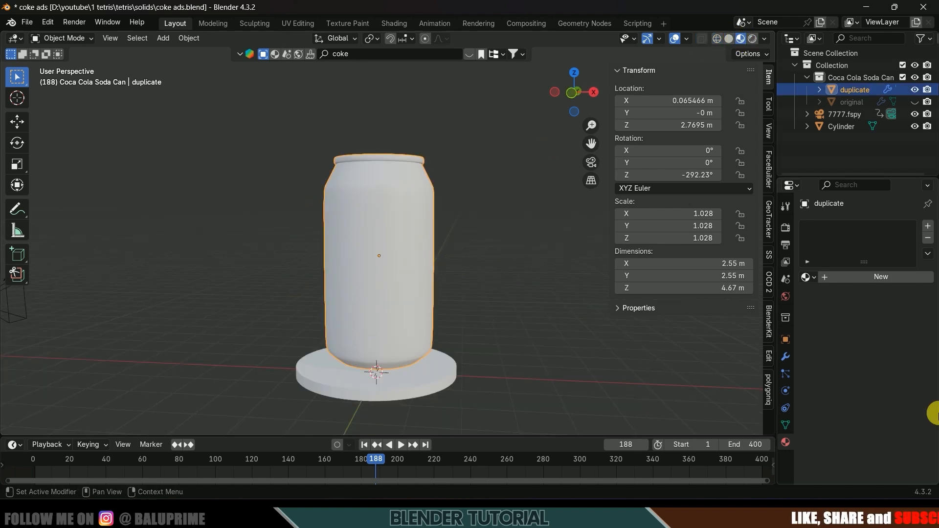
- Apply the Auto Smooth modifier on both the duplicate can and the original can
click(786, 358)
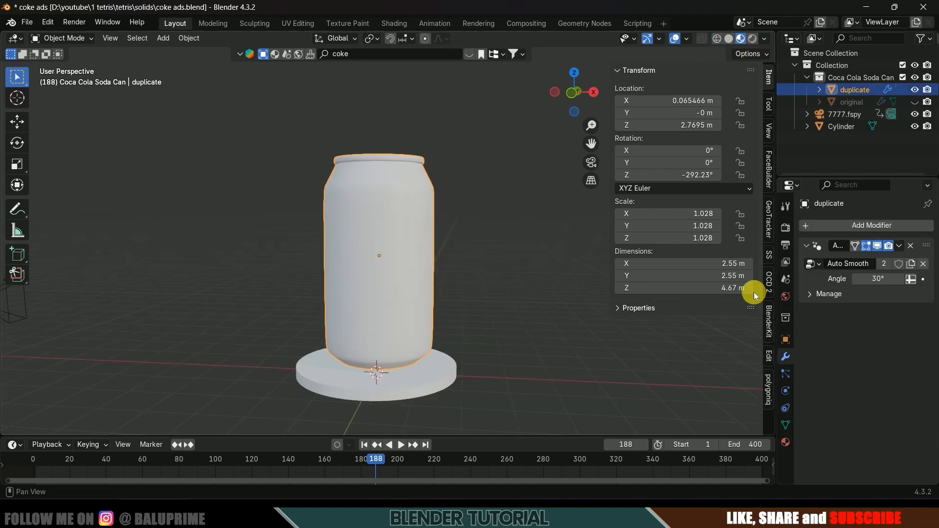
click(898, 245)
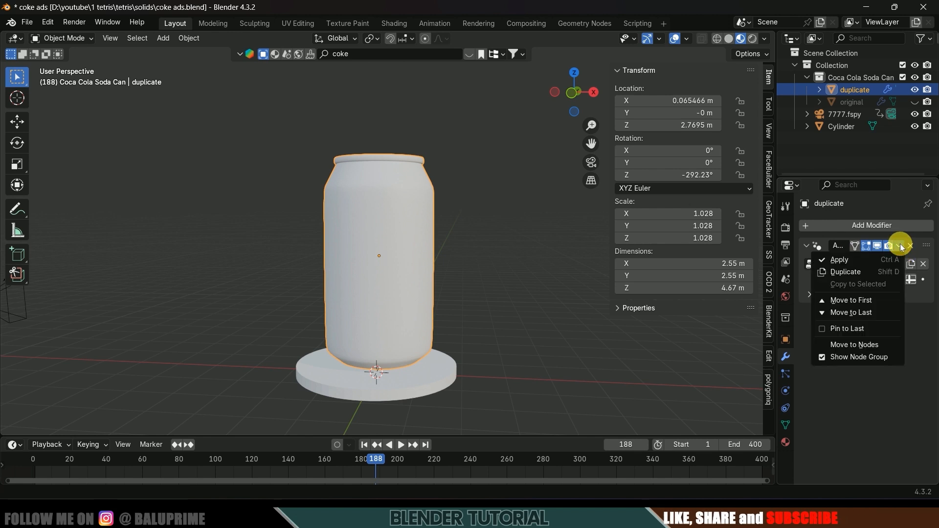
click(851, 260)
click(851, 101)
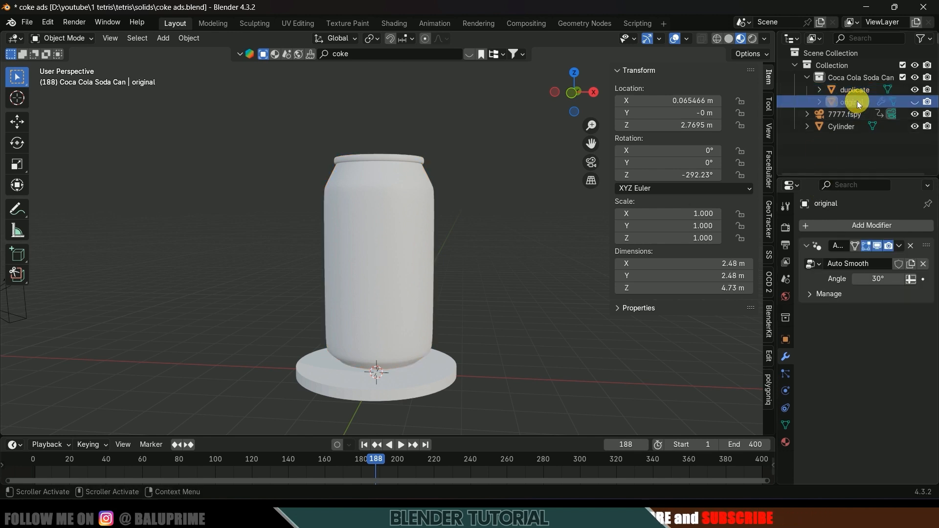
click(906, 249)
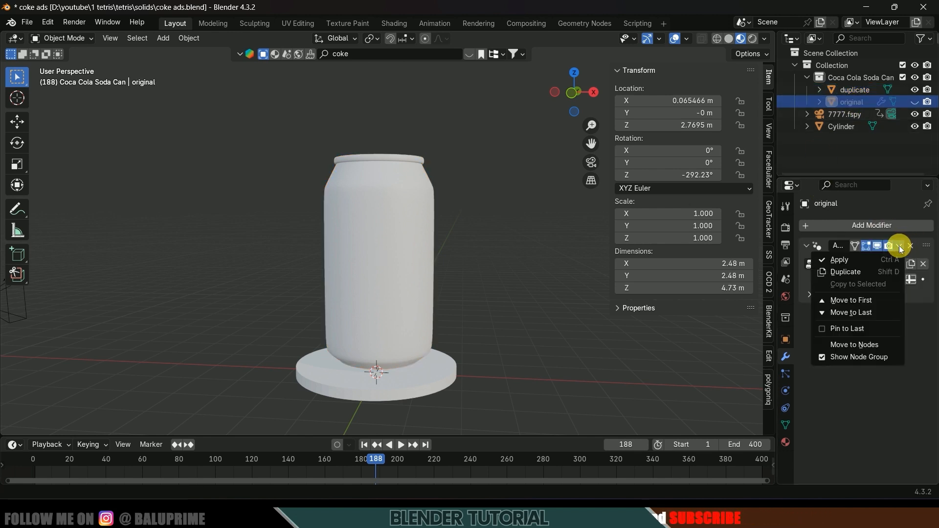
click(855, 257)
- Create a new material for the duplicate can and set its base color to a saturated orange-red
click(856, 90)
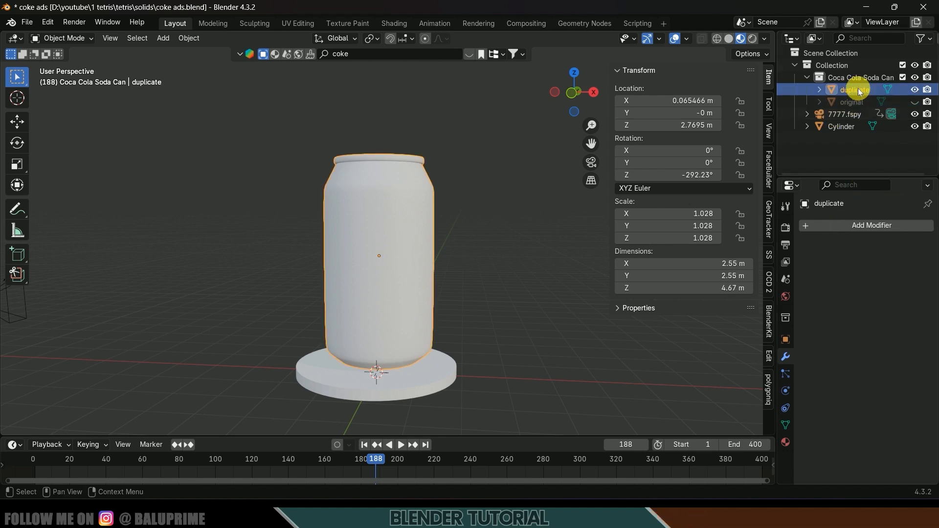
click(784, 442)
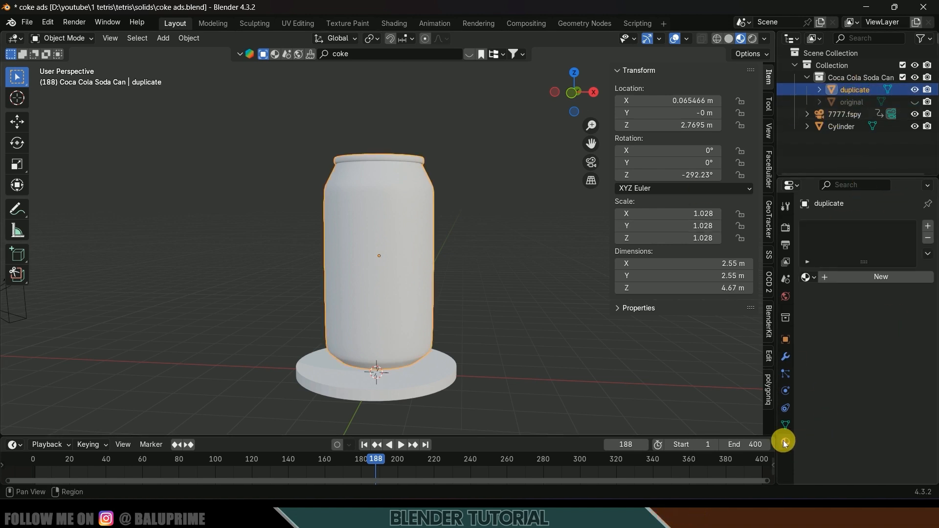
click(884, 276)
click(882, 353)
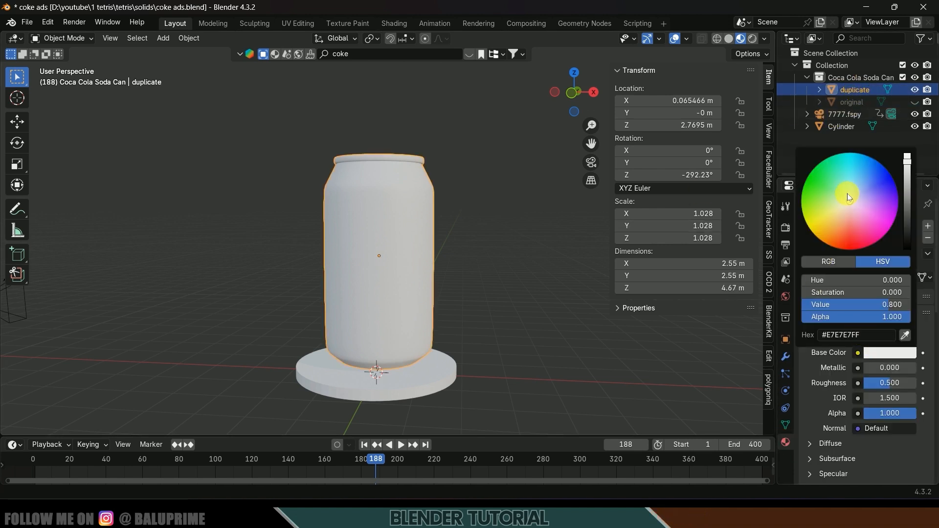
drag(848, 198, 863, 170)
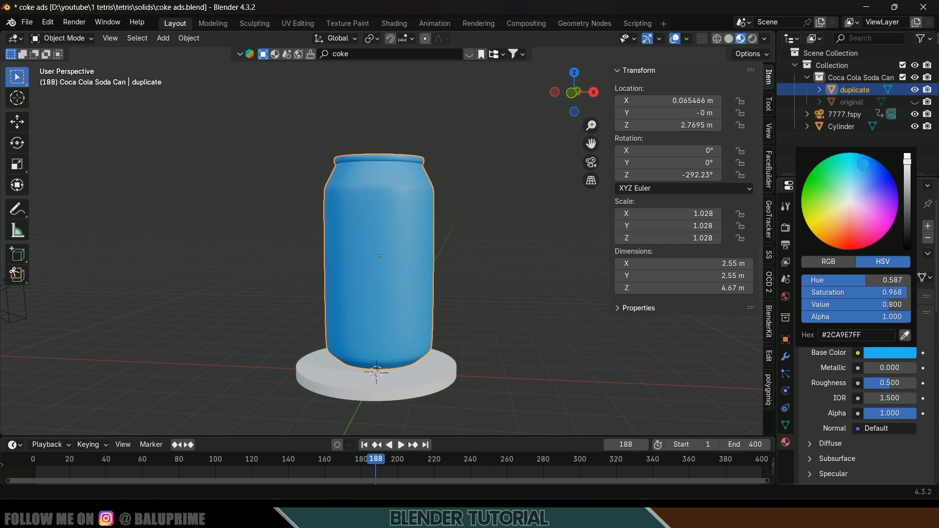
click(848, 237)
scroll(501, 243, down, 3)
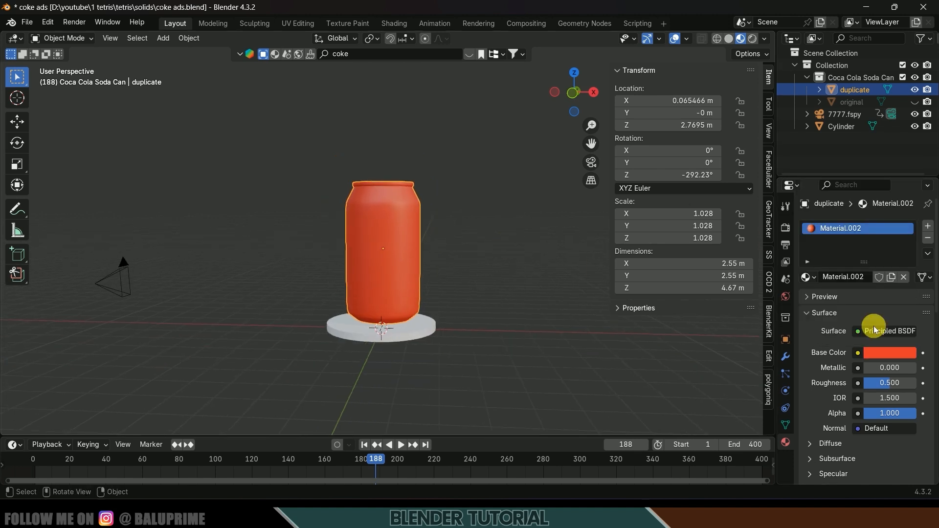
- Set the duplicate can material's Metallic to about 0.771 and Roughness to about 0.509, and save the file
drag(885, 368, 893, 368)
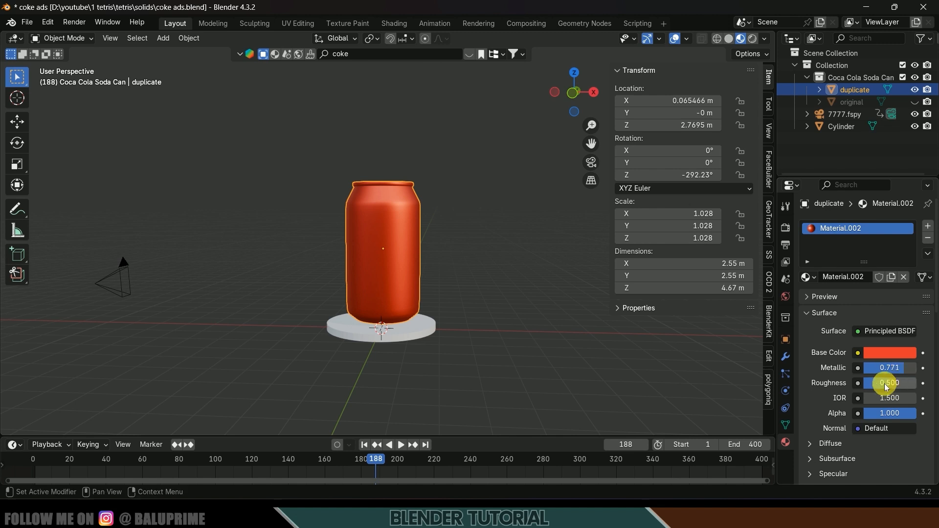
drag(891, 382, 886, 383)
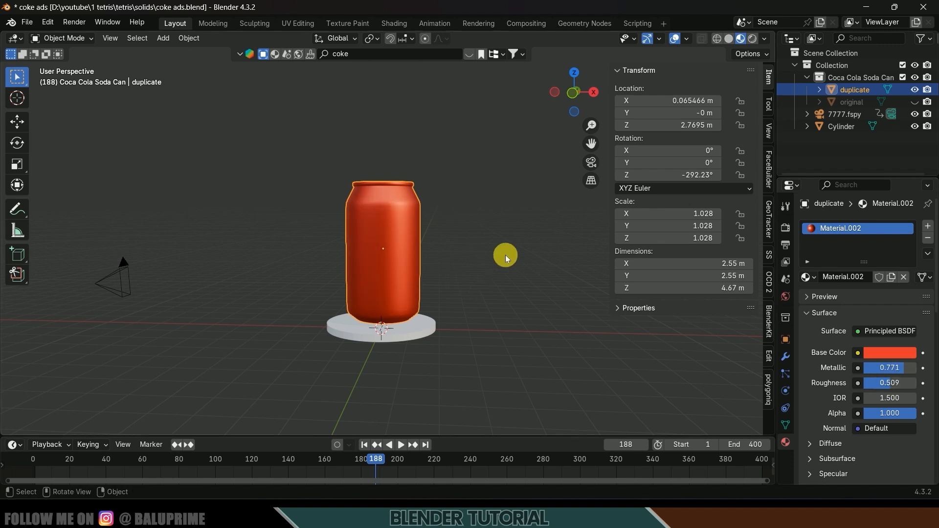
scroll(518, 283, up, 1)
key(ctrl+s)
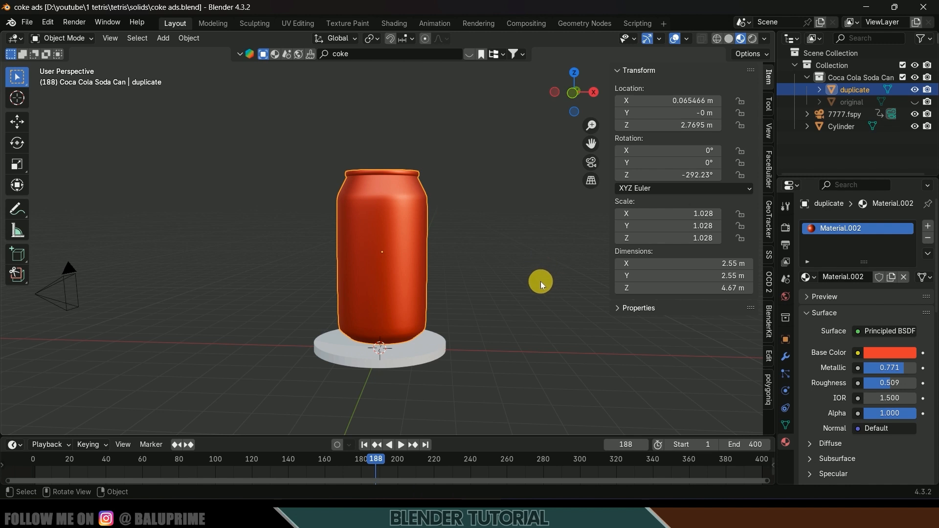
click(448, 231)
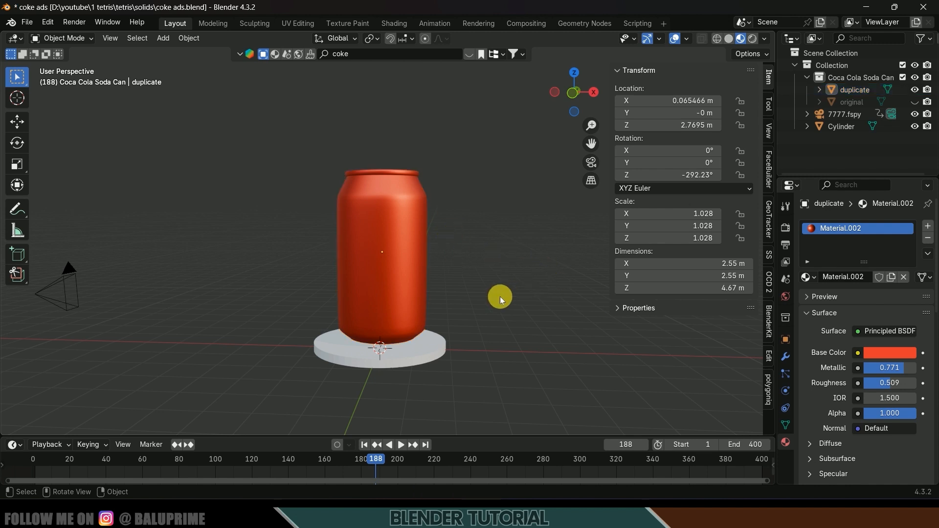
click(367, 222)
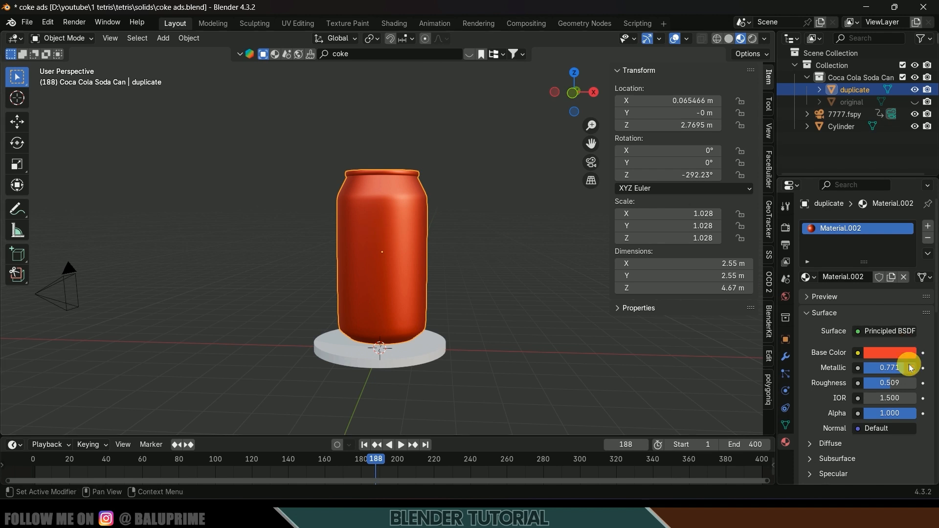
- Add a particle system to the duplicate can, return to frame 1, and set the particle Number to 5
click(787, 374)
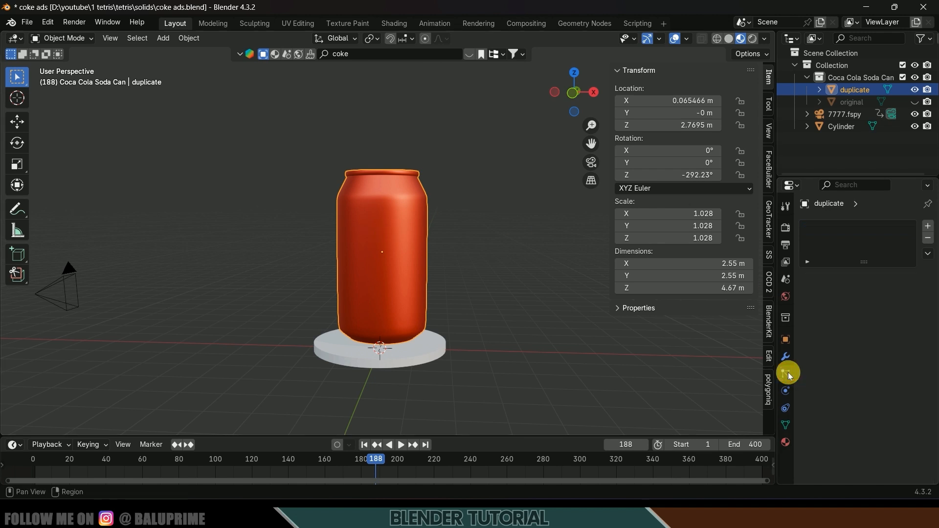
click(929, 227)
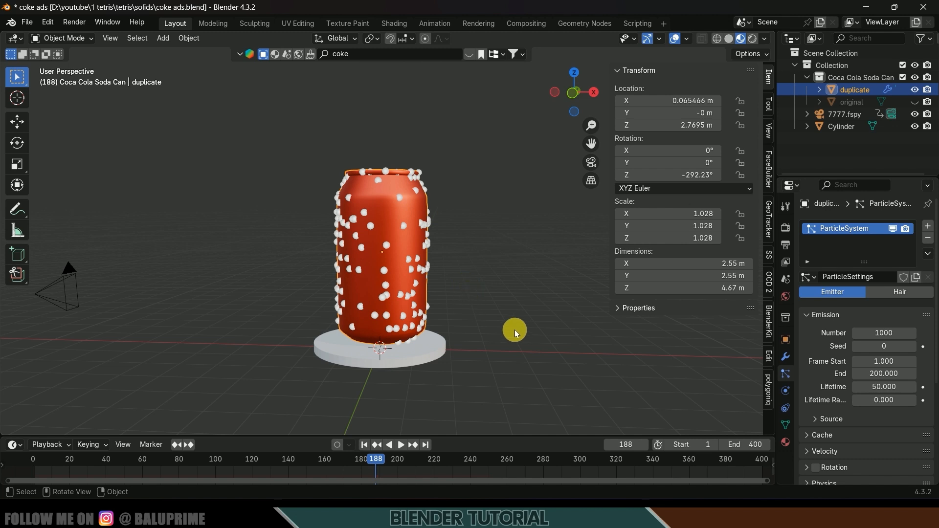
click(364, 446)
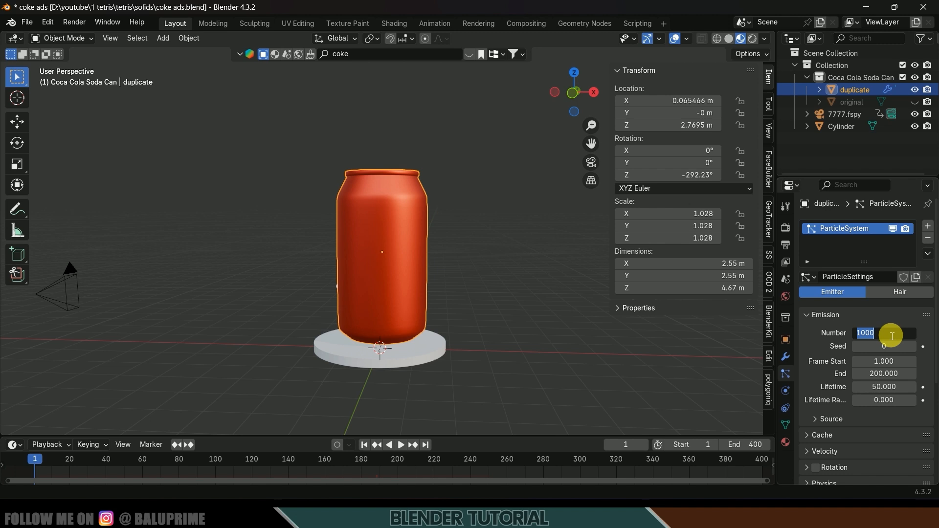
key(Return)
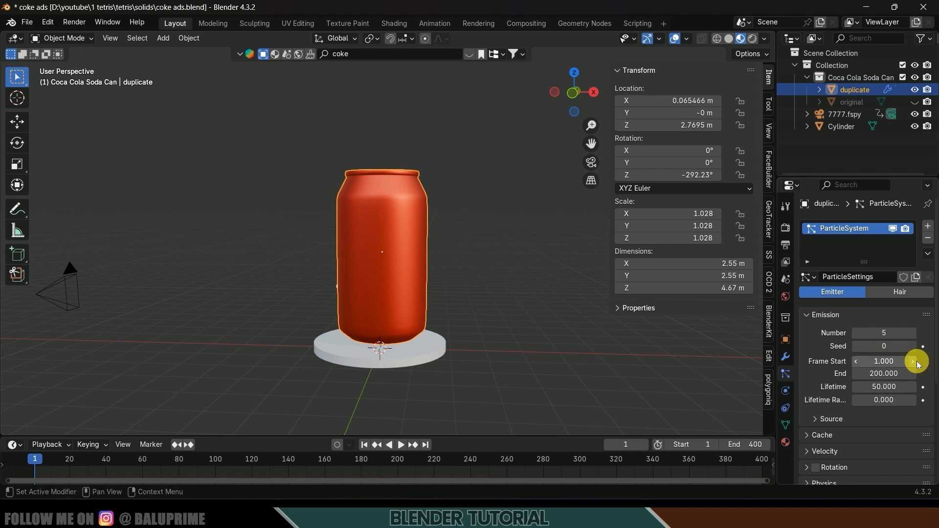
- Set the particle emission End frame to 1 and inspect the particles on the can
click(891, 376)
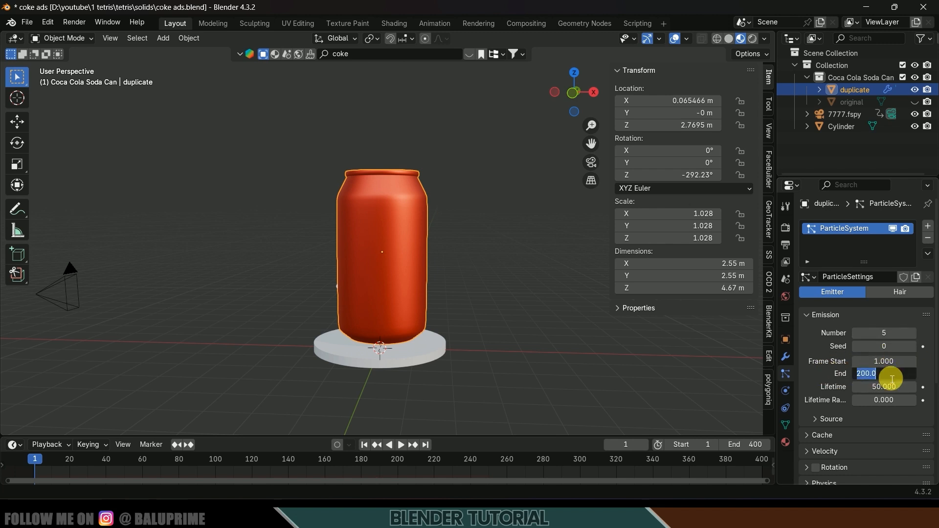
text(1.)
key(Return)
scroll(367, 194, up, 2)
middle_drag(347, 252, 365, 255)
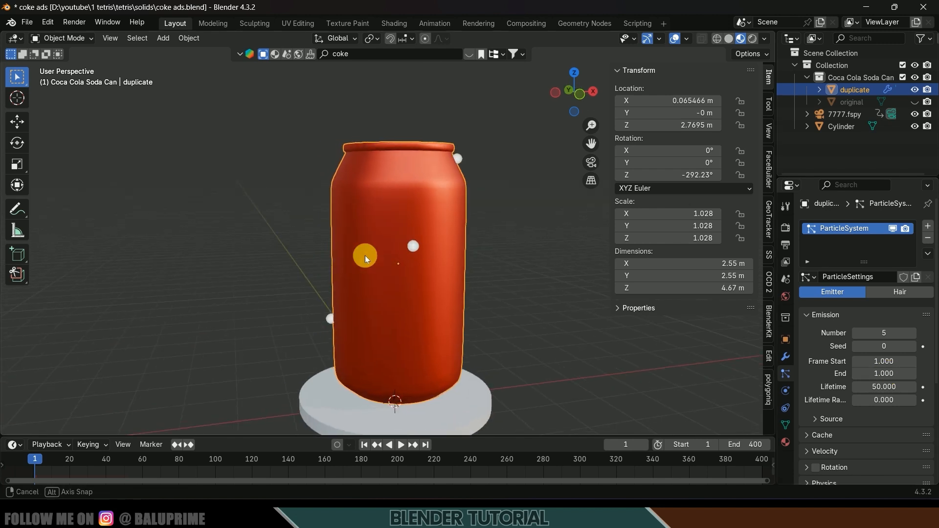
- Set the particle system's Number to 20 and its Lifetime to 600 frames
click(885, 335)
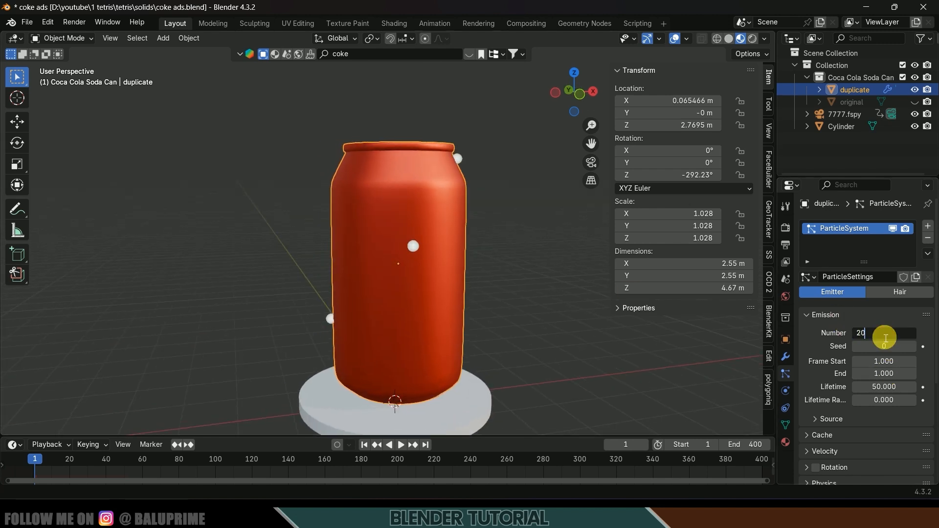
key(Return)
middle_drag(541, 287, 522, 293)
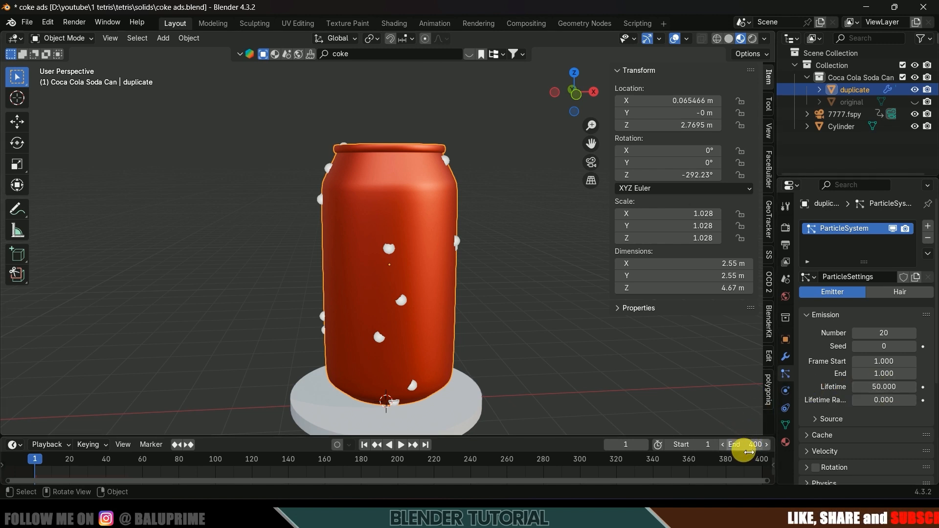
click(884, 387)
text(600)
key(Return)
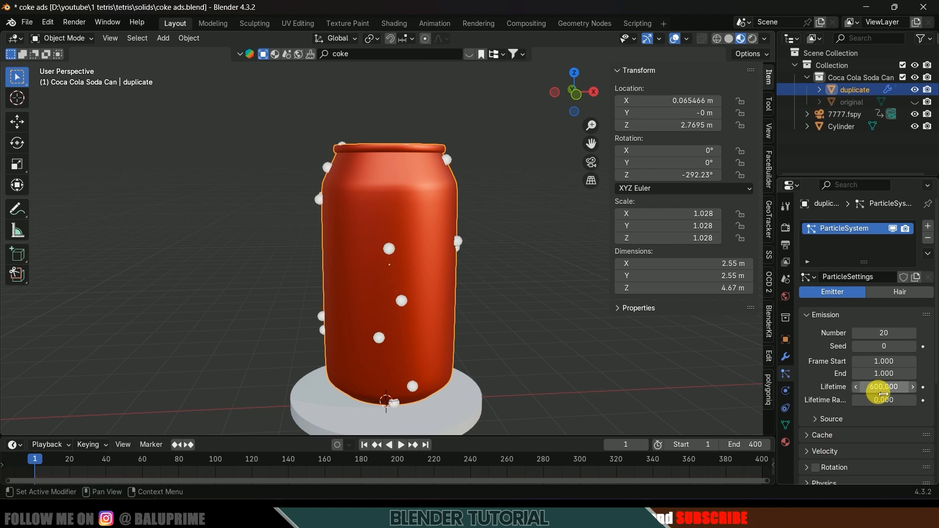
- Review the particle Source and Physics settings, then preview the particle motion and return to the first frame
scroll(825, 375, down, 3)
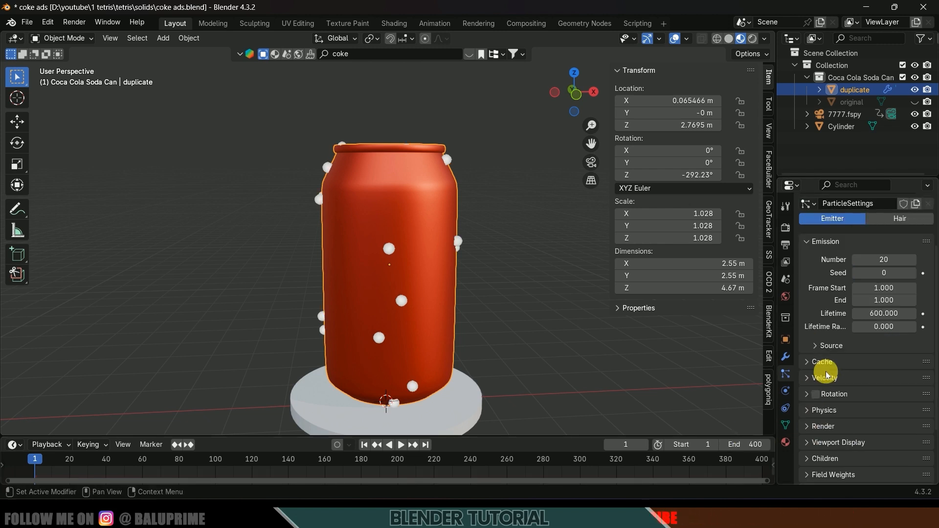
scroll(891, 364, down, 2)
click(821, 297)
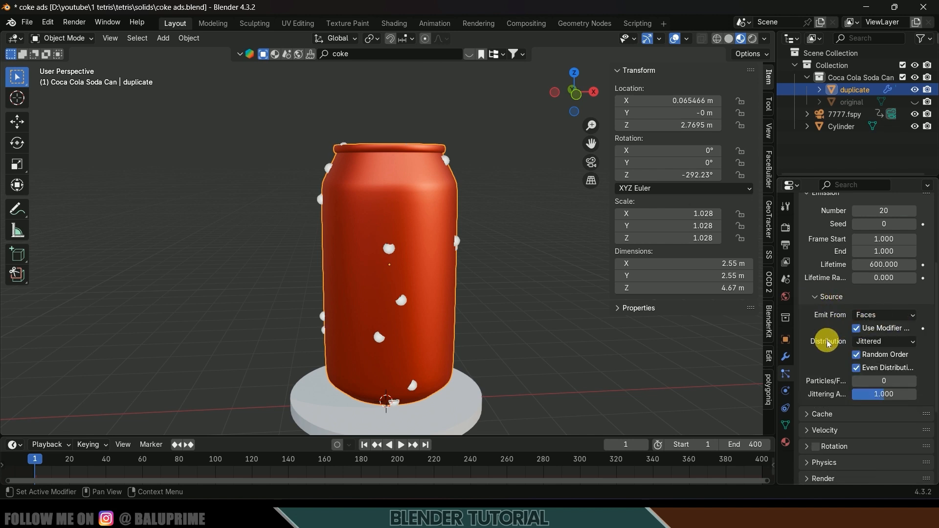
scroll(827, 344, down, 5)
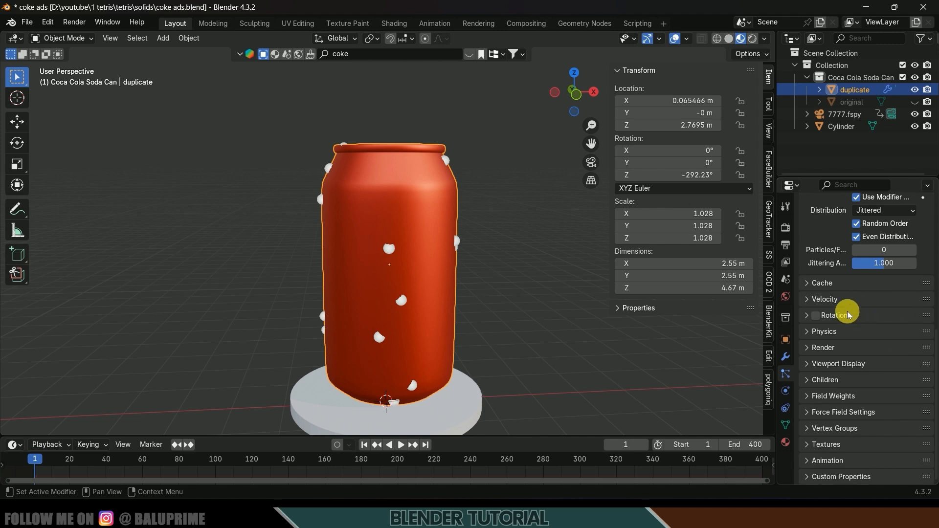
click(811, 332)
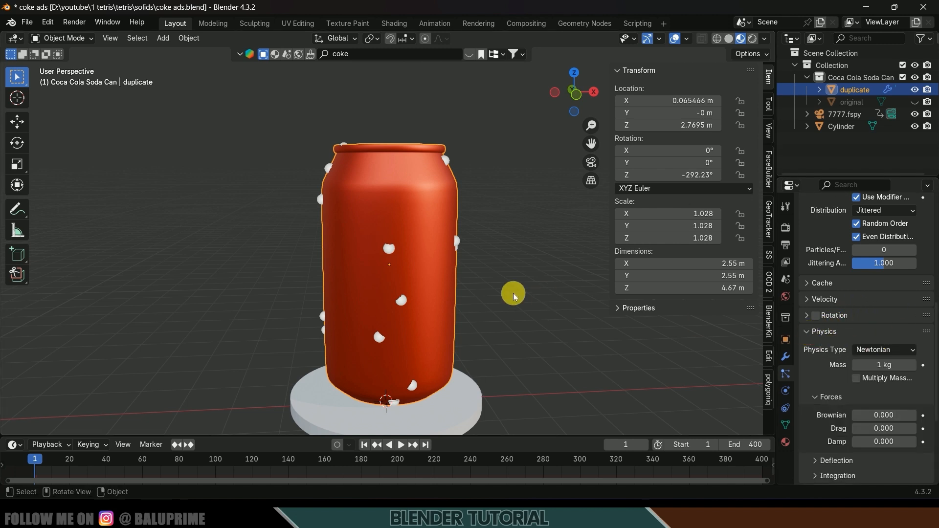
key(space)
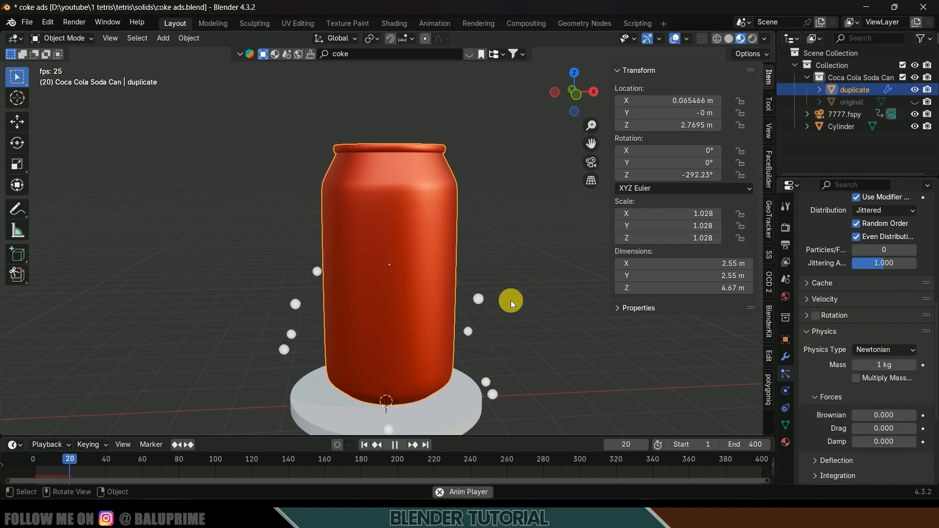
key(space)
click(364, 445)
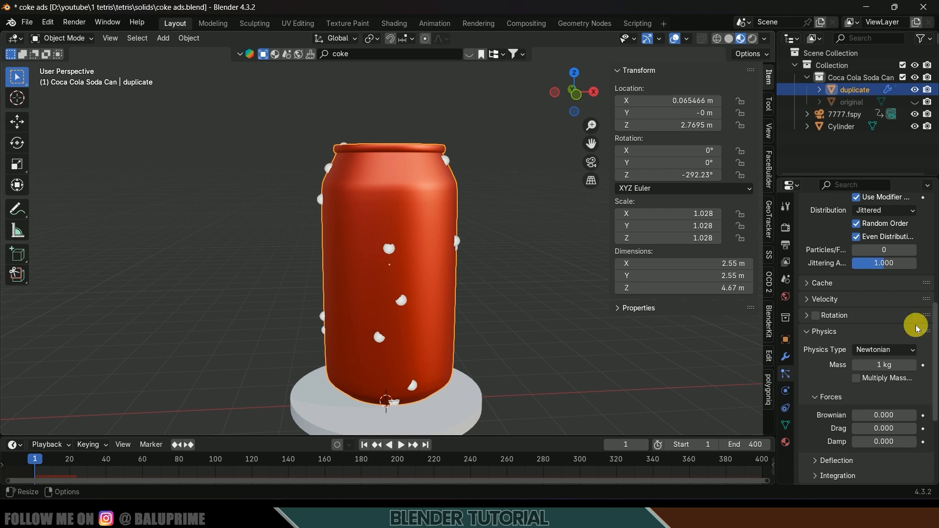
- Set the particle Physics Type to None and check the result with a short playback, returning to frame 1
click(874, 350)
click(867, 364)
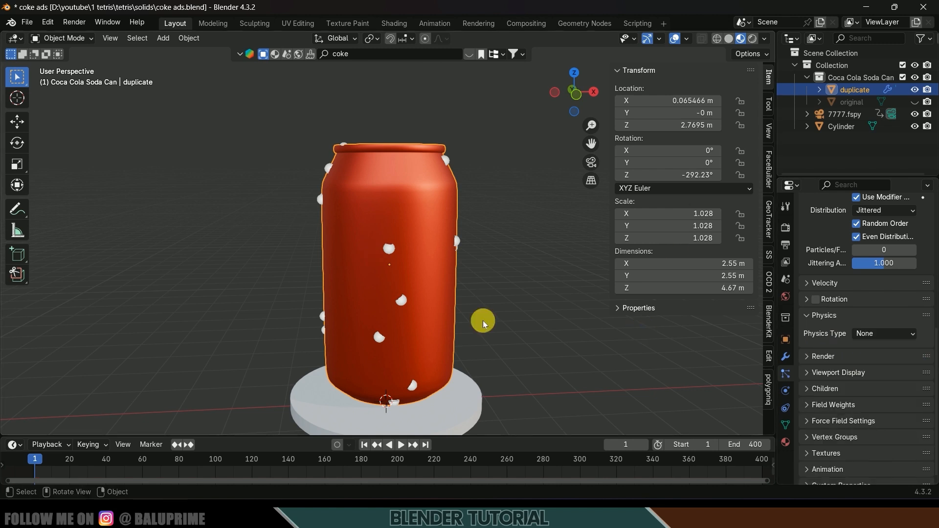
key(space)
key(space)
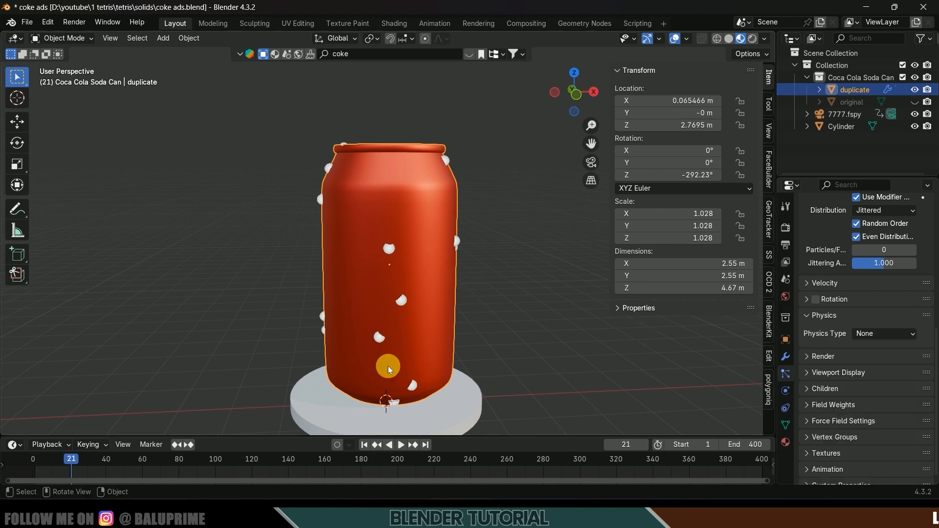
click(364, 444)
- Switch the viewport to Wireframe shading and add an Explode modifier to the duplicate can
scroll(812, 372, down, 1)
scroll(826, 386, up, 3)
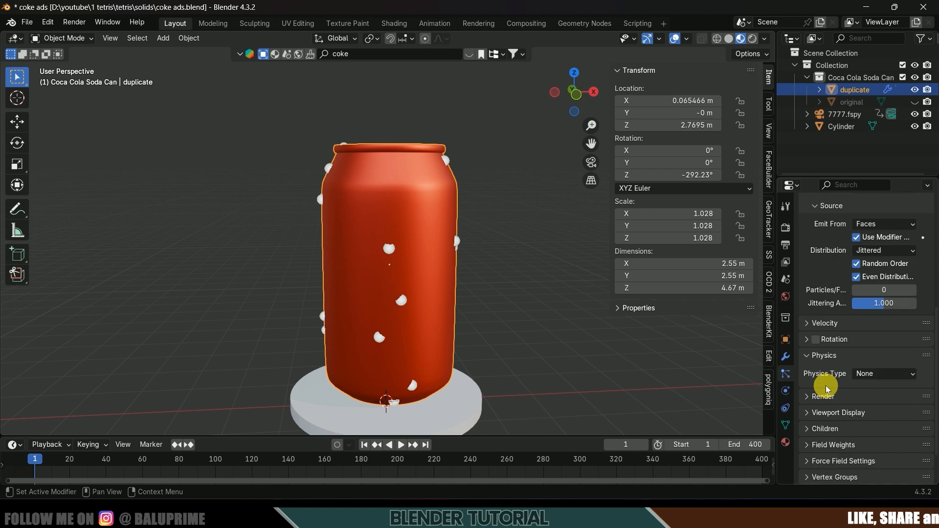
scroll(826, 387, up, 3)
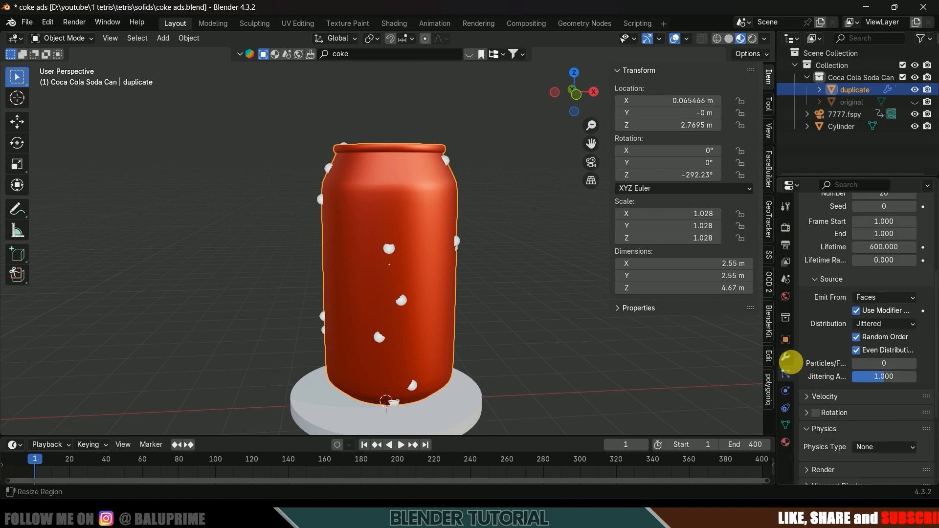
click(785, 357)
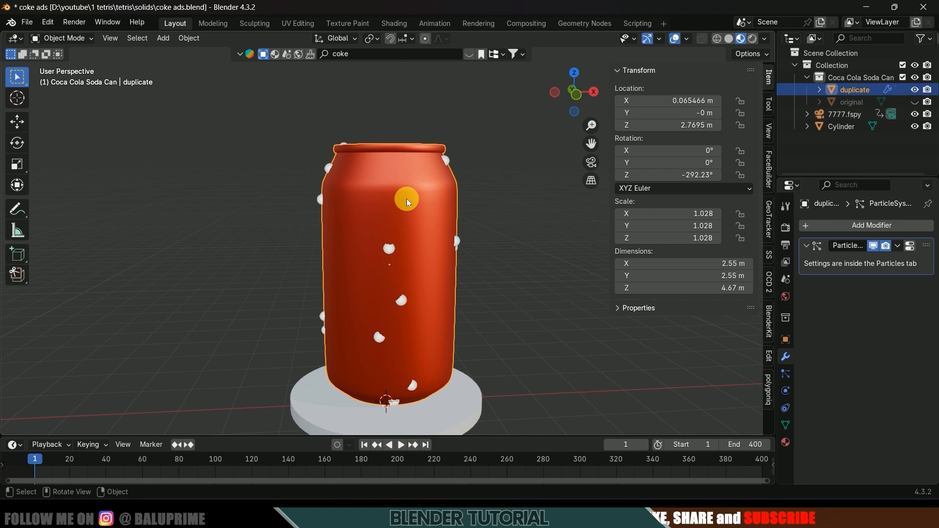
click(867, 228)
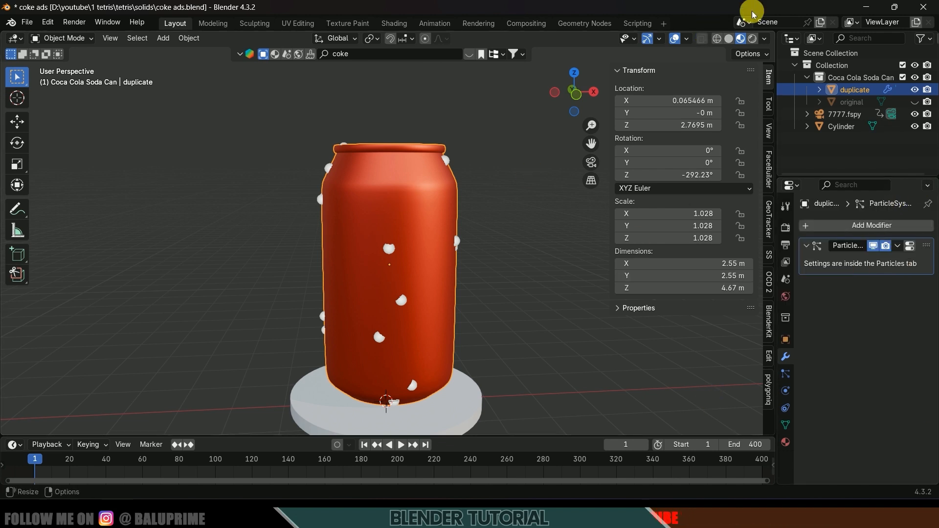
click(717, 39)
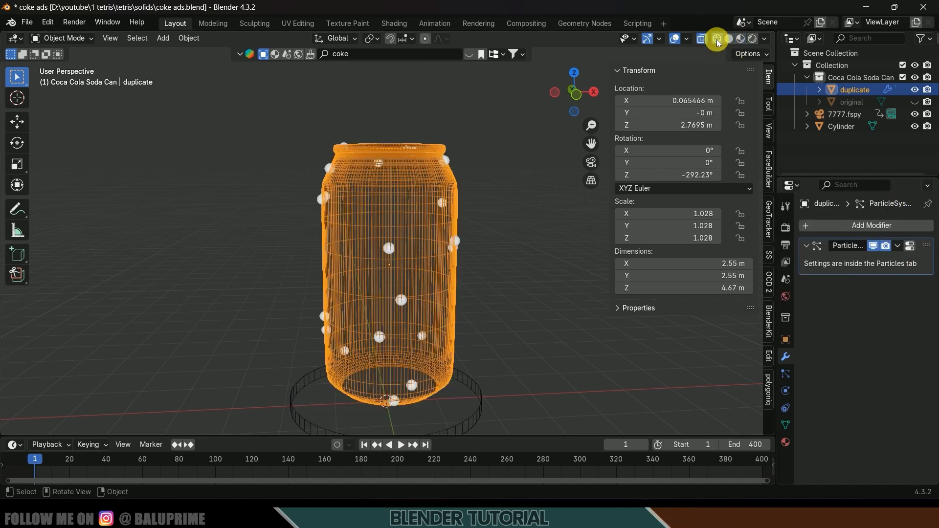
click(871, 225)
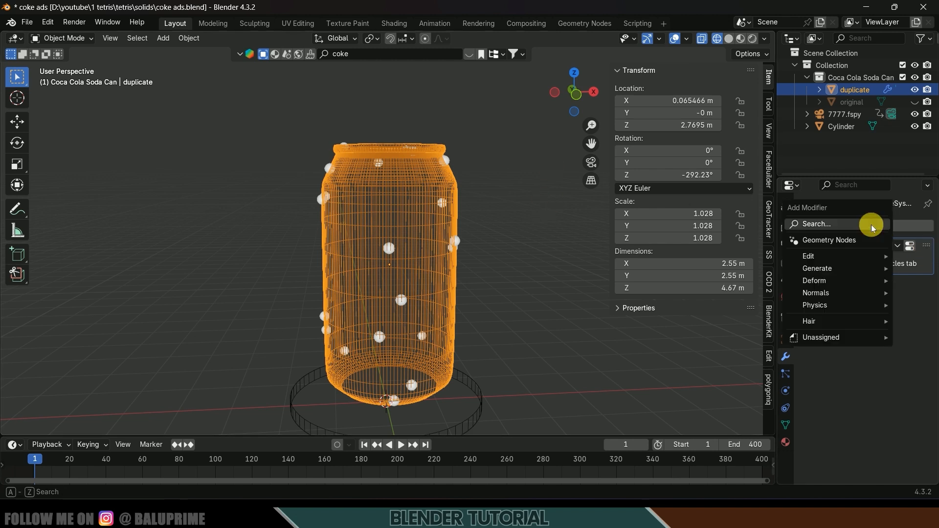
mouse_move(831, 304)
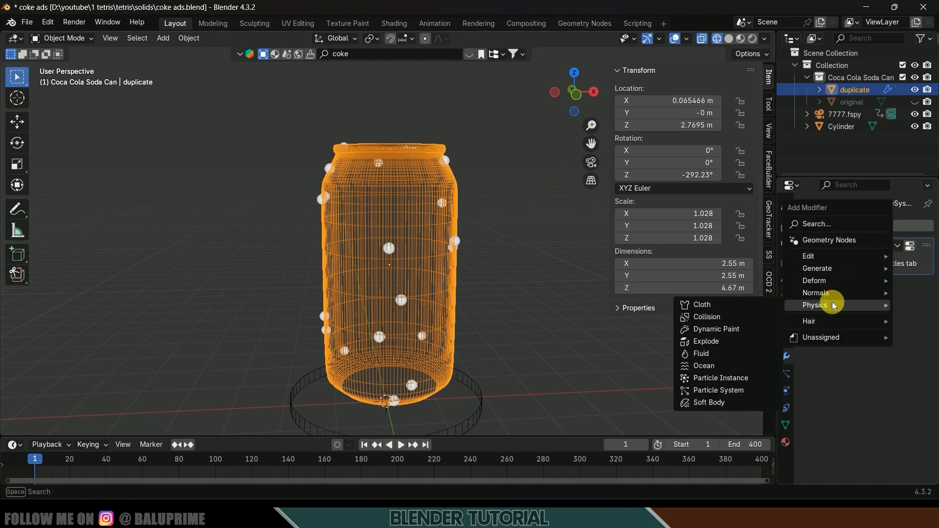
click(710, 342)
- Enable Cut Edges on the Explode modifier and inspect the can's mesh from several angles
scroll(454, 282, up, 3)
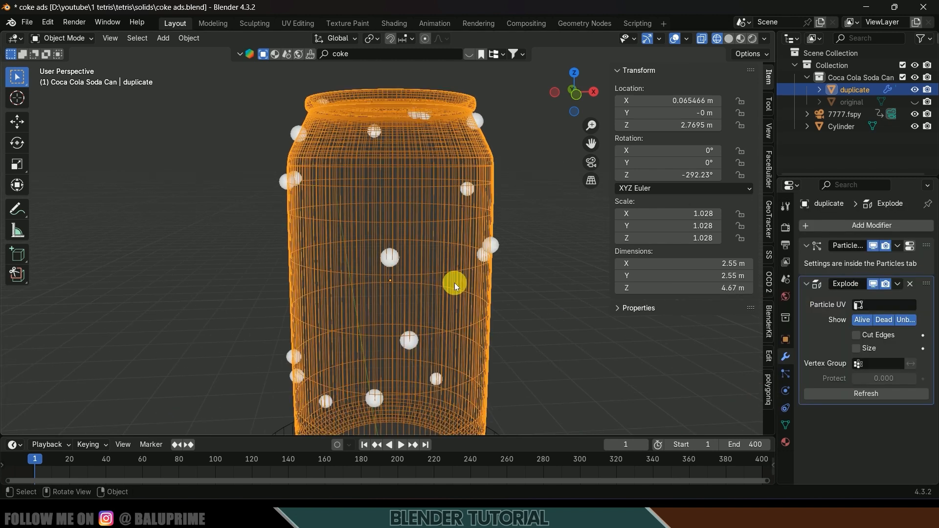
middle_drag(453, 282, 489, 293)
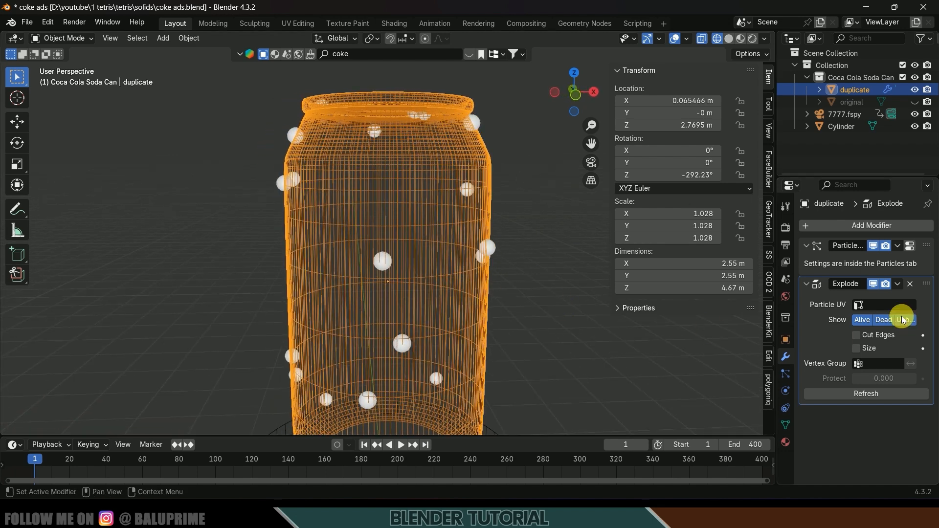
click(857, 335)
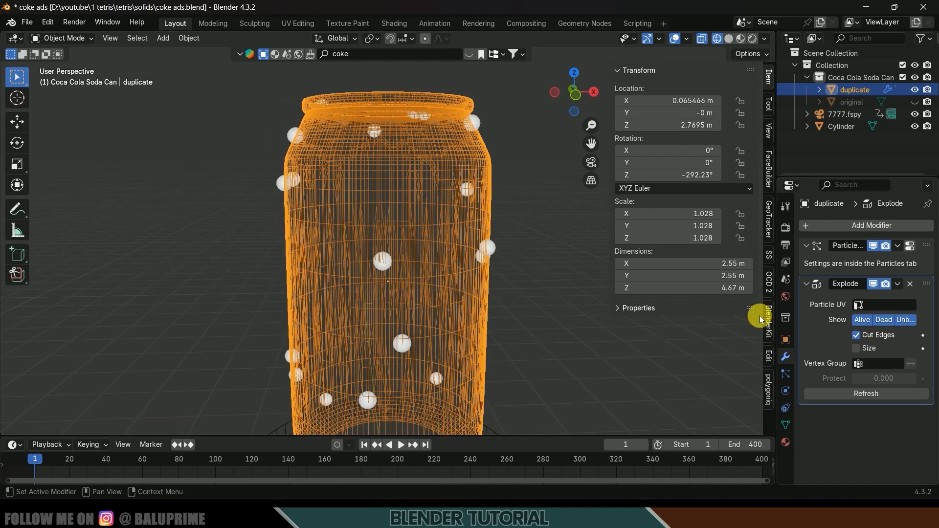
middle_drag(563, 288, 430, 232)
middle_drag(365, 248, 425, 262)
scroll(429, 258, down, 4)
scroll(468, 224, up, 2)
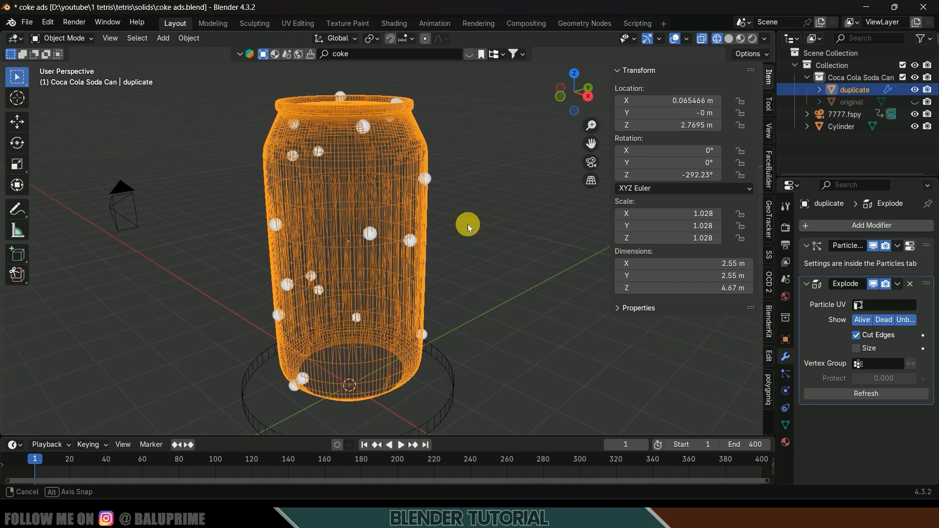
- Return the viewport to Material Preview shading and add a Cloth modifier to the duplicate can
click(740, 39)
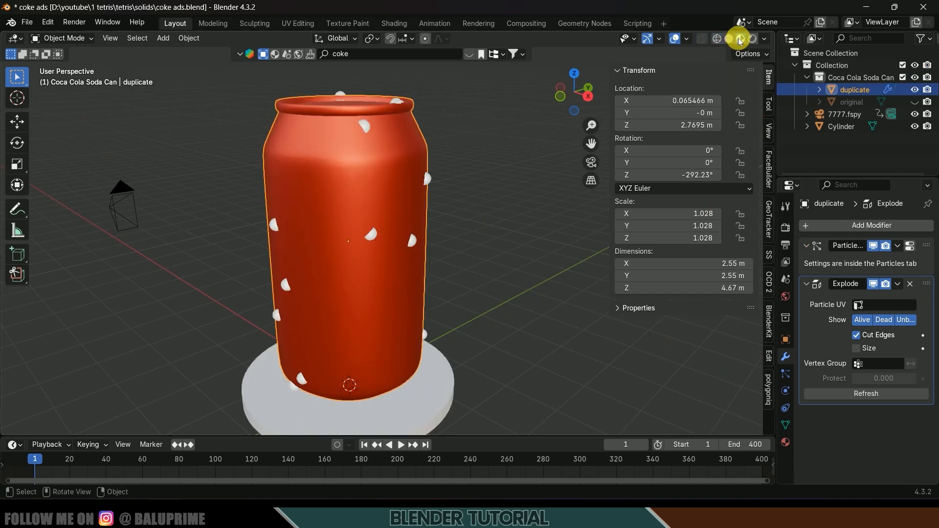
middle_drag(563, 226, 511, 270)
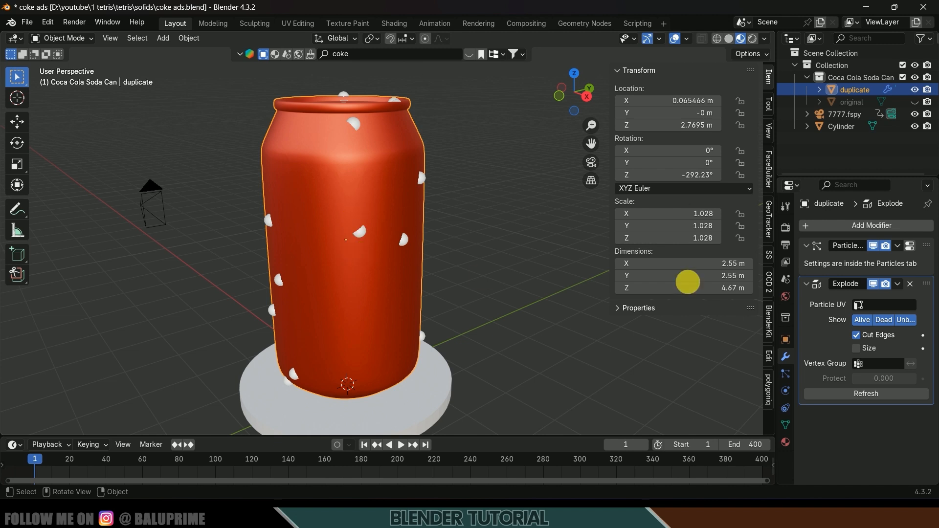
click(841, 229)
mouse_move(838, 226)
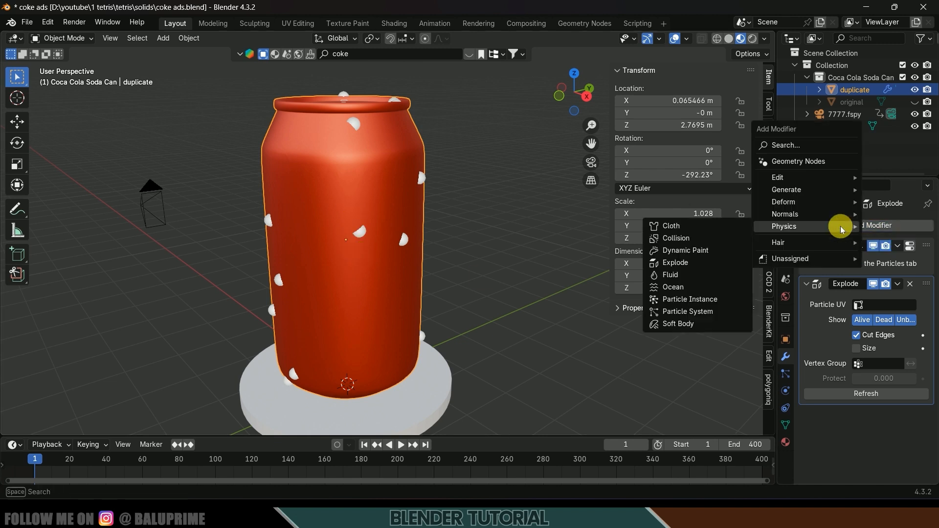
click(675, 225)
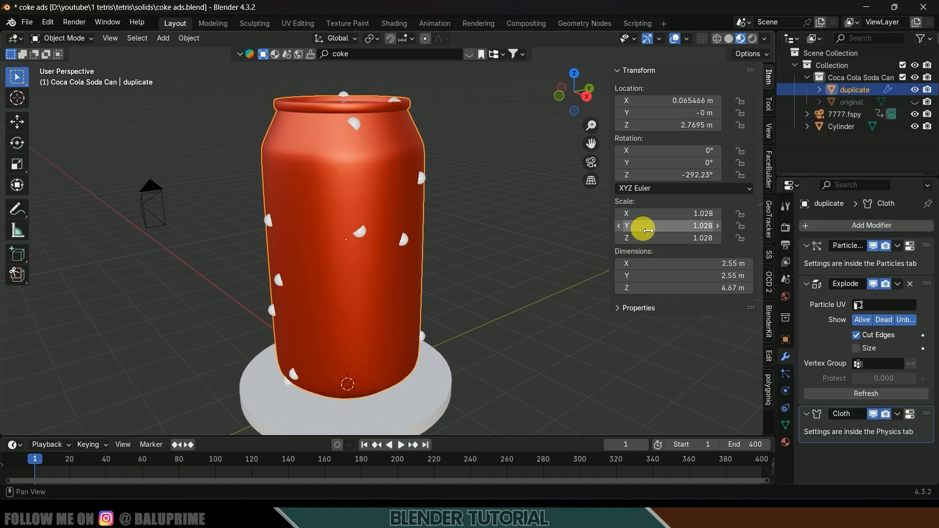
- Preview the can's cloth simulation and return to the first frame
scroll(489, 202, down, 1)
key(space)
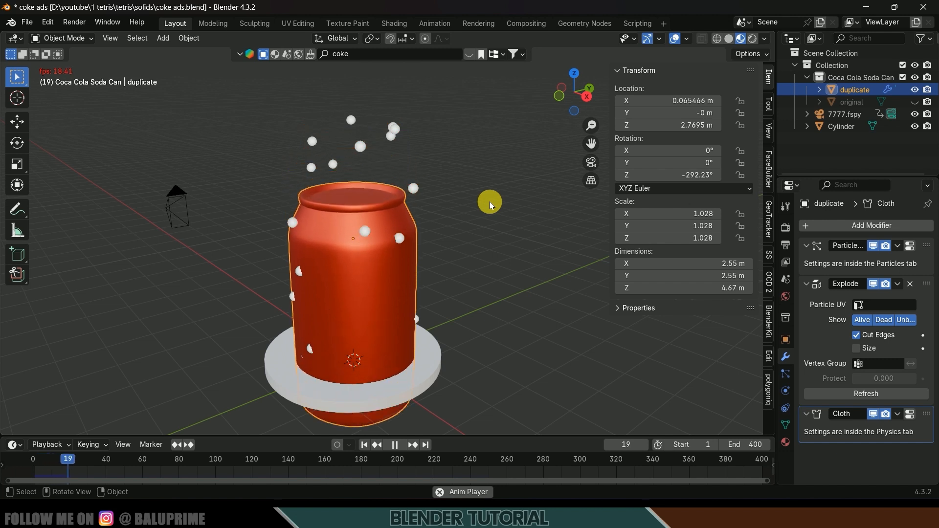
key(space)
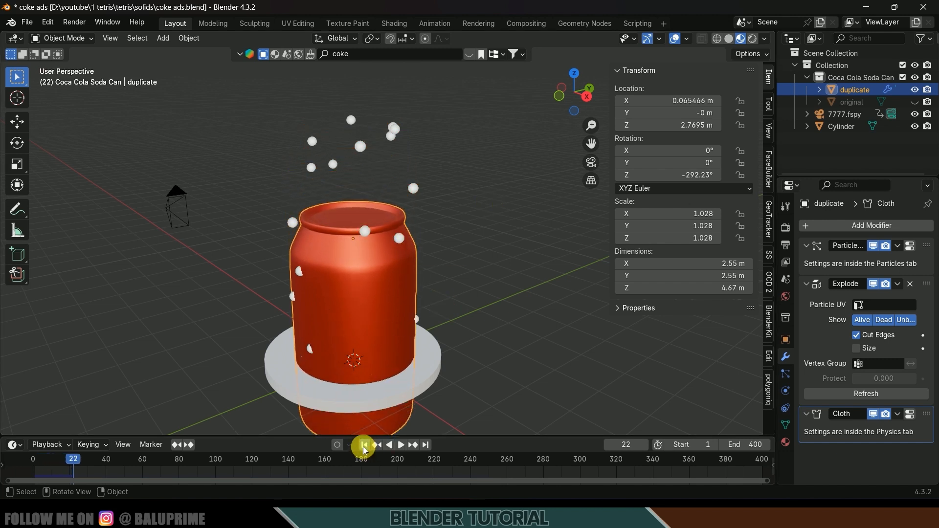
click(363, 445)
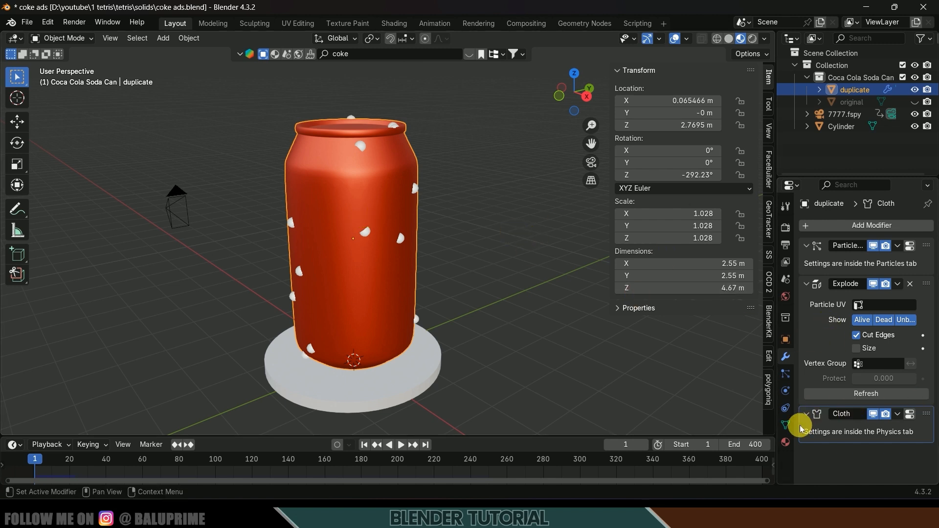
- Create a vertex group named pins containing all vertices of the duplicate can, returning to Object Mode
click(784, 424)
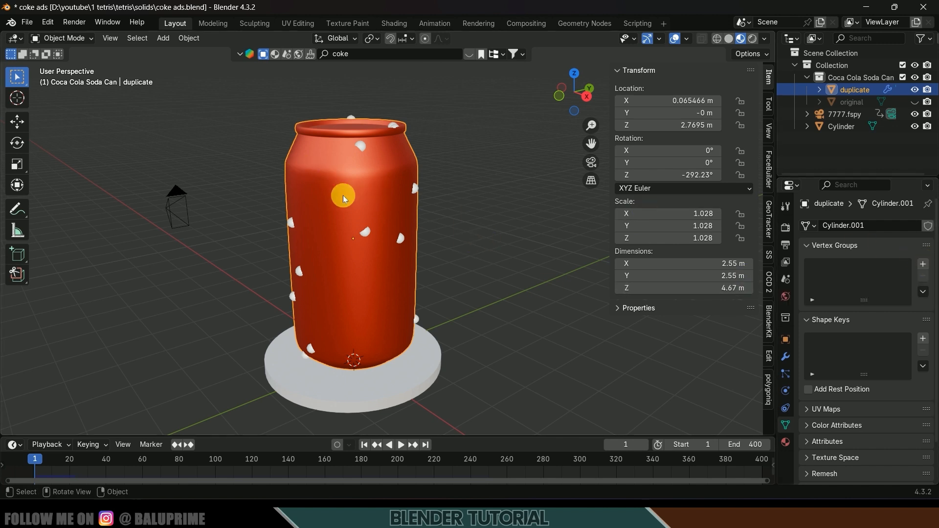
click(69, 39)
click(63, 66)
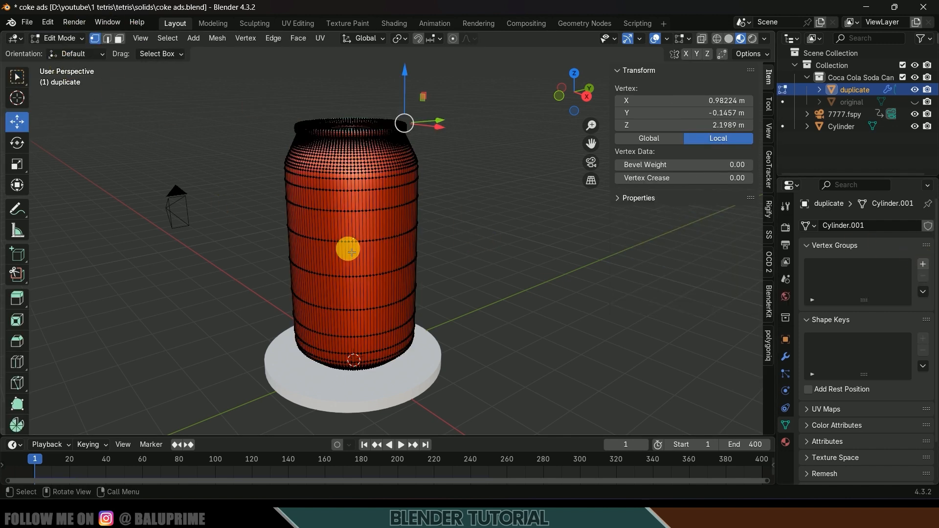
key(a)
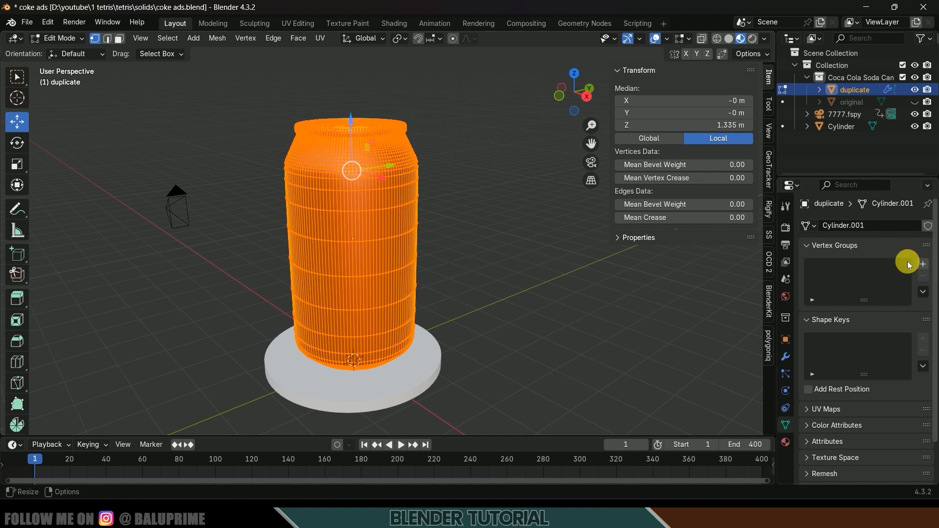
click(923, 264)
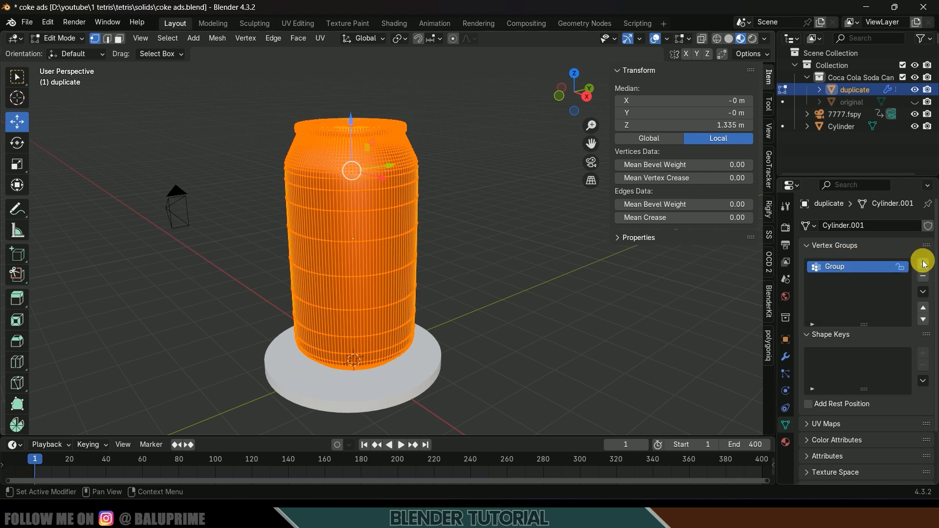
double_click(859, 268)
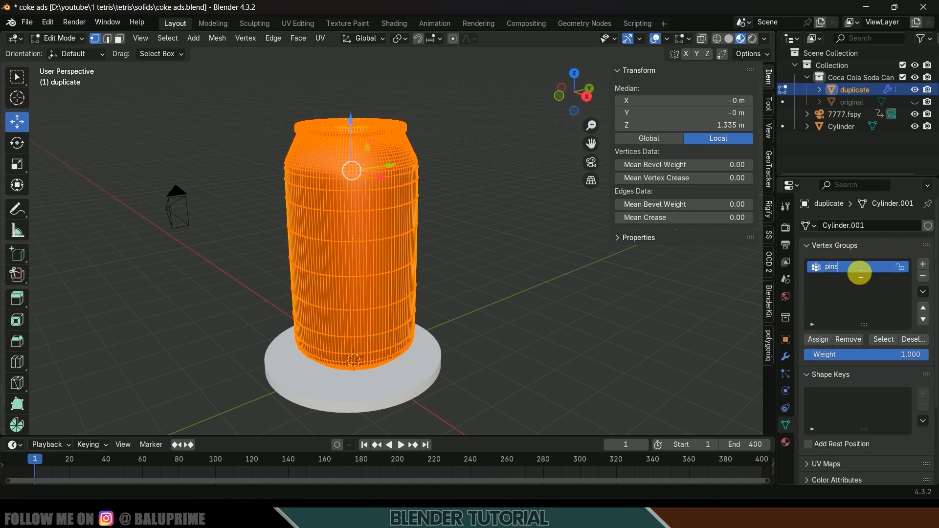
key(Return)
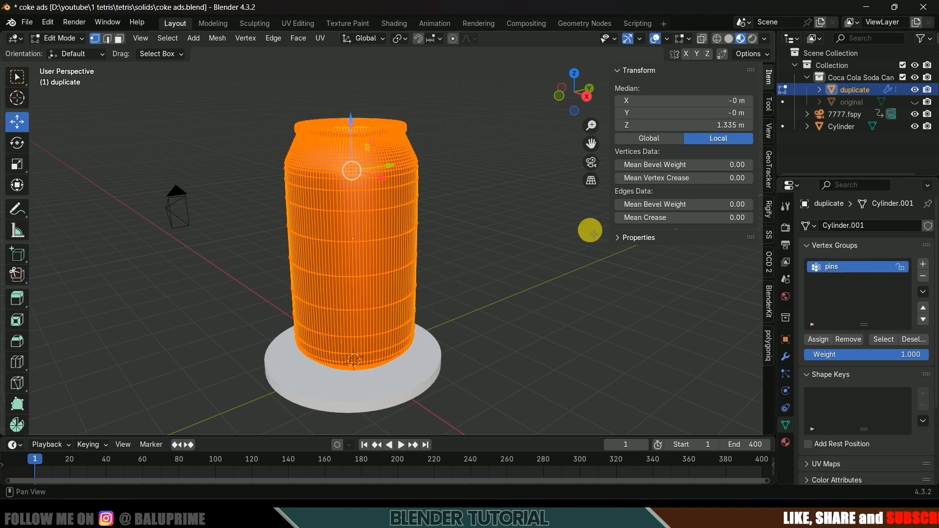
click(58, 38)
click(64, 50)
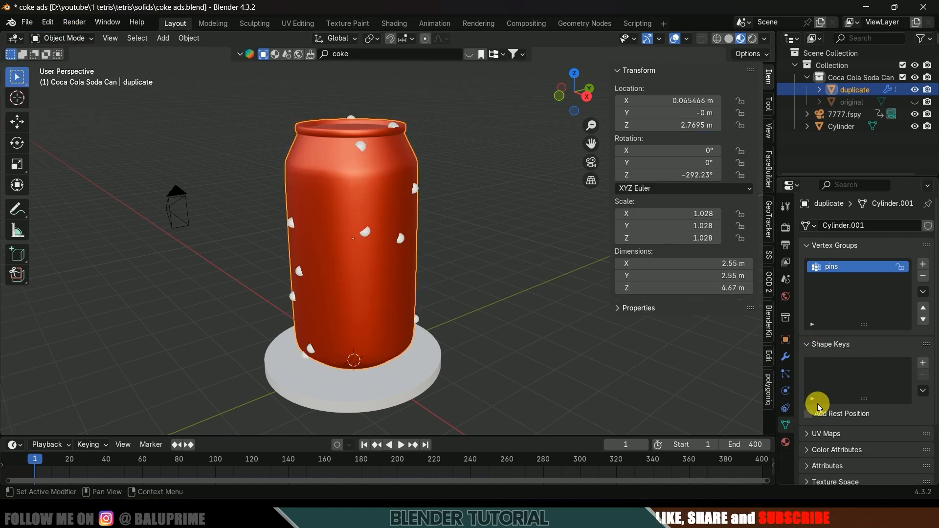
- Show the duplicate can's Cloth physics settings and play a few frames of the unpinned simulation, returning to frame 1
click(785, 390)
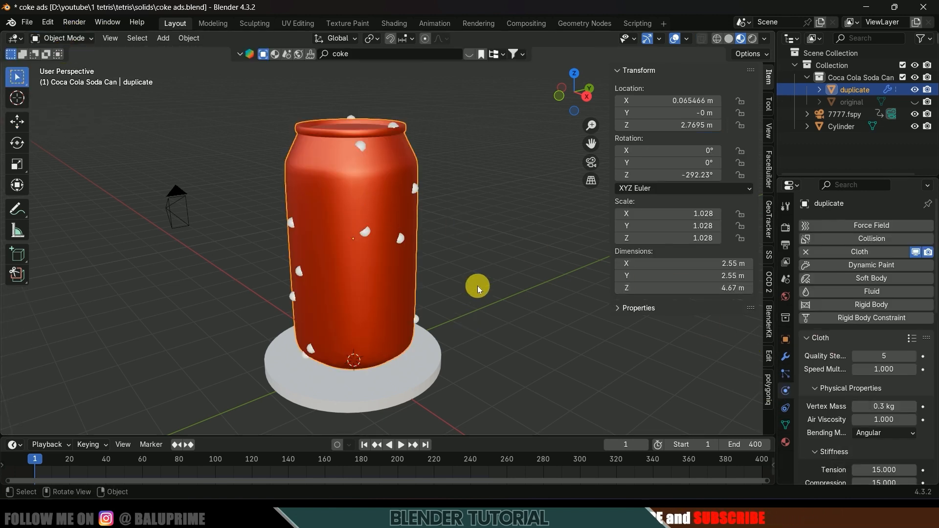
key(space)
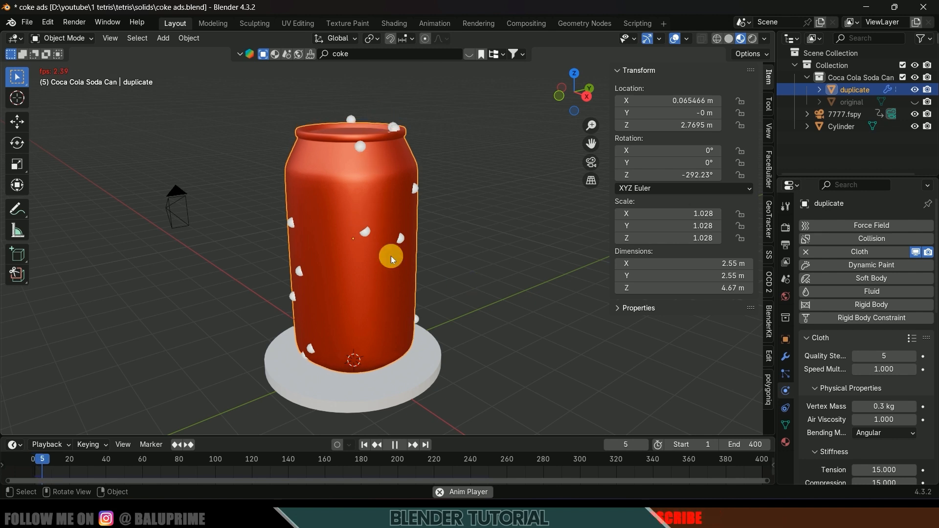
key(space)
click(365, 444)
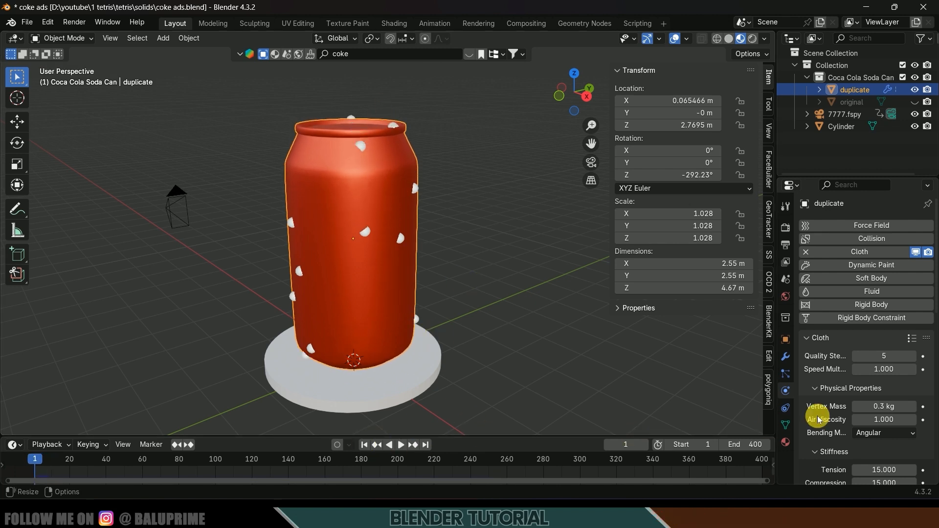
- Set pins as the Pin Group in the cloth's Shape settings and play the pinned simulation, returning to frame 1
scroll(826, 416, down, 15)
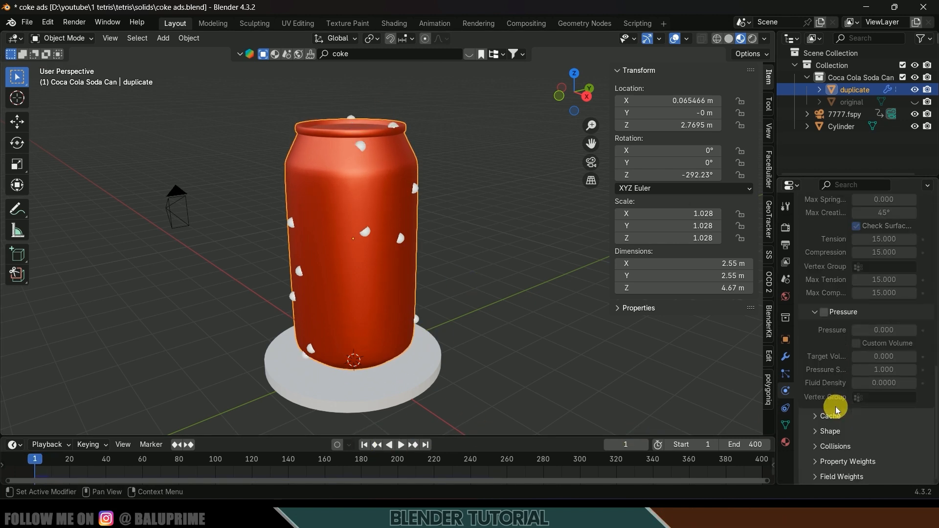
click(815, 434)
scroll(823, 391, down, 4)
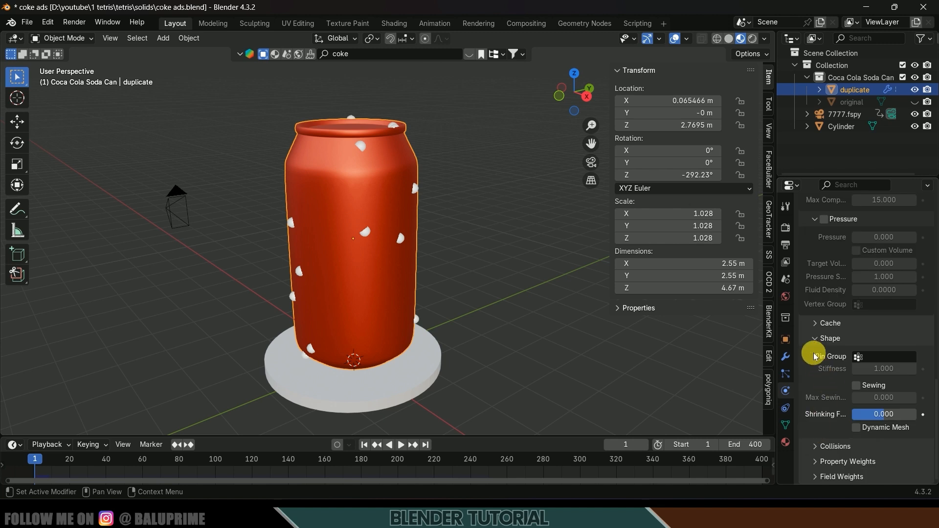
click(896, 356)
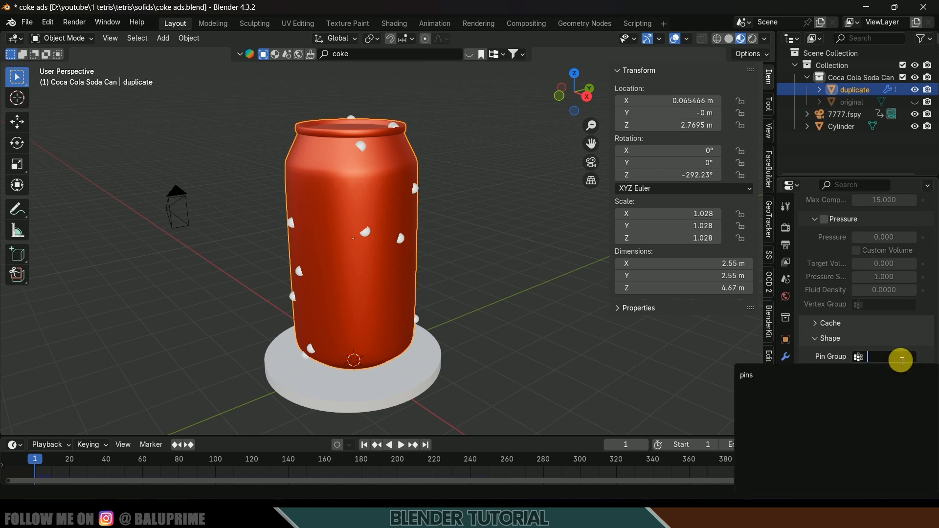
click(801, 381)
key(space)
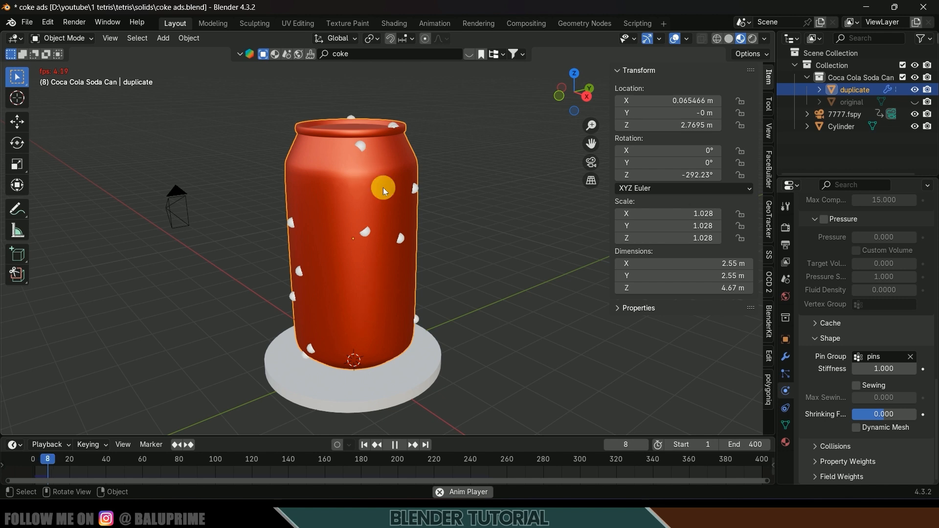
key(space)
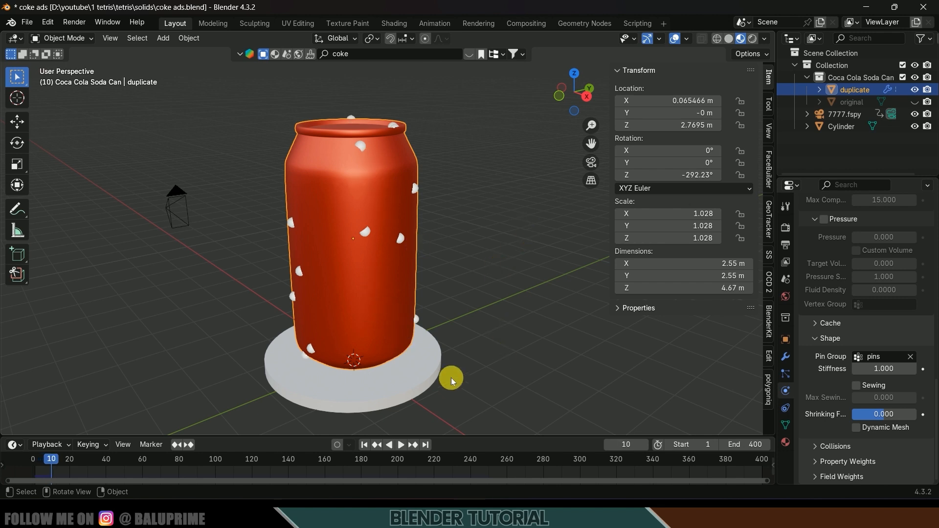
click(364, 445)
- Set the end frame of the duplicate can's cloth simulation cache to match the scene's end frame
click(815, 324)
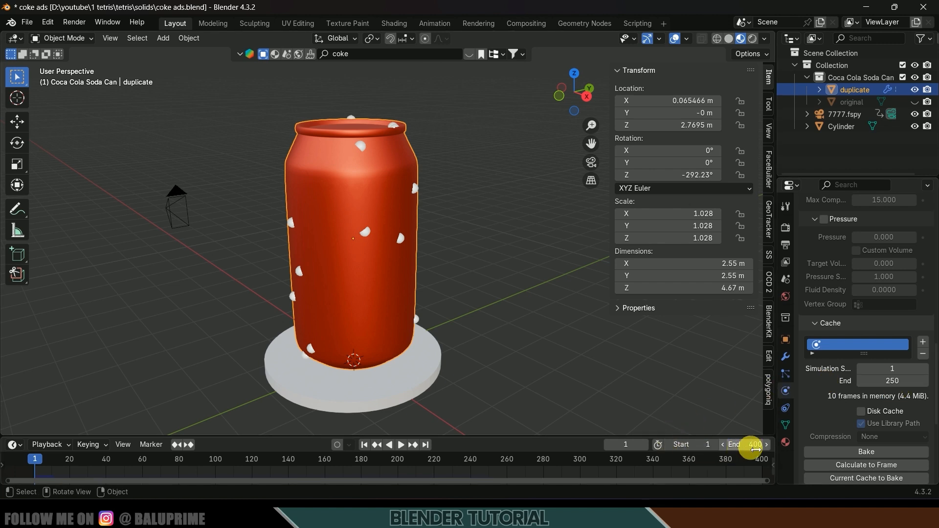
click(897, 387)
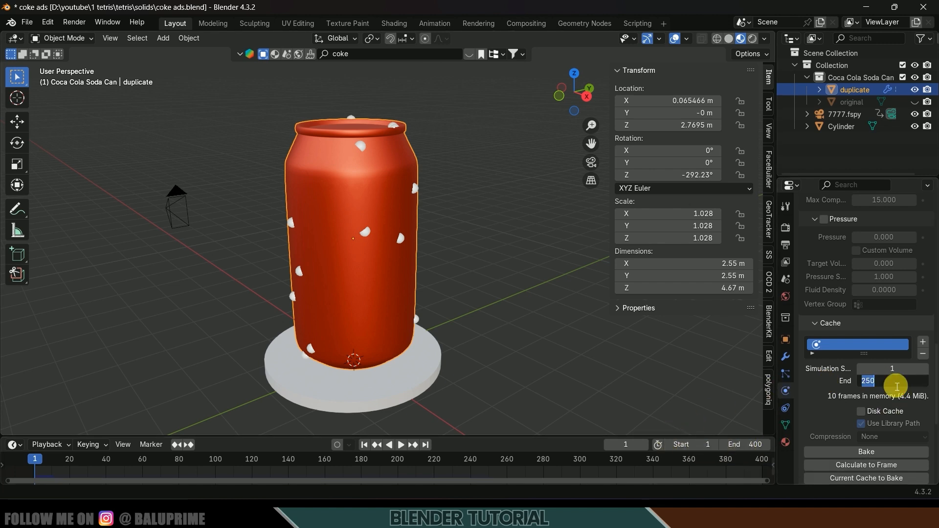
key(Return)
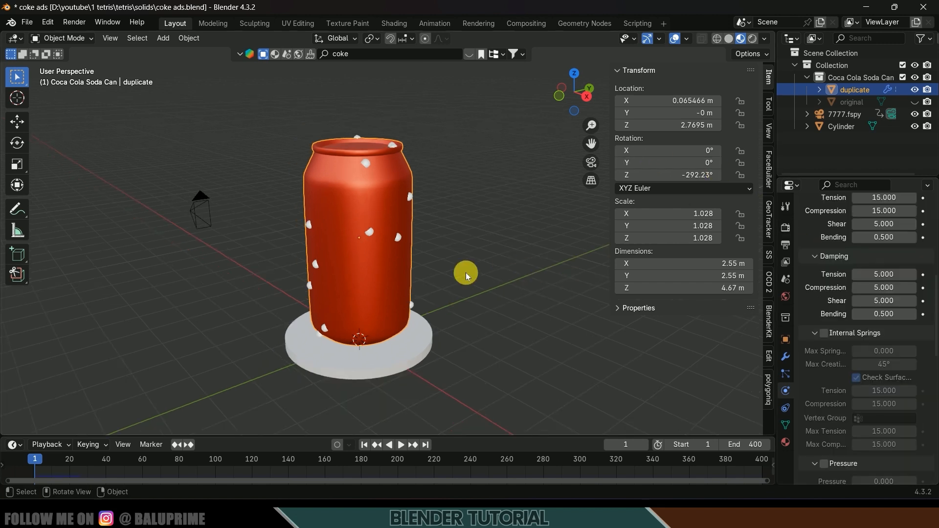
- Add a sphere-shaped empty at the world origin while looking through the camera
middle_drag(466, 273, 487, 275)
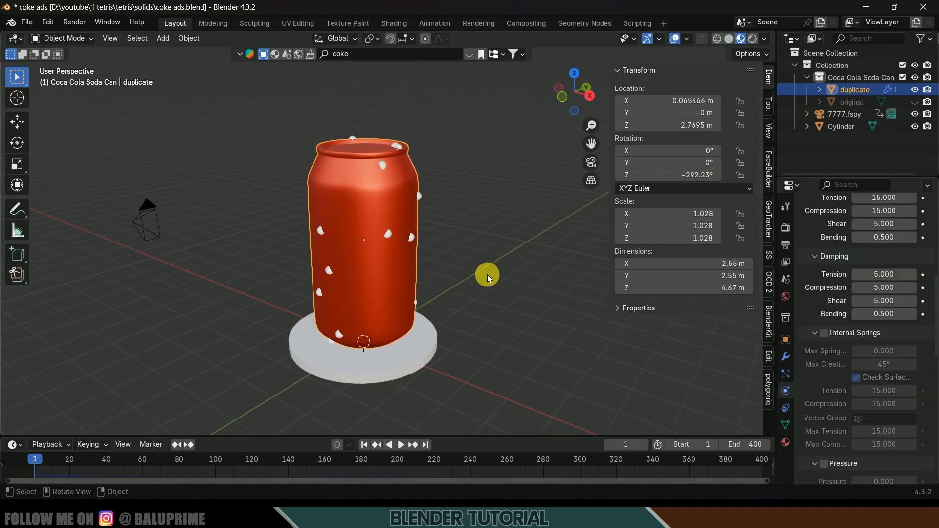
key(KP_0)
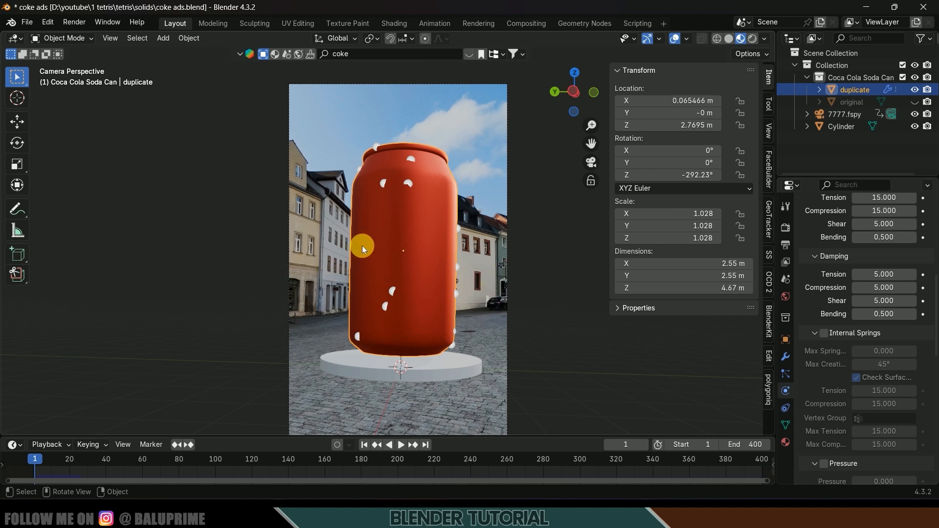
key(shift+a)
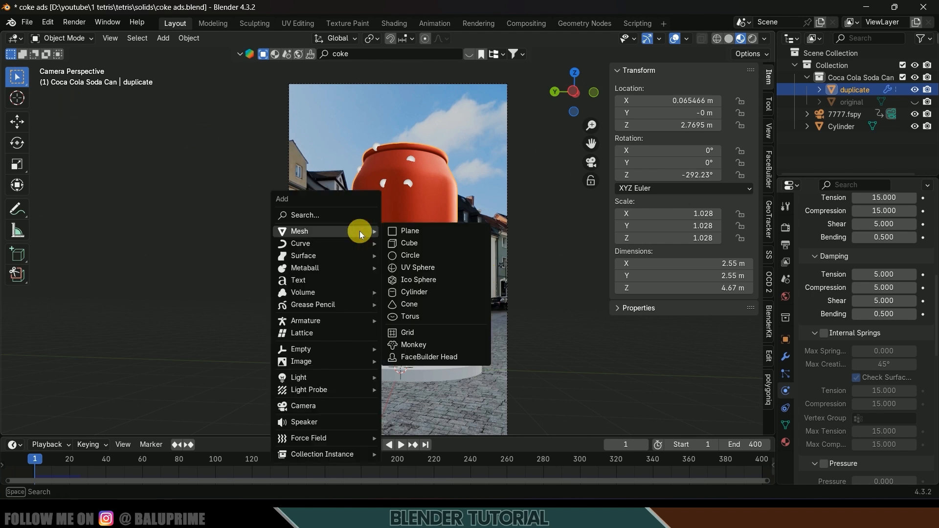
click(163, 38)
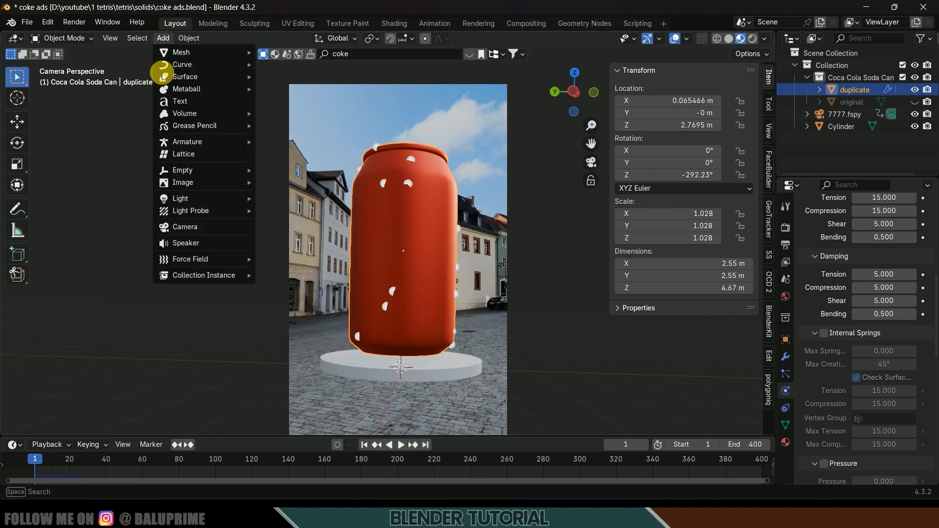
mouse_move(185, 169)
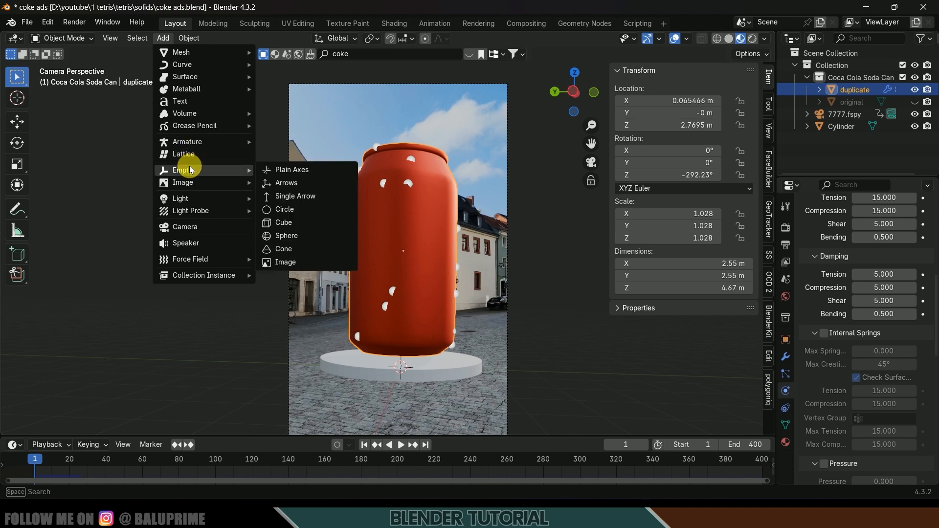
click(283, 235)
- Enlarge the sphere empty to a scale of about 5.37 and raise it to about 2.86 m in Z, around the can
key(s)
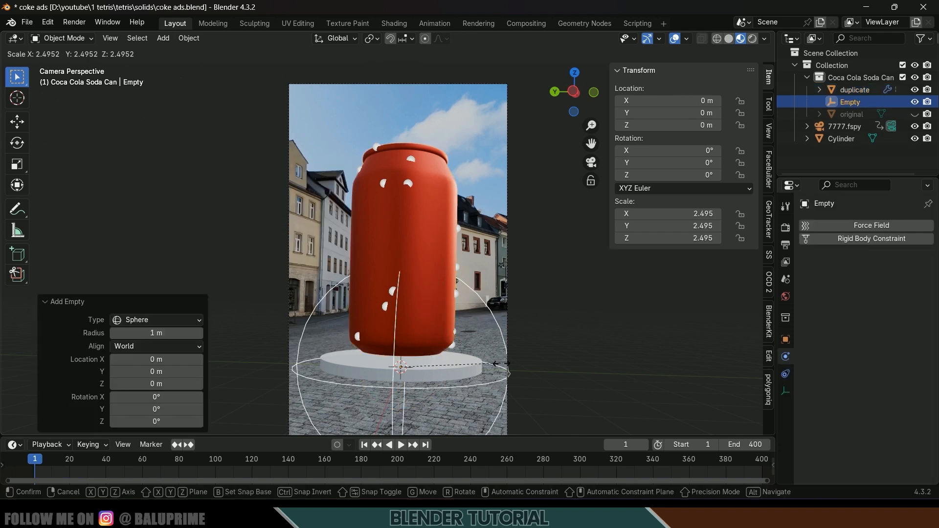
click(645, 410)
key(g)
key(z)
click(518, 290)
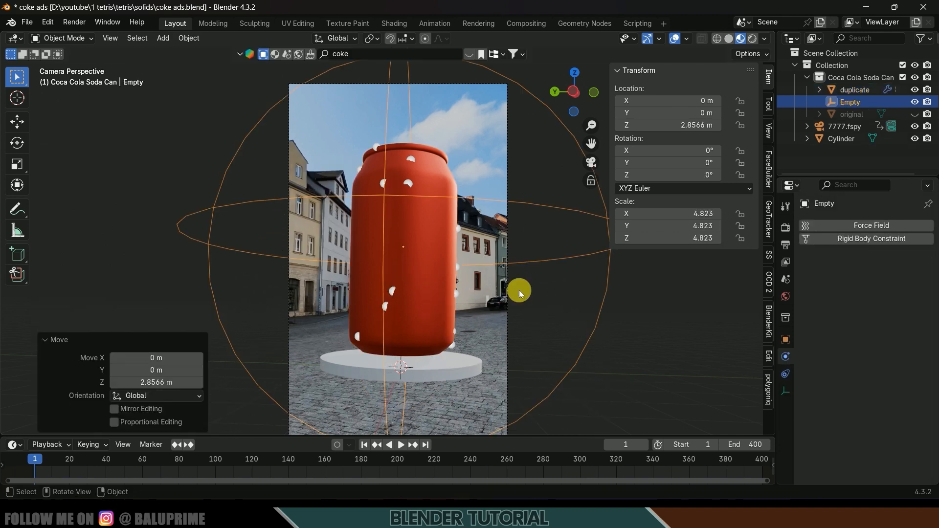
key(s)
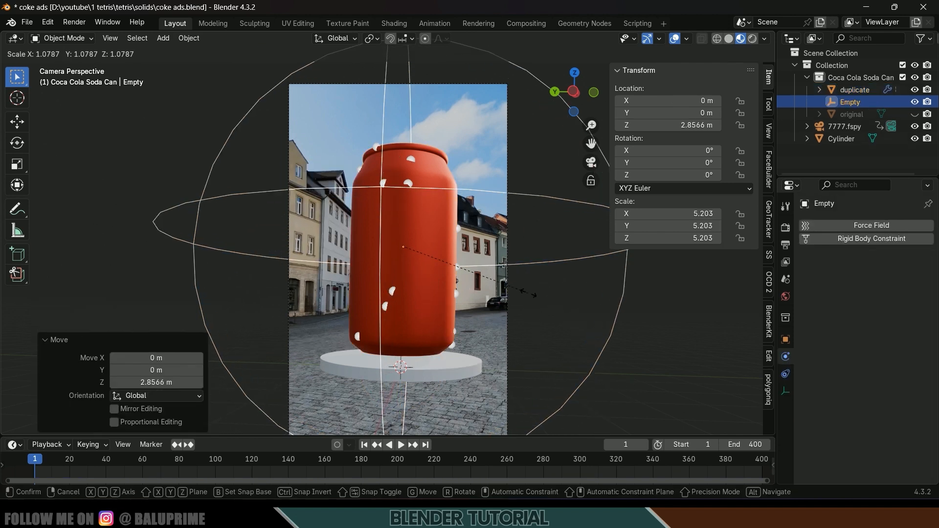
click(539, 309)
- Apply the scale of the sphere empty
middle_drag(539, 310, 437, 157)
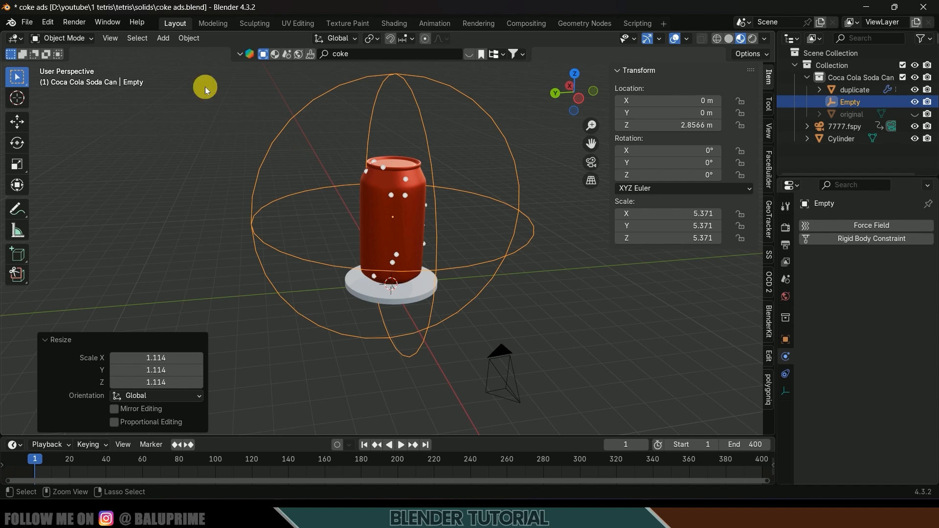
click(186, 38)
mouse_move(210, 101)
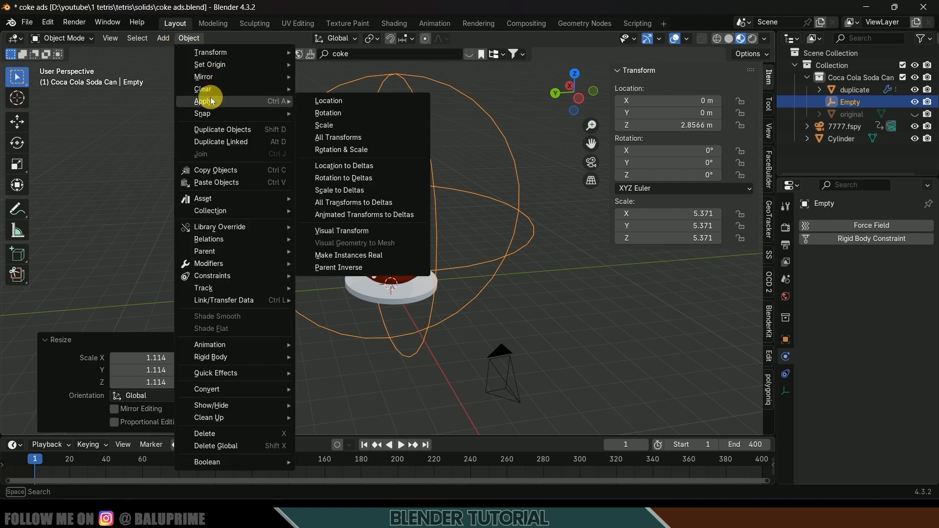
click(331, 125)
middle_drag(331, 125, 307, 221)
- Move the empty beside the can to about 7.38 m in Y and keyframe its transforms at frame 1
key(KP_0)
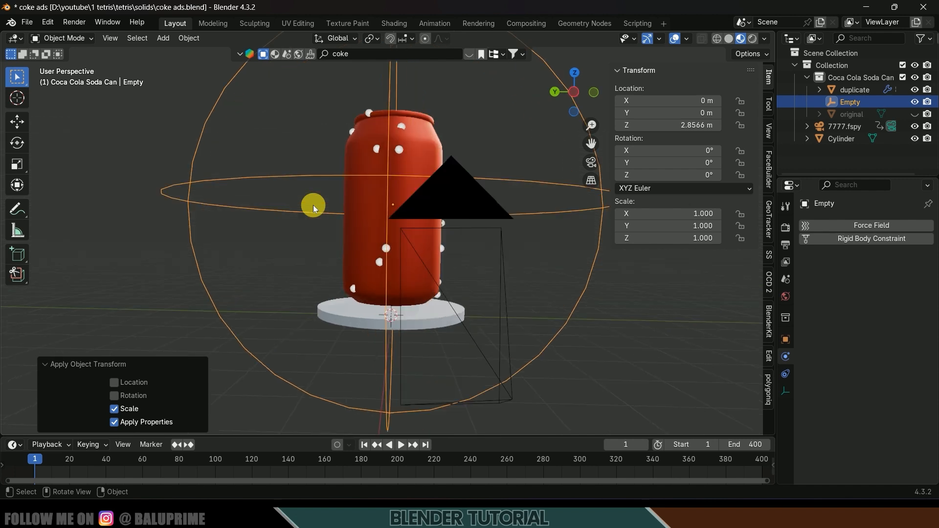
click(17, 120)
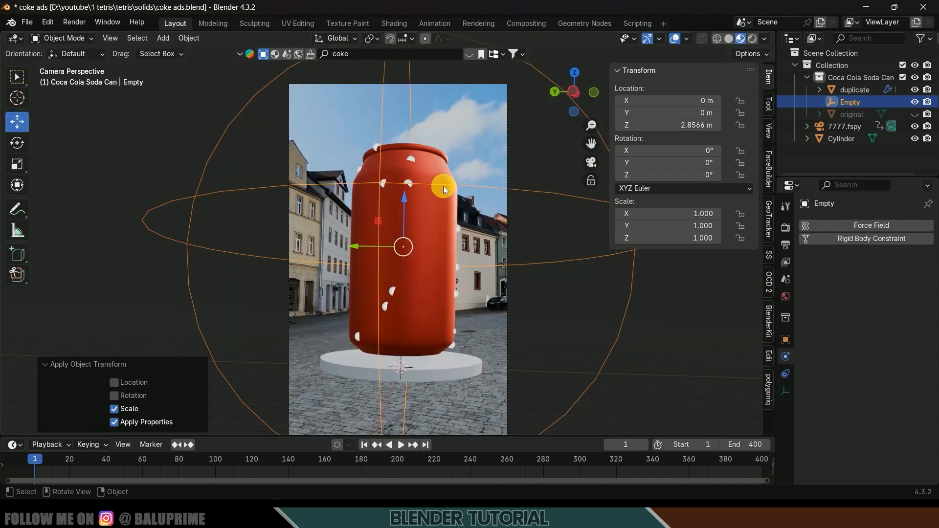
drag(360, 242, 149, 213)
scroll(291, 204, down, 3)
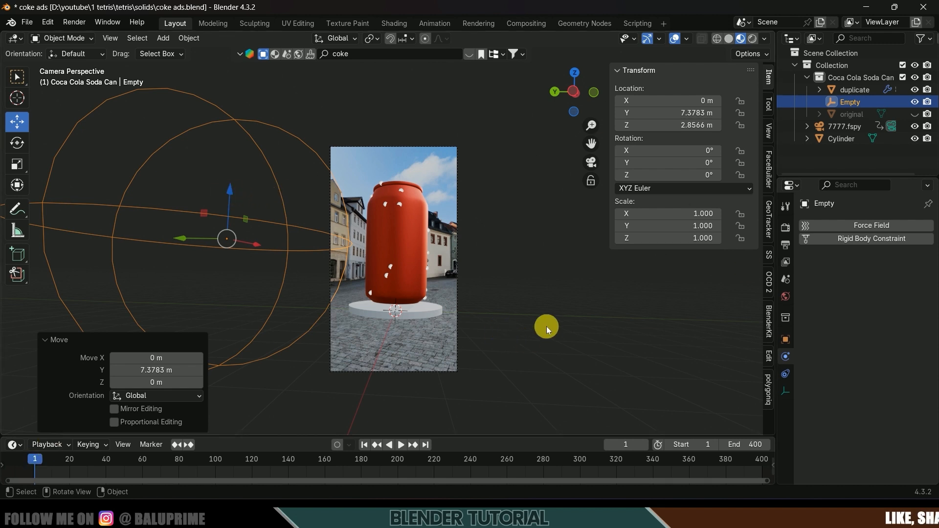
key(i)
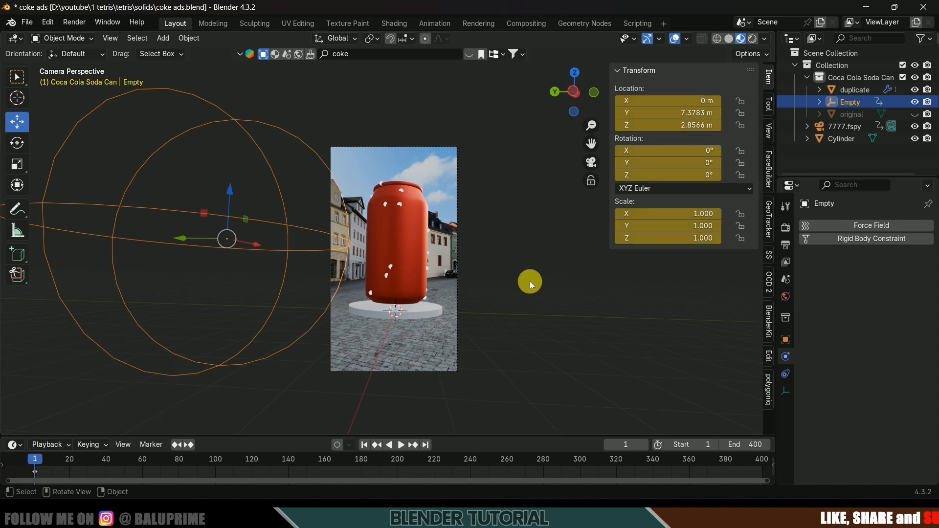
- Go to frame 299 and move the empty along Y to about -0.01 m so that it surrounds the can
click(785, 341)
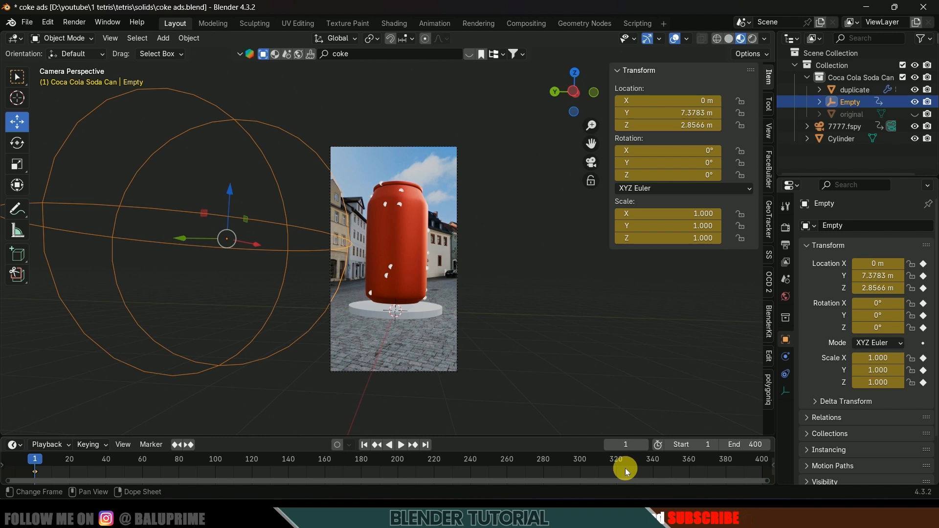
click(579, 463)
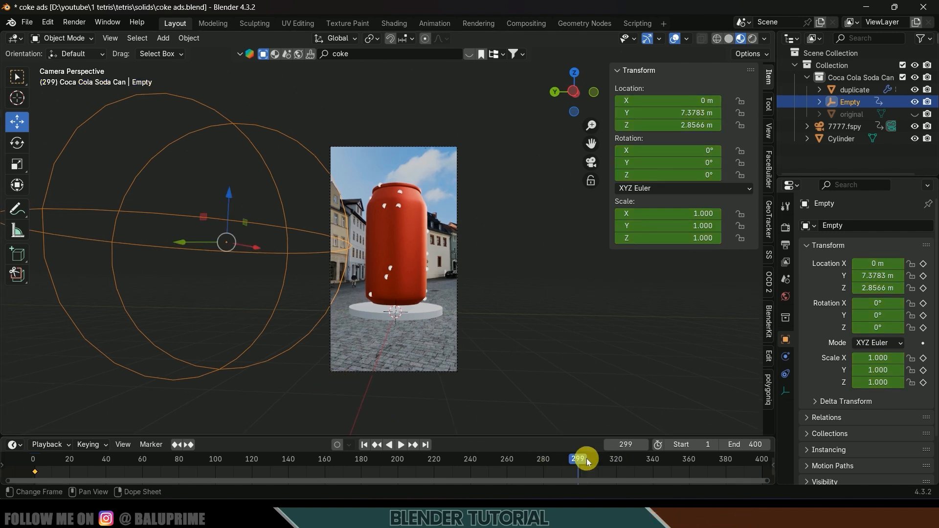
middle_drag(388, 292, 396, 308)
scroll(396, 308, down, 3)
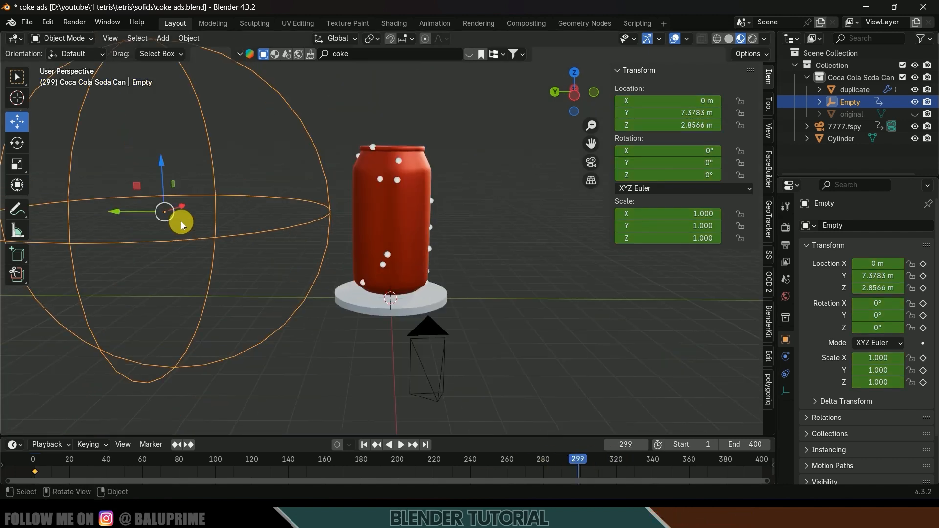
drag(126, 211, 358, 244)
mouse_move(230, 266)
middle_down()
mouse_move(310, 310)
mouse_move(336, 288)
mouse_move(228, 278)
middle_up()
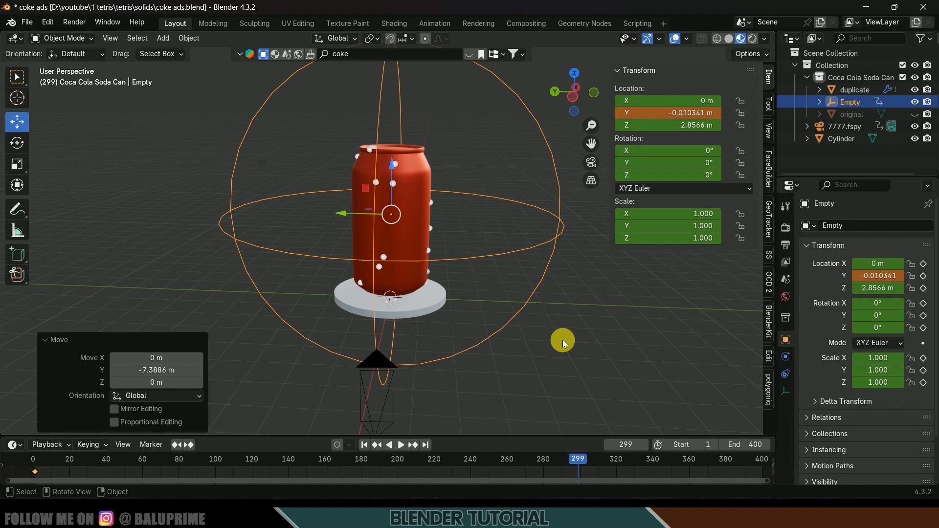
- Keyframe the empty's location, rotation and scale at frame 299 and save the file
key(i)
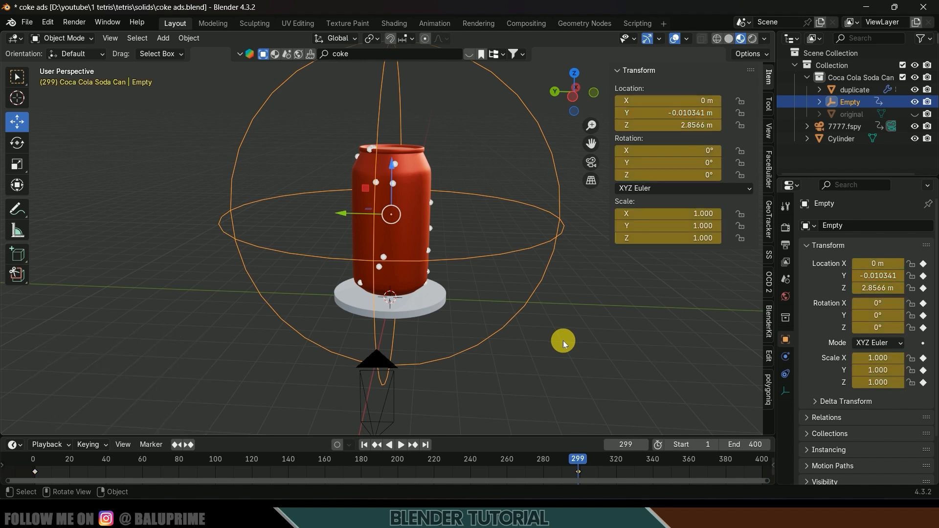
key(ctrl+s)
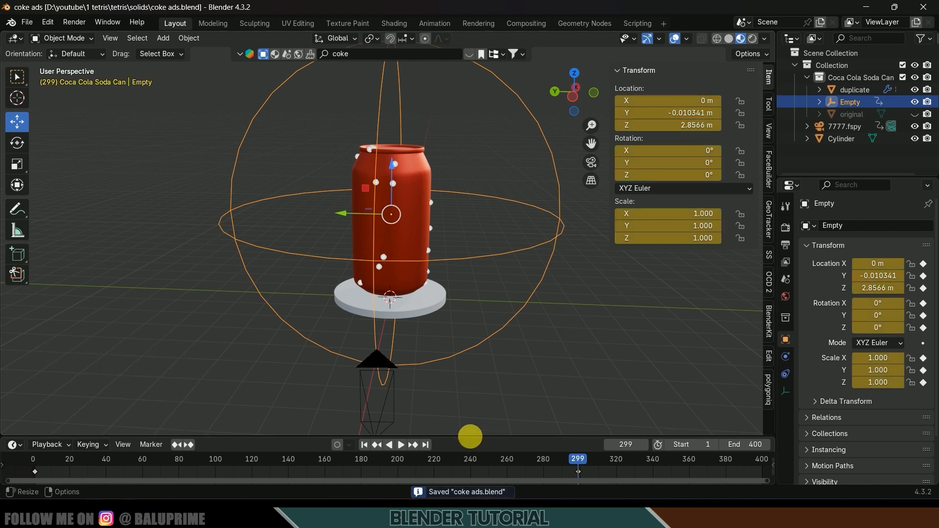
- Set the empty's keyframes to linear interpolation in an enlarged timeline and play the animation from the start
drag(470, 436, 482, 389)
drag(663, 458, 55, 418)
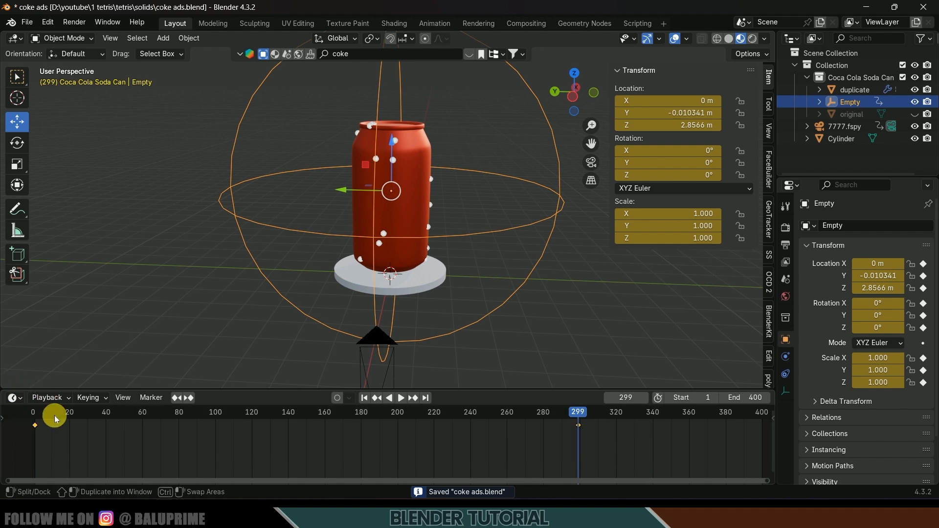
key(t)
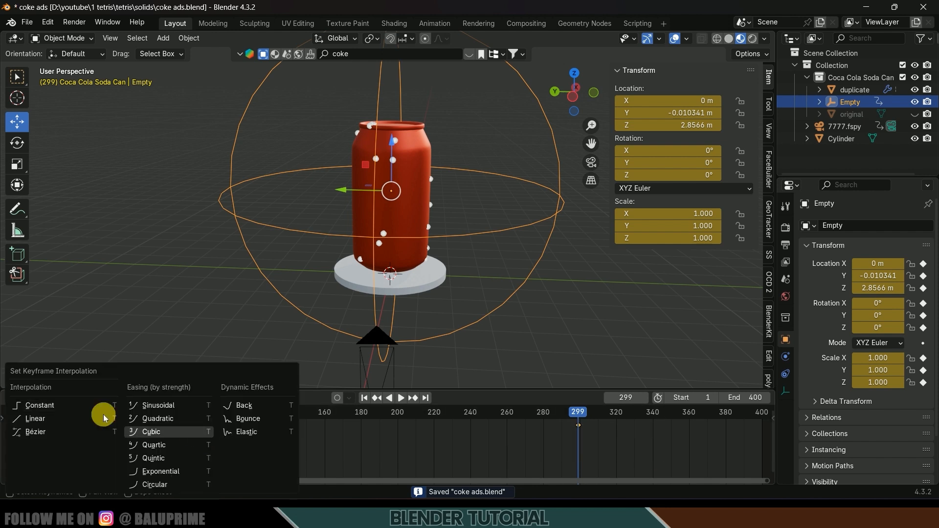
click(35, 420)
key(shift+Left)
key(space)
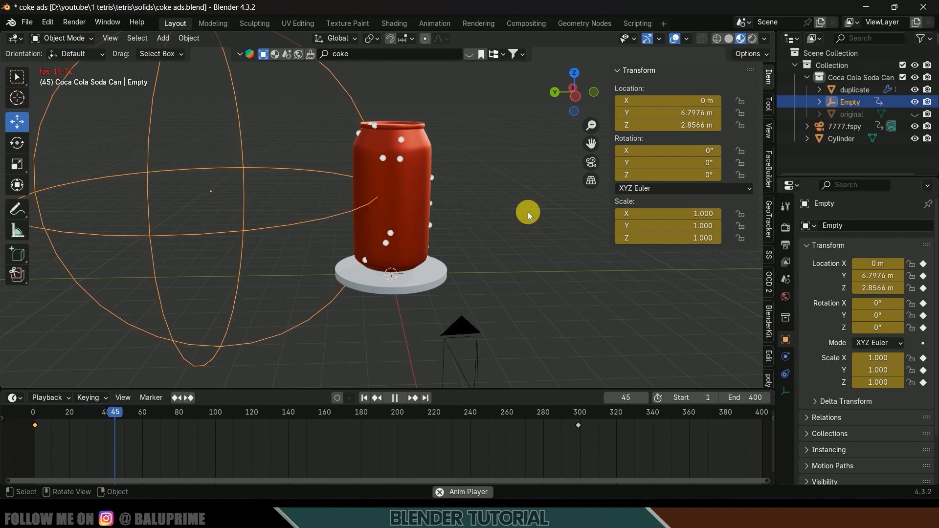
- Move the empty's end keyframe from frame 299 to frame 200
drag(147, 411, 398, 432)
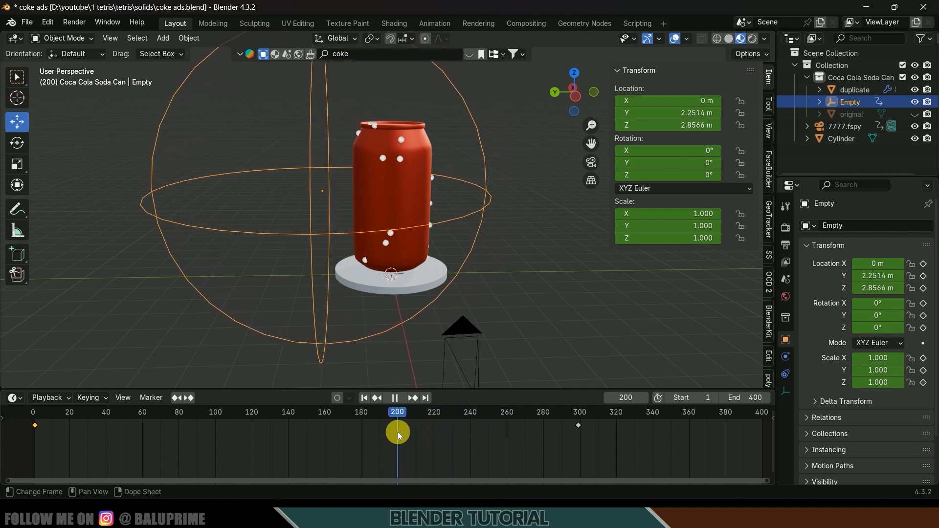
drag(620, 454, 496, 390)
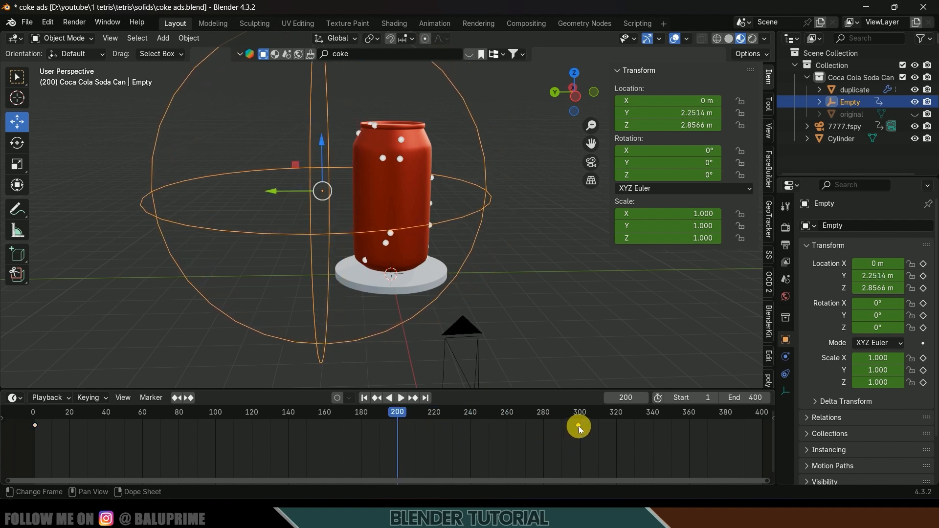
drag(579, 427, 402, 435)
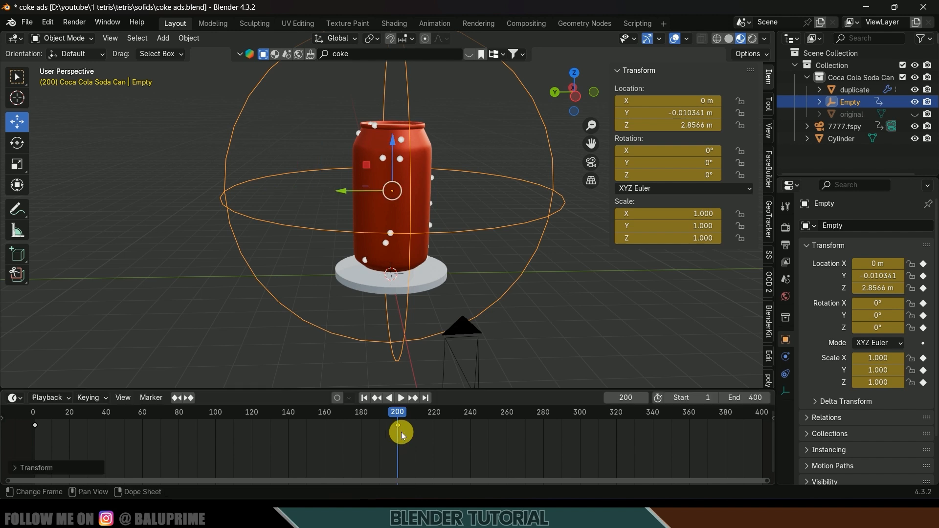
- Play the retimed empty animation from the first frame and return to frame 1
click(367, 398)
key(space)
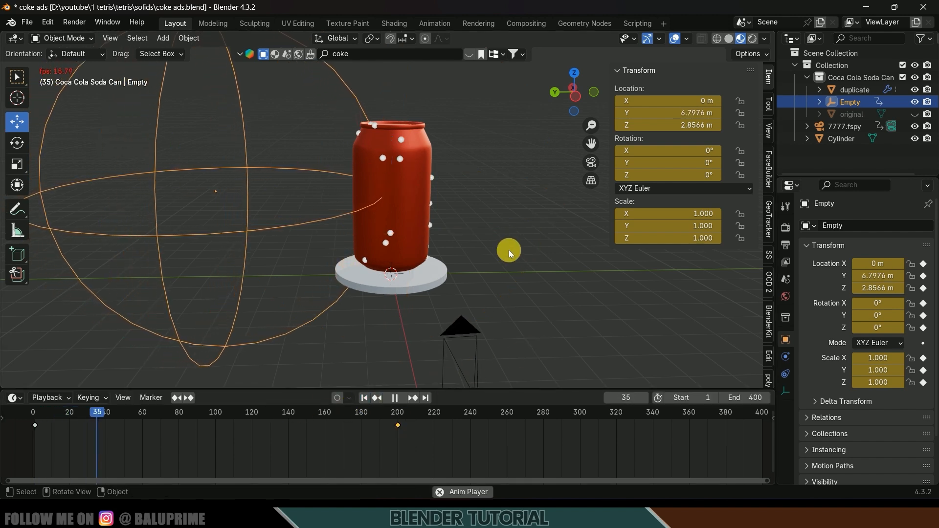
scroll(509, 250, down, 2)
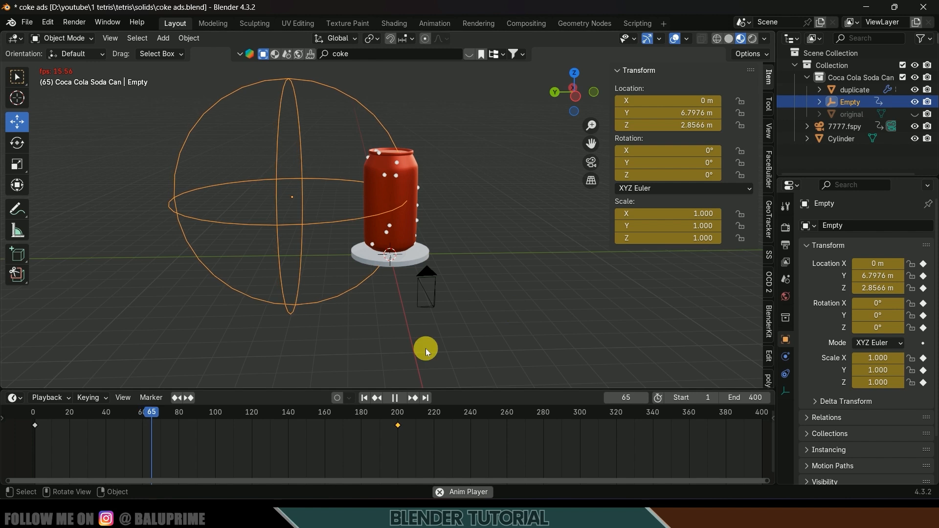
click(395, 397)
click(366, 397)
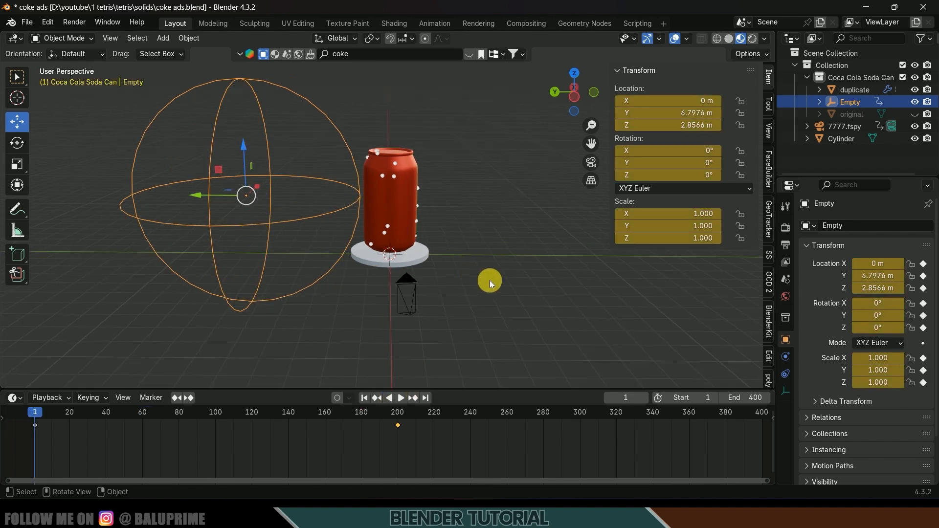
- Add a Vertex Weight Proximity modifier to the soda can
click(394, 199)
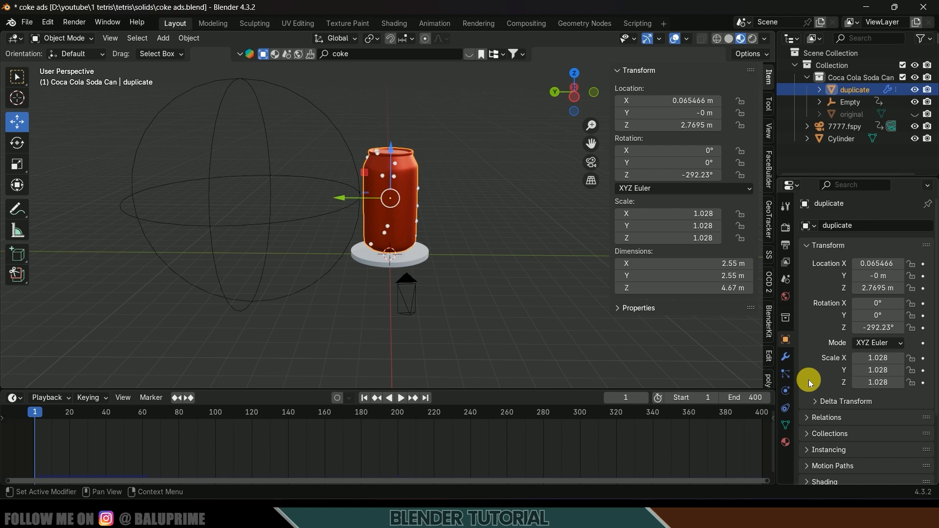
click(785, 357)
click(861, 225)
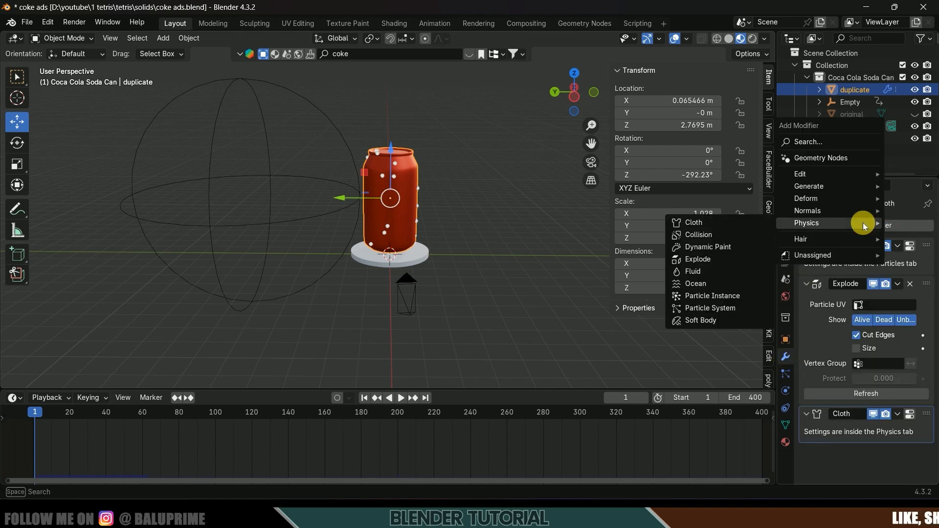
mouse_move(815, 175)
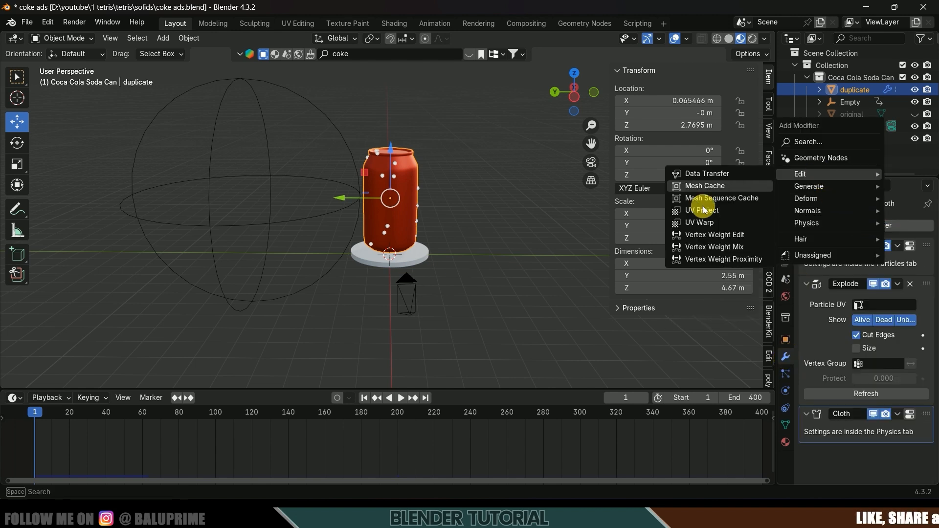
click(731, 263)
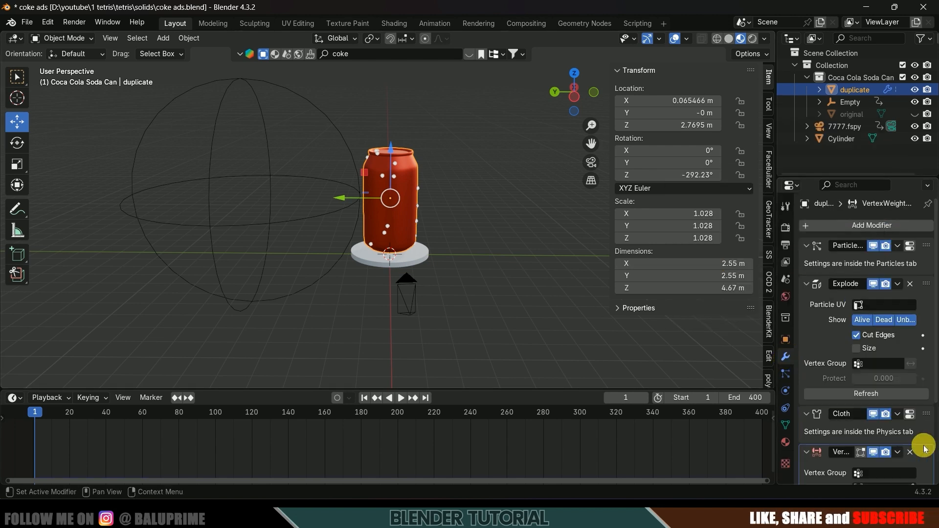
- Move the Vertex Weight Proximity modifier above Cloth in the stack and enlarge the modifier settings area
drag(926, 452, 928, 384)
scroll(834, 350, down, 3)
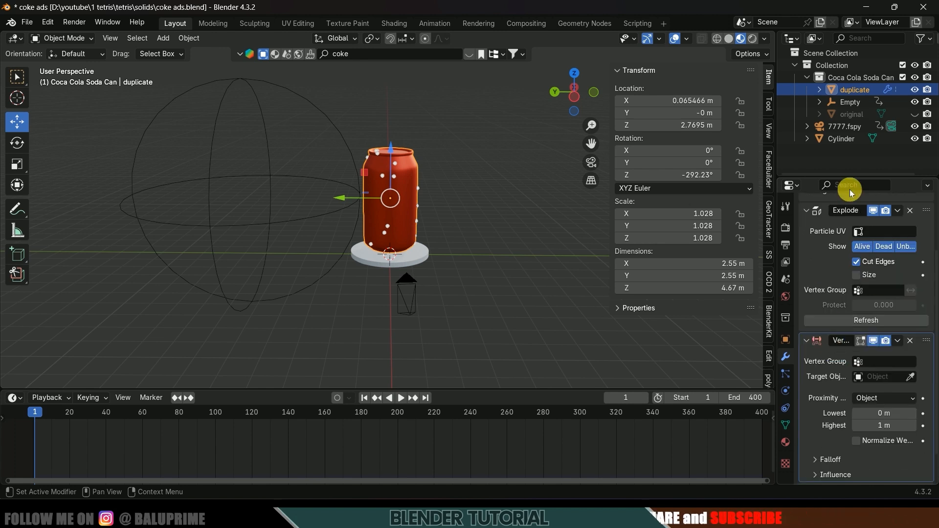
drag(857, 182, 839, 108)
scroll(819, 253, down, 1)
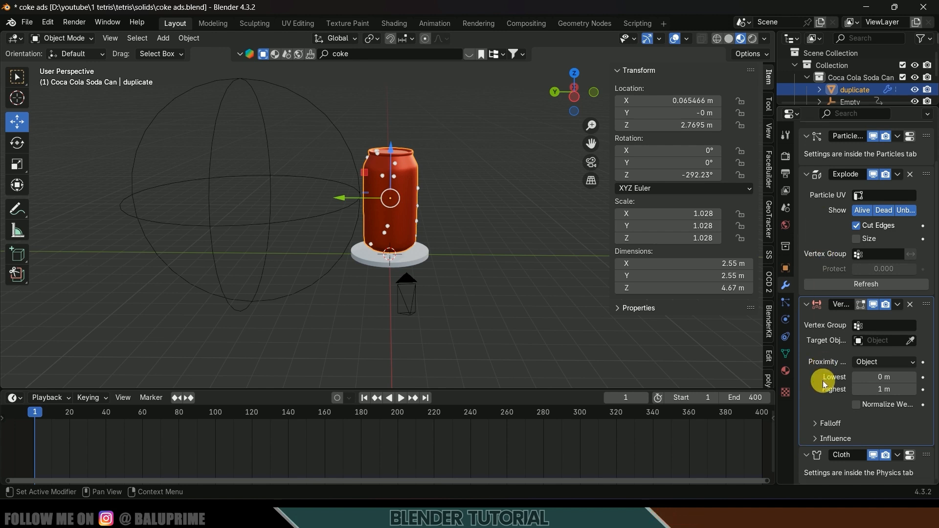
- Set the proximity modifier's vertex group to pins and its target object to the Empty
click(875, 327)
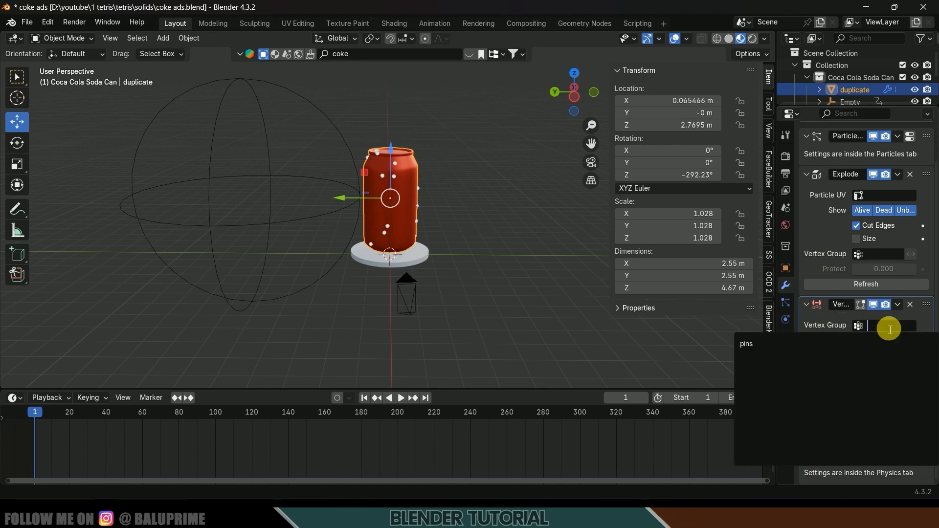
click(779, 344)
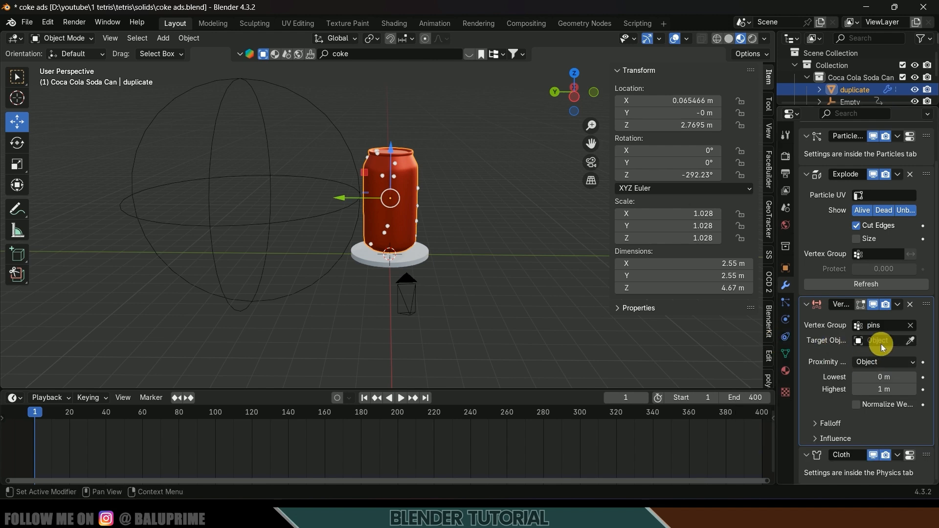
click(218, 121)
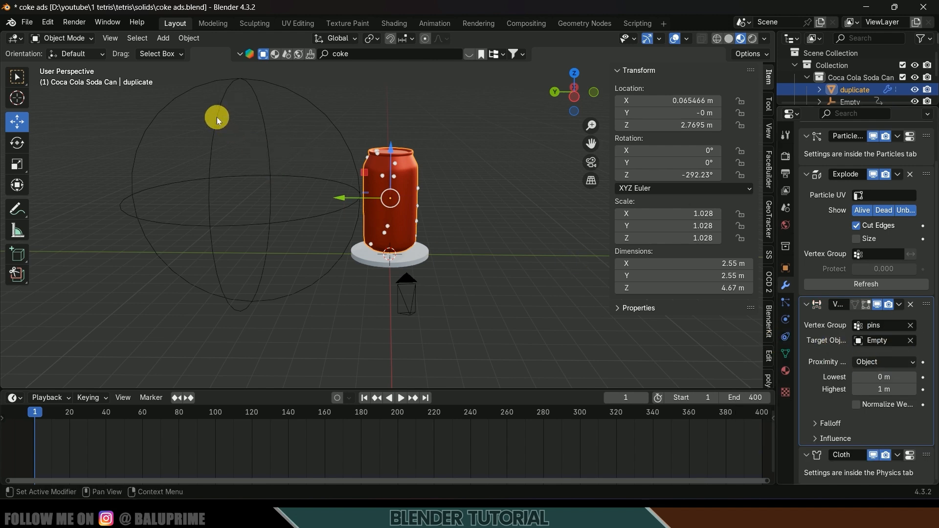
- Play the animation up to frame 52 and switch the can to Weight Paint mode to show its weights
key(space)
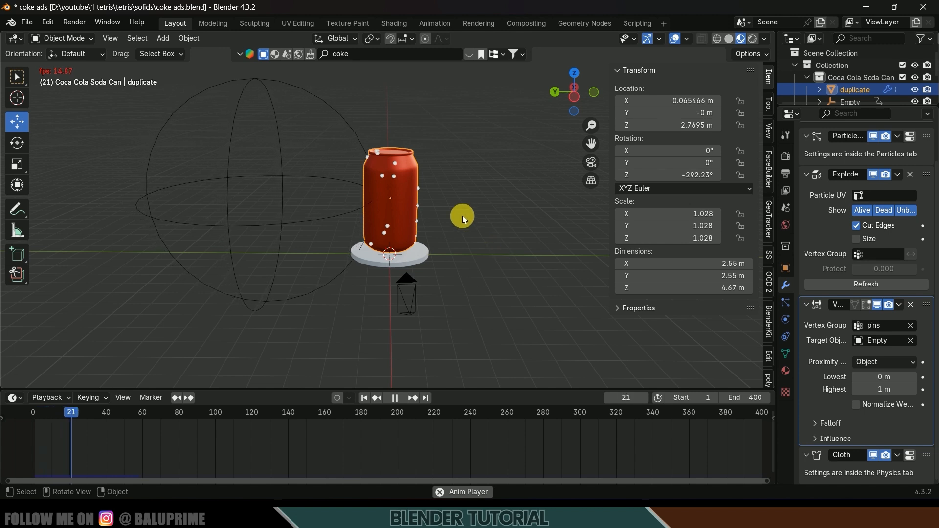
key(space)
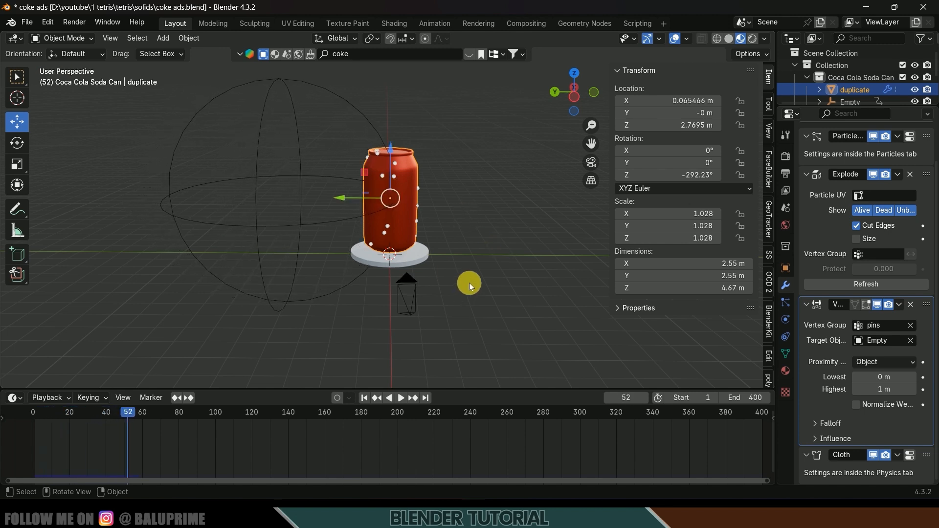
click(76, 43)
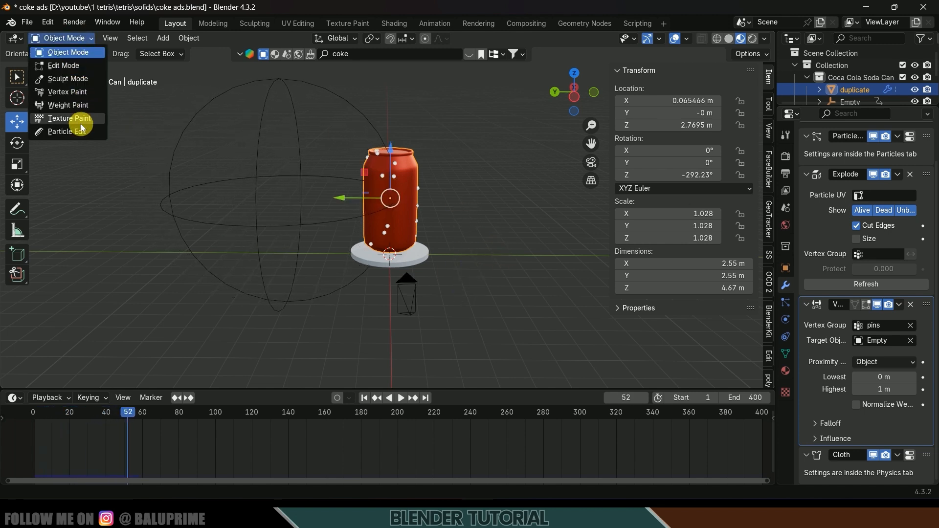
click(67, 110)
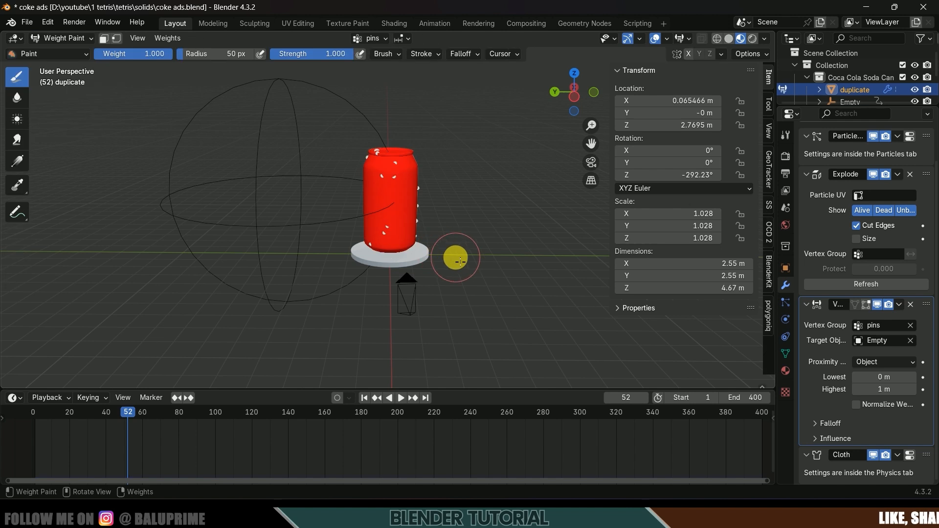
scroll(454, 258, up, 2)
middle_drag(461, 262, 482, 249)
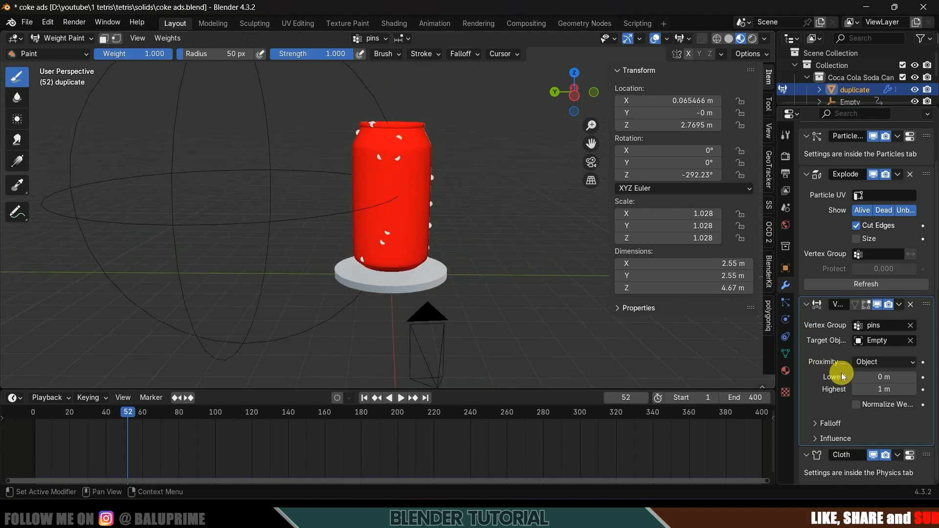
- Set the proximity modifier's Highest distance to 5 m and its Lowest distance to 6.6 m
click(887, 391)
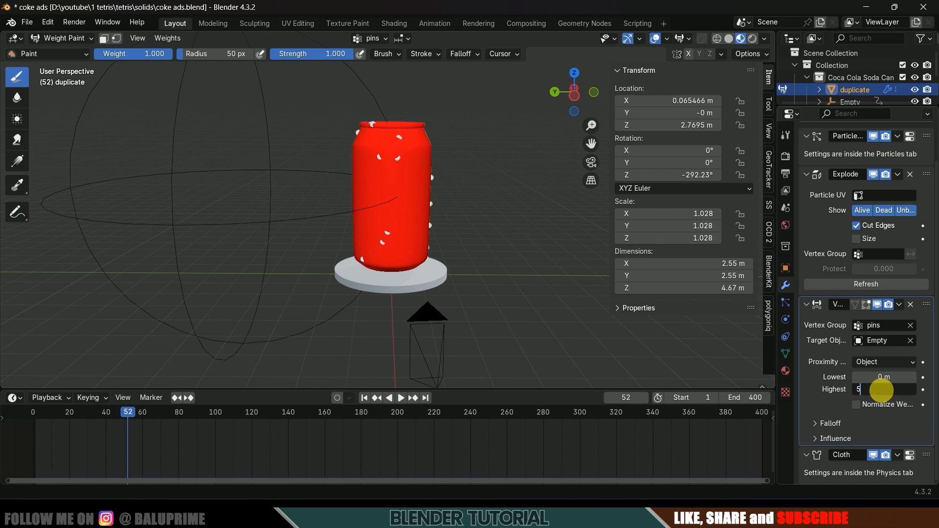
text(5)
key(Return)
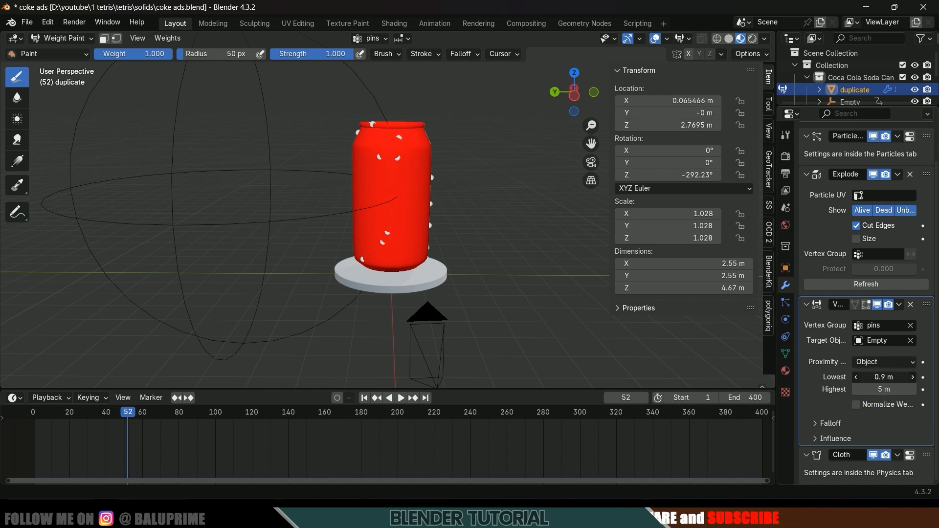
mouse_move(884, 377)
mouse_down()
mouse_move(906, 377)
mouse_move(870, 377)
mouse_move(884, 377)
mouse_up()
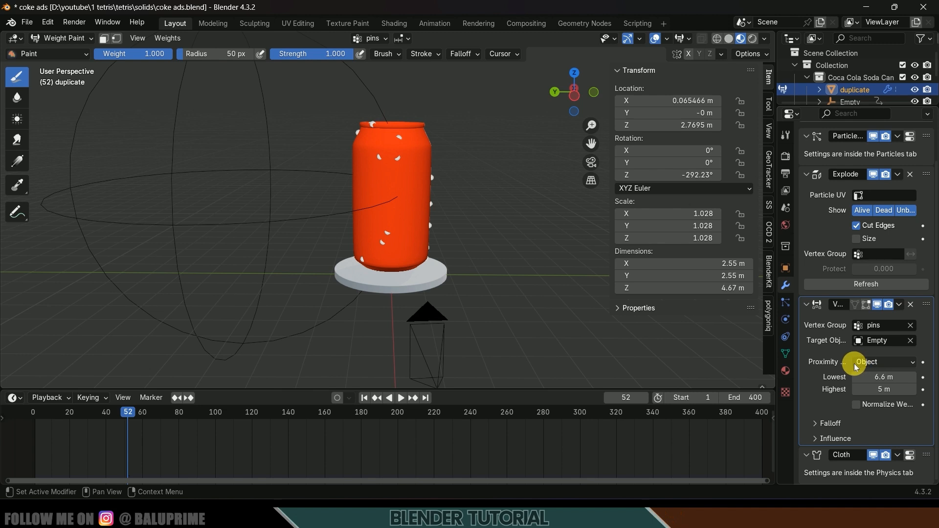
- Change the proximity mode to Geometry and set the Lowest distance to 4.3 m
click(885, 362)
click(871, 390)
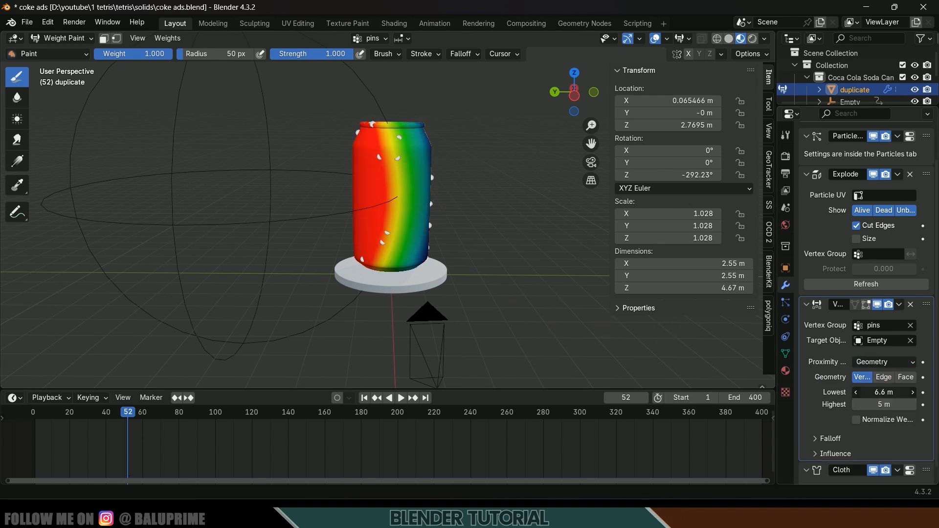
mouse_move(884, 392)
mouse_down()
mouse_move(866, 392)
mouse_move(891, 393)
mouse_up()
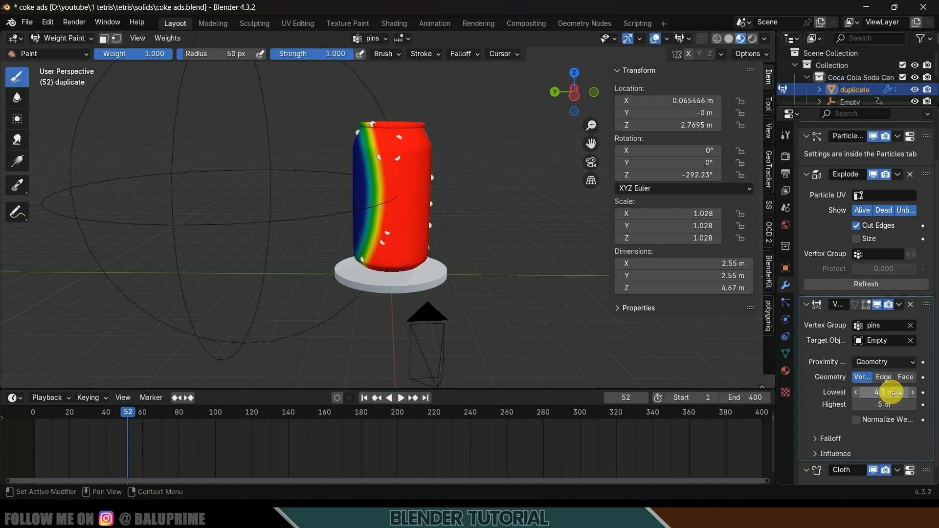
- Set the proximity modifier's falloff type to Smooth and save the file
click(819, 441)
scroll(823, 409, down, 2)
click(880, 419)
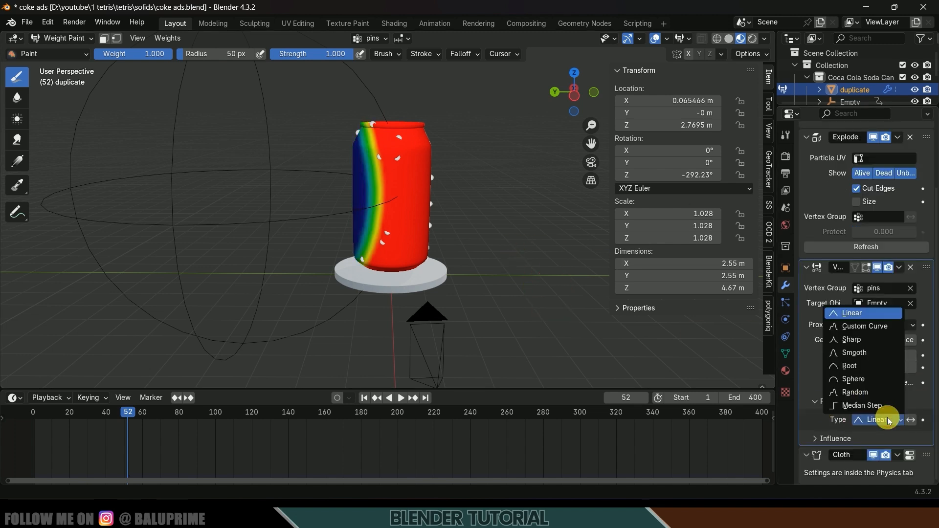
click(861, 352)
key(ctrl+s)
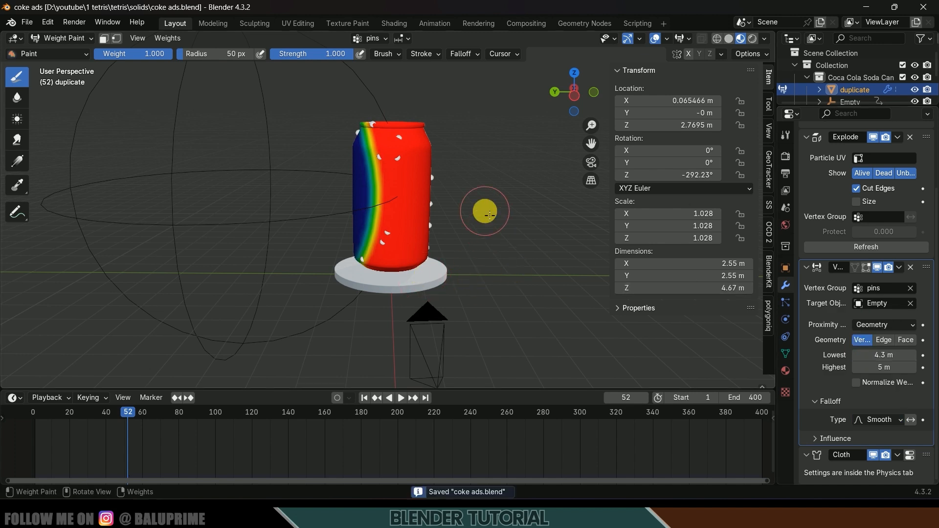
- Return the can to Object Mode and play the animation from frame 1
click(51, 37)
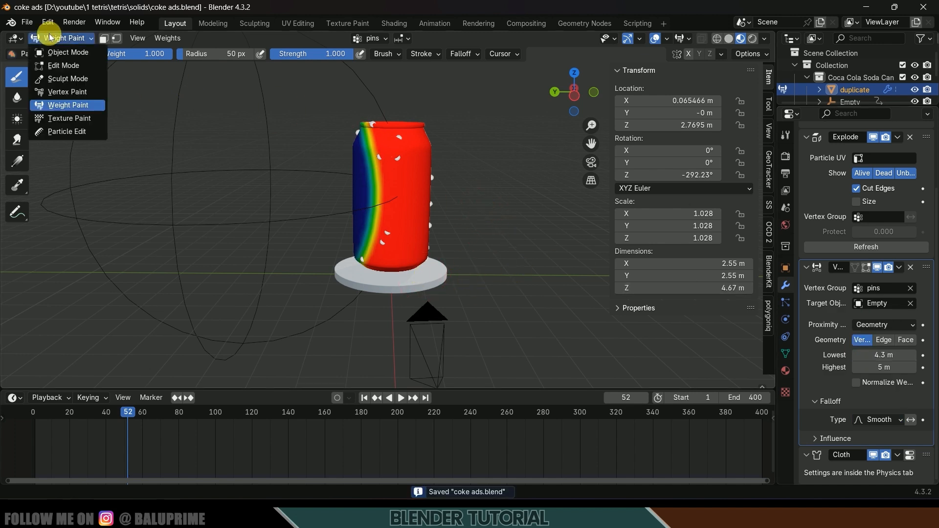
click(68, 54)
click(365, 398)
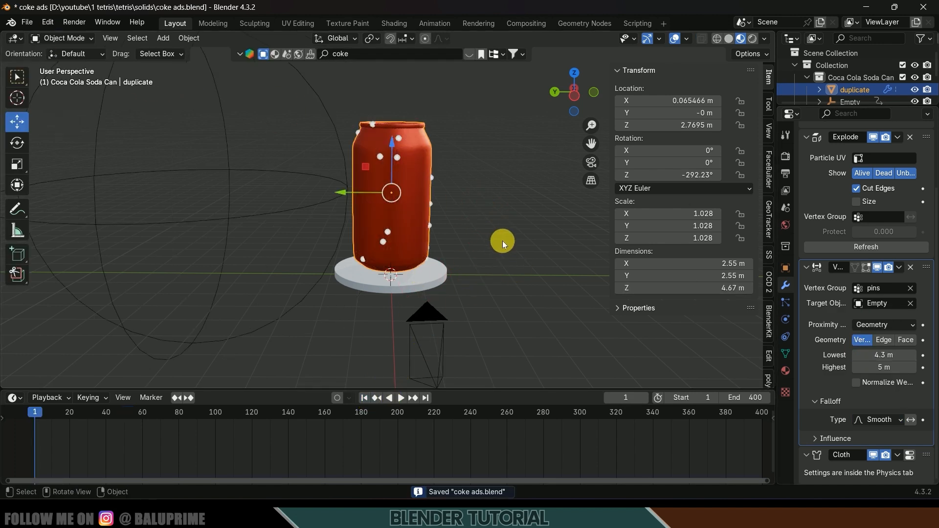
key(space)
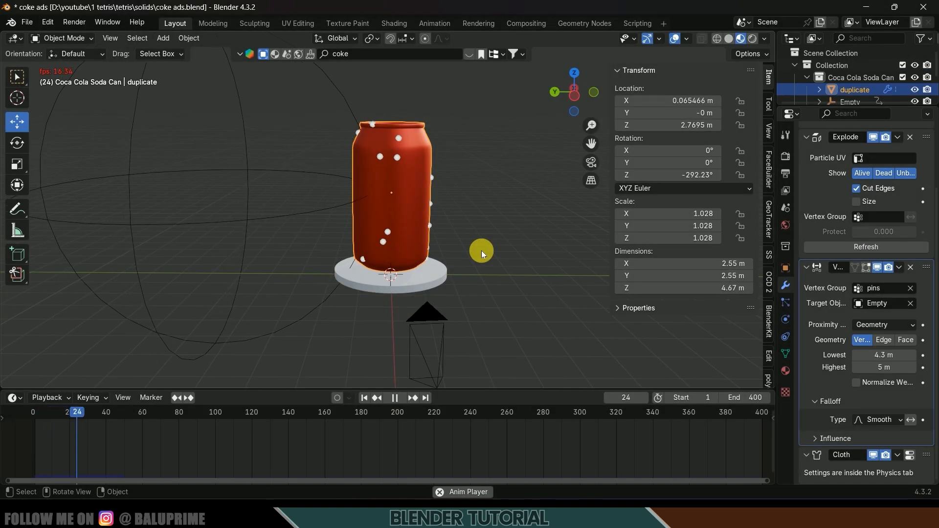
- Stop the playback, inspect the can's tearing surface from several sides, and return to frame 1
key(space)
middle_drag(481, 251, 572, 240)
scroll(585, 212, up, 2)
click(526, 158)
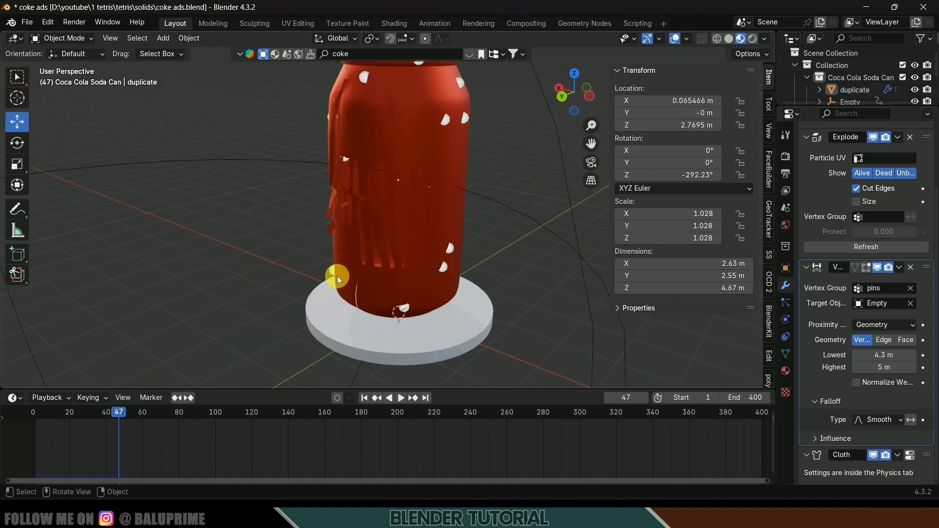
middle_drag(336, 274, 464, 237)
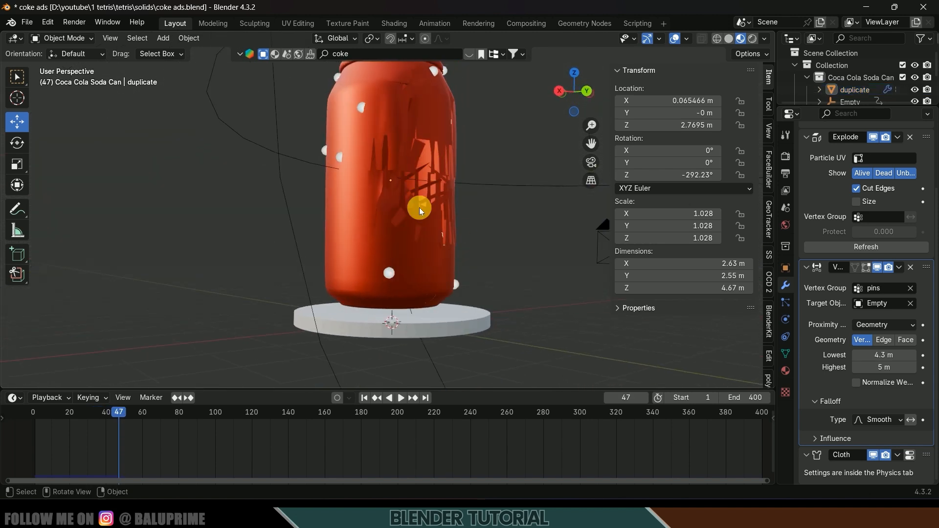
middle_drag(418, 207, 342, 318)
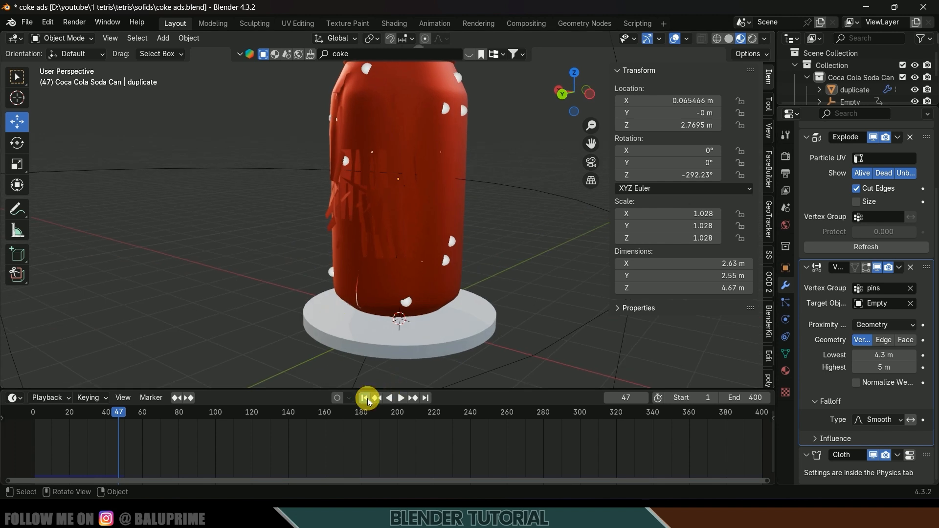
click(367, 399)
- Unhide the original can object and add Collision physics to it
scroll(484, 301, down, 4)
scroll(856, 88, down, 3)
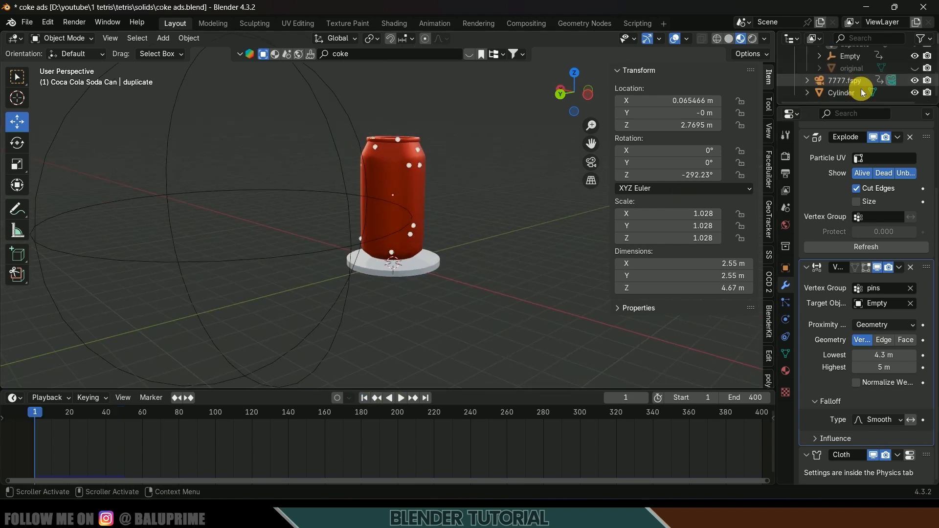
click(913, 69)
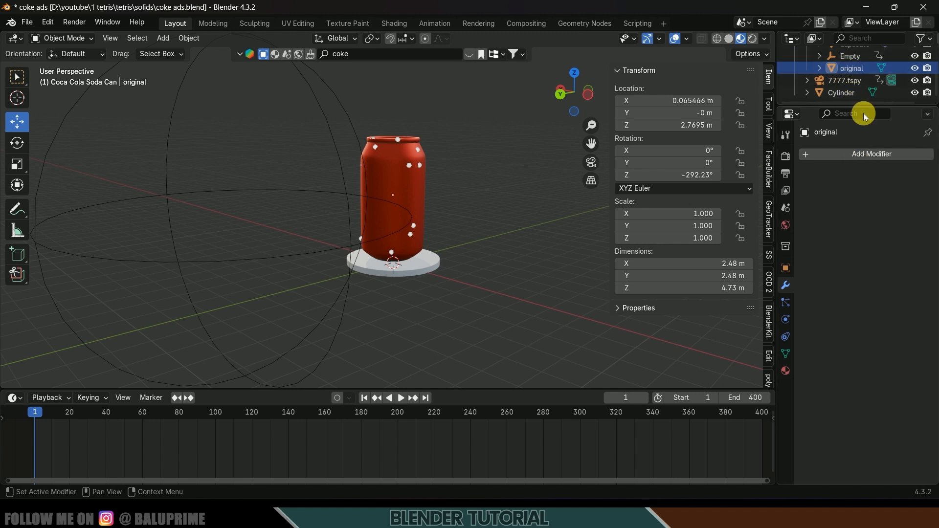
click(784, 322)
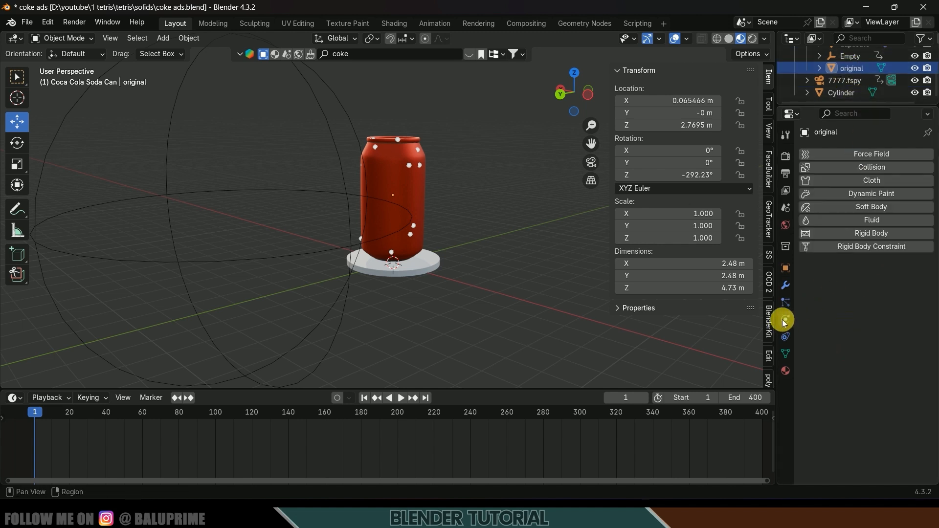
click(868, 169)
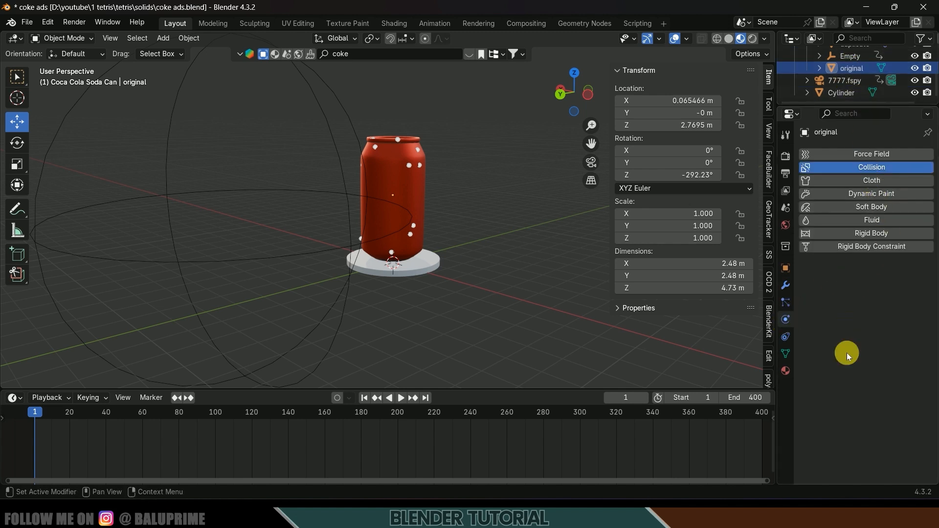
- Set the Softbody & Cloth friction of the original can's collision to 0
scroll(844, 364, down, 2)
click(898, 446)
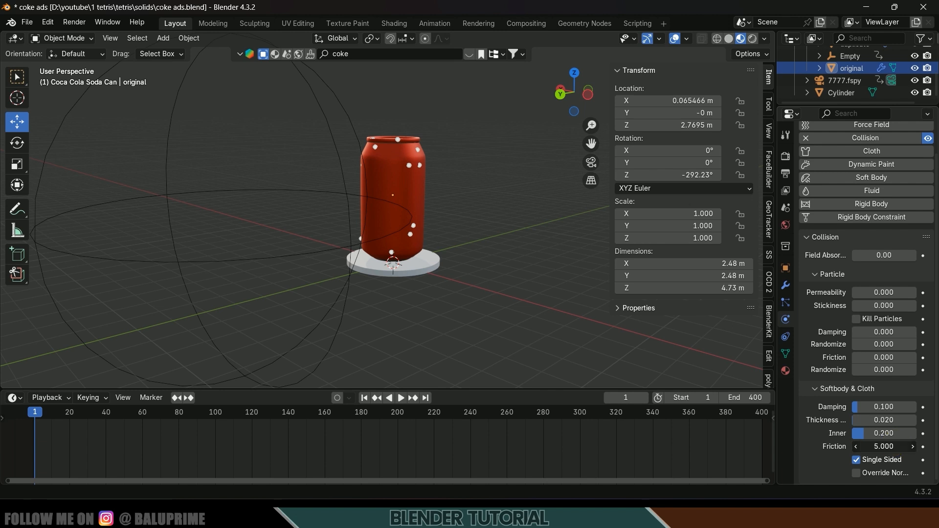
drag(898, 445, 782, 440)
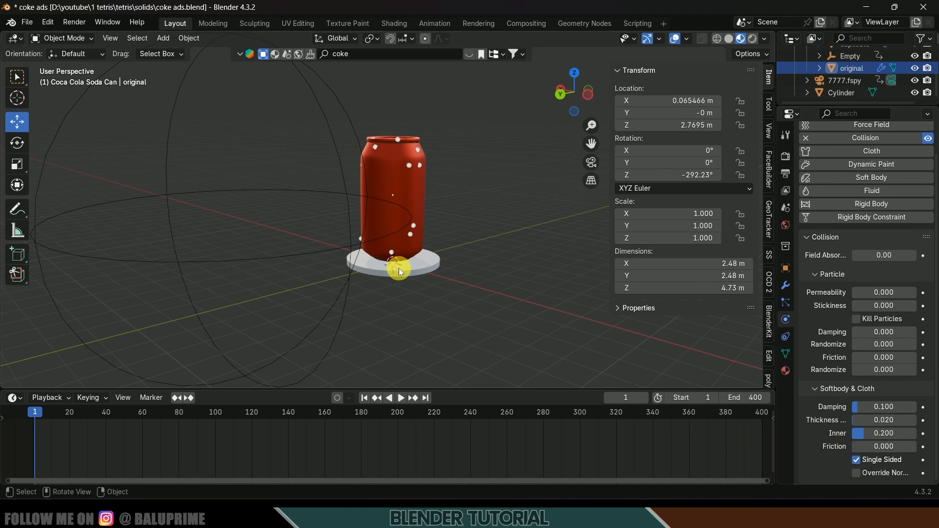
- Add Collision physics to the cylinder base beneath the can
middle_drag(398, 268, 471, 330)
click(415, 284)
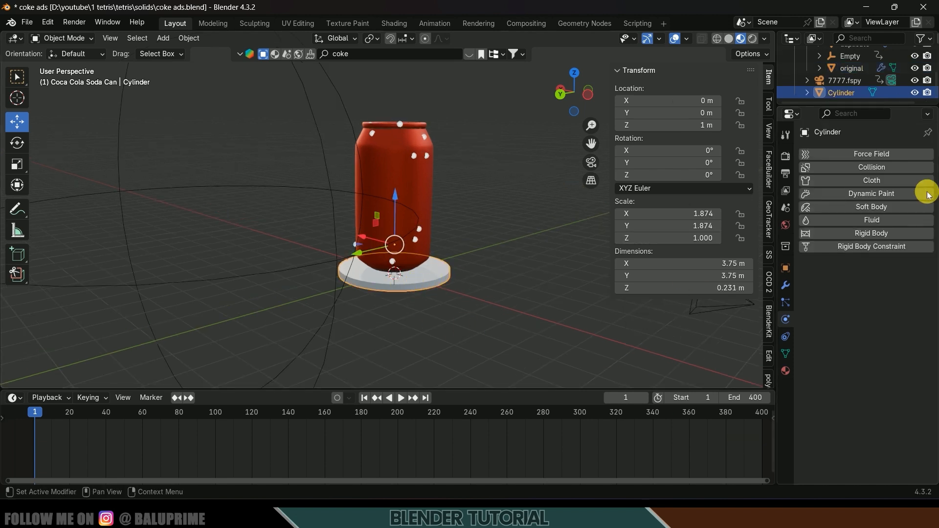
click(865, 168)
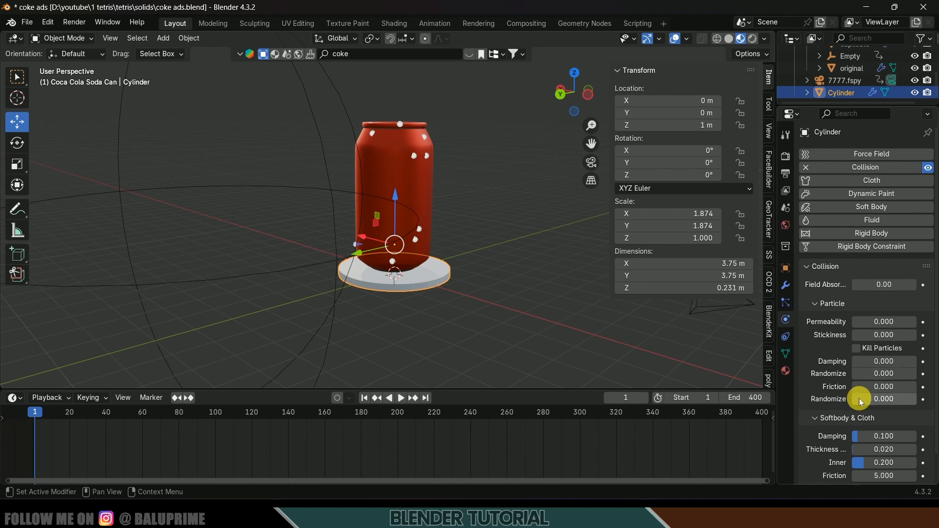
scroll(861, 401, down, 2)
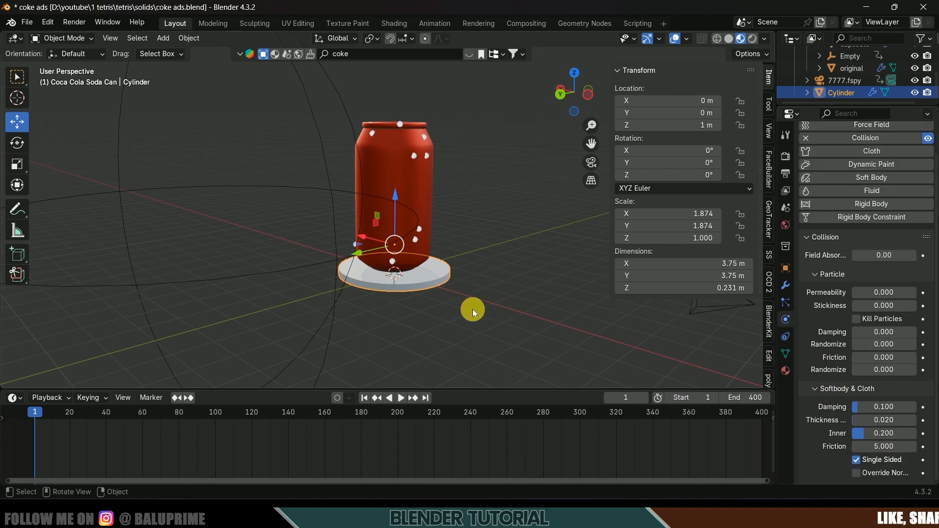
- Add a ground plane under the can, scale it to about 11.04 and shift it about 3.77 m along X
key(shift+a)
mouse_move(436, 262)
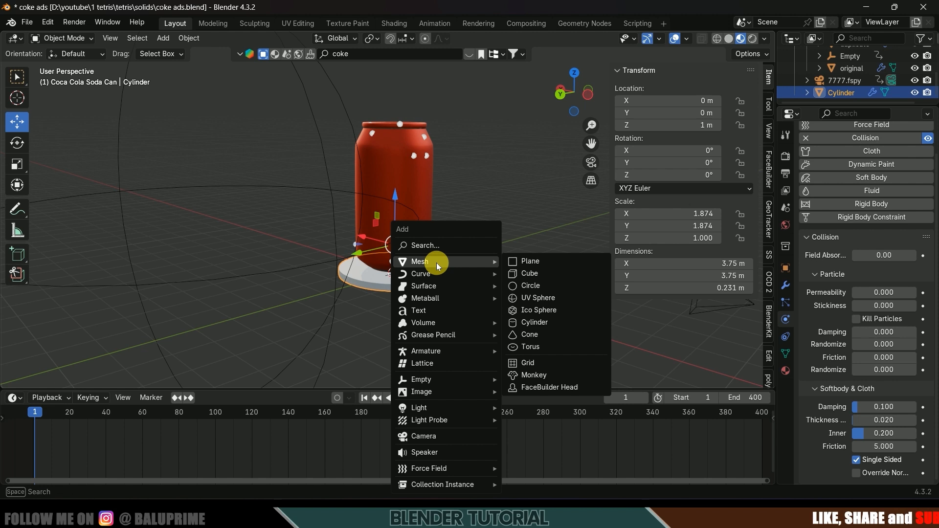
click(527, 264)
key(s)
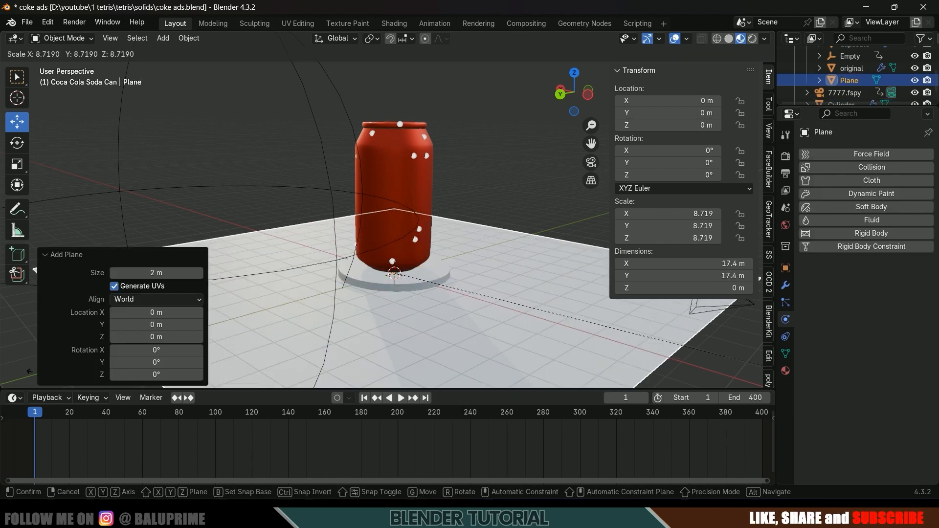
click(90, 377)
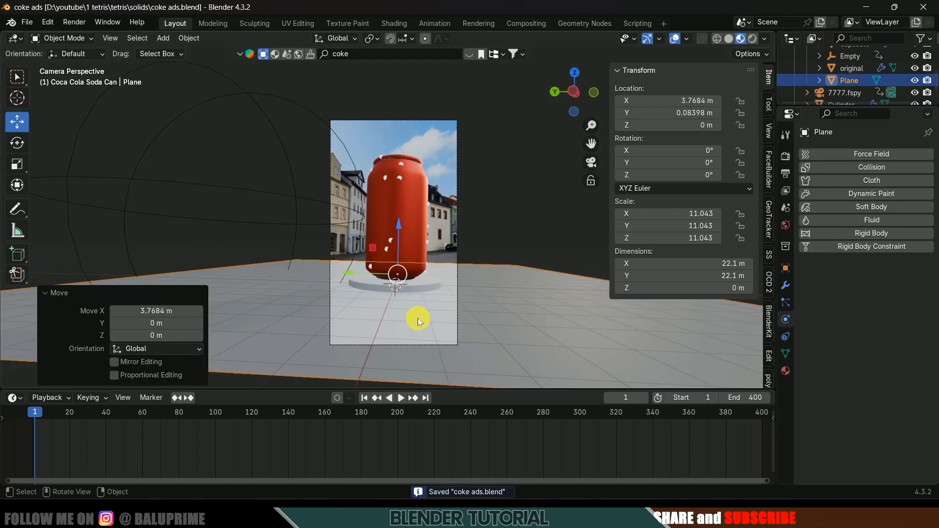
- Add Collision physics to the ground plane
click(533, 181)
click(512, 327)
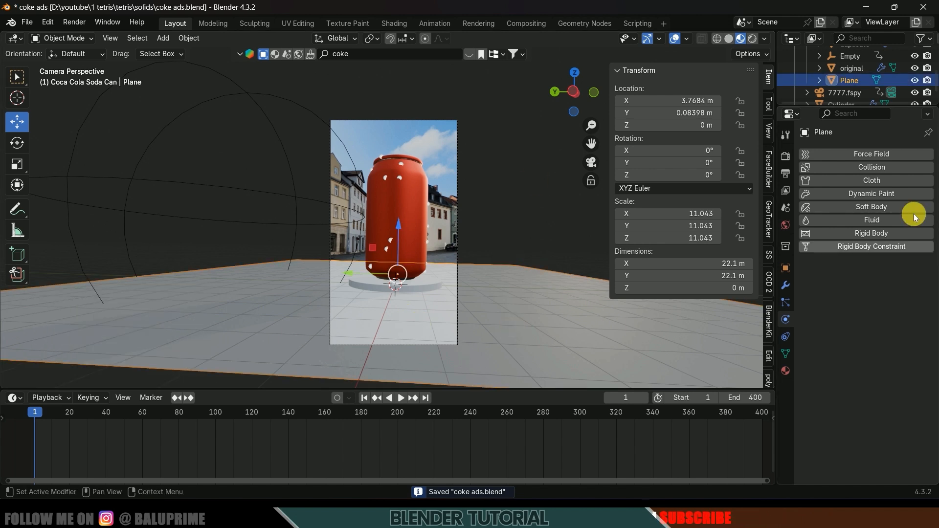
click(876, 167)
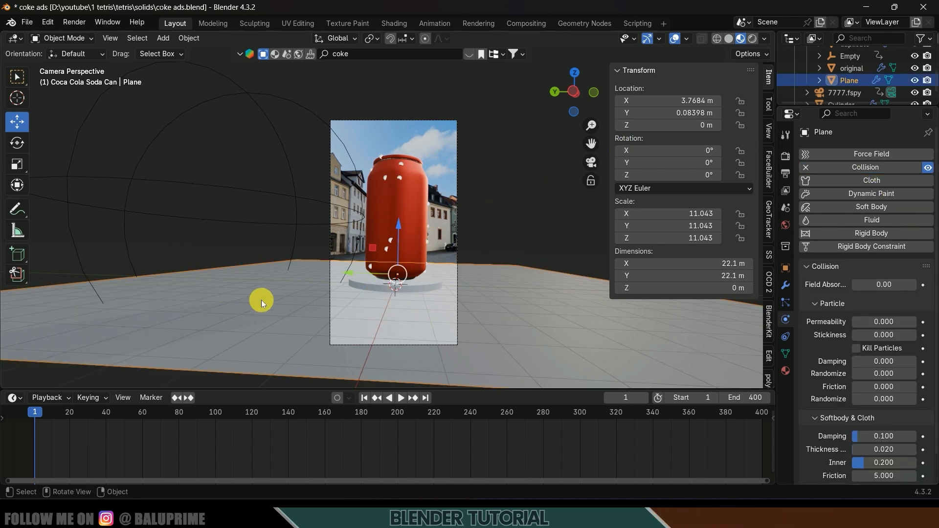
- Leave the camera view, play the simulation up to about frame 70 and examine how the can tears over the base
key(KP_0)
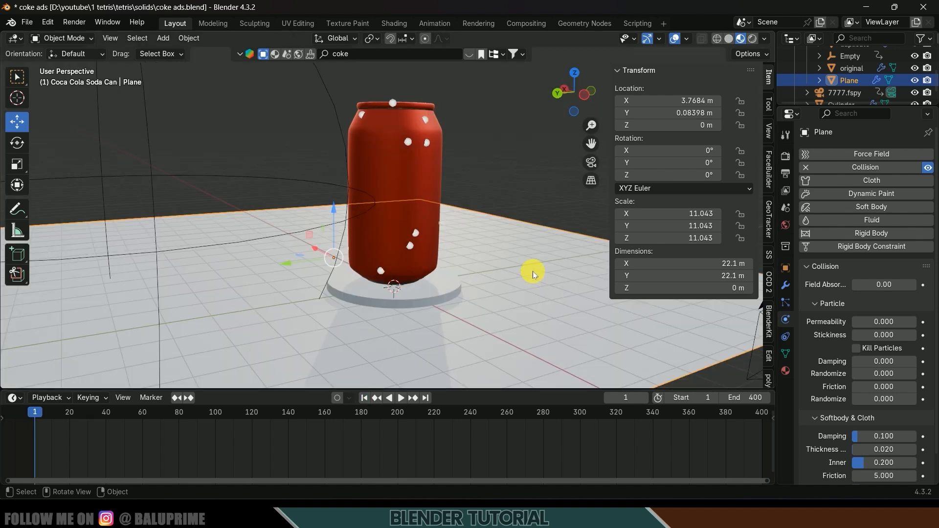
key(space)
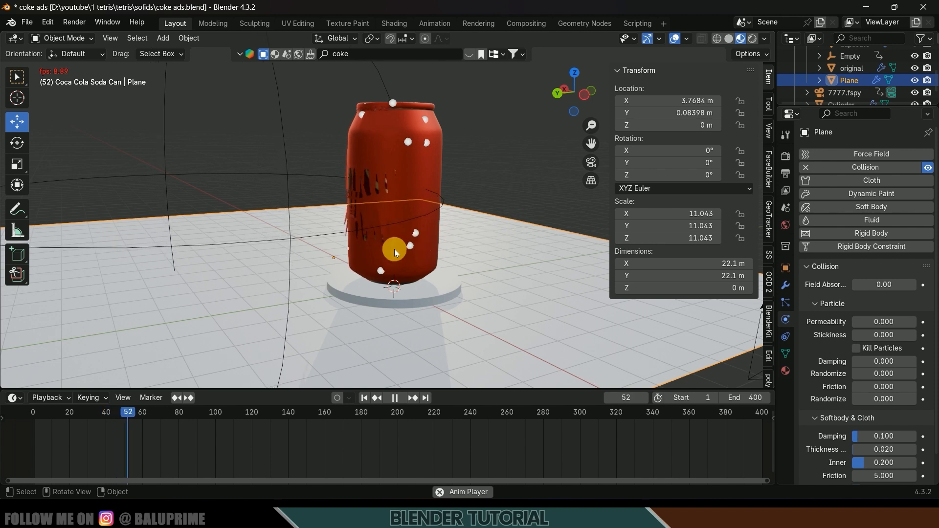
key(space)
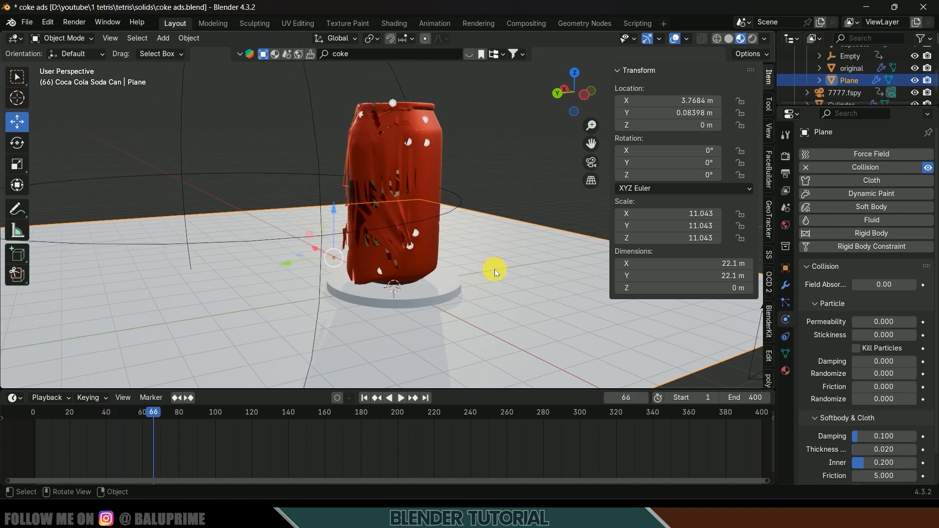
middle_drag(494, 269, 421, 287)
key(space)
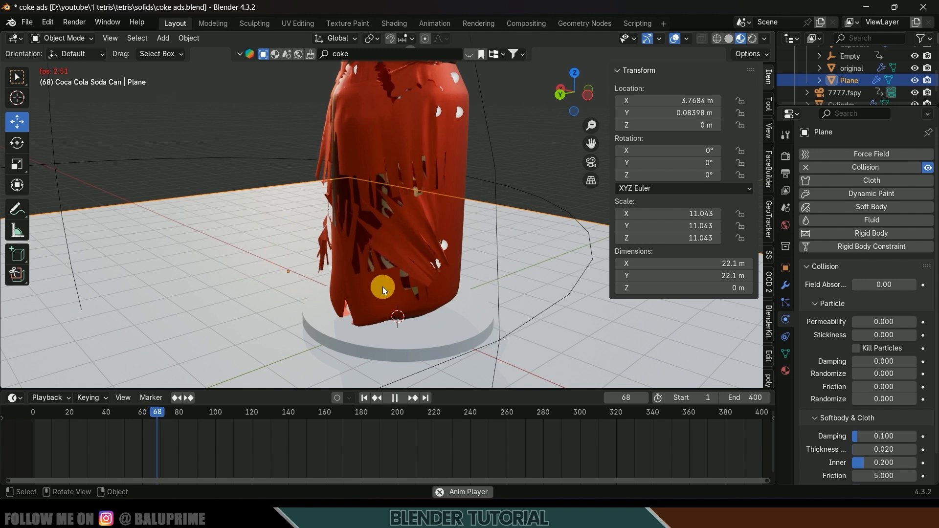
key(space)
middle_drag(404, 251, 312, 262)
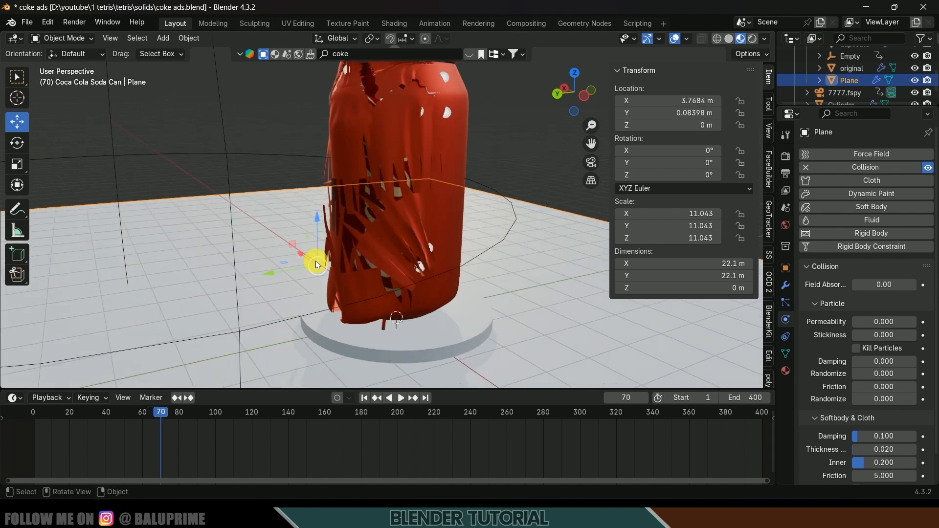
- Add a Wind force field at the base of the can and scale it to about 2.125
scroll(476, 251, down, 5)
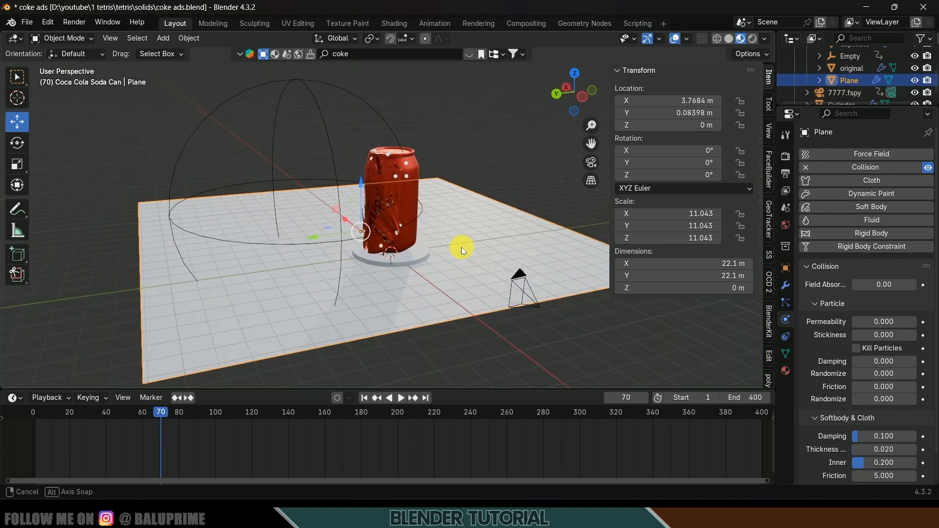
middle_drag(461, 247, 452, 247)
click(164, 37)
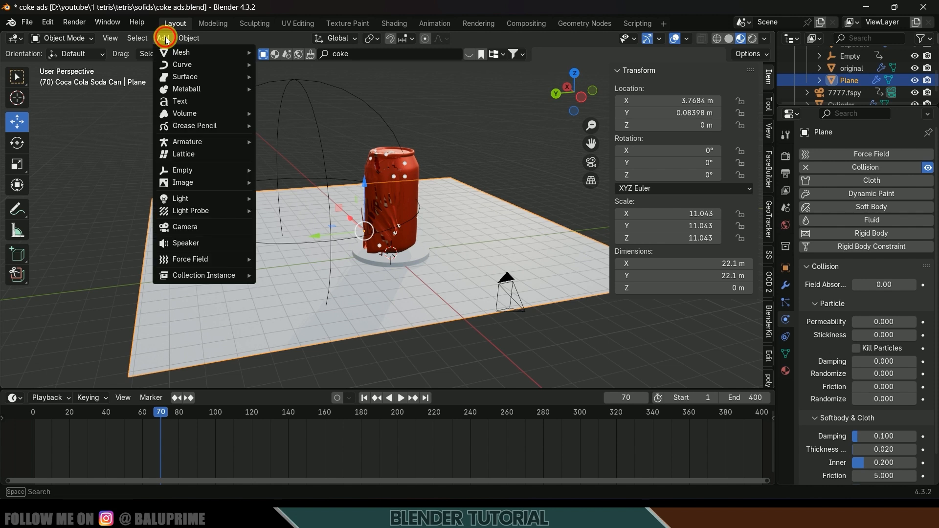
mouse_move(191, 259)
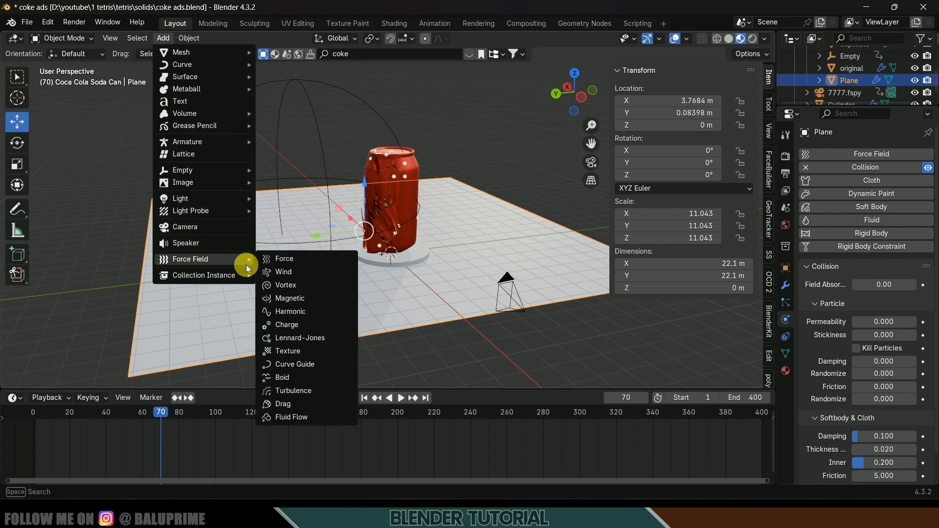
click(291, 270)
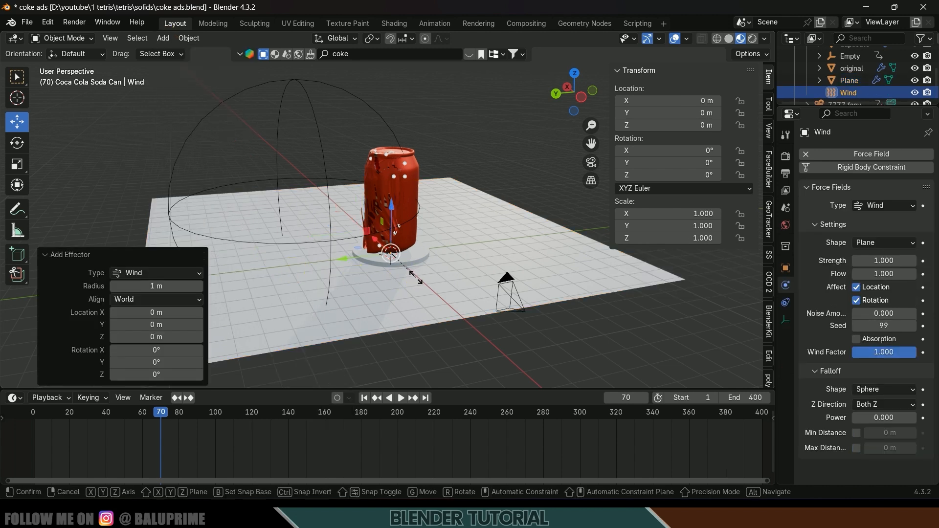
key(s)
click(414, 344)
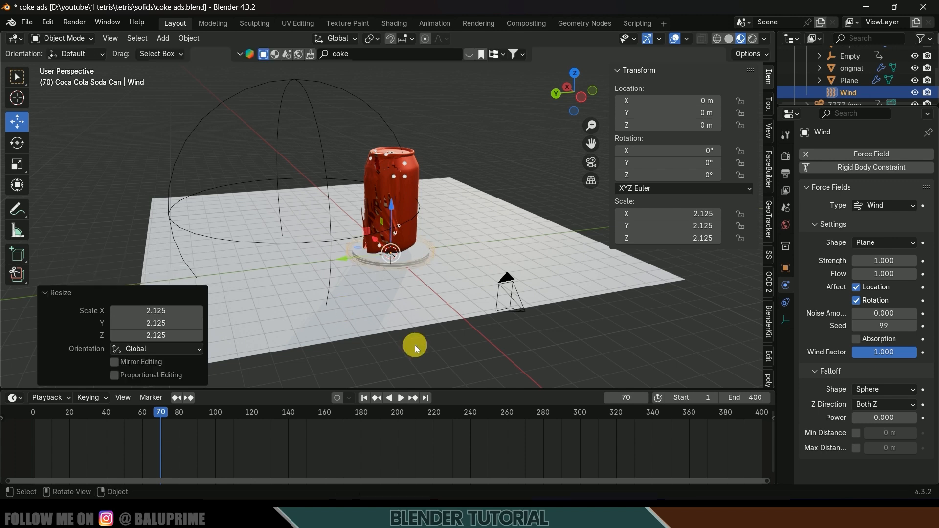
- Return to frame 1, move the Wind field about 5 m along Y and rotate it about 63.3° around X
click(364, 399)
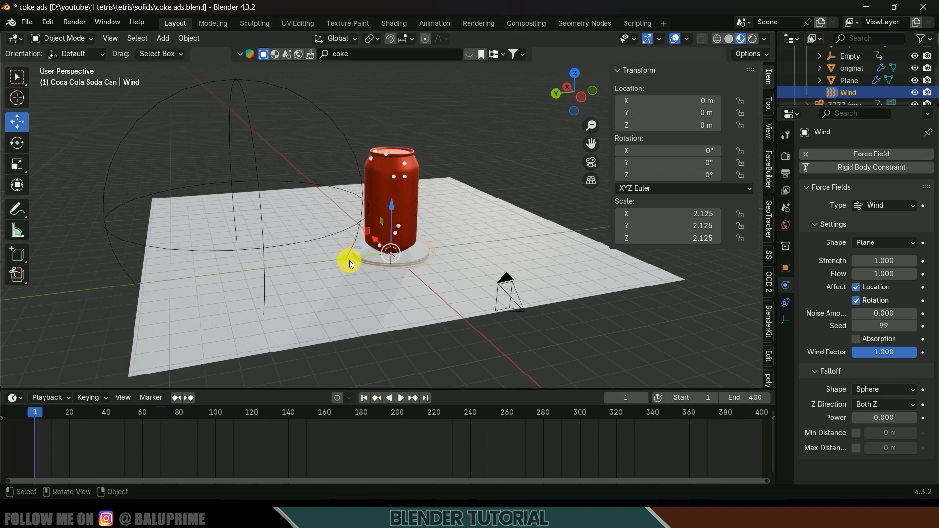
drag(349, 260, 248, 280)
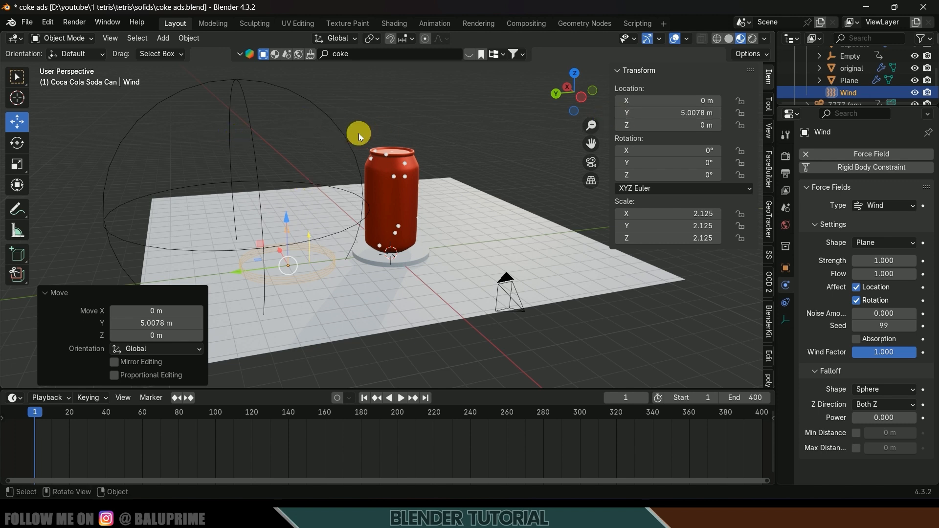
click(17, 143)
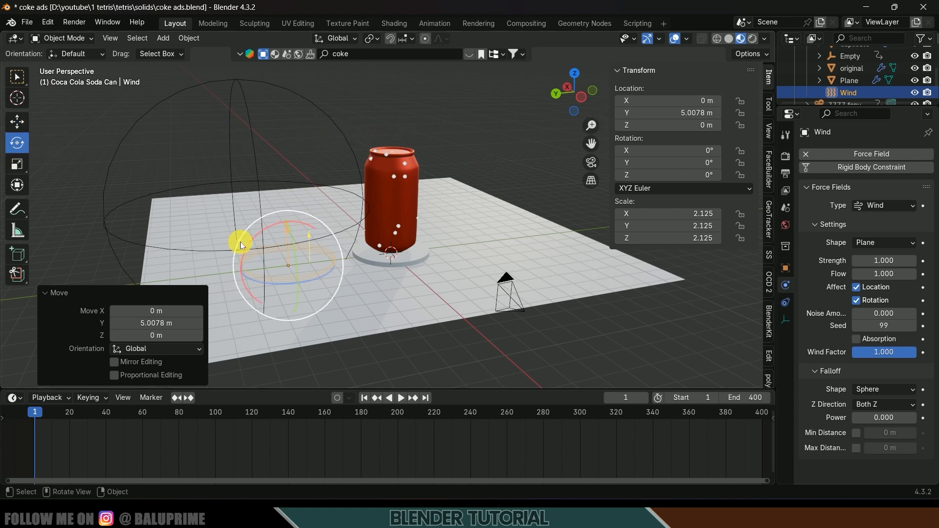
mouse_move(246, 242)
mouse_down()
mouse_move(628, 109)
mouse_move(486, 209)
mouse_up()
- Switch the viewport to Solid shading and disable the viewport display of the duplicate can's Cloth modifier
click(729, 38)
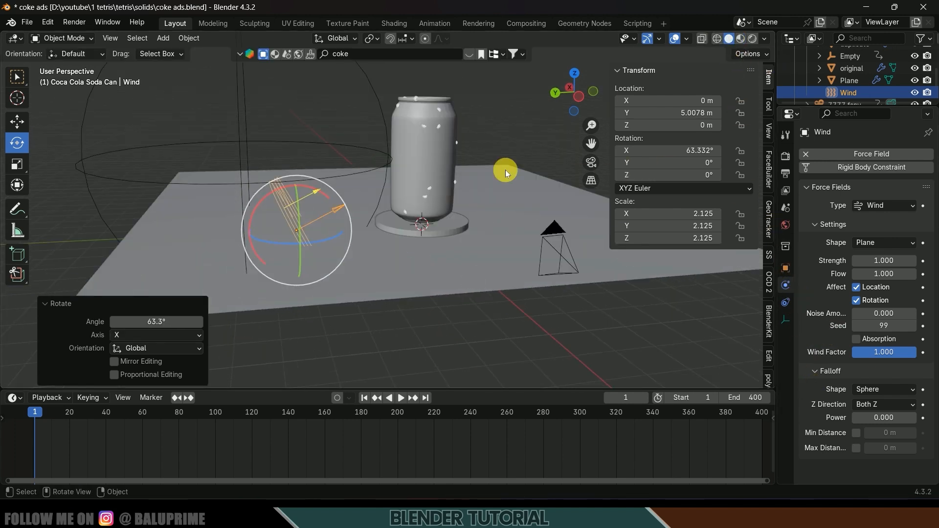
click(437, 161)
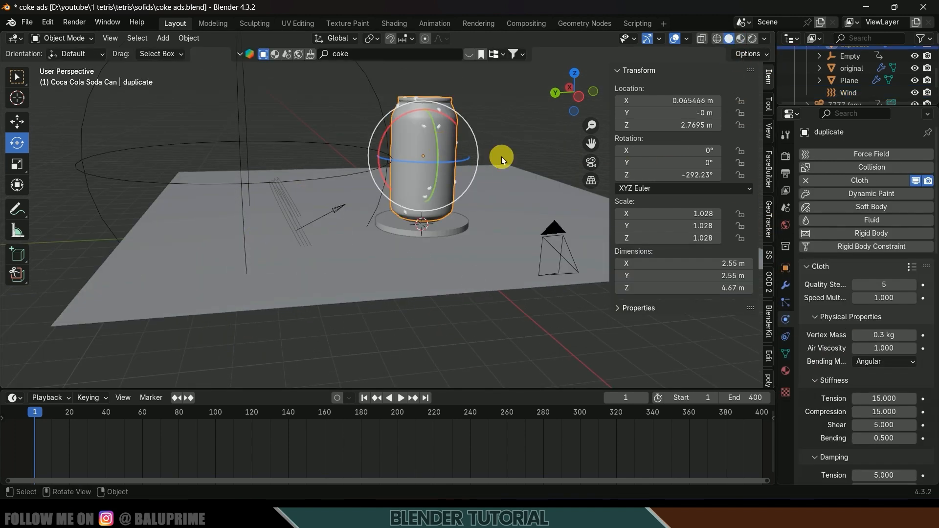
click(786, 285)
scroll(821, 356, down, 3)
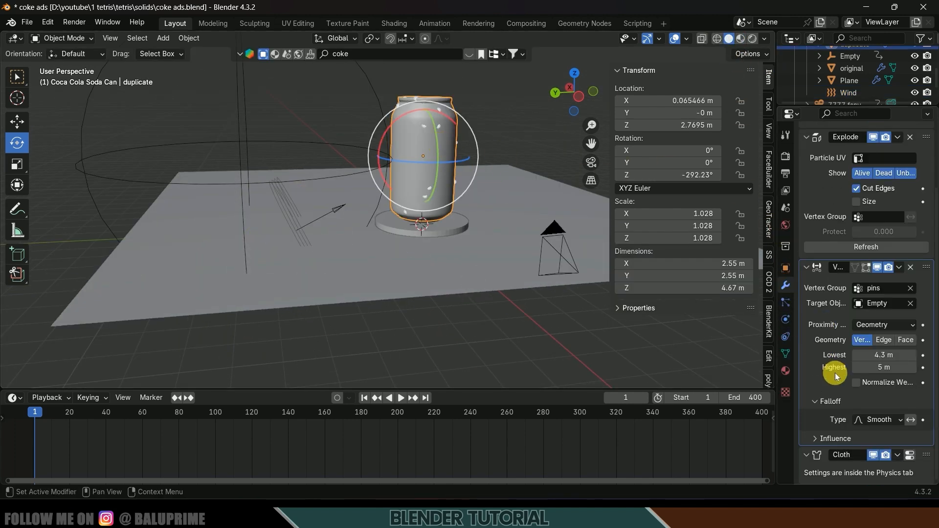
scroll(430, 223, up, 1)
scroll(430, 223, down, 2)
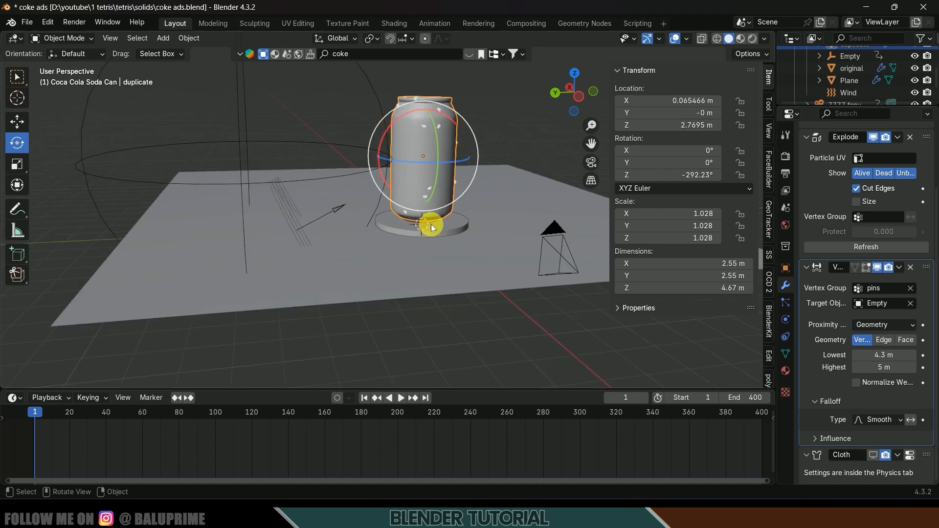
- Examine the duplicate can's pins weights in Weight Paint mode while playing to about frame 34, and return to Object Mode at frame 1
scroll(431, 224, up, 2)
shift+middle_drag(476, 159, 464, 183)
click(67, 42)
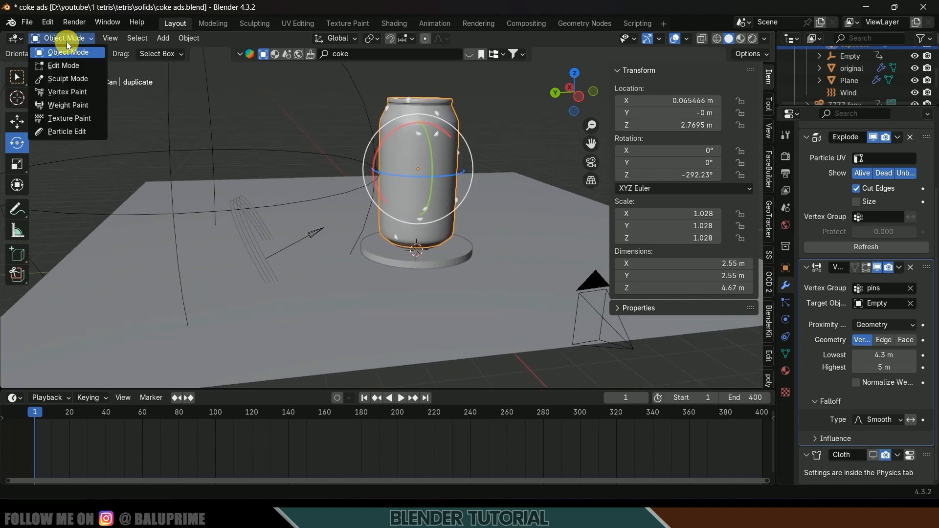
click(67, 106)
key(space)
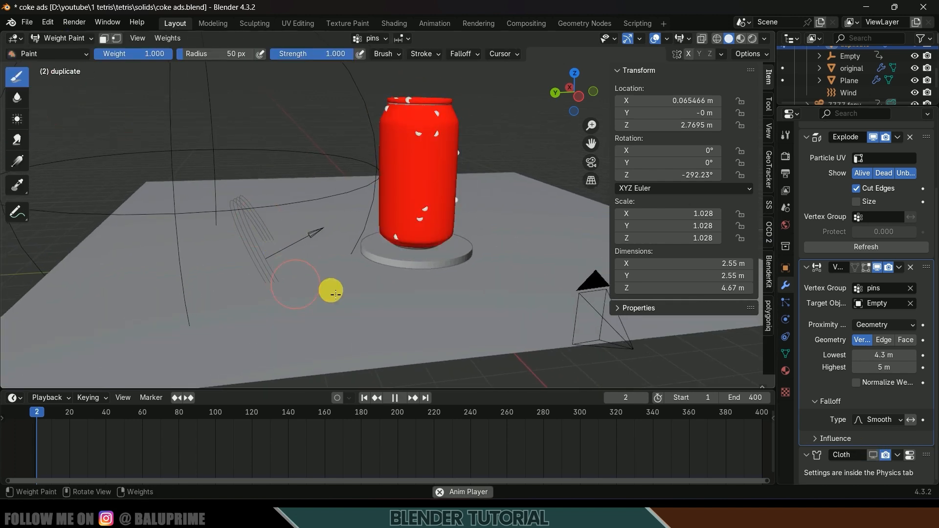
key(space)
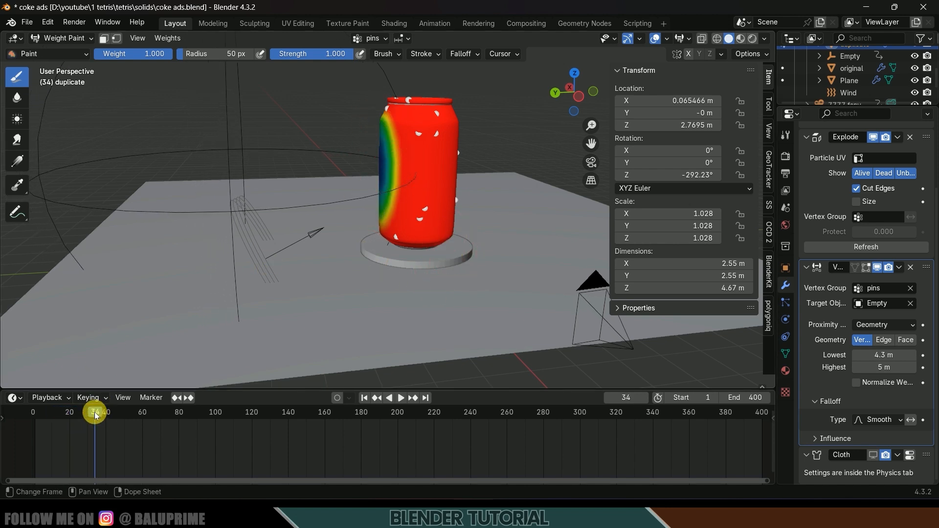
drag(94, 416, 67, 415)
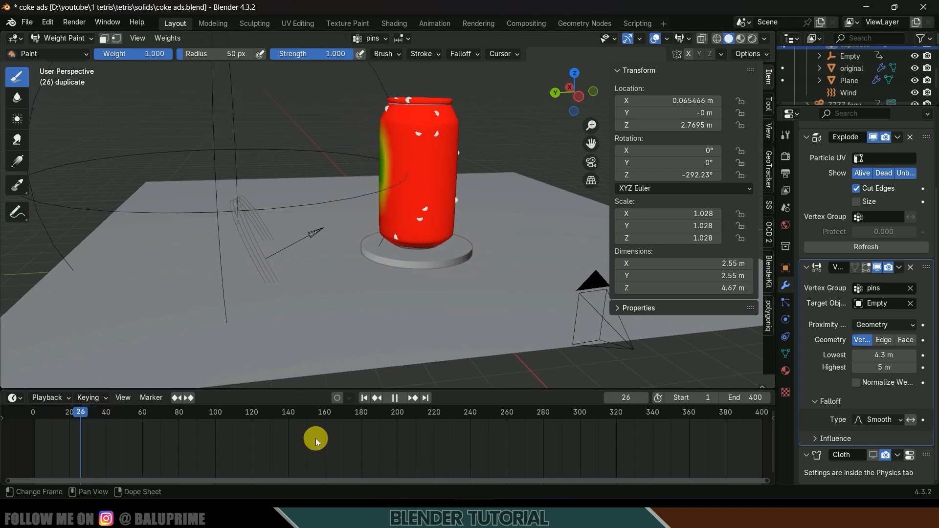
click(363, 398)
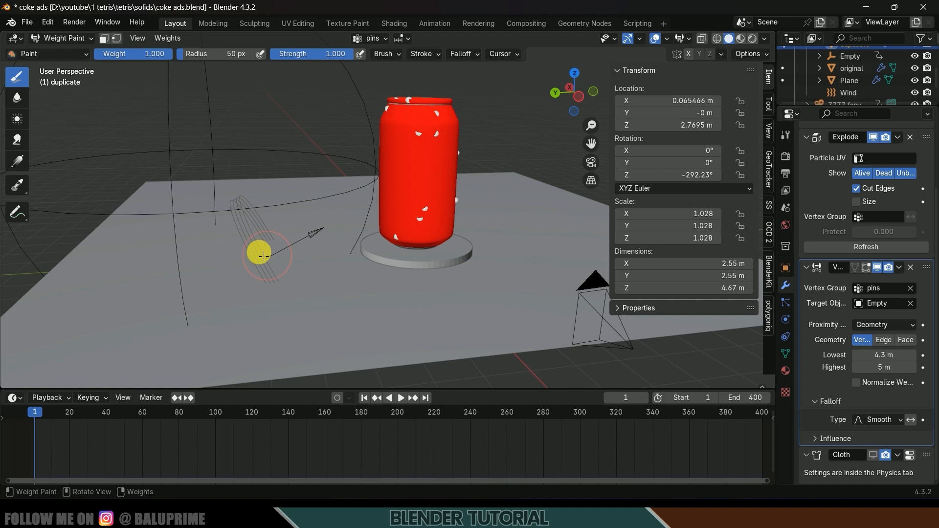
click(63, 39)
click(73, 52)
- Select the Wind force field and keyframe its Strength of 1.000 at frame 1
click(258, 246)
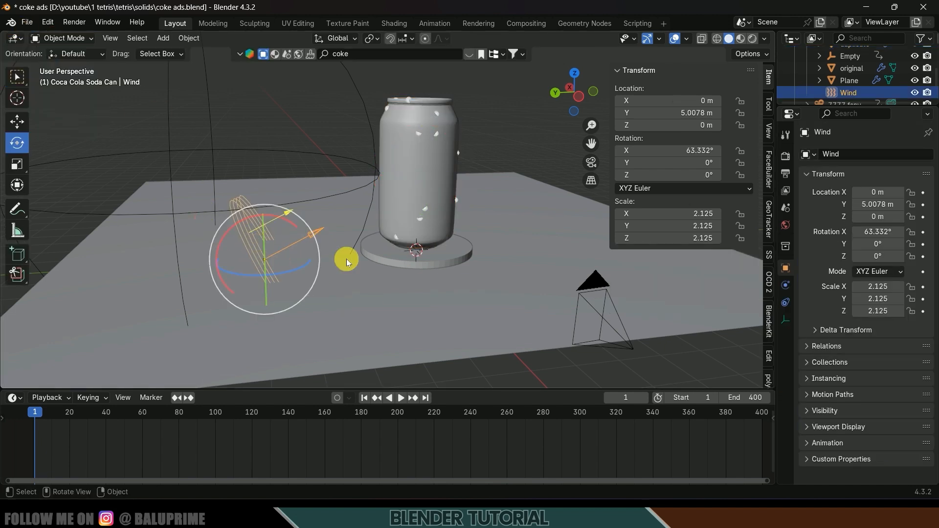
click(785, 286)
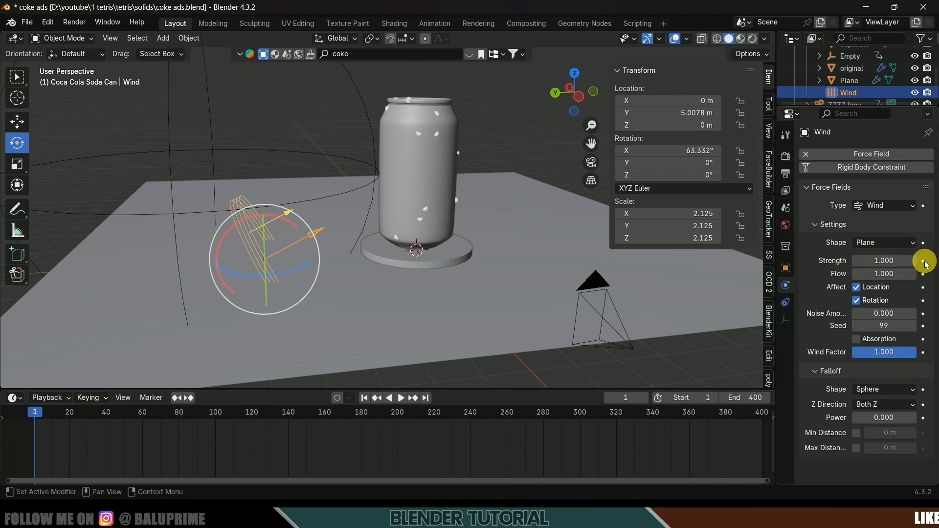
click(923, 260)
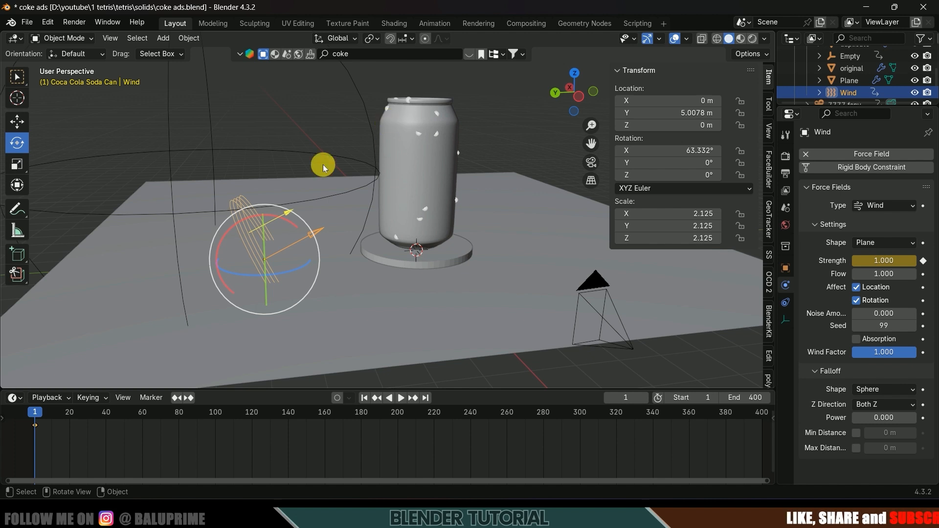
- Advance to frame 40 and keyframe the Wind force field's Strength at 650
key(space)
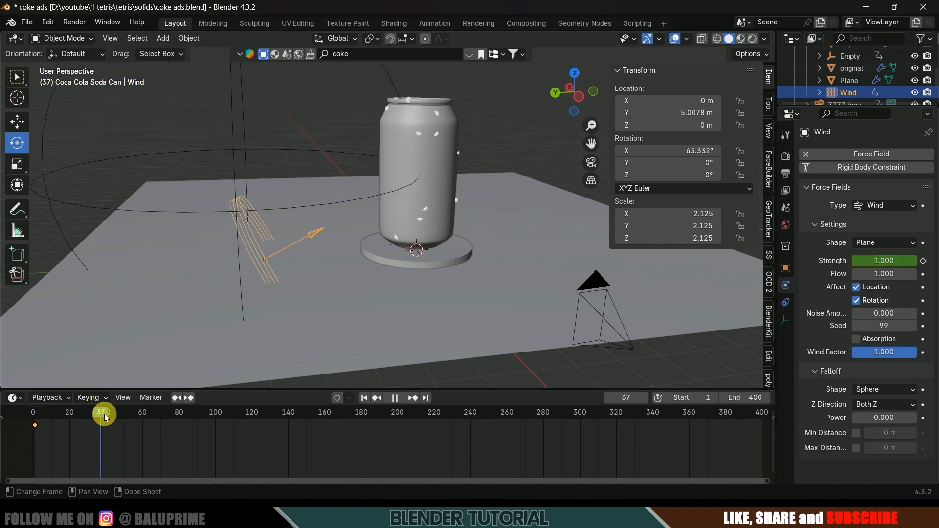
key(space)
click(888, 260)
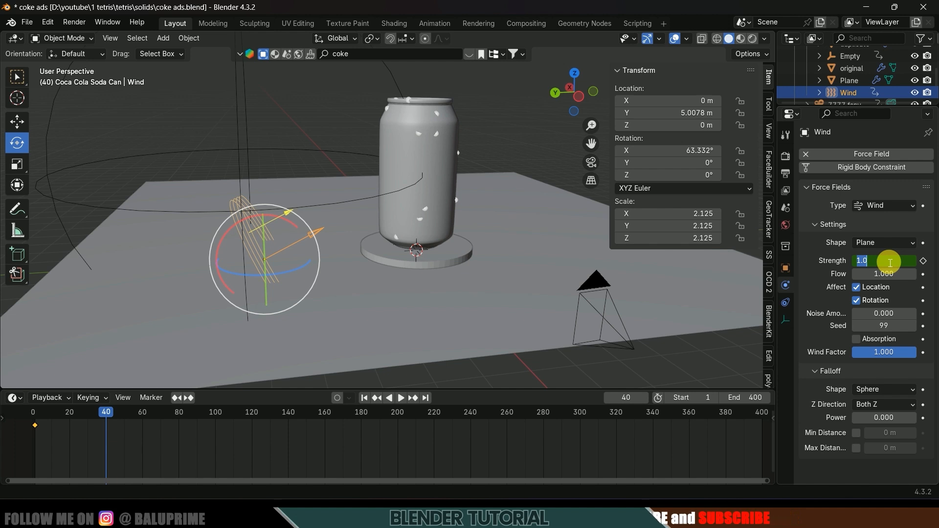
text(650)
key(Return)
key(i)
- Change the Wind's Strength keyframe at frame 40 to 500 and save the file
click(903, 264)
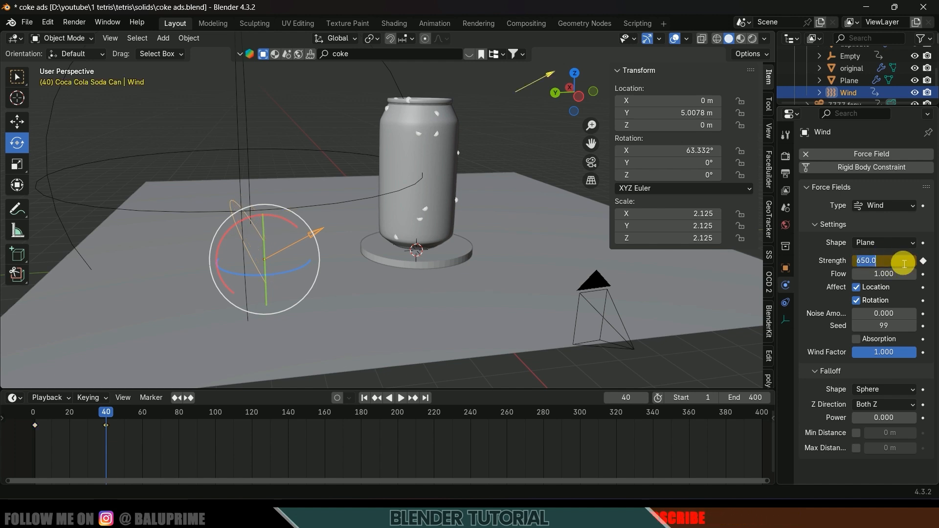
text(500)
key(Return)
click(922, 261)
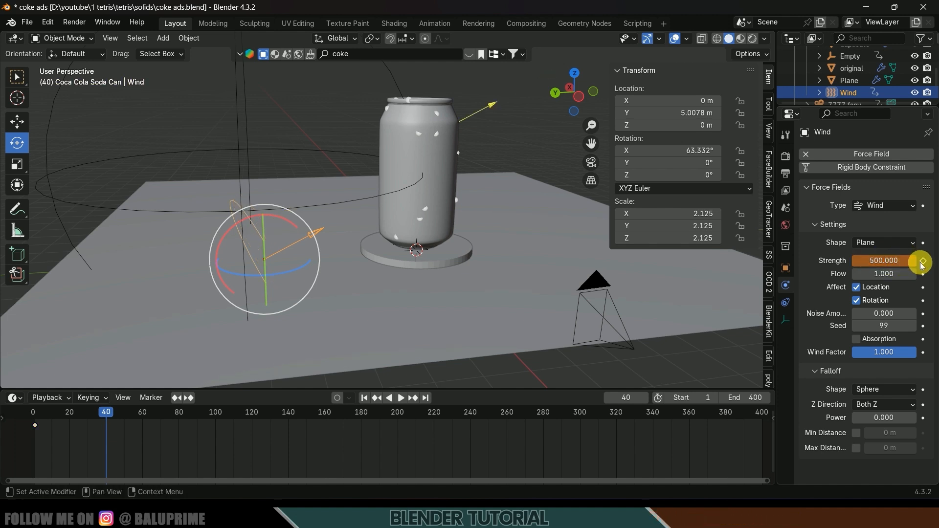
click(922, 263)
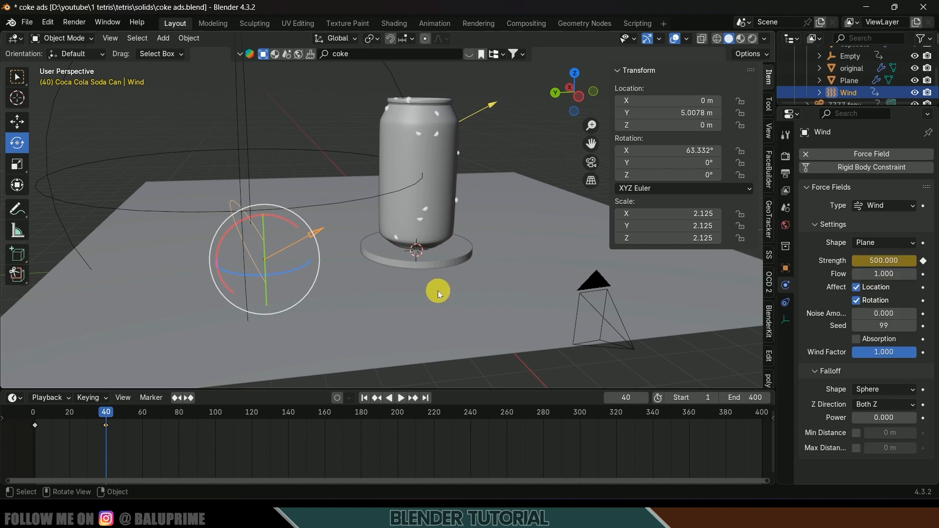
key(ctrl+s)
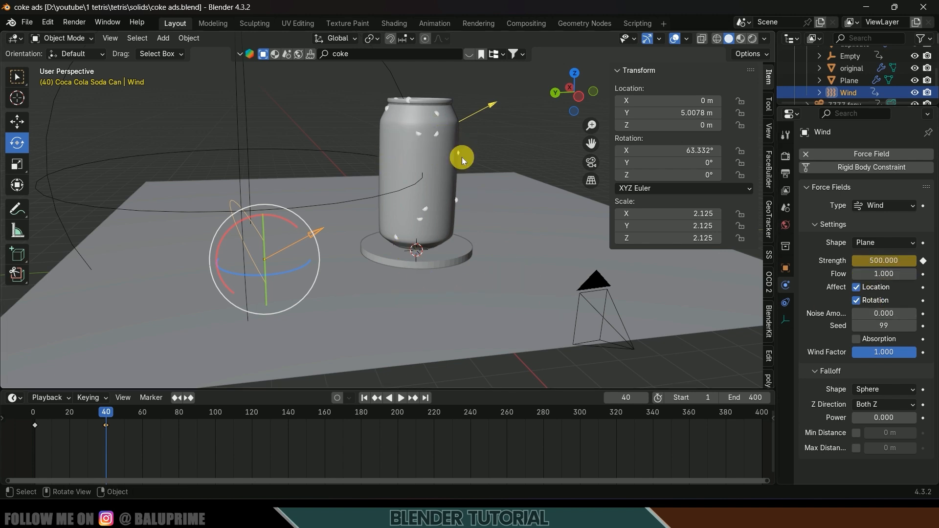
- Set the emission Number of the duplicate can's particle system to 50
click(428, 158)
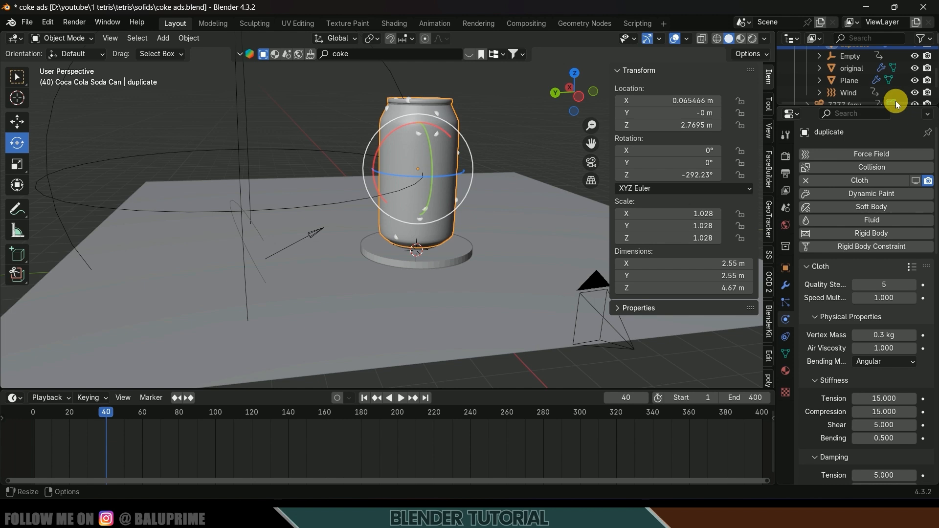
scroll(870, 80, up, 2)
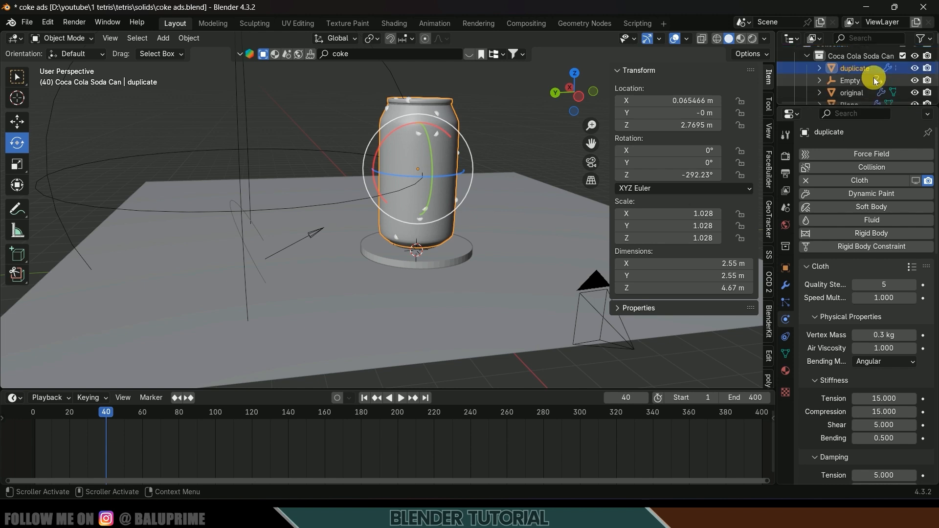
click(788, 300)
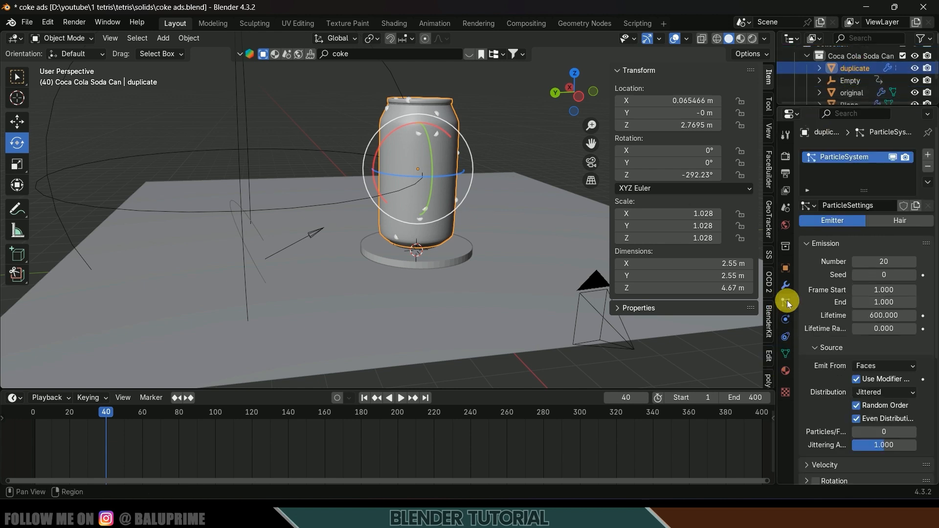
click(886, 262)
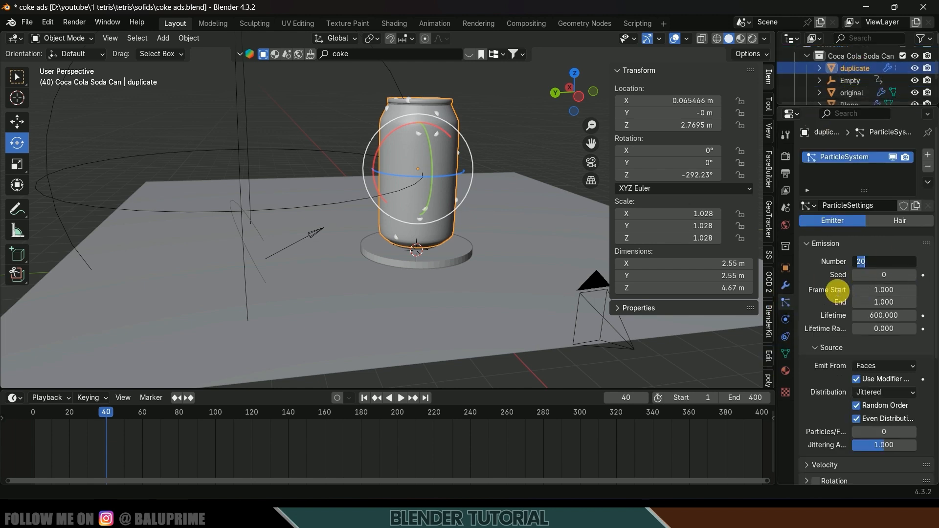
text(50)
key(Return)
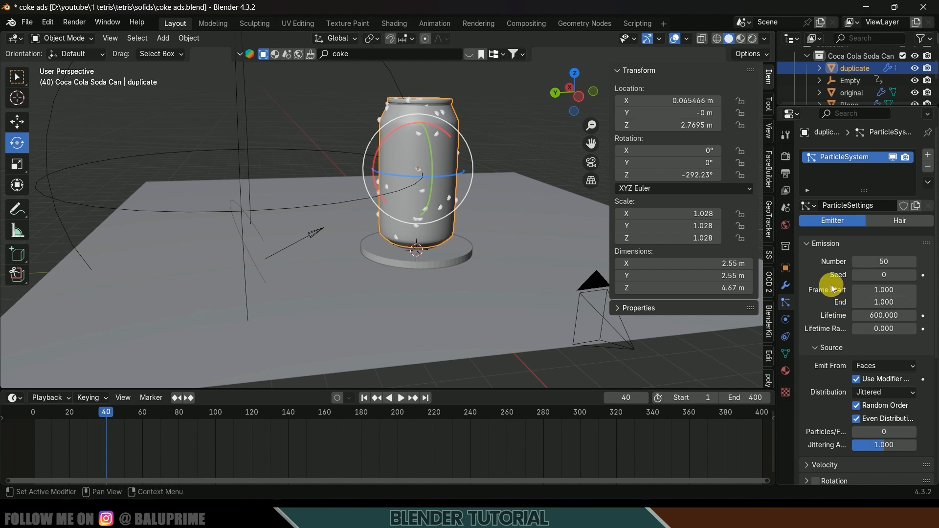
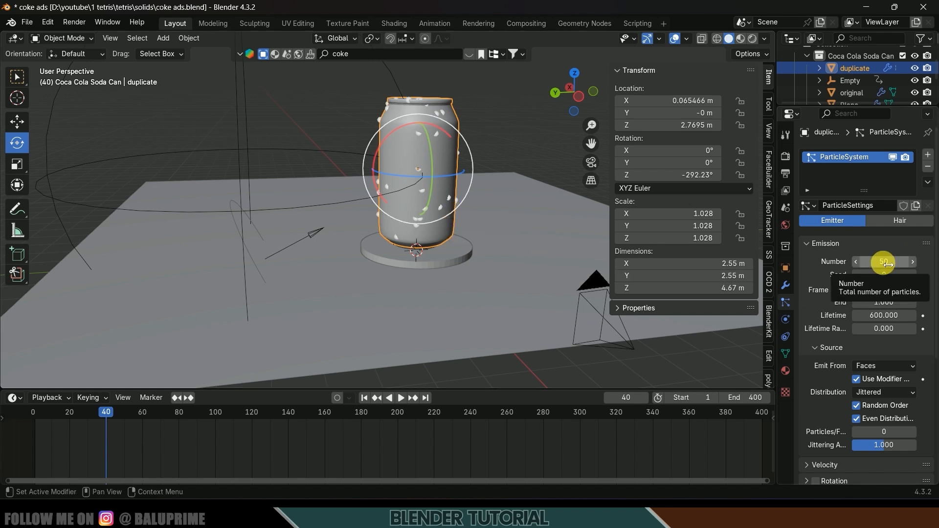
- Return to frame 1 and re-enable the viewport display of the duplicate can's Cloth modifier
key(shift+Left)
click(786, 286)
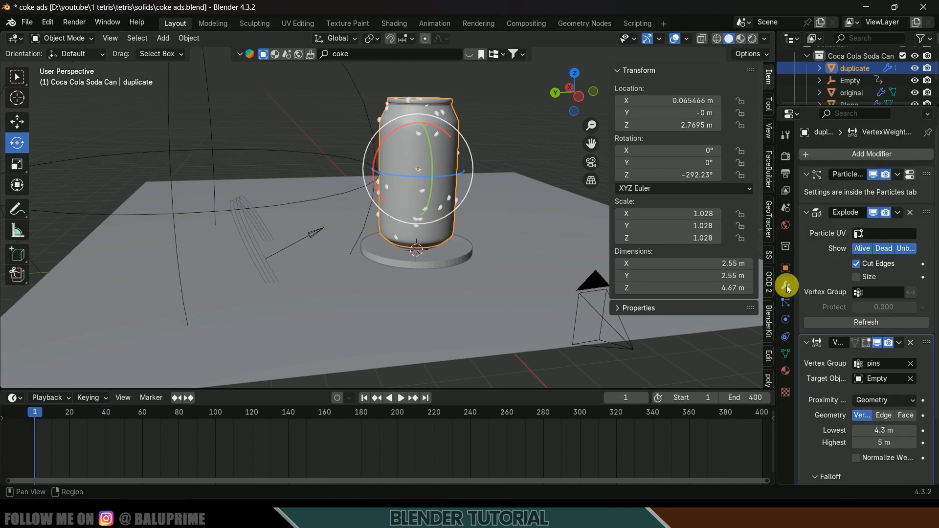
scroll(816, 317, down, 4)
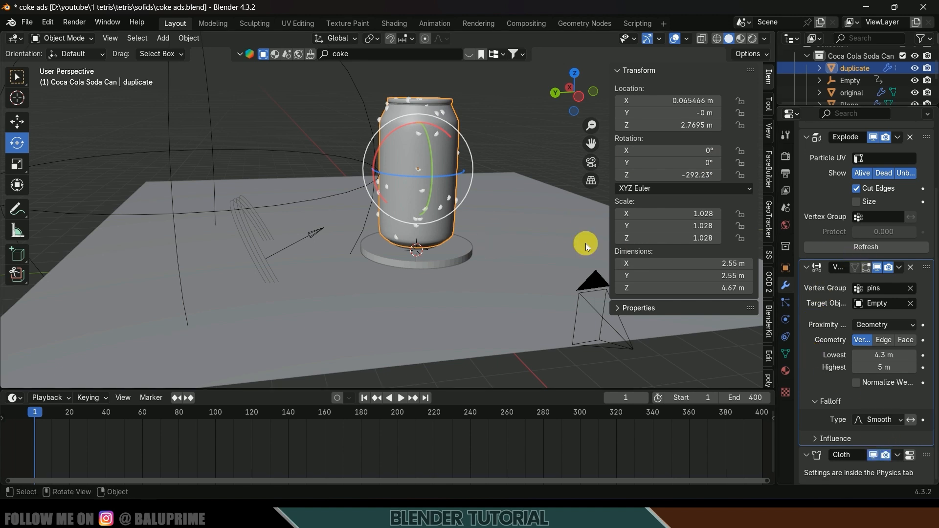
- Save the file and bake the duplicate can's cloth simulation cache for frames 1 to 400
click(786, 320)
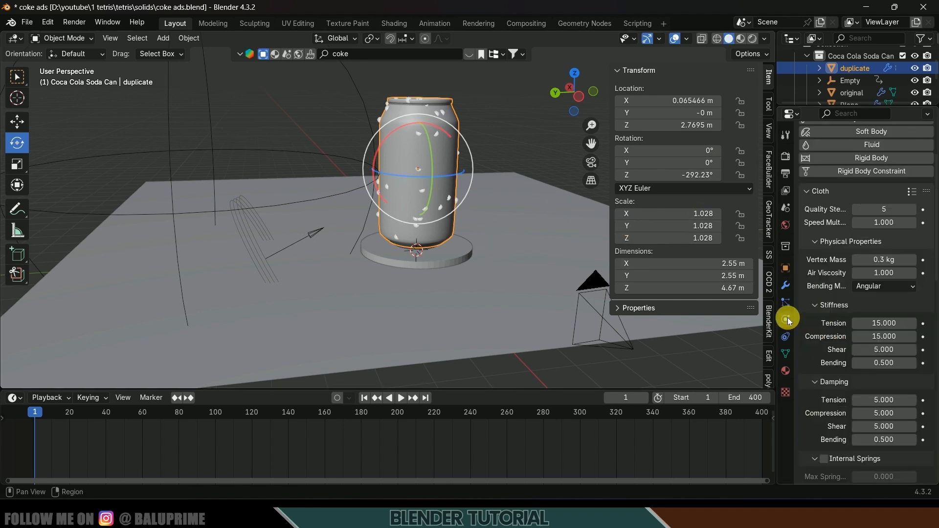
key(ctrl+s)
scroll(818, 346, down, 12)
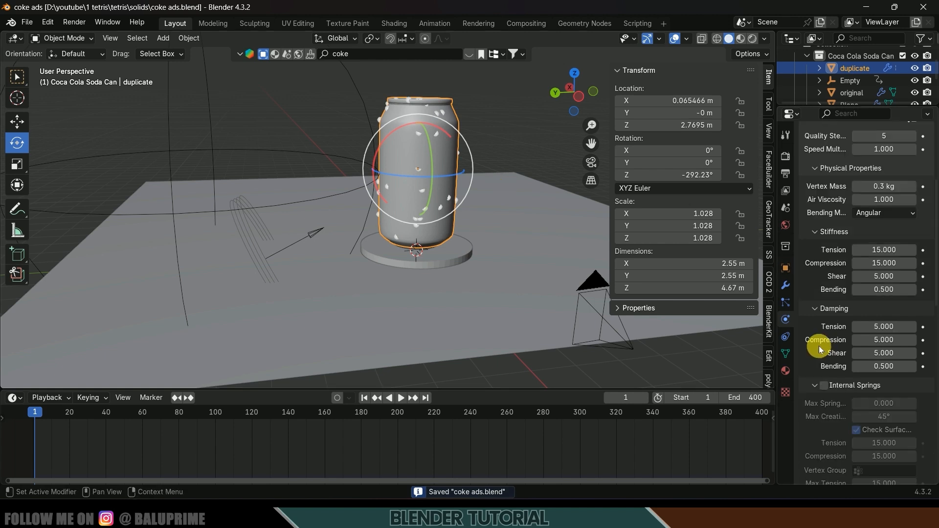
scroll(818, 346, down, 8)
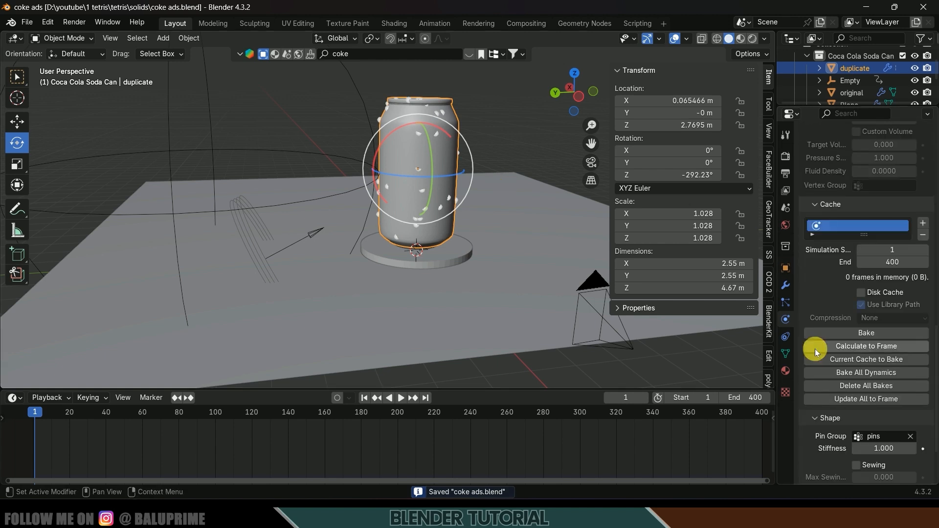
click(854, 332)
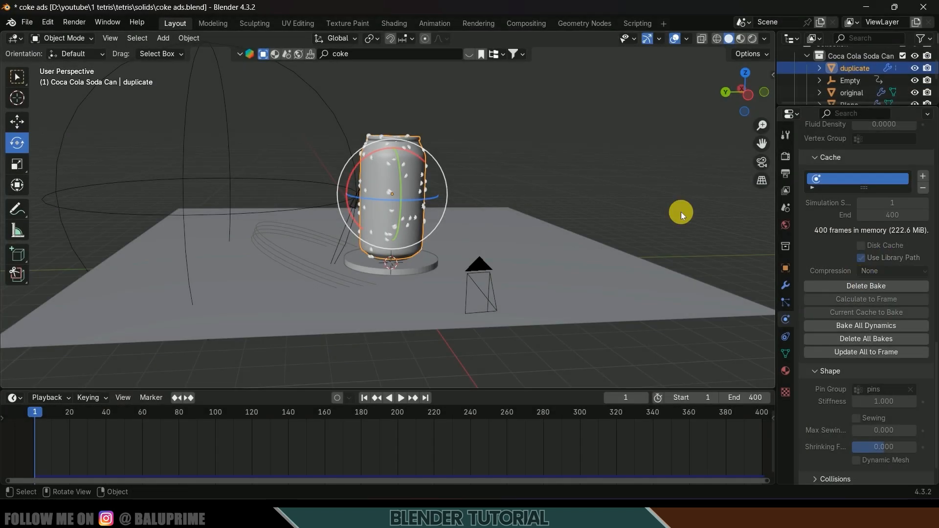
- Inspect the Wind's Strength keyframe at frame 30 and play the baked simulation to about frame 141 to examine the flying shell pieces
click(289, 252)
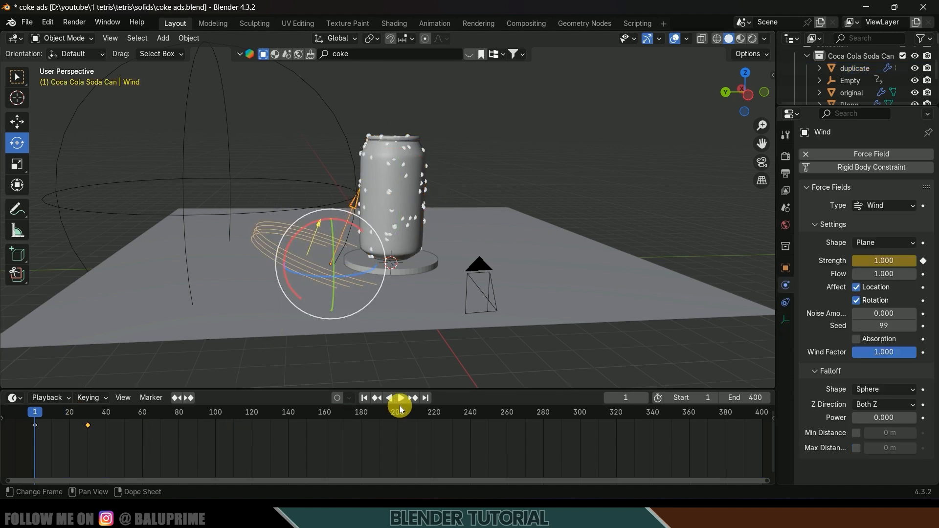
click(413, 398)
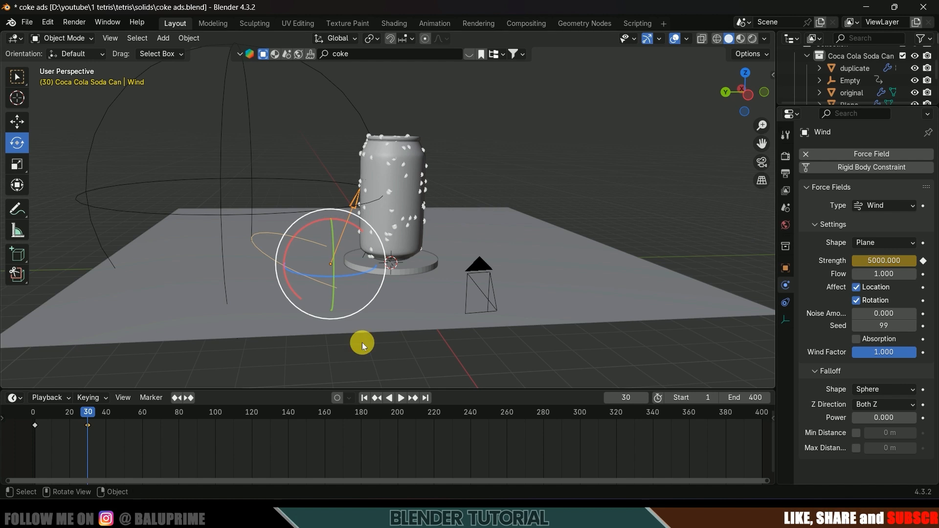
key(space)
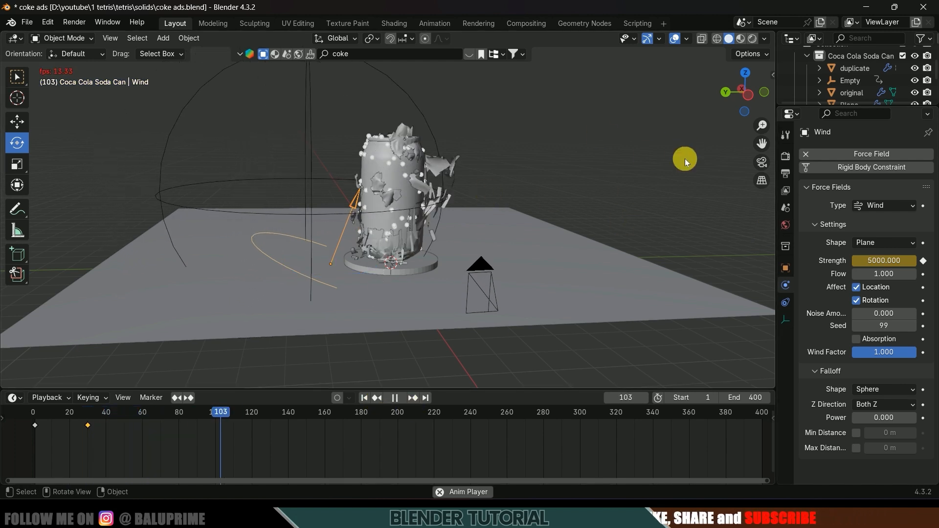
key(space)
mouse_move(684, 158)
middle_down()
mouse_move(553, 226)
mouse_move(600, 229)
mouse_move(402, 213)
middle_up()
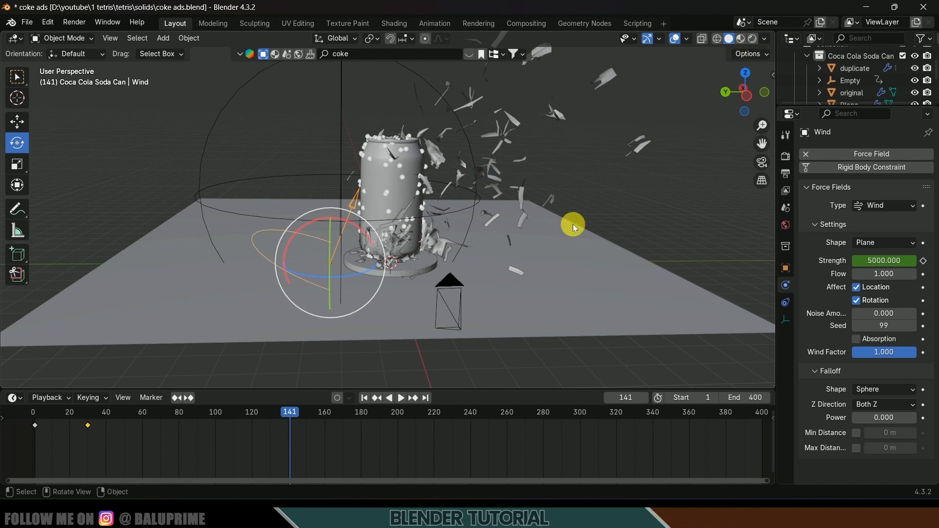
- View the scene through the camera in Rendered shading and assign an Environment Texture to the World background color
key(KP_0)
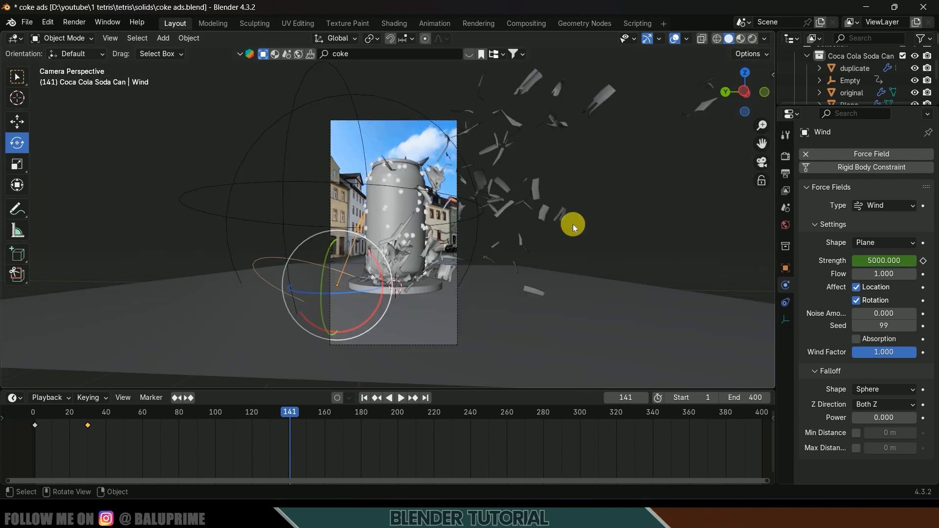
click(752, 39)
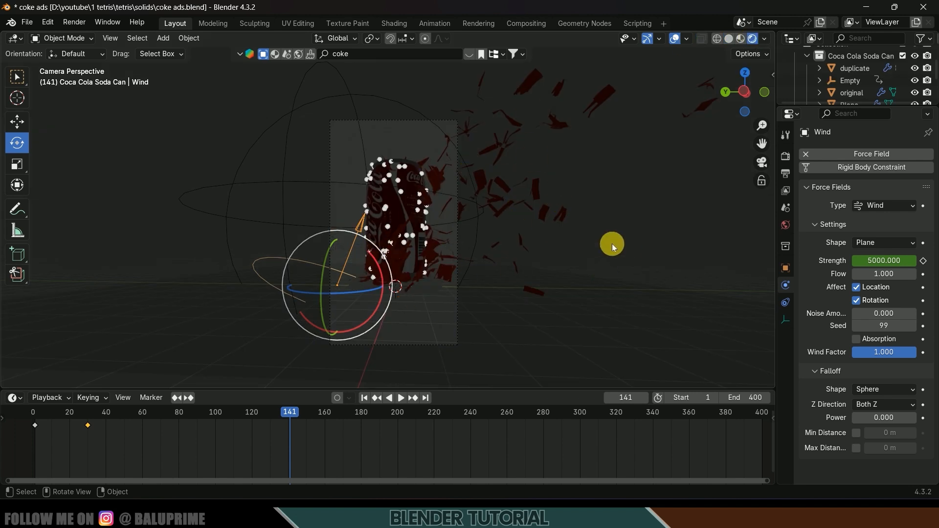
click(785, 224)
click(856, 235)
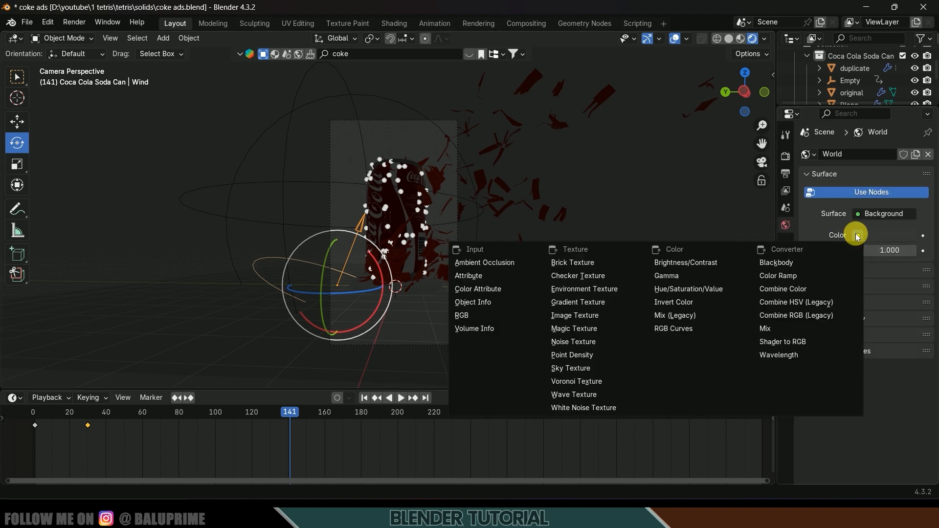
click(576, 289)
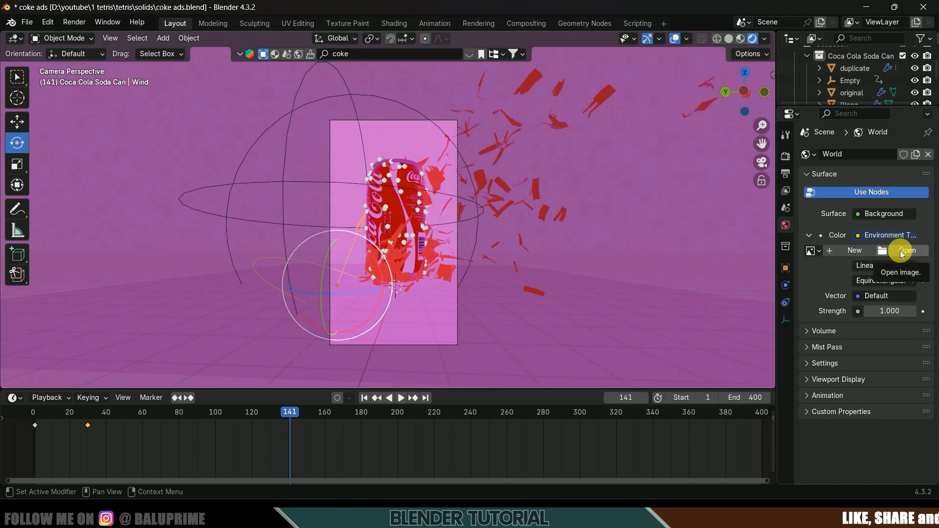
- Download Poly Haven's Modern Buildings 2 HDRI as a 1K EXR in the browser, and load modern_buildings_2_1k.exr into Blender's World Environment Texture
key(alt+Tab)
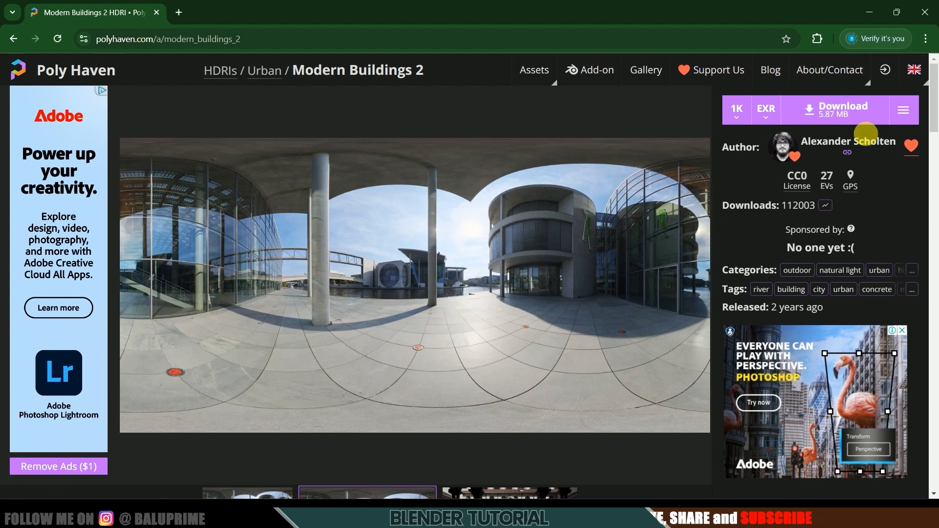
click(832, 104)
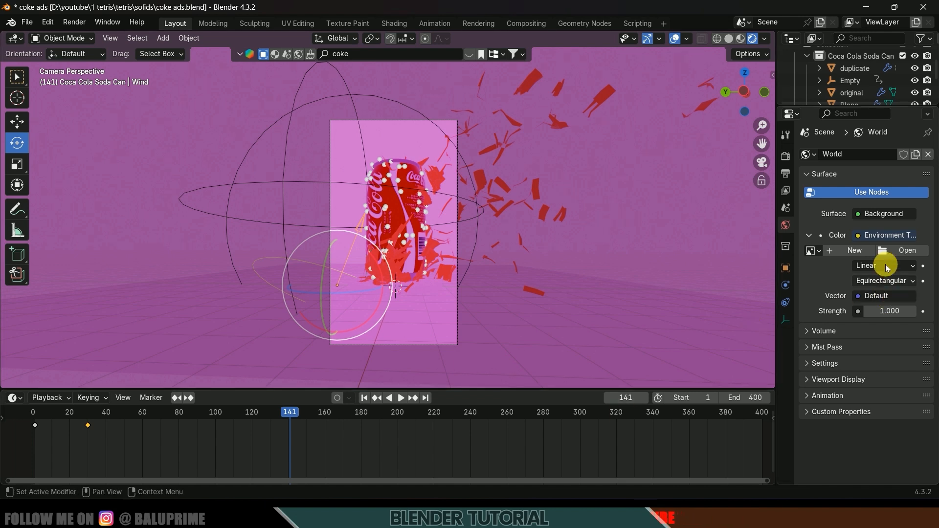
click(898, 255)
click(44, 391)
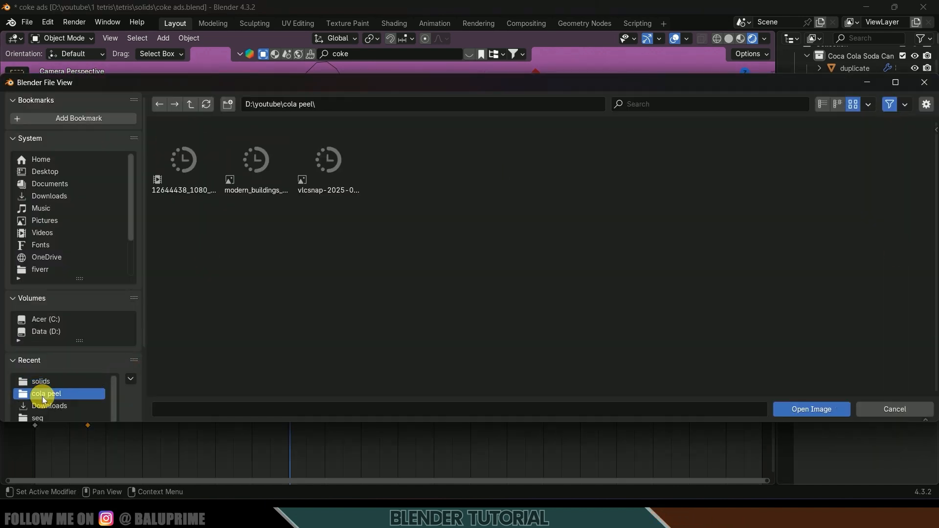
click(262, 150)
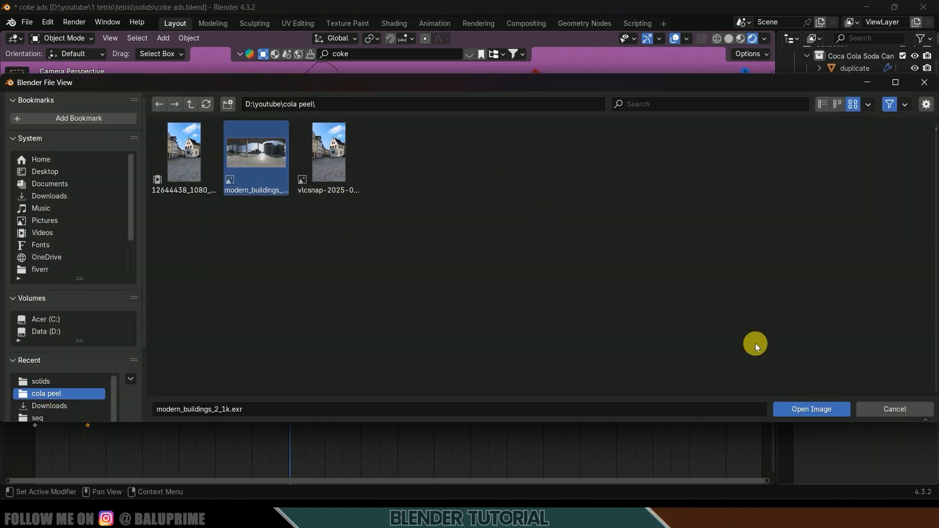
click(823, 409)
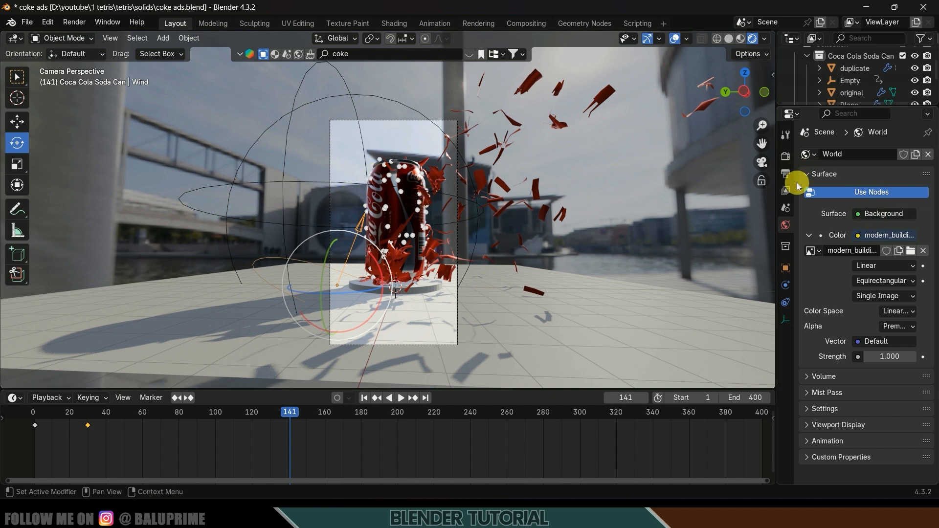
- Enable Raytracing for the EEVEE render engine and make the film background Transparent
click(786, 155)
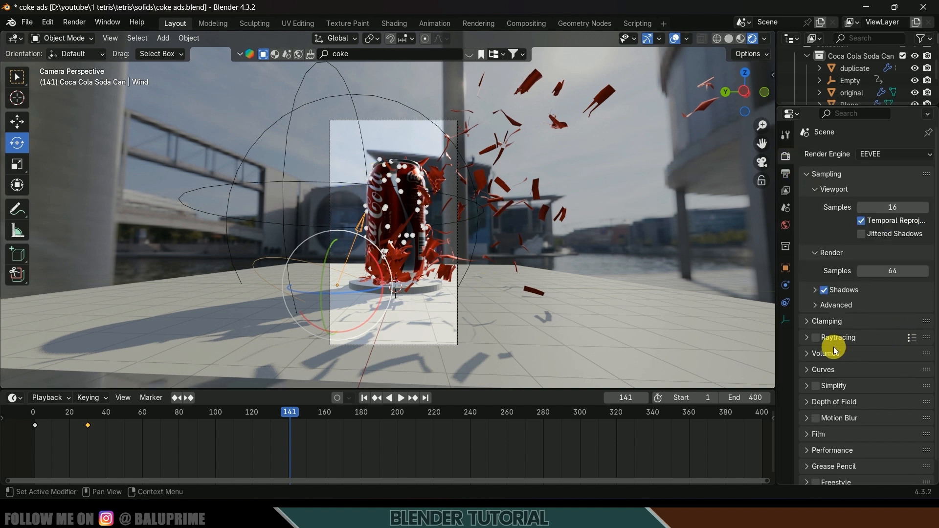
click(815, 337)
scroll(861, 371, down, 1)
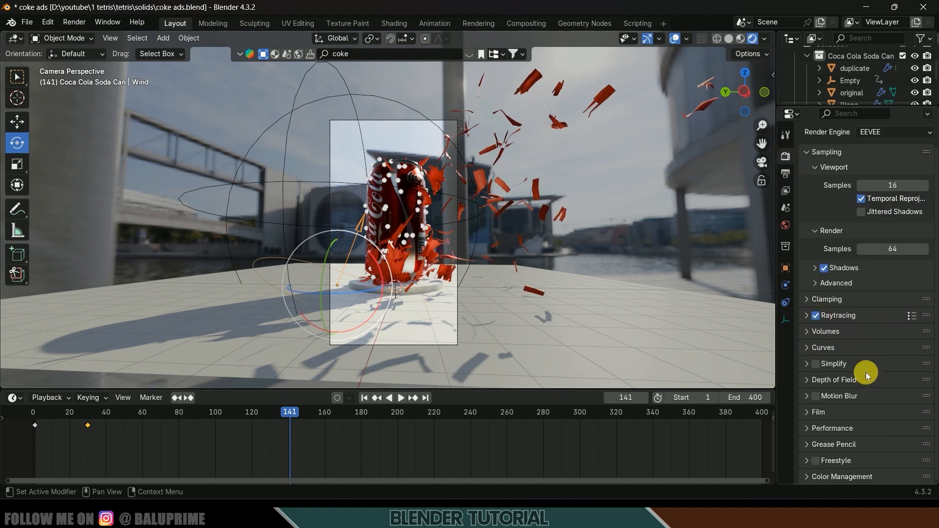
click(814, 413)
scroll(841, 401, down, 2)
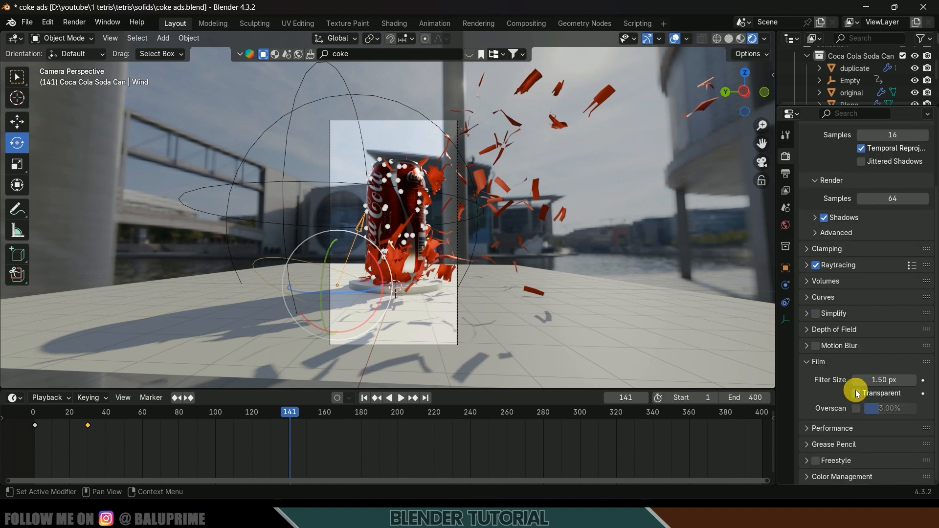
click(855, 393)
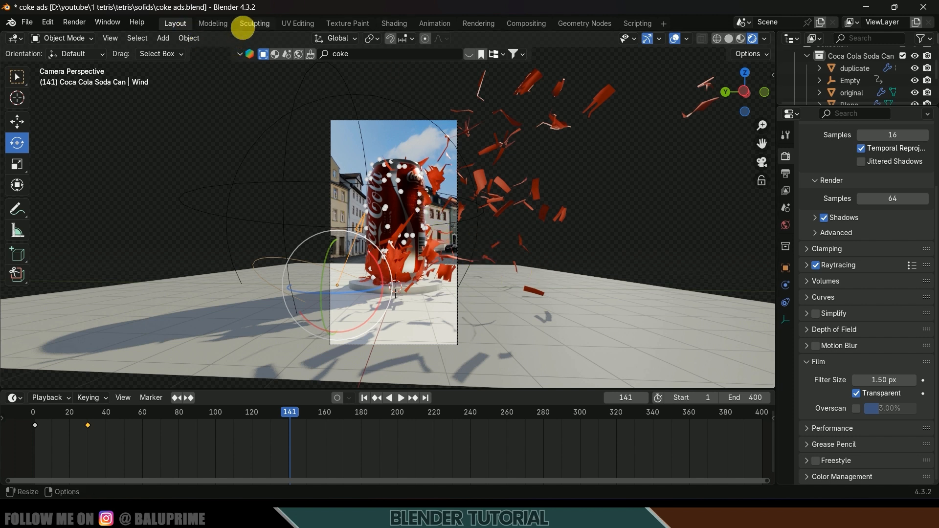
- Open the Shading workspace and view the scene through the camera in Rendered shading
click(406, 25)
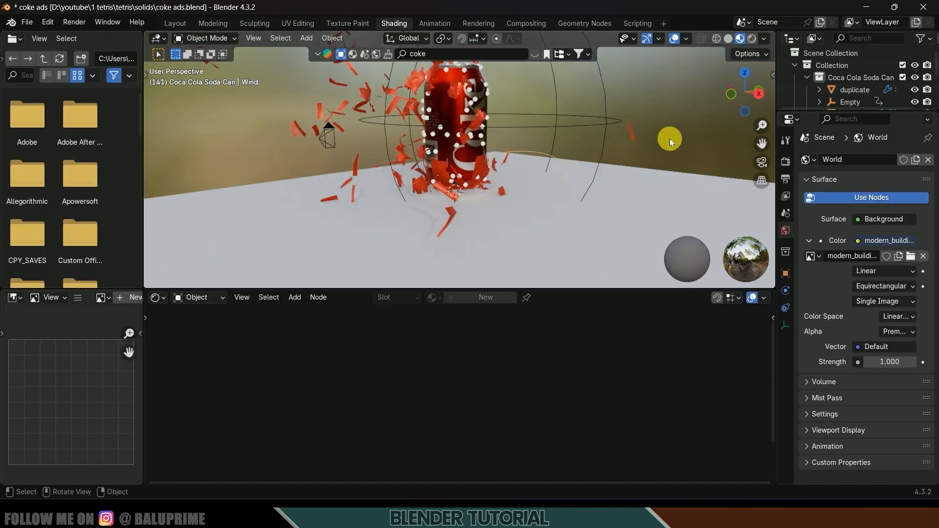
key(KP_0)
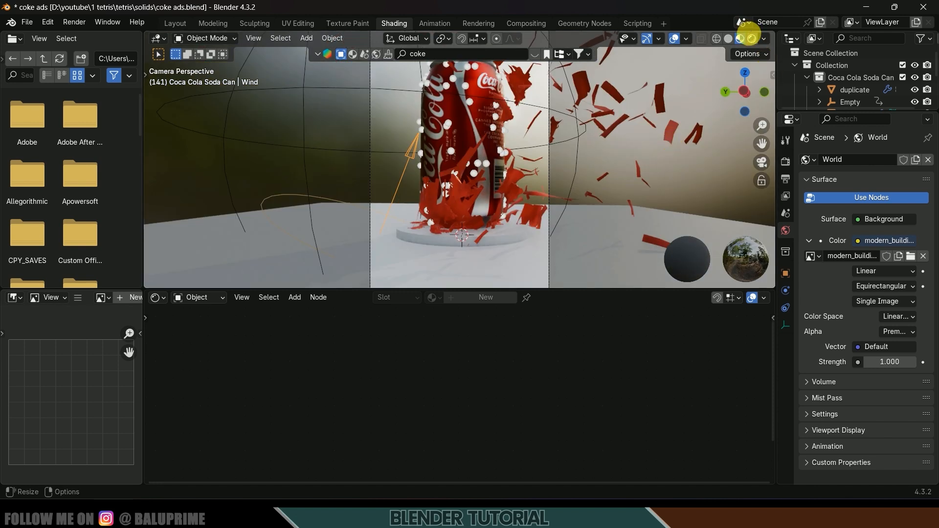
click(751, 39)
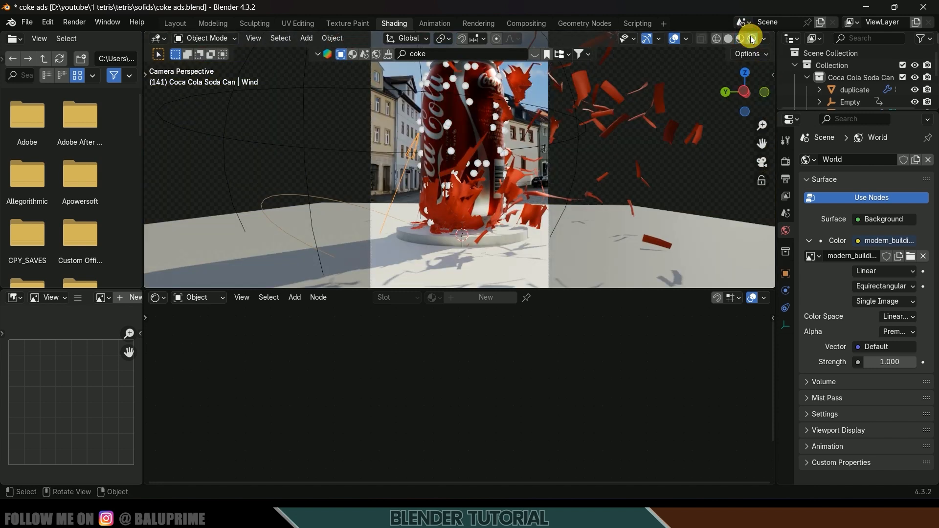
- Display the World shader nodes and add linked Texture Coordinate and Mapping nodes to the modern_buildings_2_1k.exr environment texture
click(184, 302)
click(201, 340)
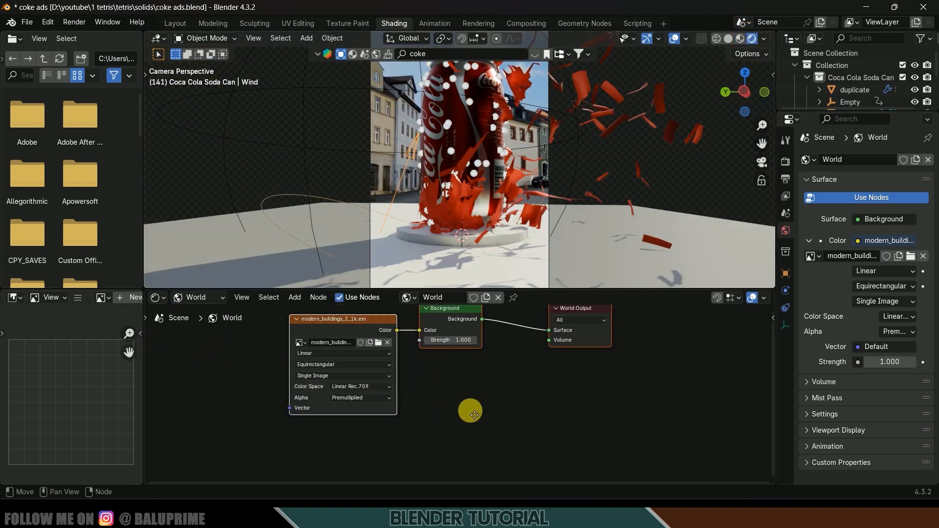
middle_drag(475, 415, 564, 452)
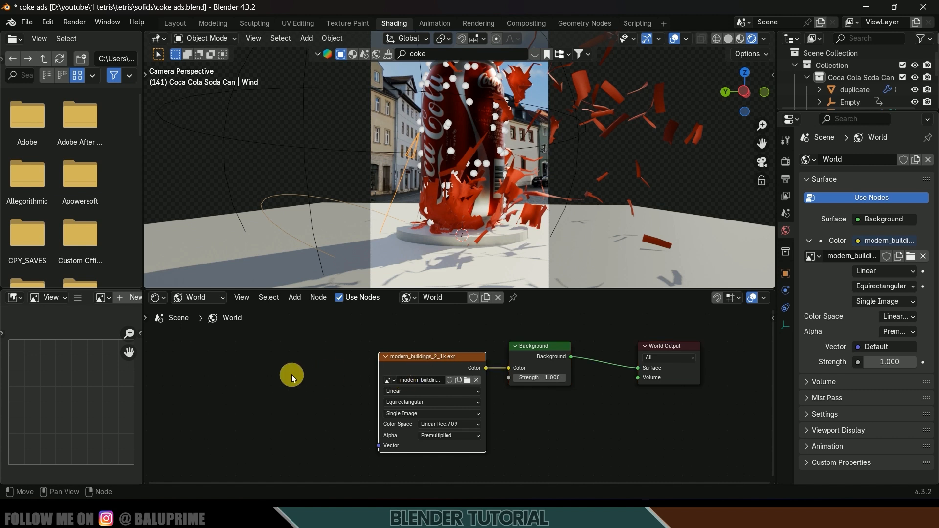
key(ctrl+t)
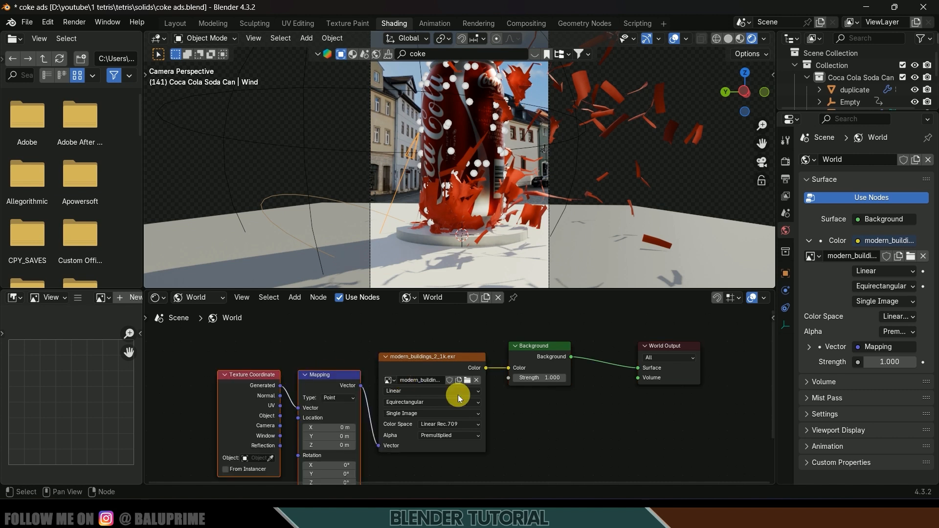
scroll(562, 411, down, 1)
middle_drag(589, 407, 619, 395)
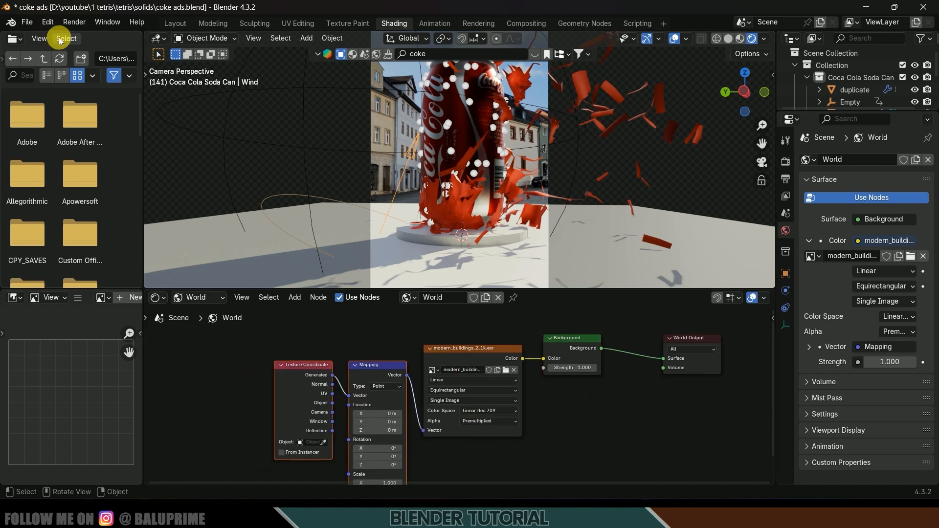
- Look up the Node Wrangler add-on by searching for "node" in the Preferences, and save the preferences
click(48, 23)
click(69, 176)
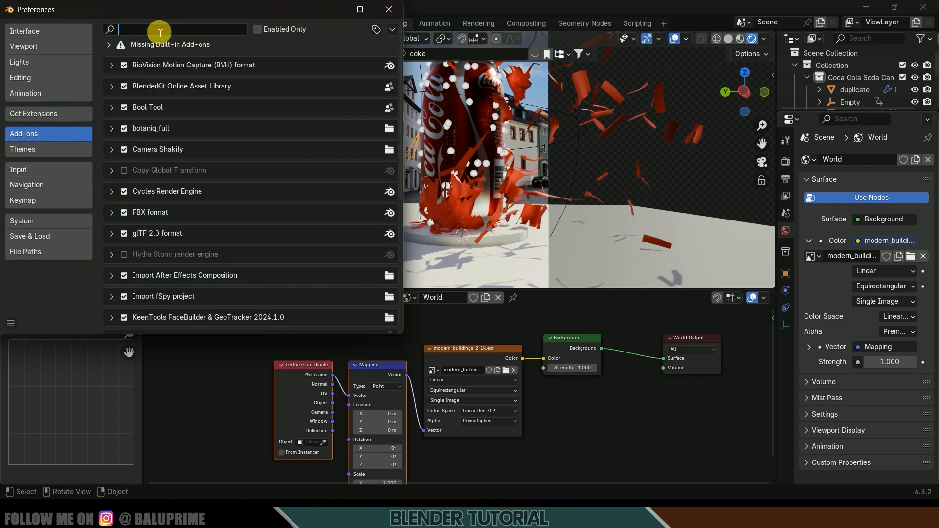
text(node)
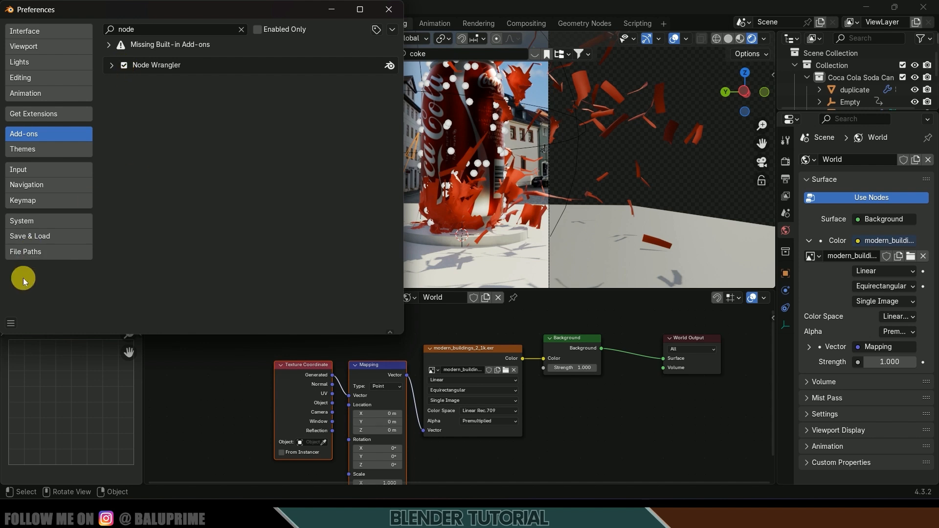
click(11, 322)
click(29, 283)
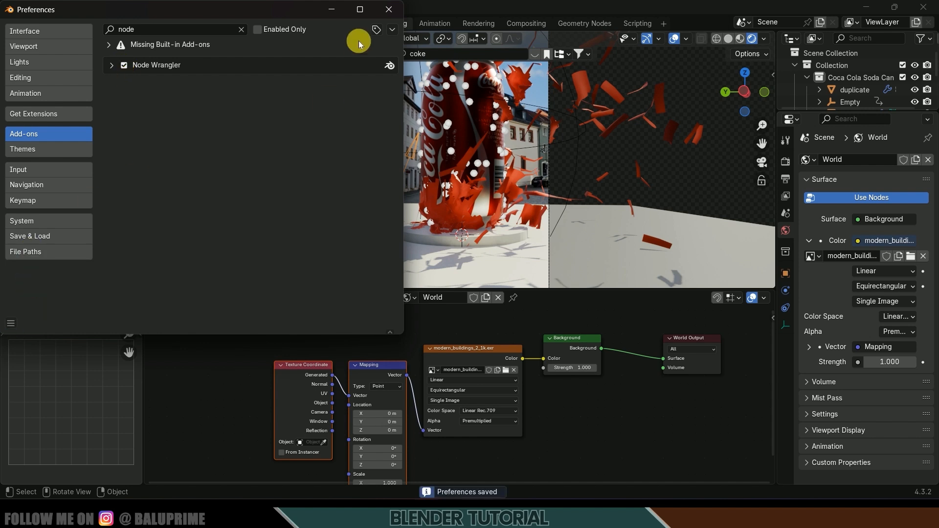
click(388, 8)
- Set the Mapping node's Z rotation to -111° to turn the HDRI lighting
click(464, 348)
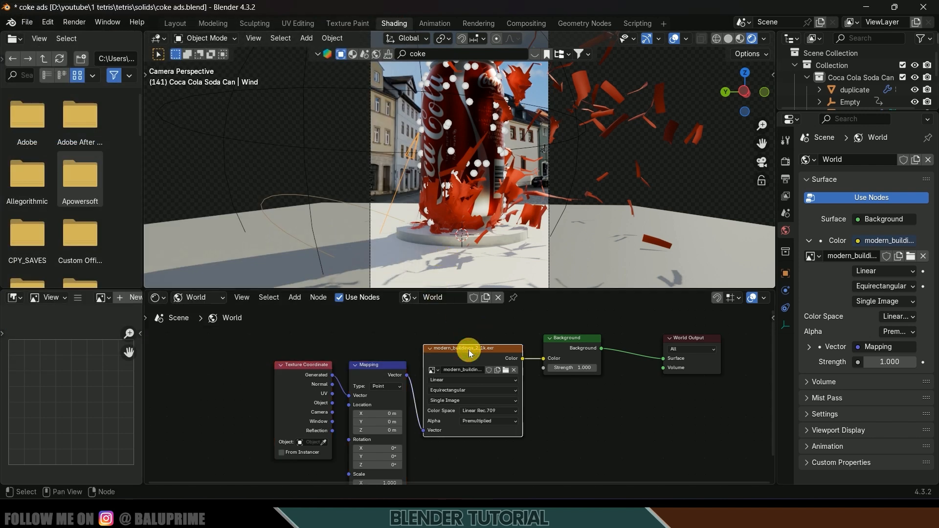
middle_drag(341, 329, 333, 288)
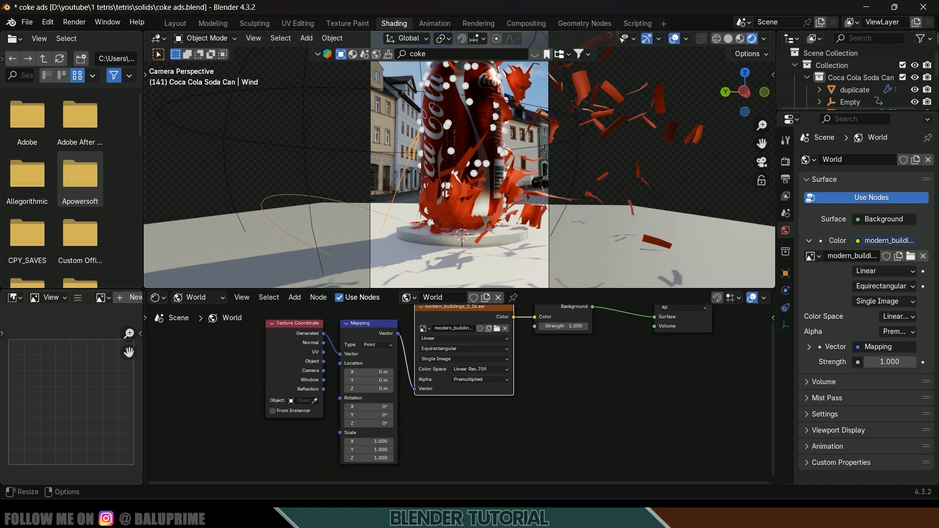
drag(369, 423, 317, 423)
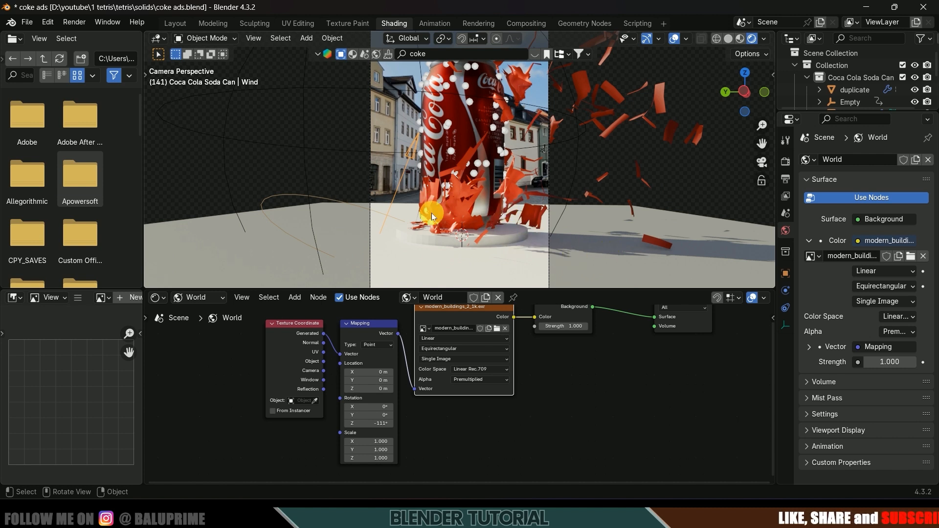
- Return to the Layout workspace, select the ground plane, and set the render engine to Cycles with GPU Compute as the device
click(175, 24)
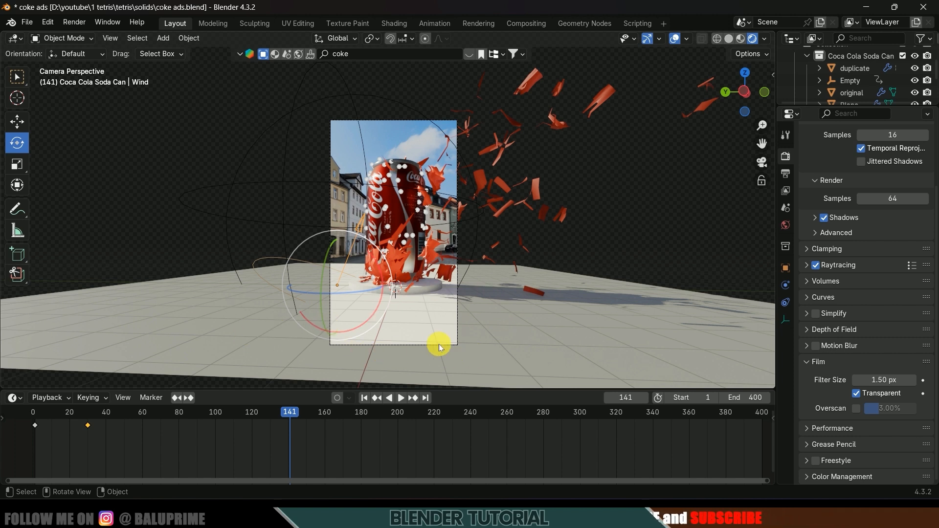
click(514, 343)
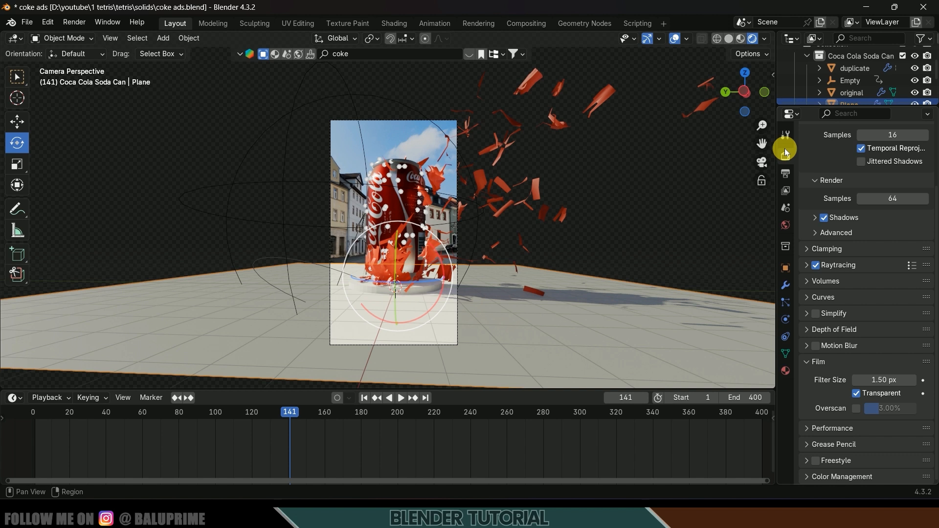
scroll(825, 174, up, 3)
click(899, 154)
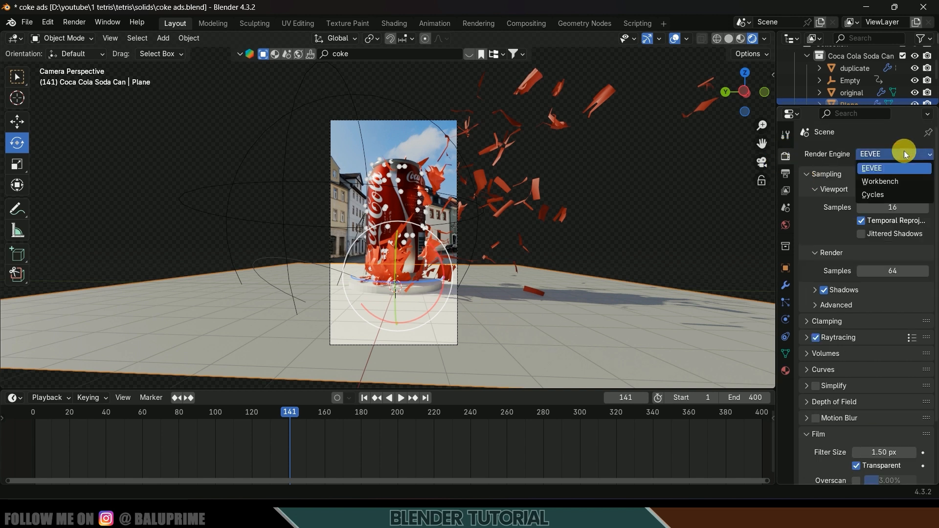
click(874, 195)
click(897, 184)
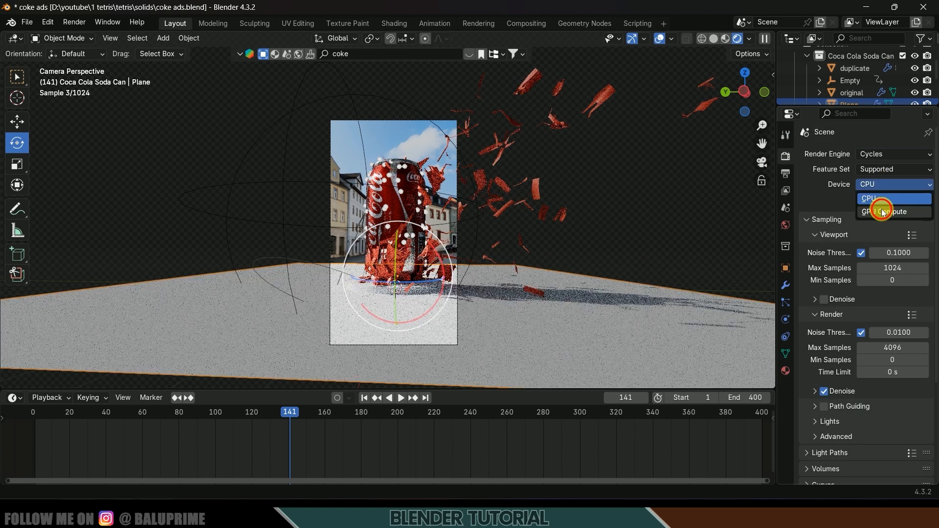
click(883, 212)
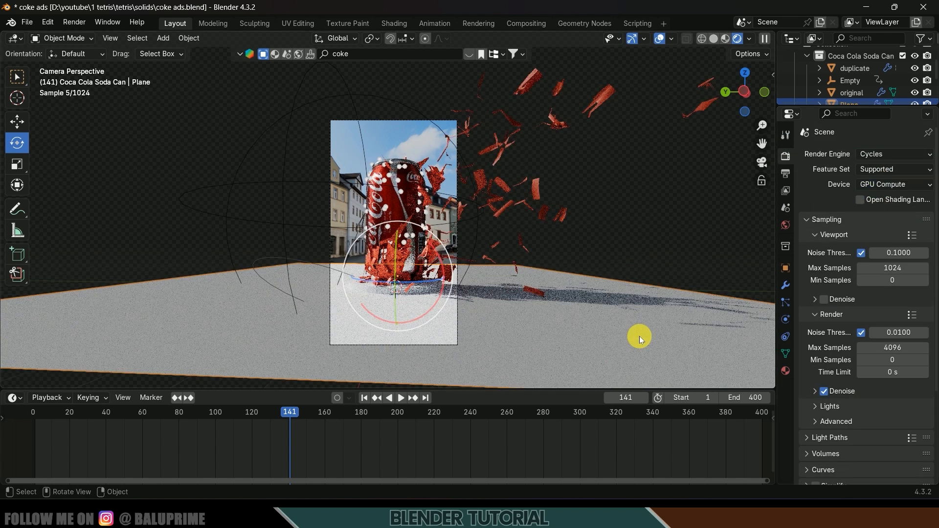
- Make the ground plane a Shadow Catcher in its object visibility settings
click(785, 269)
scroll(889, 383, down, 2)
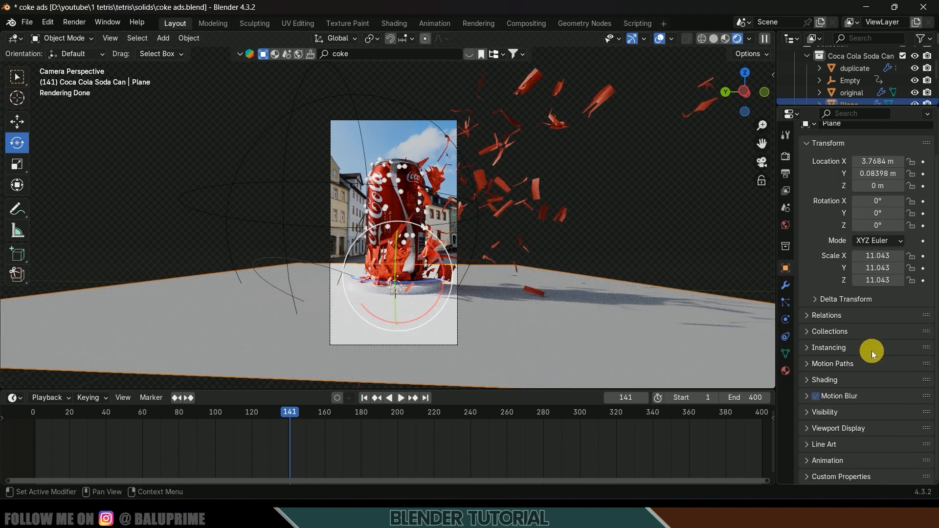
click(807, 428)
scroll(807, 428, down, 5)
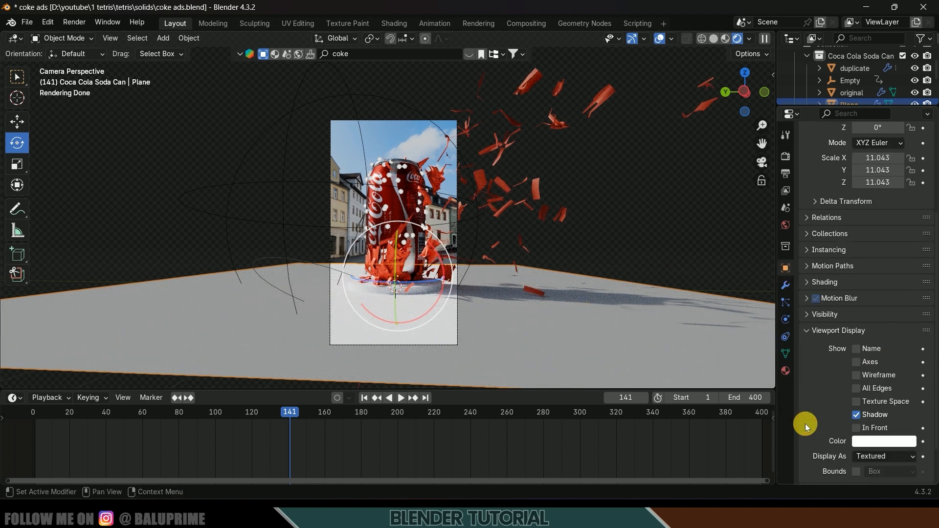
click(809, 316)
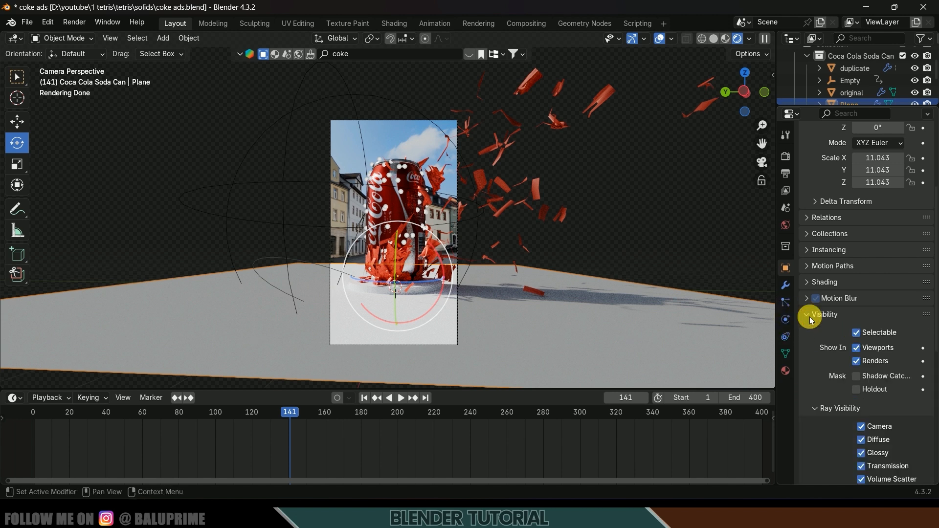
scroll(808, 351, down, 1)
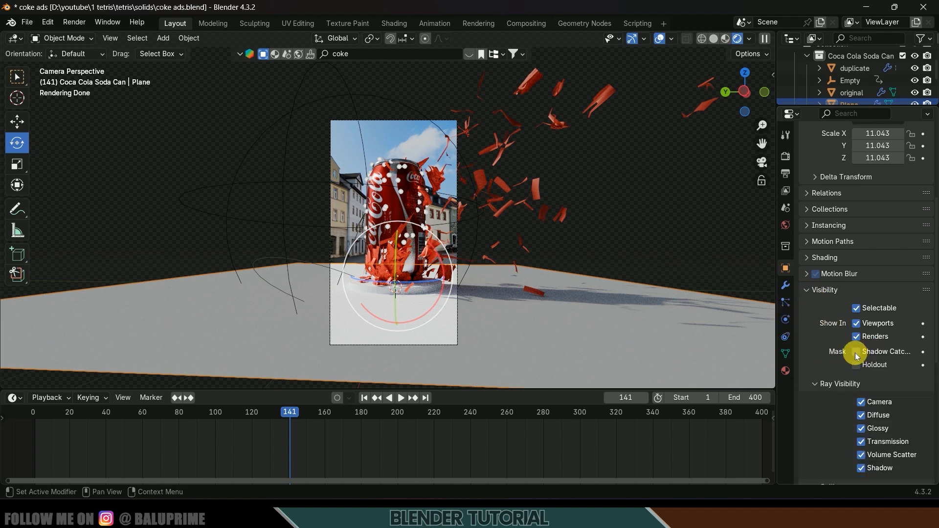
click(856, 352)
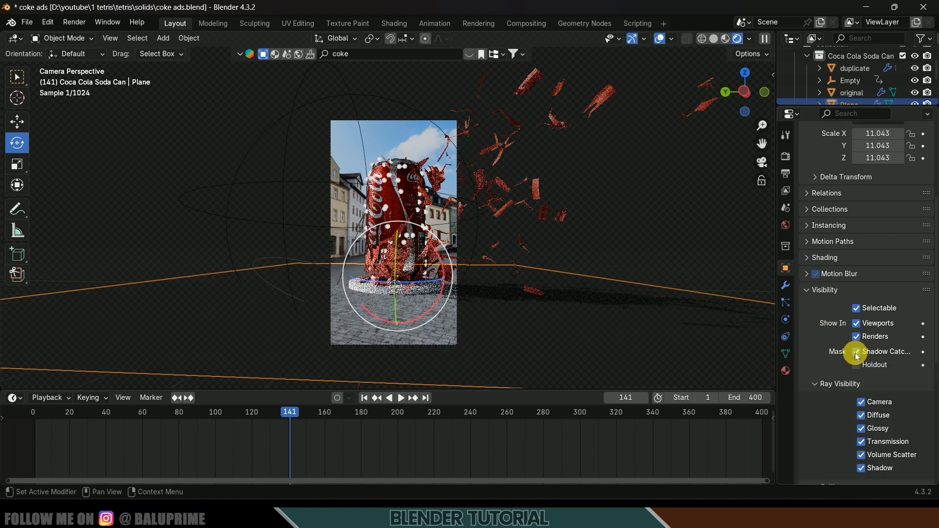
- Select the cylinder base beneath the can and create a new material for it
click(370, 292)
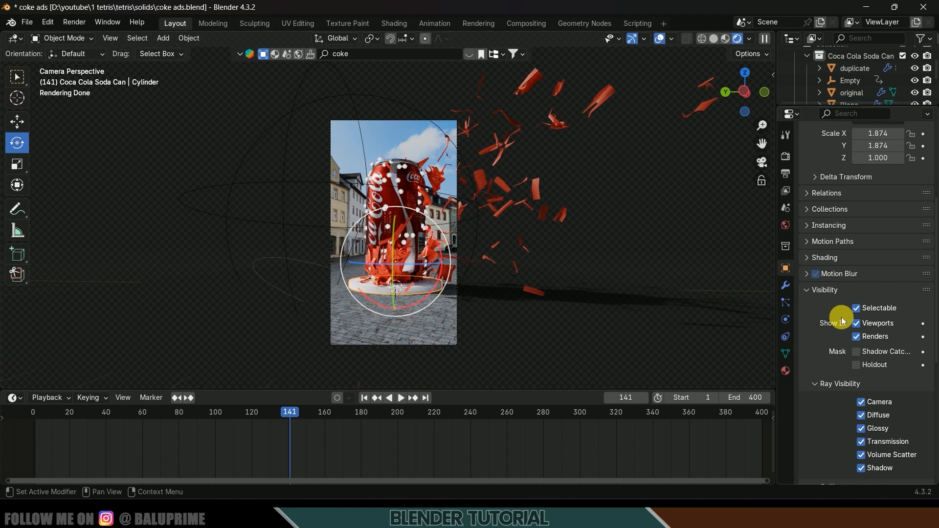
click(786, 371)
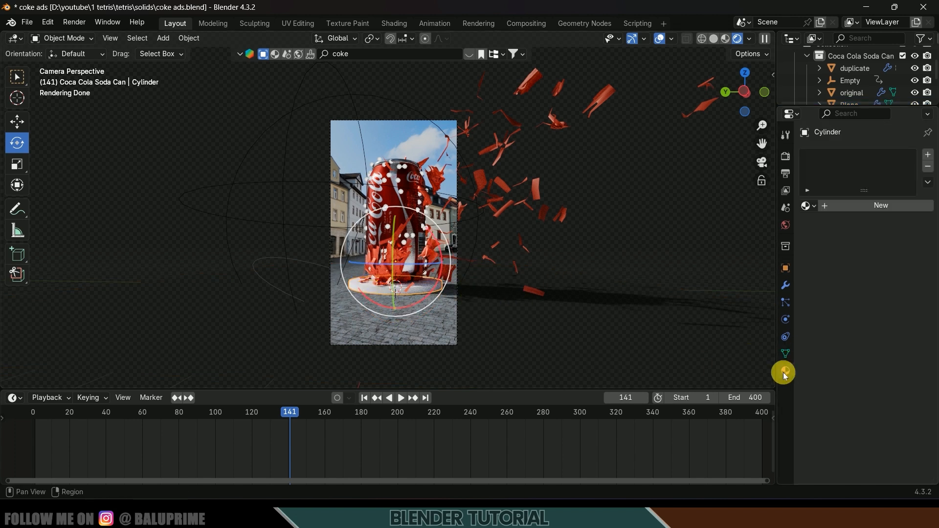
click(870, 207)
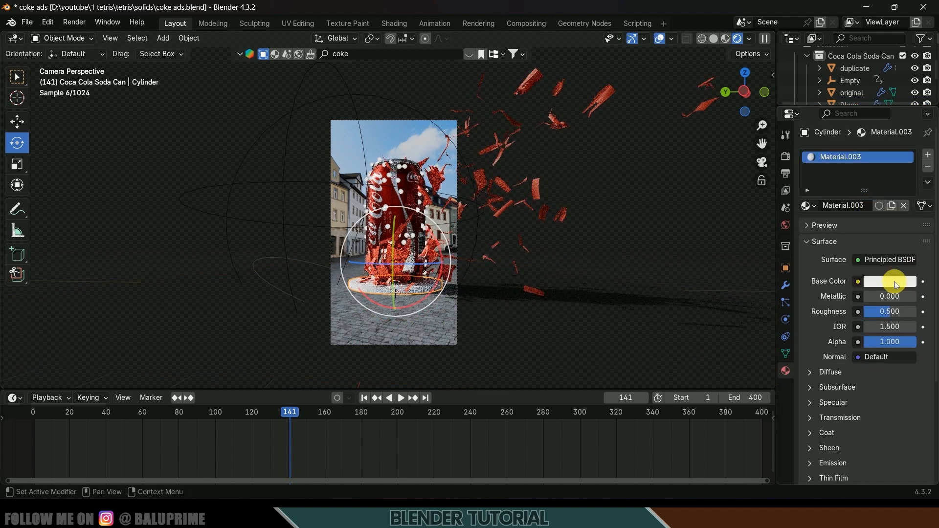
- Sample the base material's color from the street pavement and set Metallic to 0.138 and Roughness to 0.583
click(897, 280)
click(904, 264)
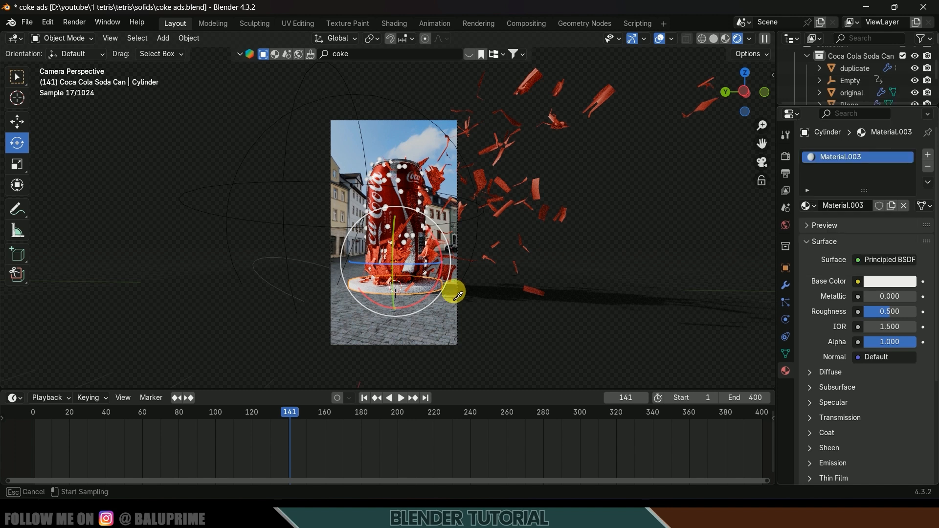
click(379, 326)
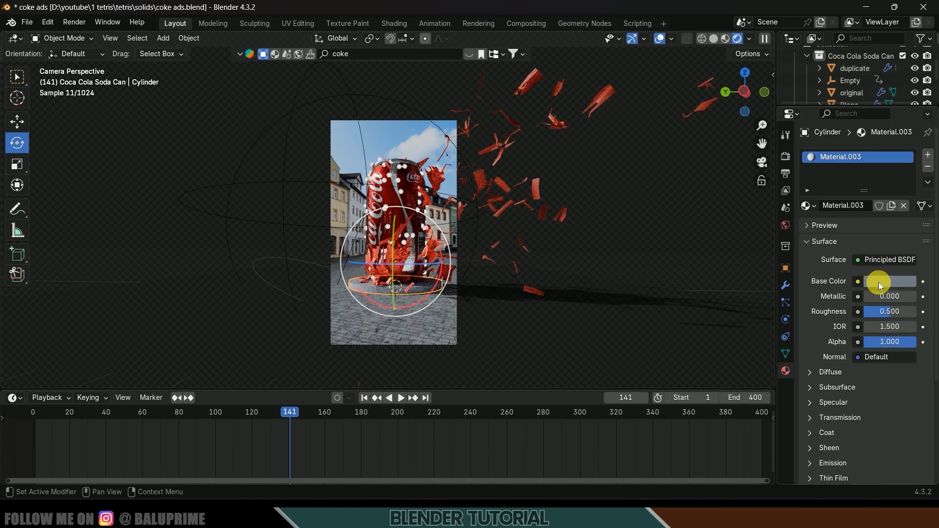
drag(877, 296, 891, 310)
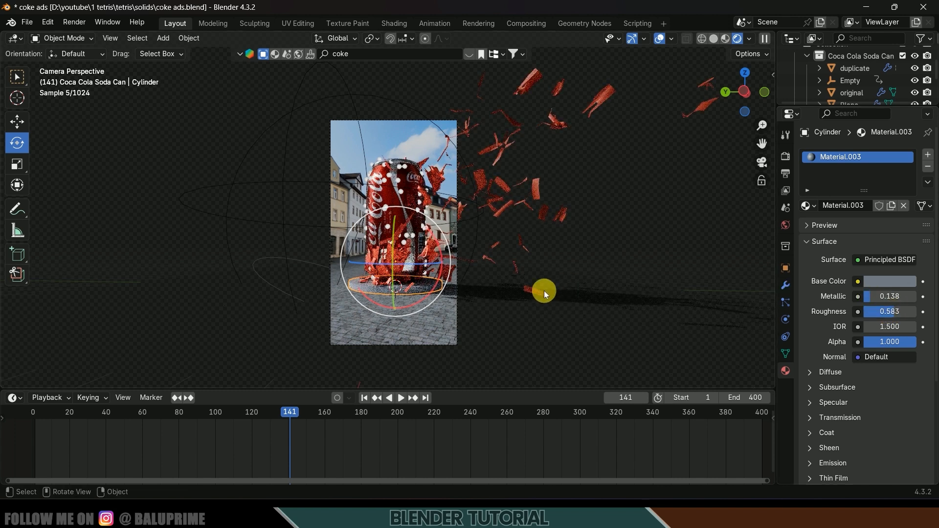
- Switch the render engine to EEVEE and show the cylinder base in solid shading
scroll(543, 290, up, 1)
middle_drag(313, 313, 387, 251)
scroll(361, 328, up, 2)
click(785, 174)
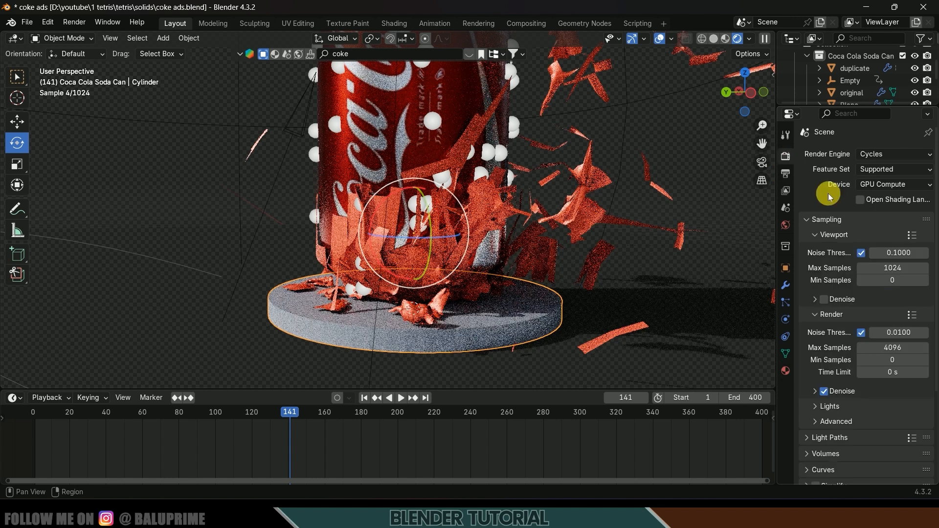
click(875, 155)
click(875, 168)
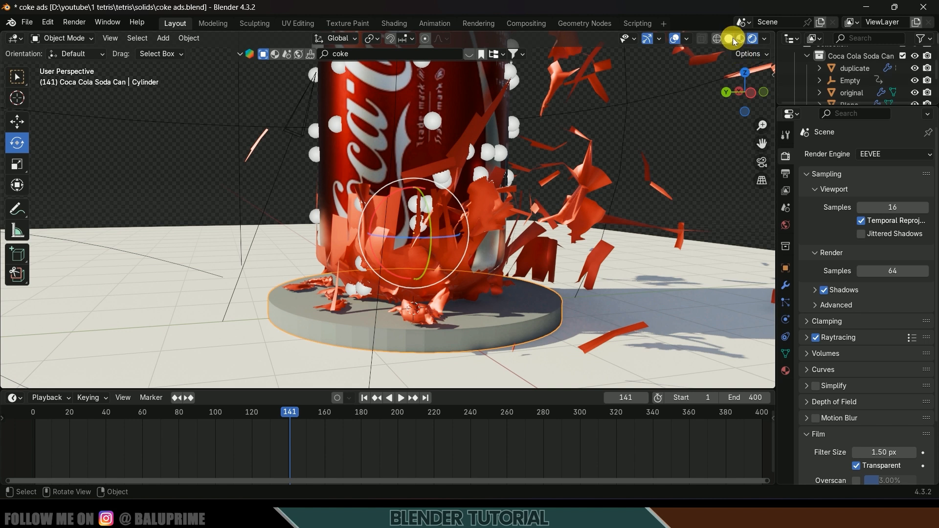
click(333, 332)
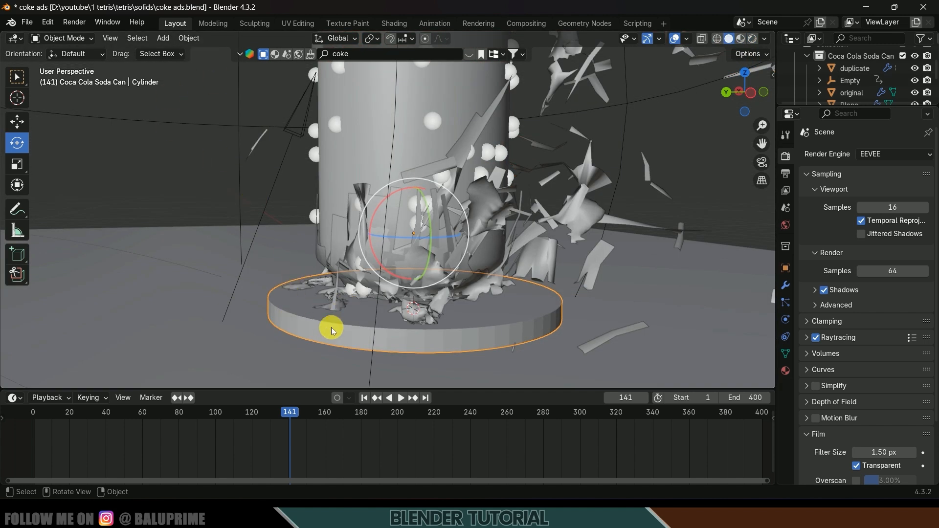
- Extrude the cylinder base's top face in place and scale it to 0.945, leaving an outer rim
key(Tab)
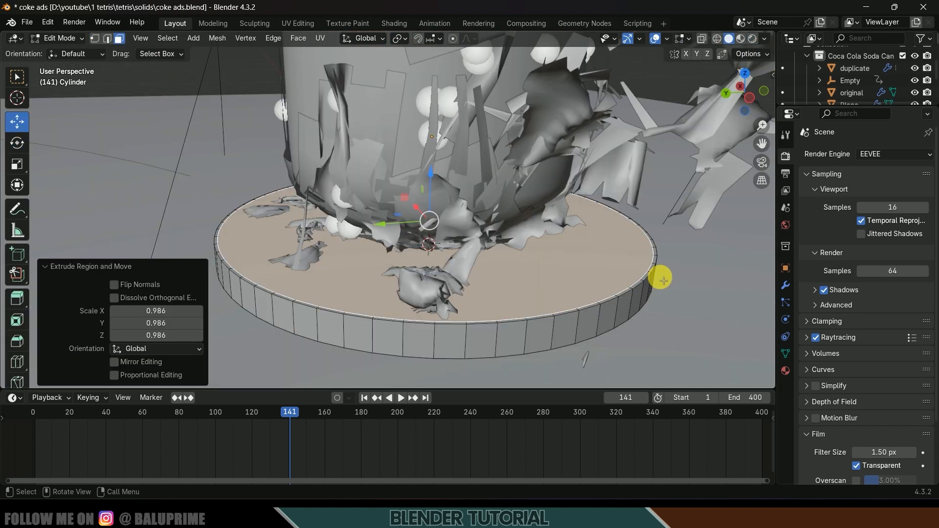
key(s)
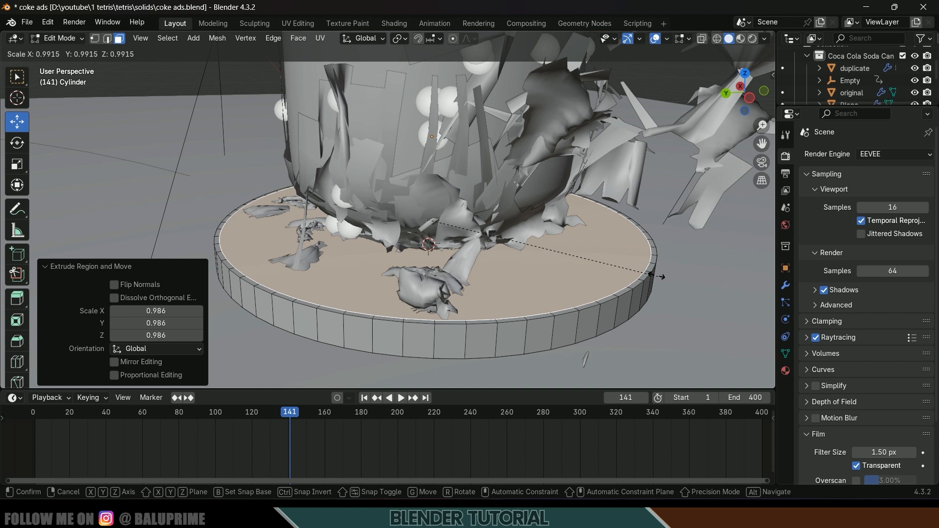
click(280, 246)
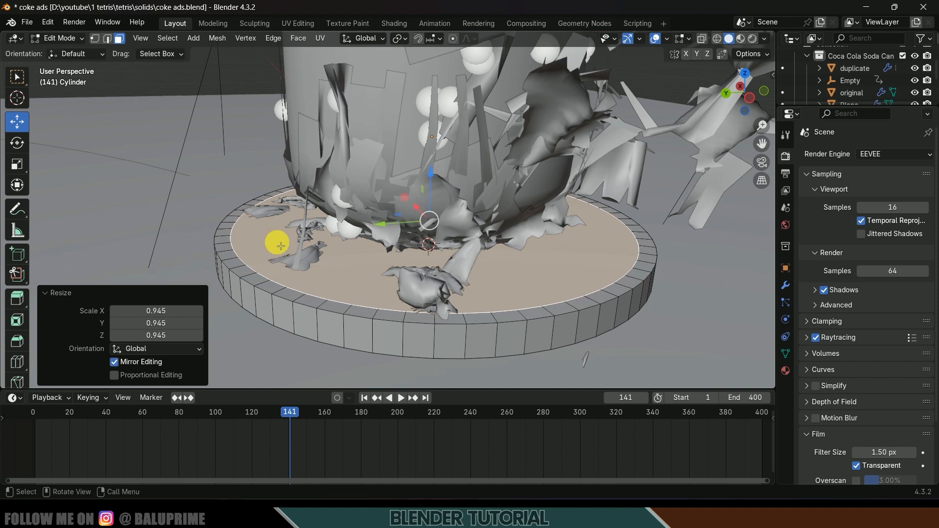
- Select the ring of rim faces around the base's top and extrude it upward about 0.05 m
click(260, 283)
alt+click(267, 287)
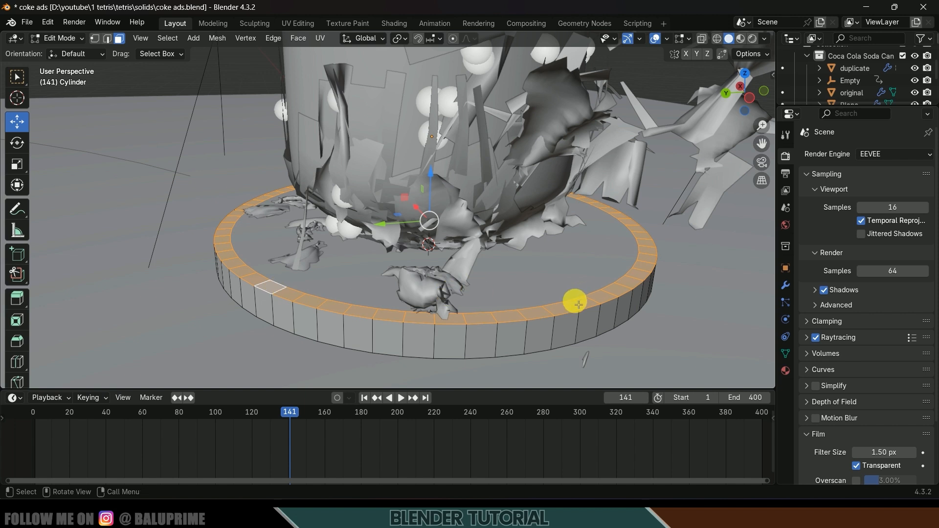
key(e)
key(c)
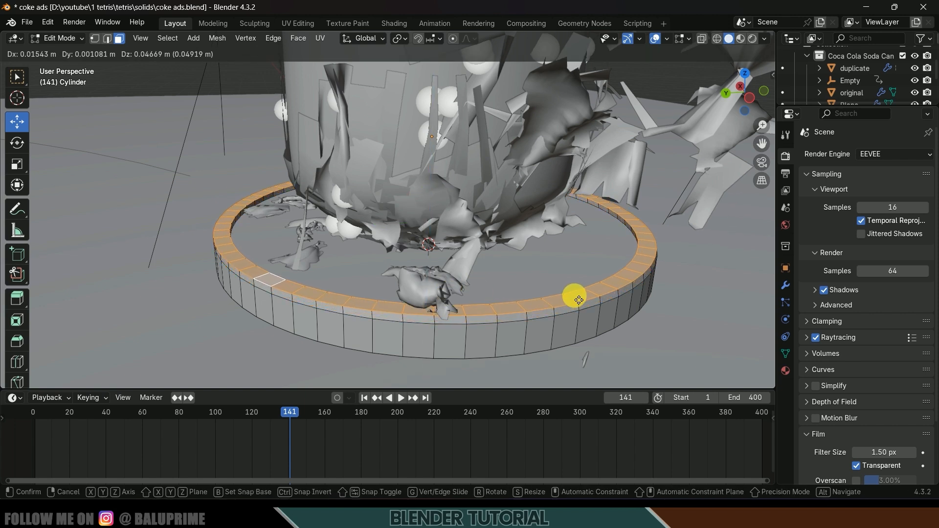
click(578, 300)
click(581, 295)
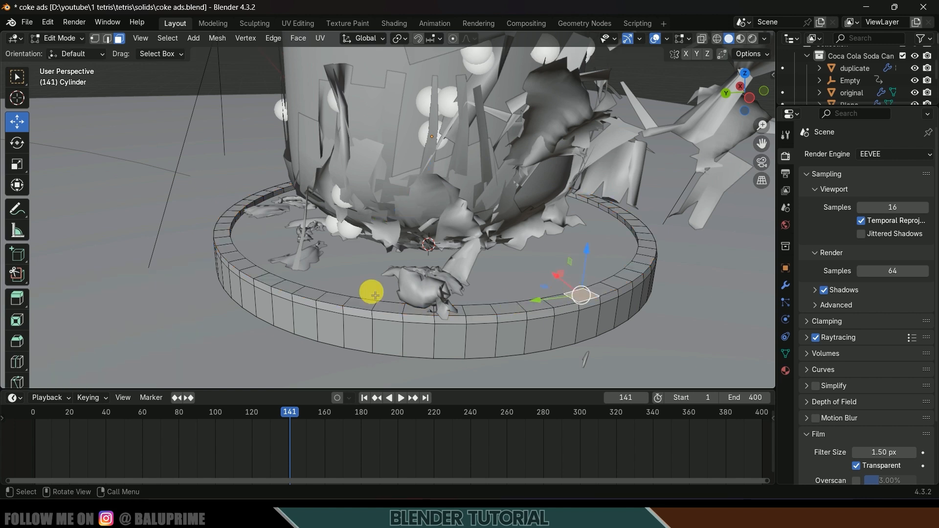
- Add two loop cuts around the top of the rim, one near the outer edge at factor 0.649 and one near the inner edge
key(ctrl+r)
click(313, 297)
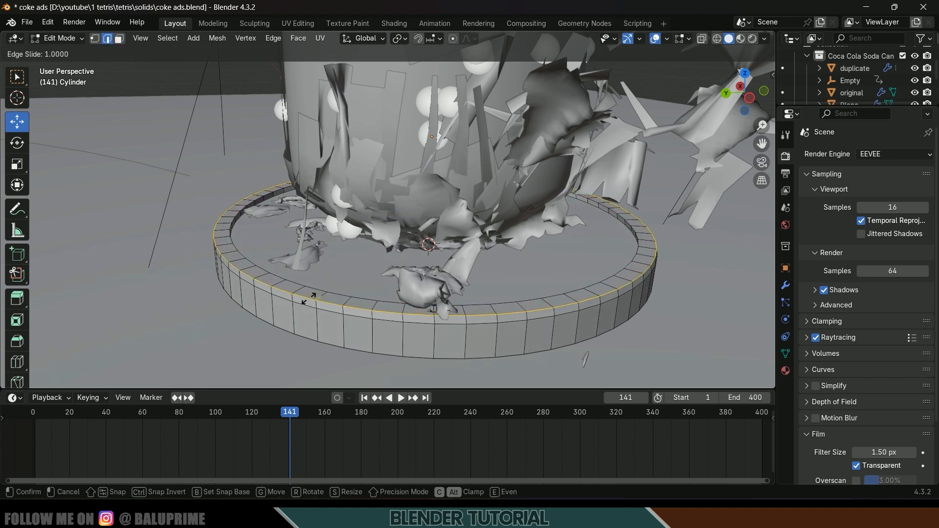
click(315, 303)
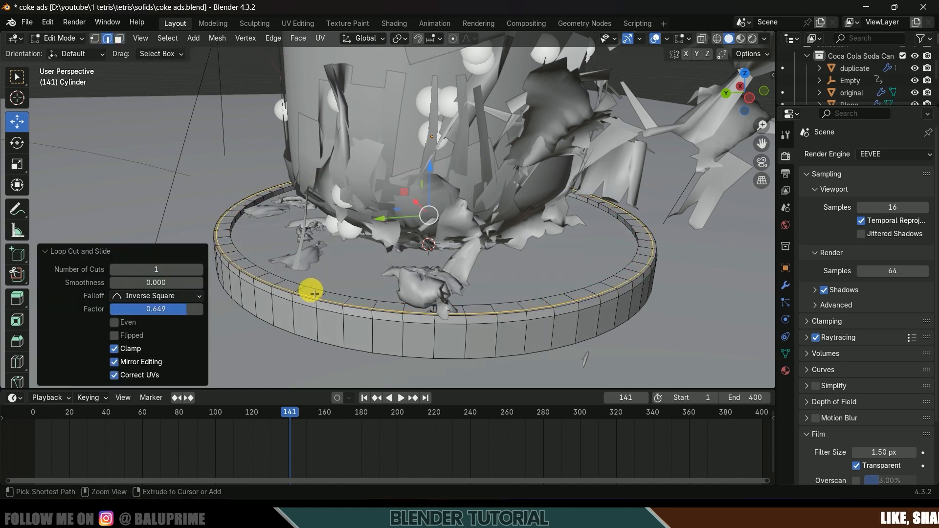
key(g)
key(g)
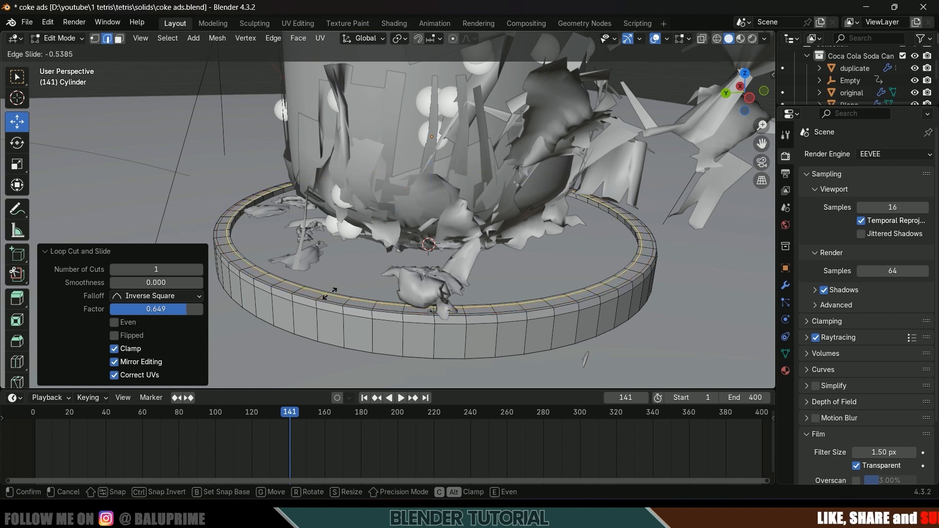
click(324, 324)
- Add a loop cut around the base's side wall near its lower edge, at factor 0.740
click(321, 332)
alt+click(319, 329)
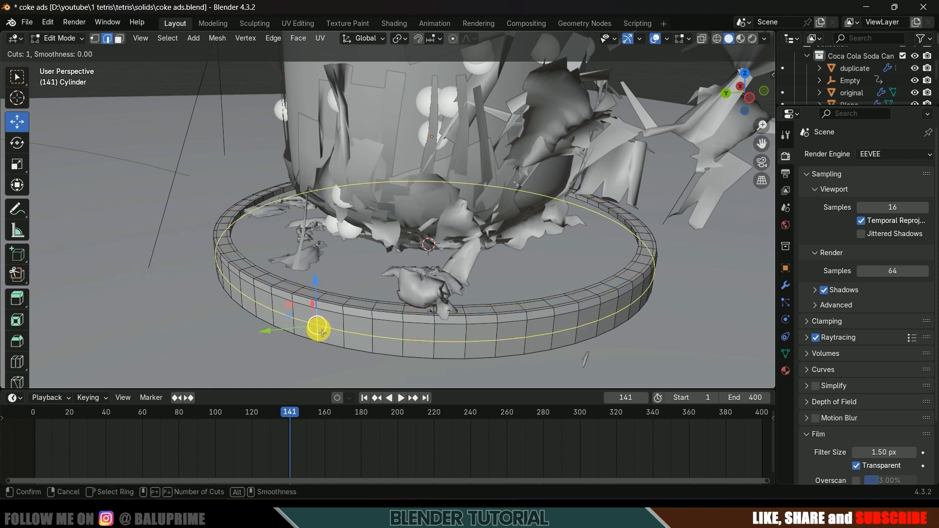
key(g)
key(g)
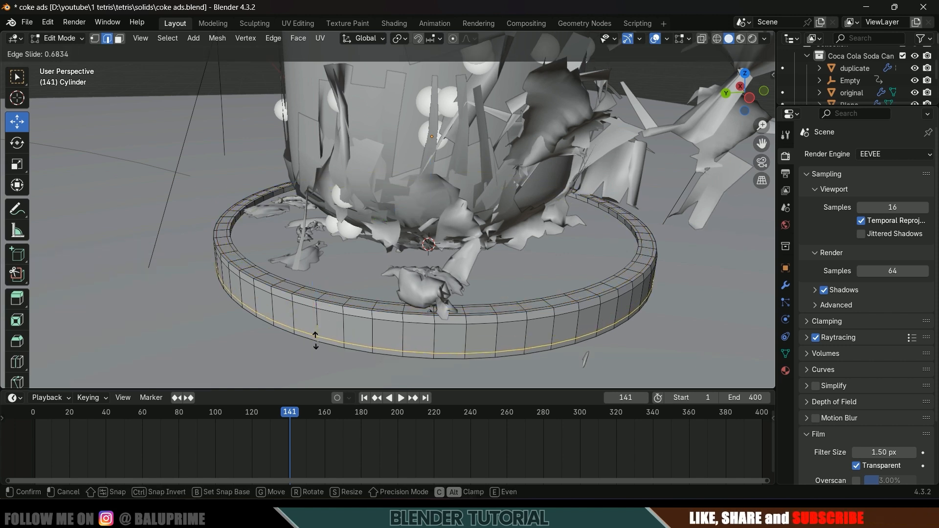
click(313, 339)
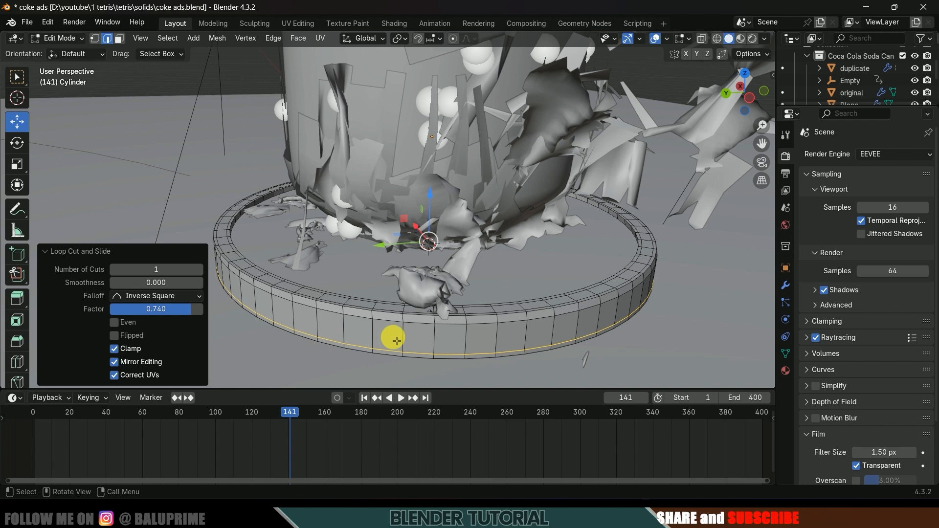
- Leave Edit Mode and apply Shade Auto Smooth to the cylinder base at 30°
key(Tab)
right_click(531, 324)
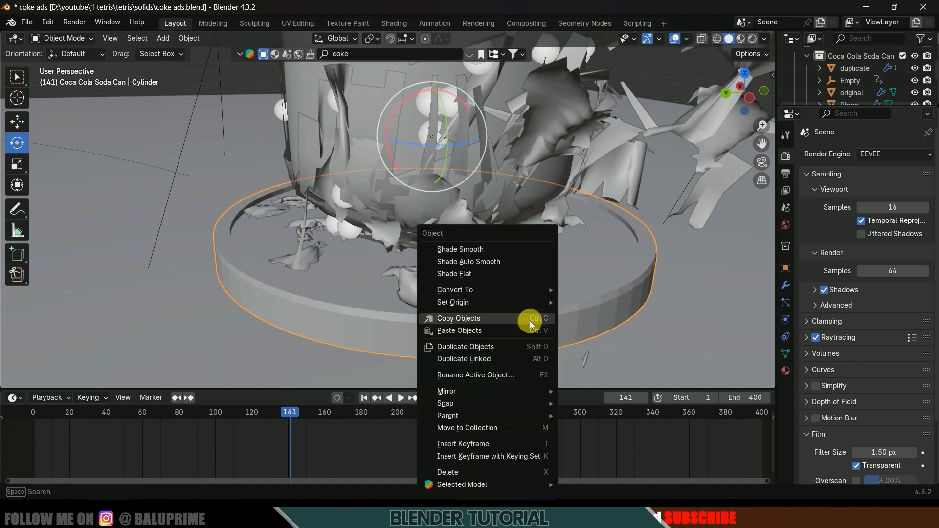
click(457, 262)
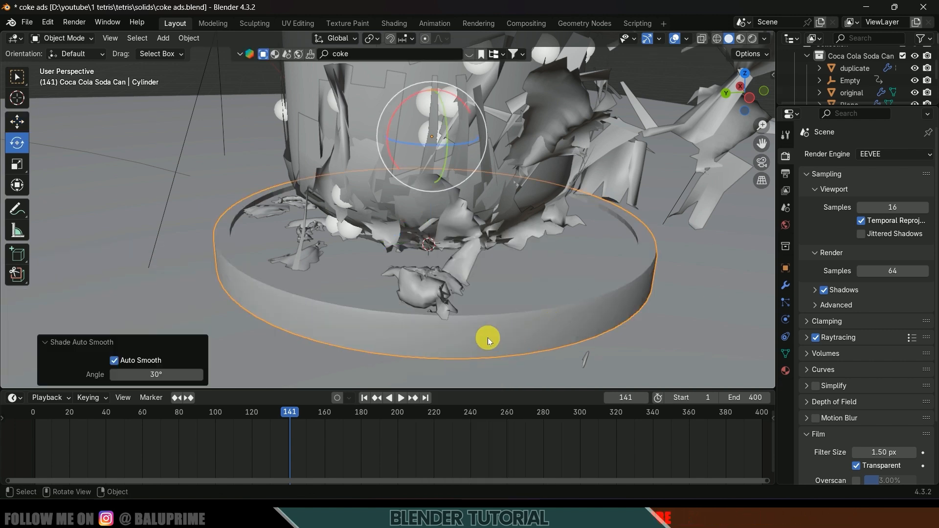
- Save the file and set the render engine to Cycles in the rendered camera view
middle_drag(488, 338, 588, 283)
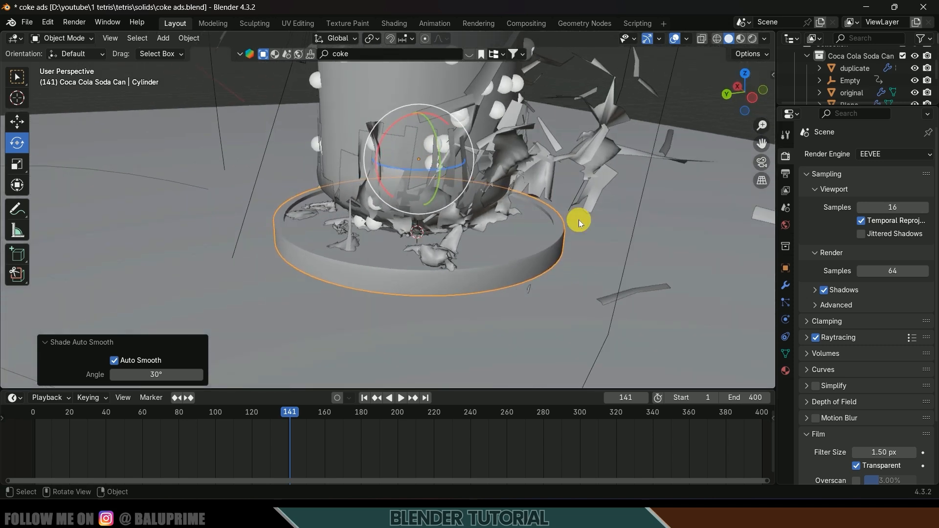
key(KP_0)
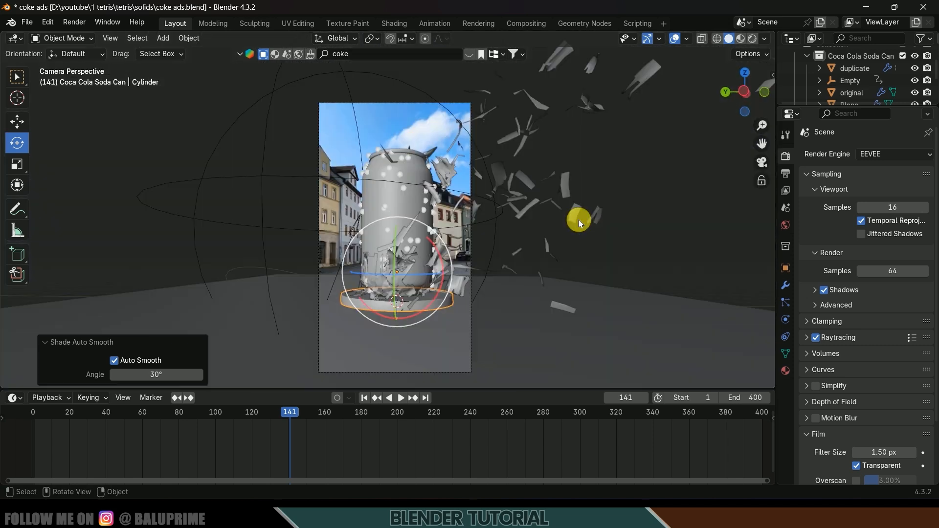
click(752, 39)
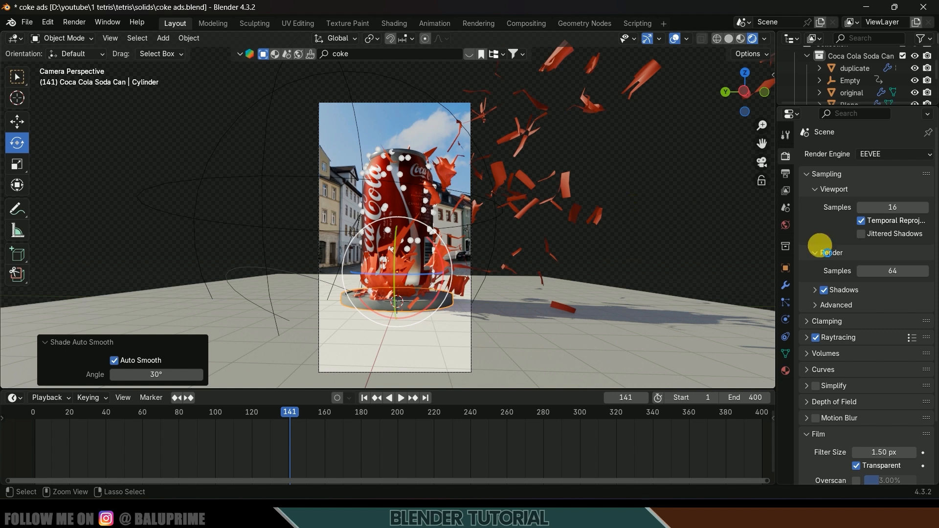
key(ctrl+s)
click(893, 153)
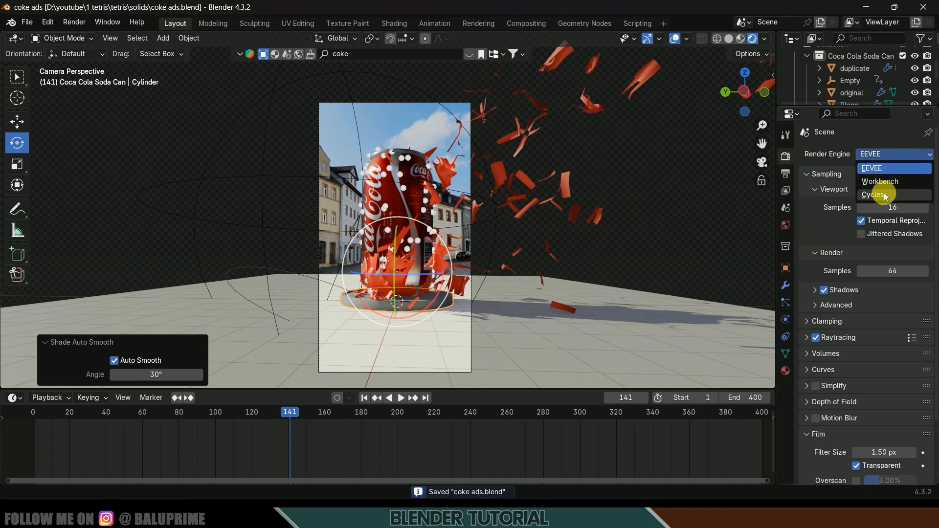
key(c)
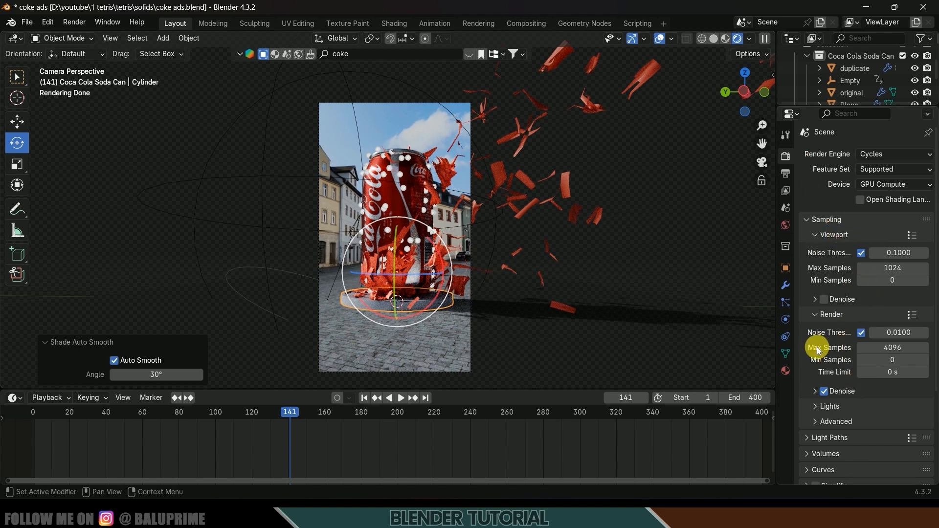
- Set the Cycles render Max Samples to 32 and the render Noise Threshold to 0.1
click(895, 351)
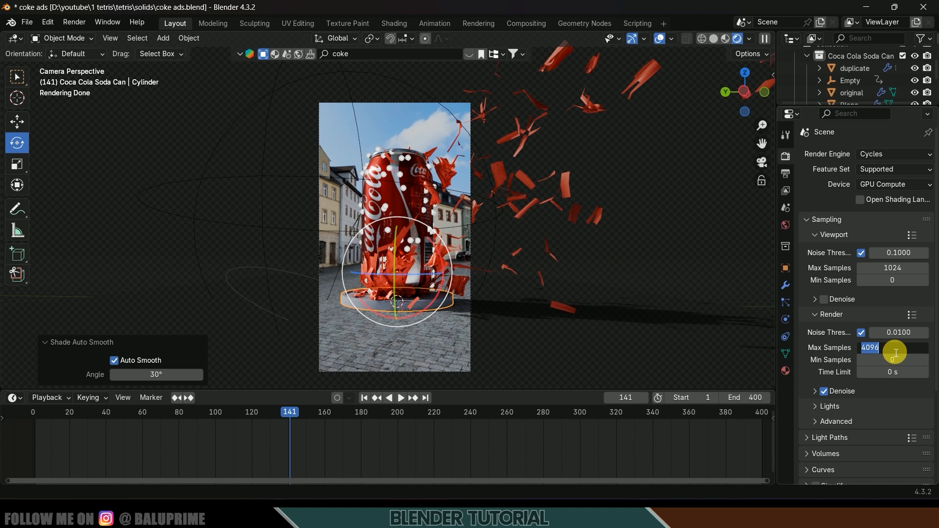
text(32)
key(Return)
click(904, 339)
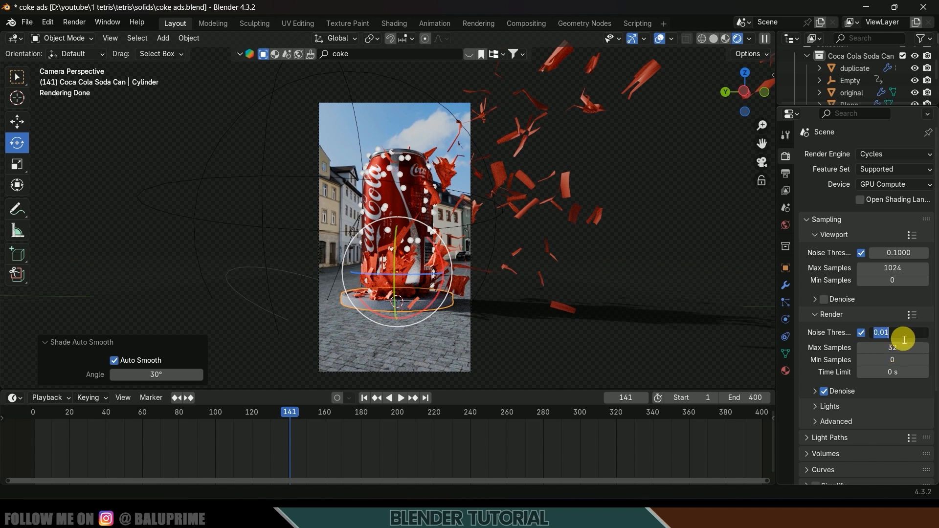
text(0.1)
key(Return)
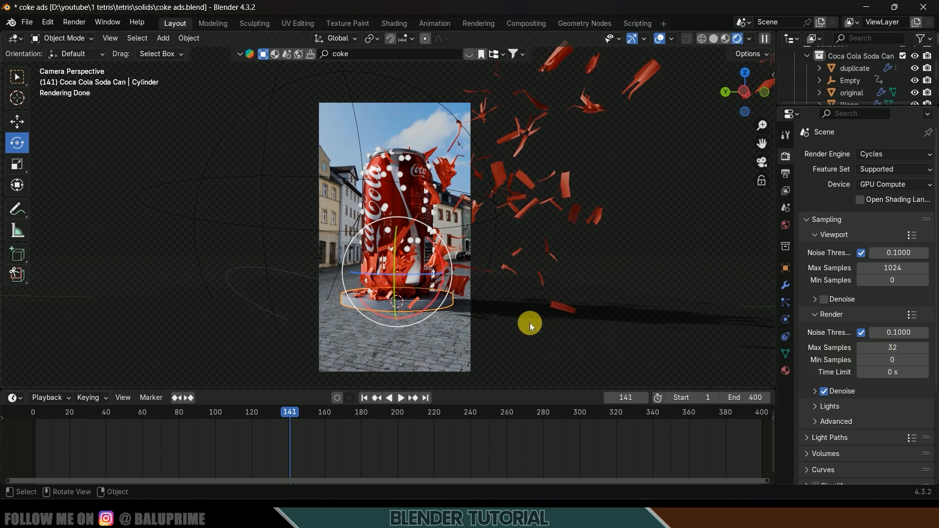
- Switch the render engine back to EEVEE for a close view of the cylinder base
middle_drag(620, 264, 544, 208)
scroll(509, 299, up, 3)
click(788, 156)
click(893, 154)
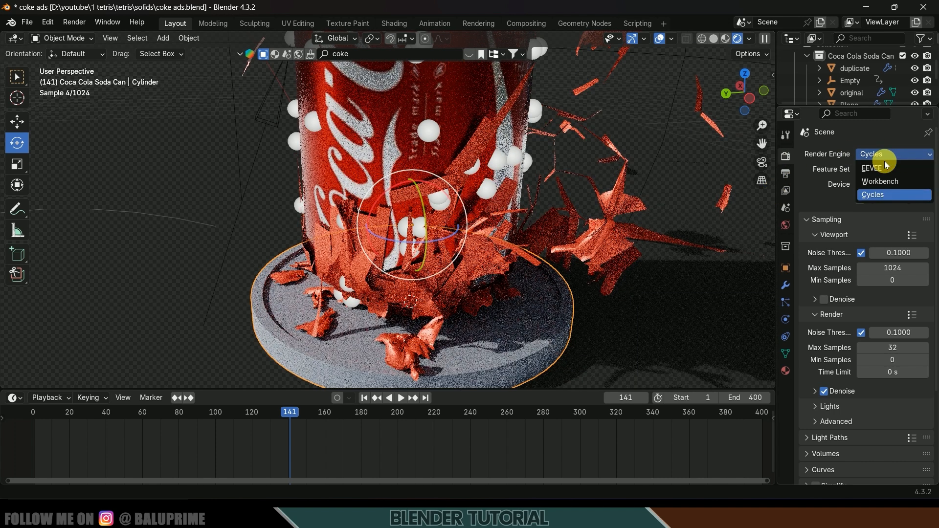
middle_drag(570, 282, 559, 267)
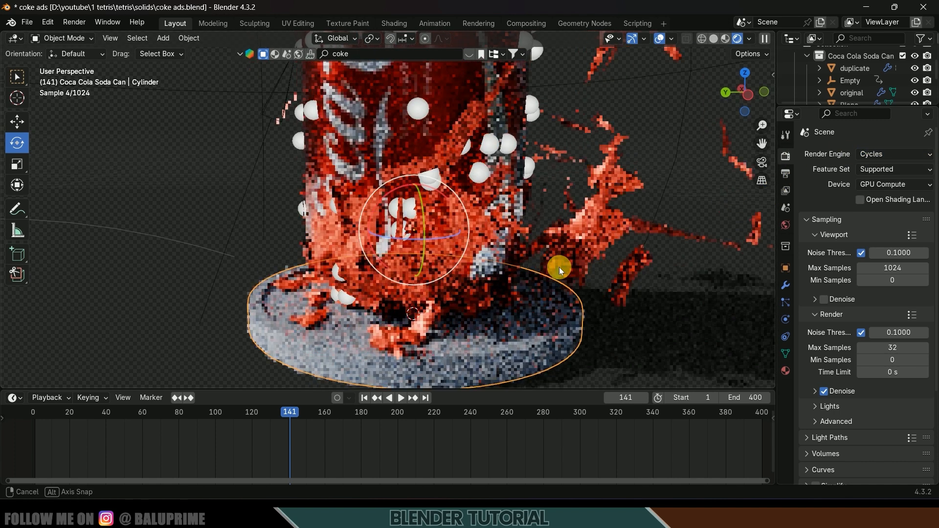
click(893, 154)
click(872, 167)
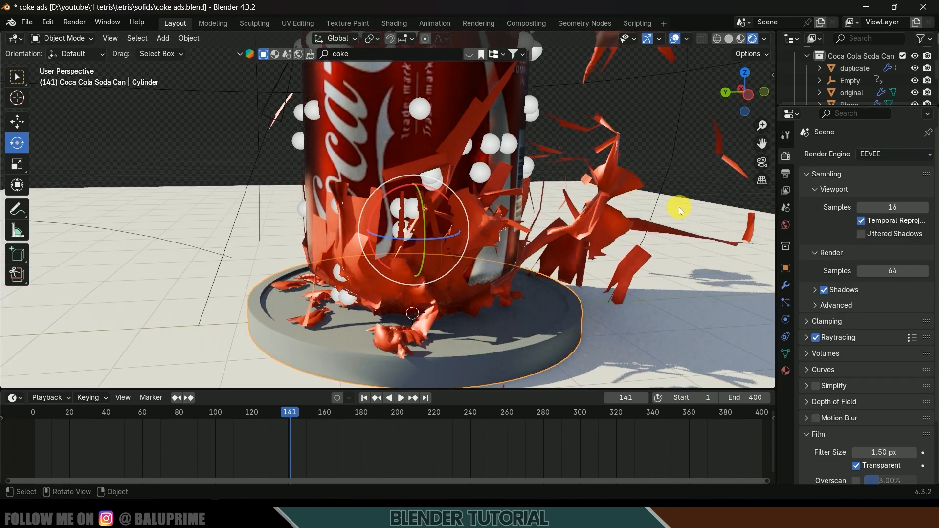
- Search the asset library's materials for granite, apply the brown-and-white speckled one to the cylinder base, and open its mesh in Edit Mode
middle_drag(544, 290, 493, 211)
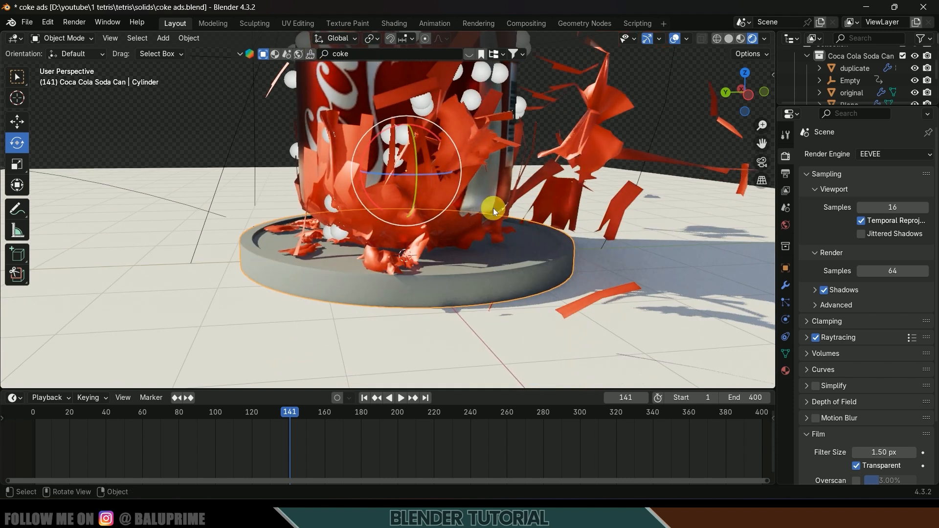
click(275, 53)
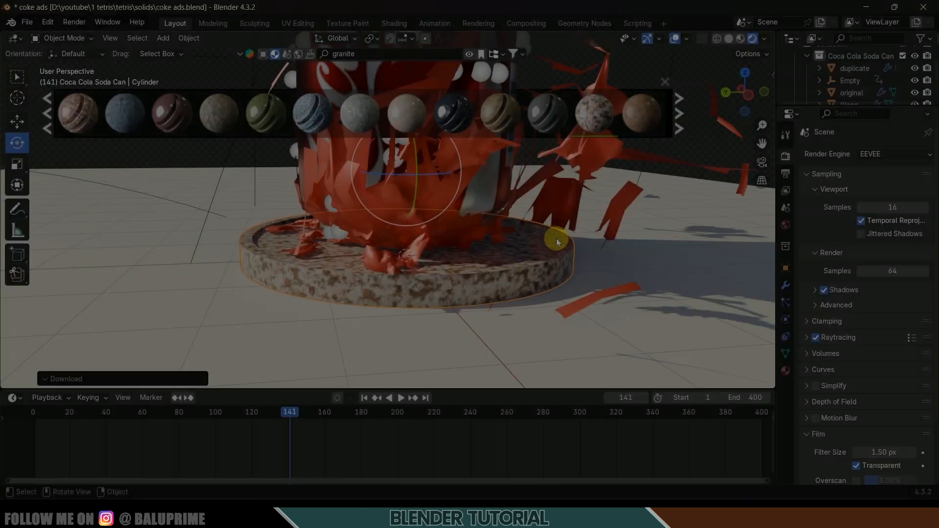
mouse_move(593, 126)
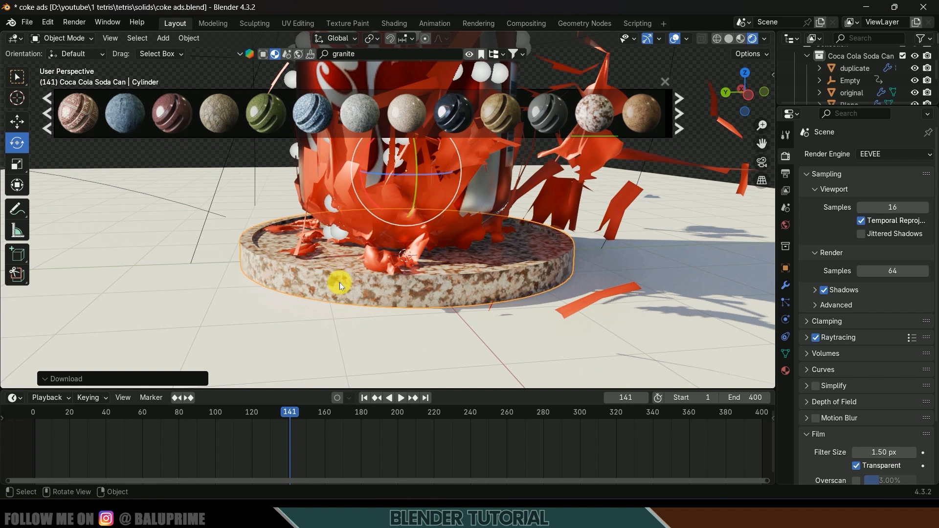
key(Tab)
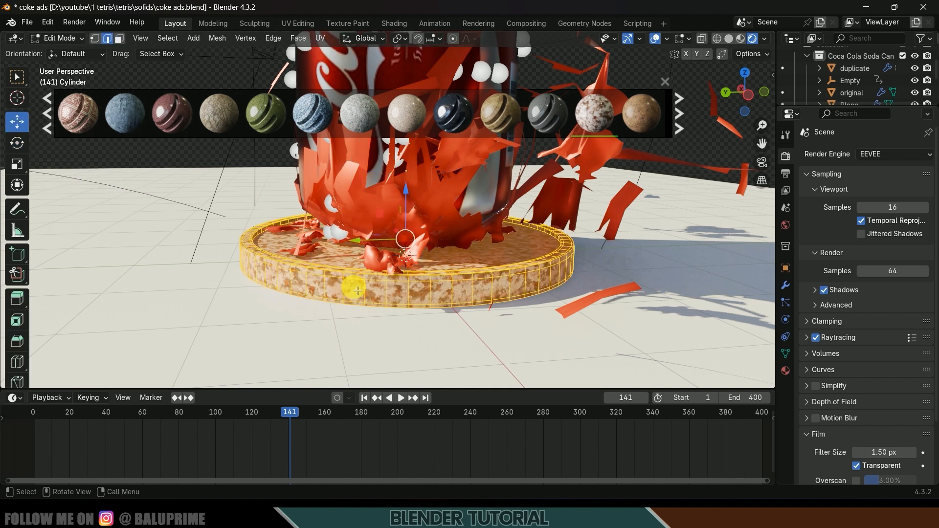
- Unwrap the cylinder base's mesh with Smart UV Project using the default settings and return to Object Mode
key(u)
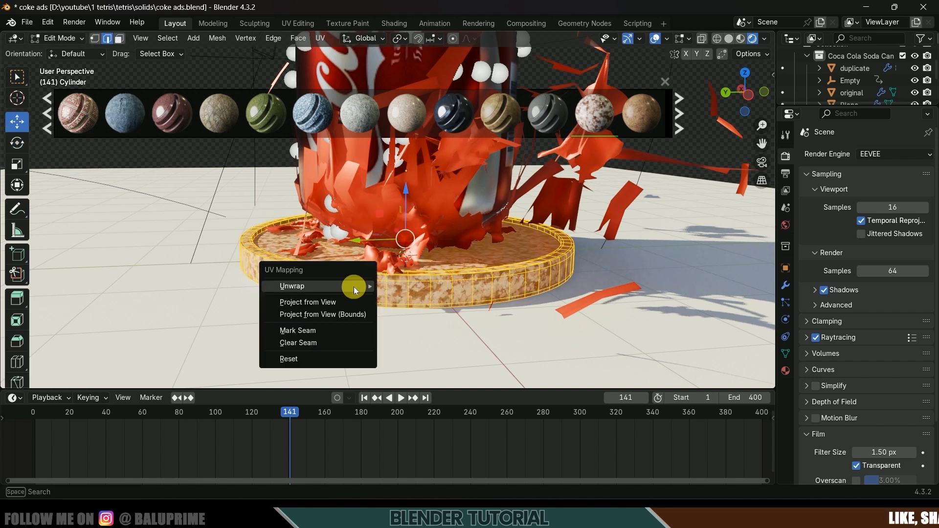
mouse_move(353, 287)
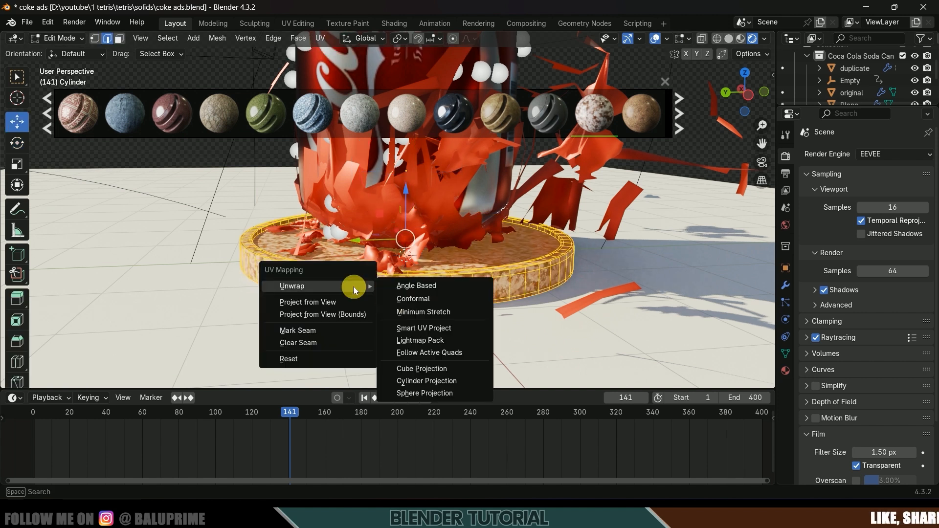
click(431, 328)
click(399, 438)
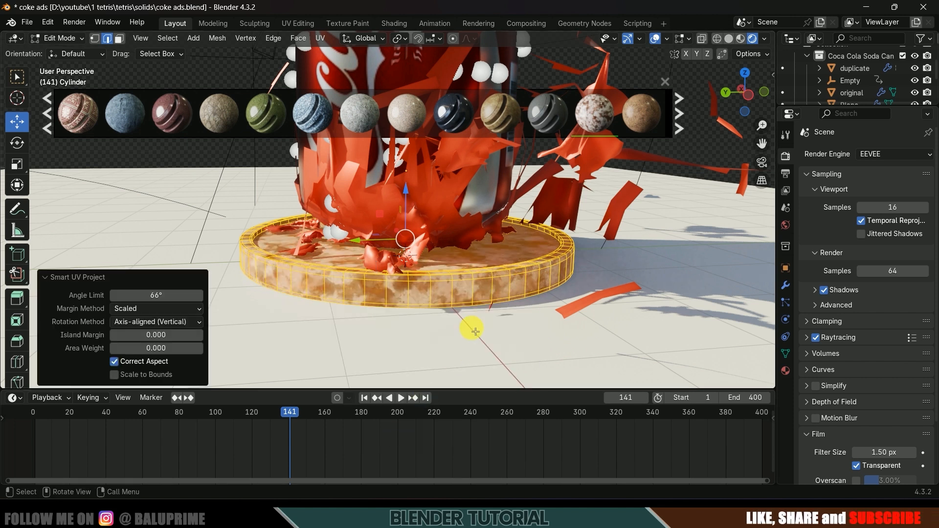
key(Tab)
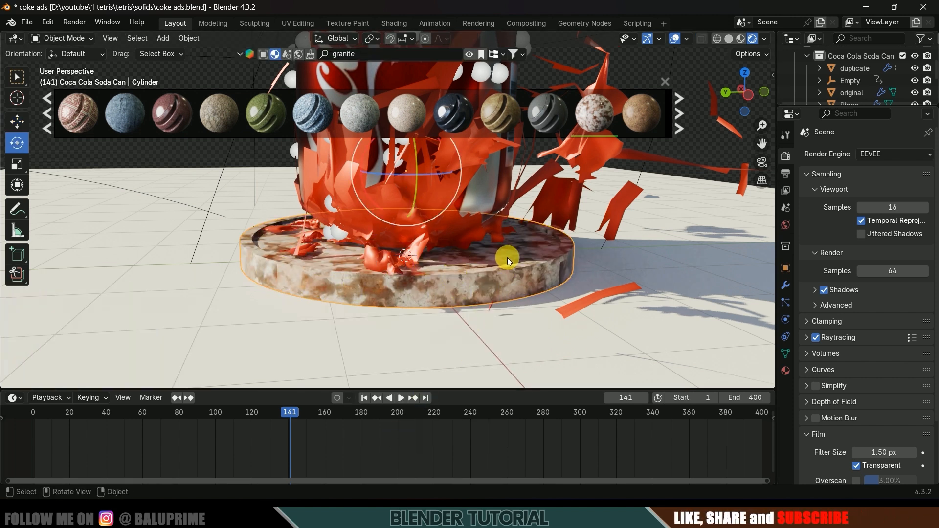
- Recolour the torn shell's material to bright blue, with Metallic at 0.743 and Roughness at 0.234
scroll(474, 242, down, 1)
shift+middle_drag(468, 235, 433, 311)
middle_drag(356, 322, 359, 303)
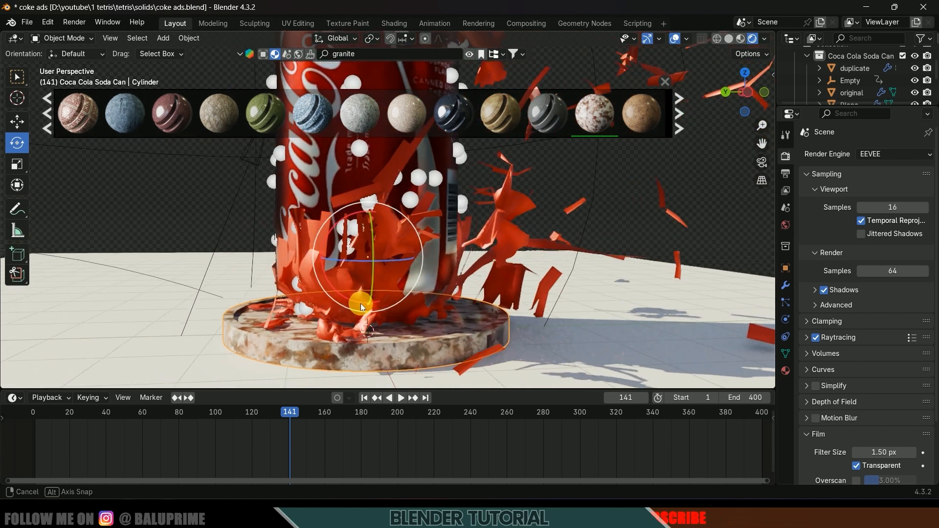
click(305, 278)
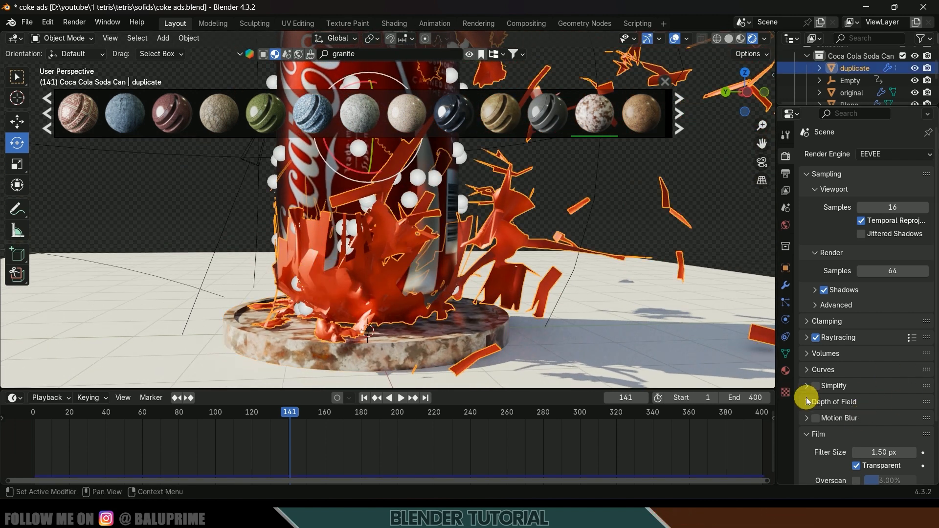
click(784, 371)
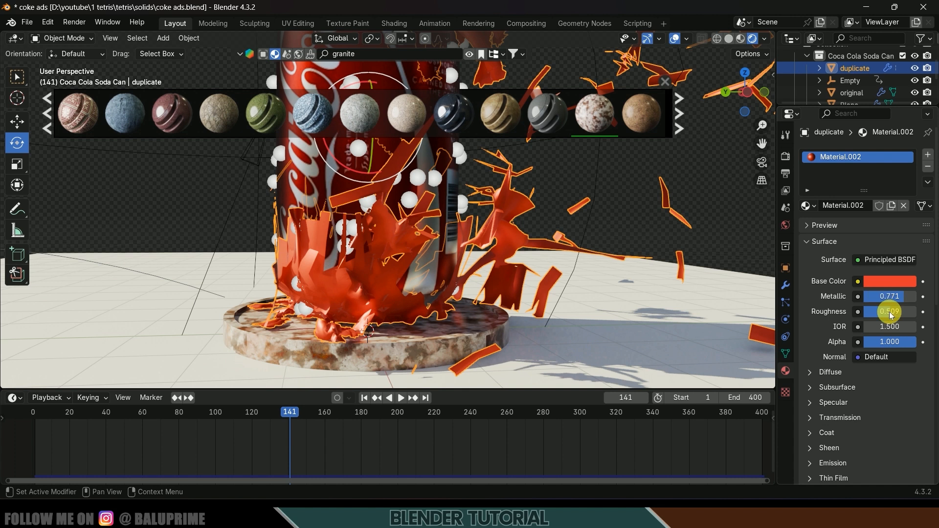
drag(882, 312, 869, 313)
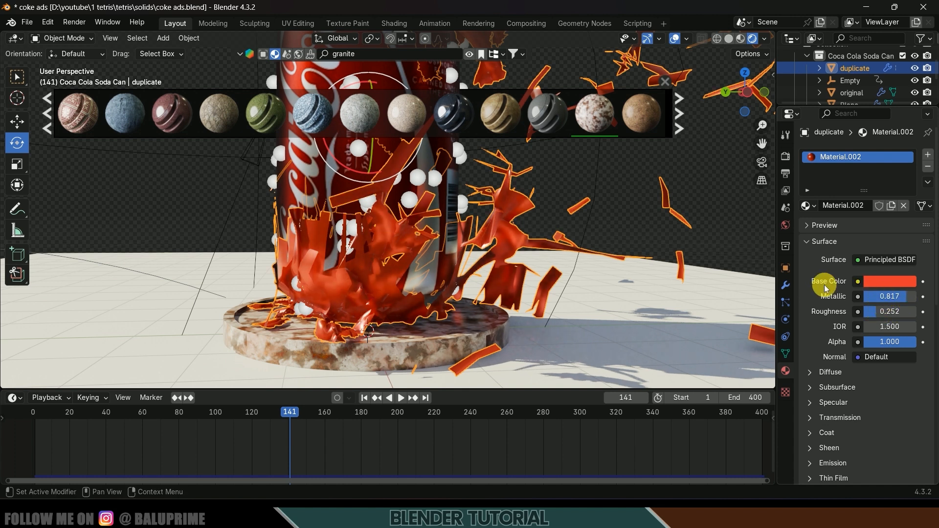
click(883, 283)
mouse_move(848, 149)
mouse_down()
mouse_move(867, 131)
mouse_move(867, 117)
mouse_move(860, 123)
mouse_move(875, 93)
mouse_move(864, 93)
mouse_up()
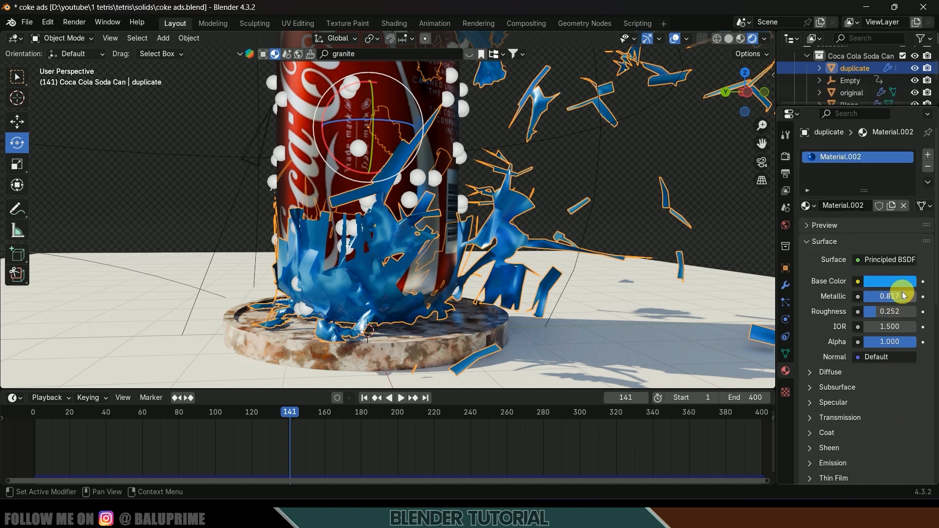
drag(906, 296, 887, 312)
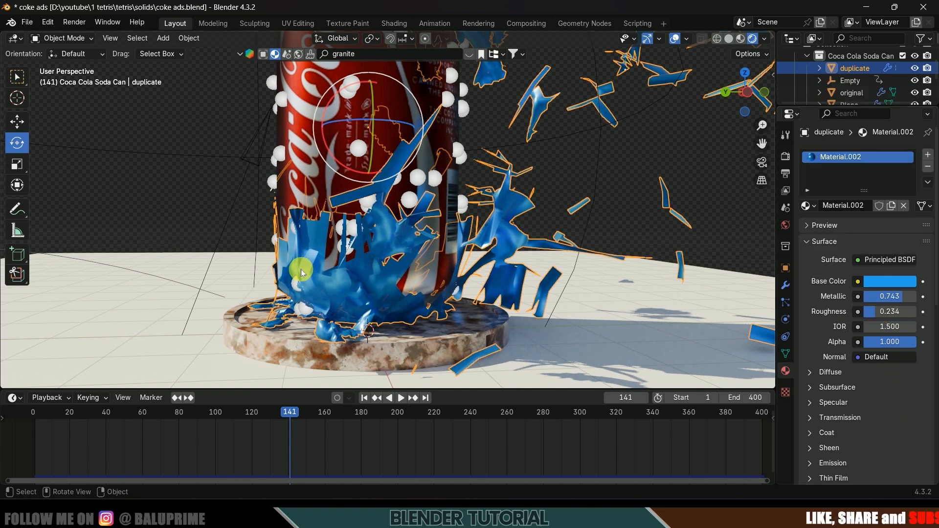
- Return to the camera view and switch the render engine to Cycles
middle_drag(300, 269, 558, 263)
scroll(526, 225, down, 3)
key(KP_0)
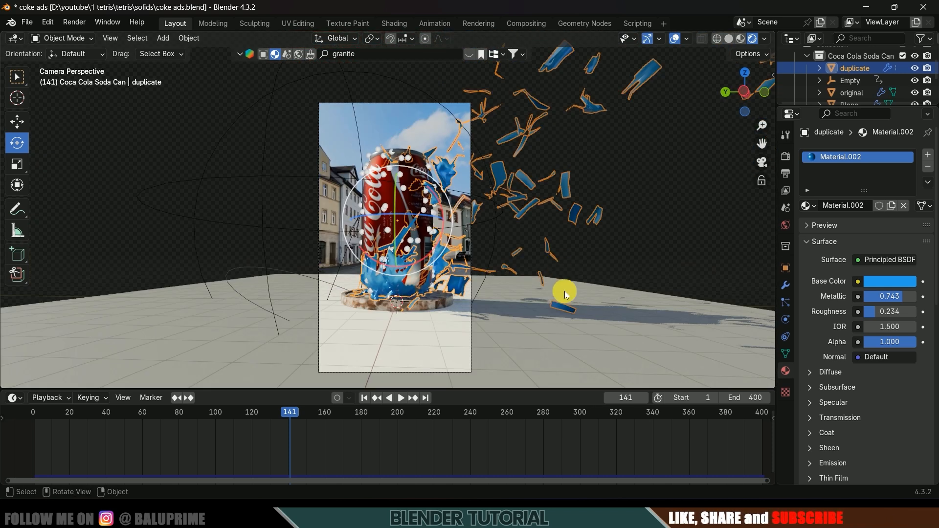
click(783, 157)
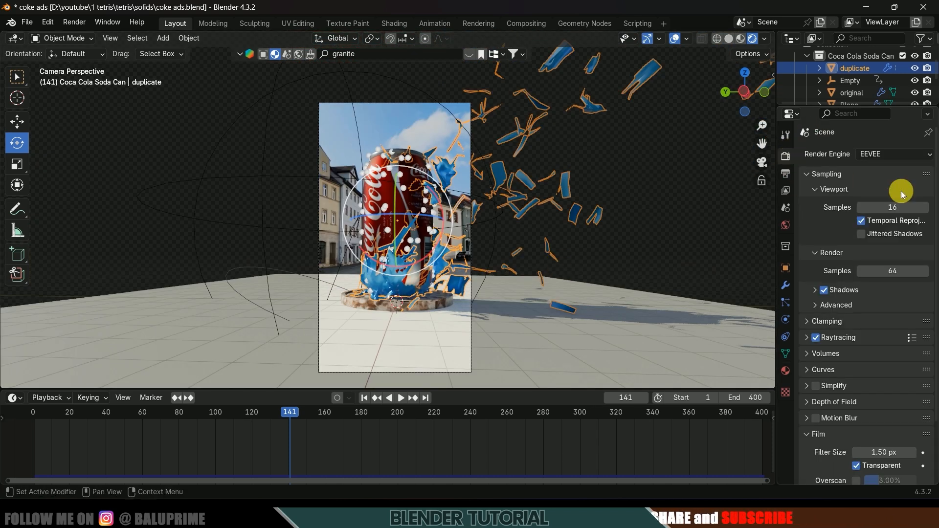
click(888, 154)
key(c)
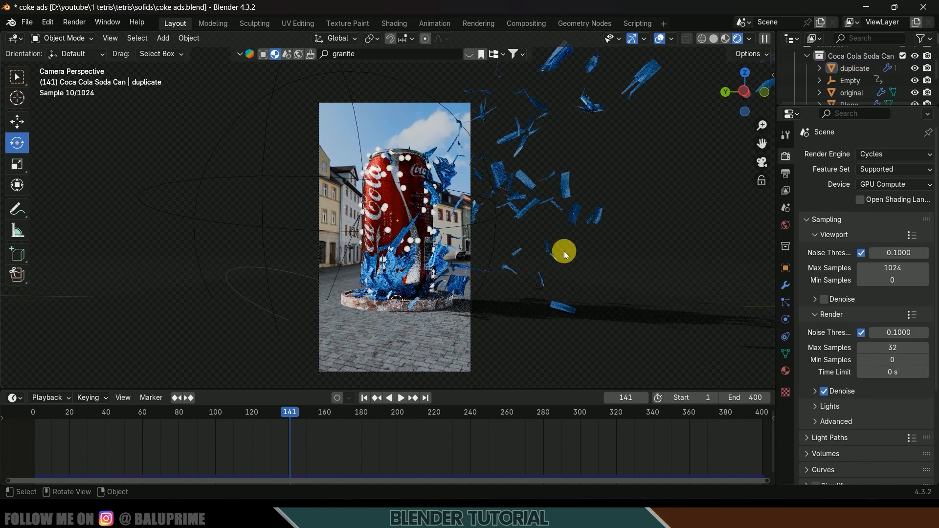
scroll(831, 259, down, 1)
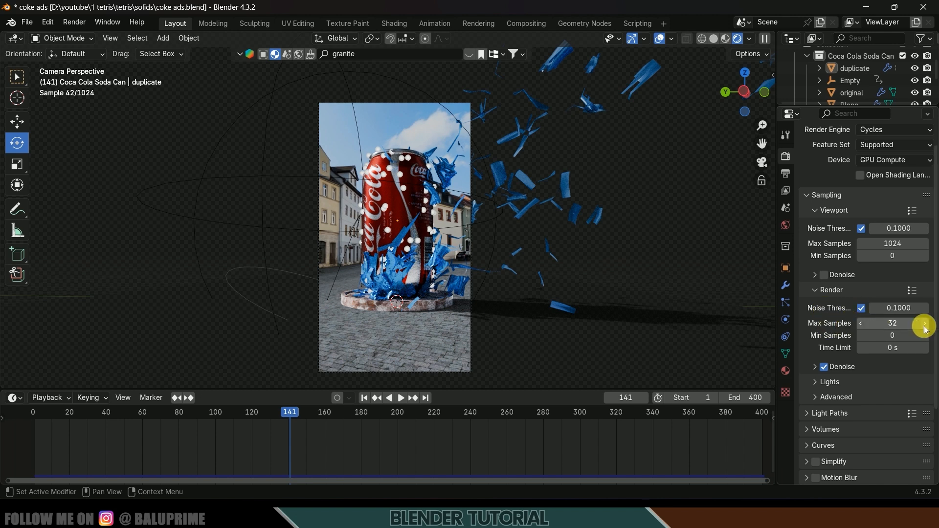
- Enable Render Region and Crop to Render Region for the output and set the frame rate to 30 fps
click(787, 177)
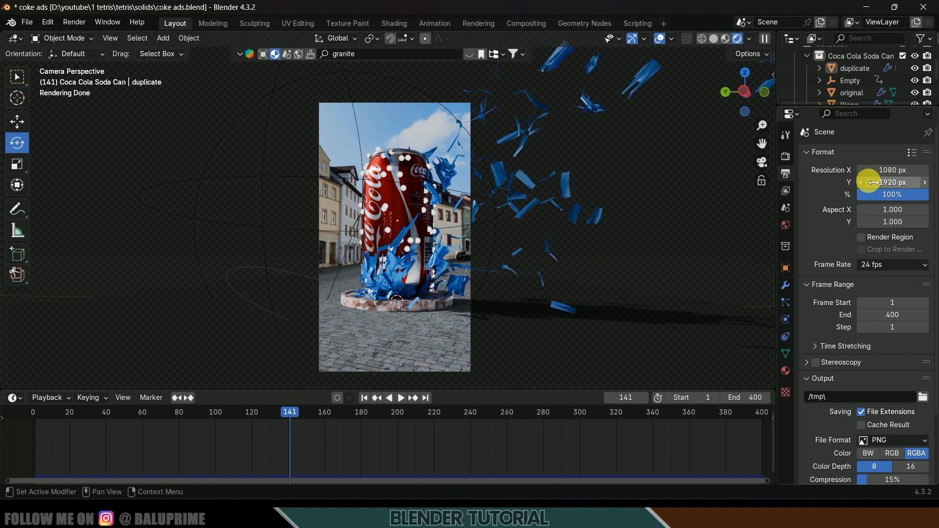
scroll(846, 216, down, 2)
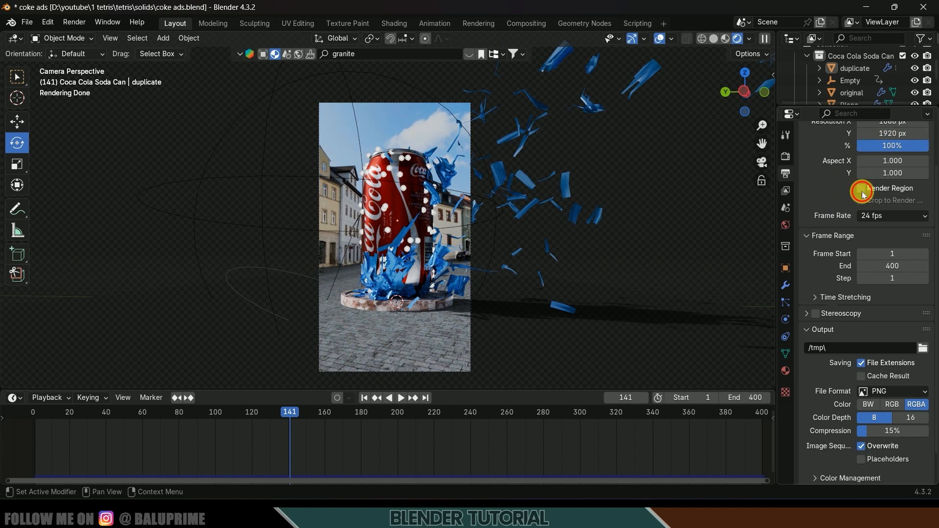
click(861, 188)
click(861, 200)
scroll(826, 205, up, 2)
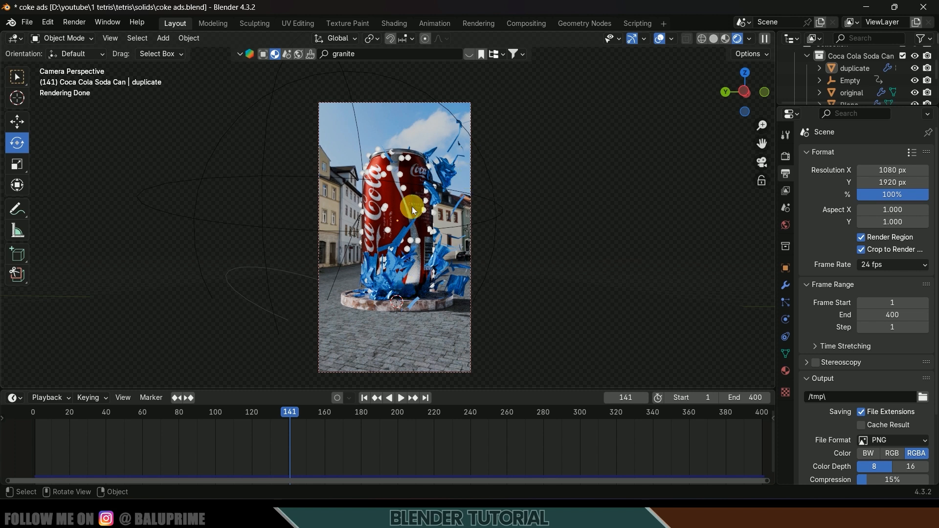
click(899, 266)
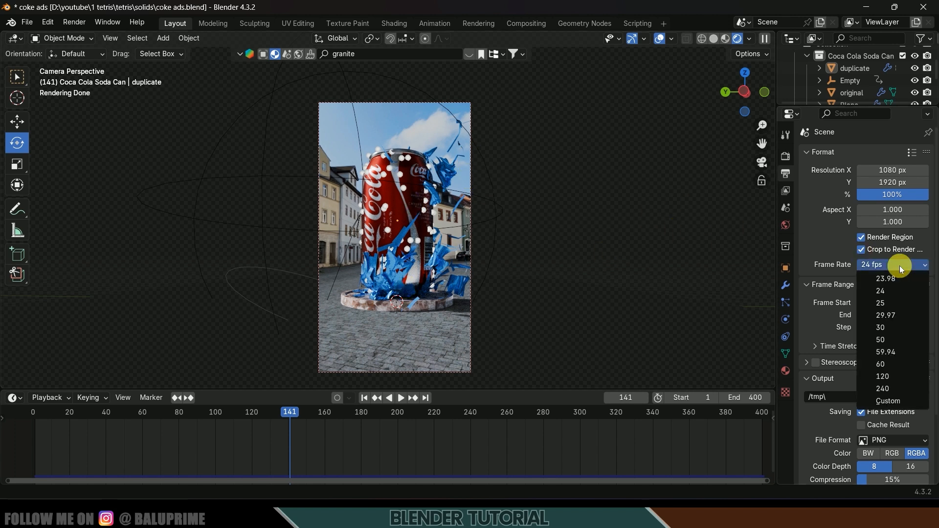
click(887, 327)
- Set the render output folder to D:\youtube\cola peel\seq\ with PNG as the file format
scroll(821, 254, down, 3)
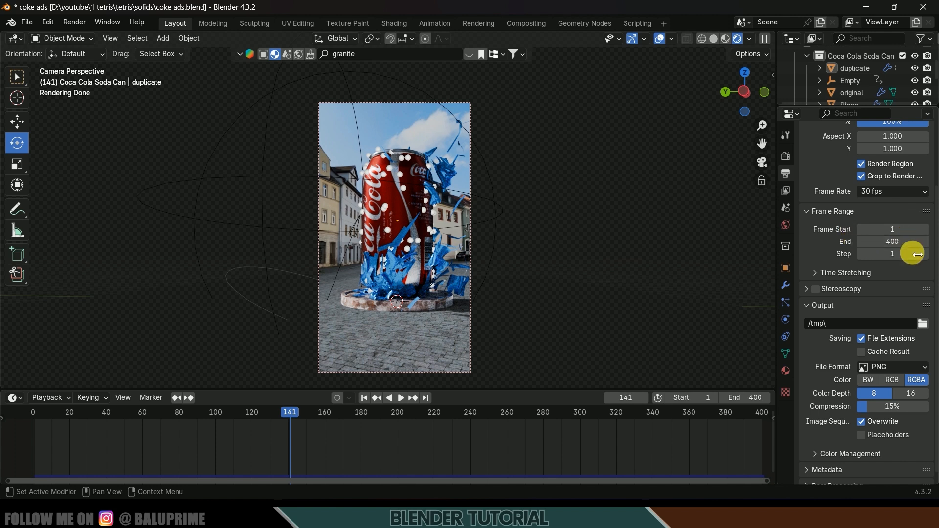
scroll(824, 303, down, 1)
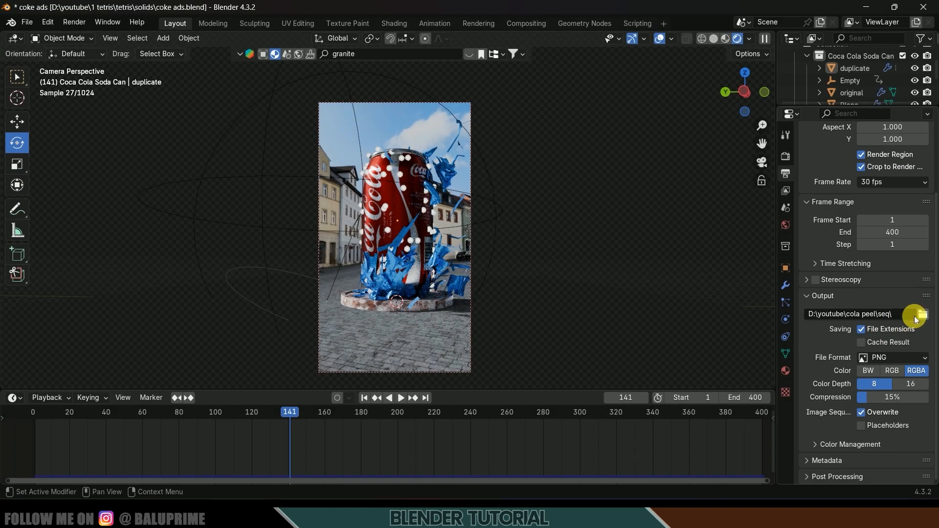
click(889, 358)
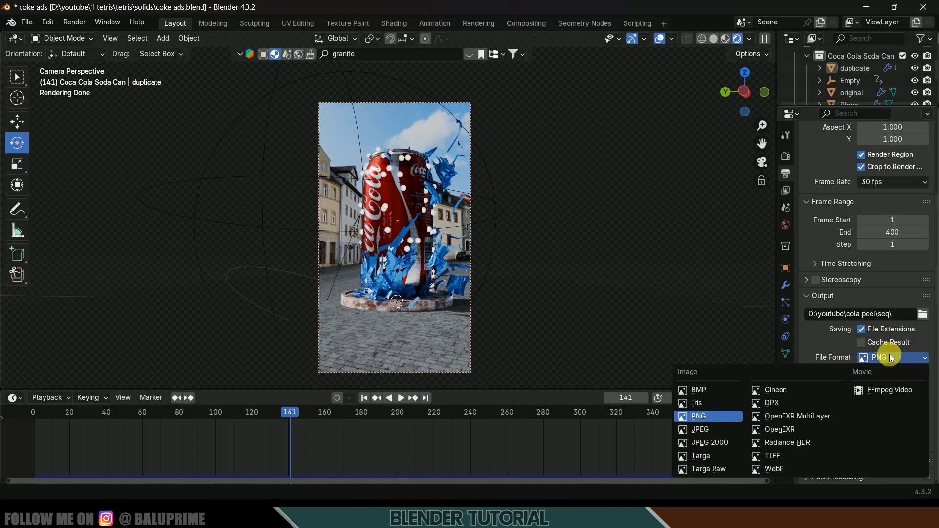
click(730, 415)
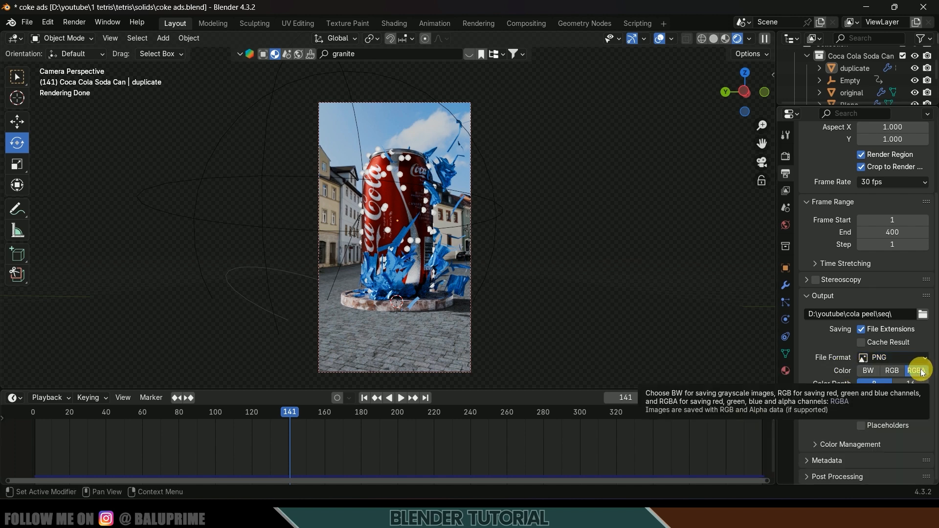
- Set the colour management View Transform to Standard and the Look to Medium High Contrast
click(785, 156)
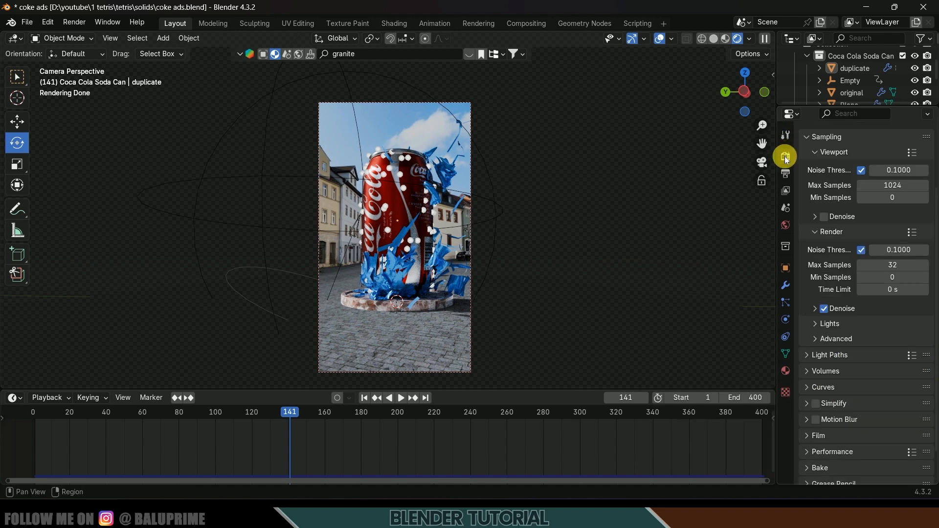
scroll(863, 369, down, 2)
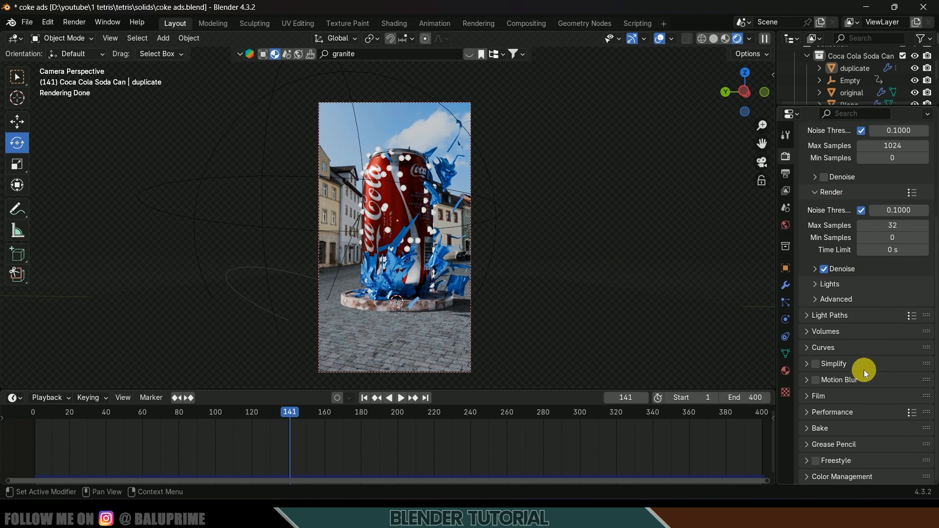
click(808, 476)
scroll(807, 476, down, 7)
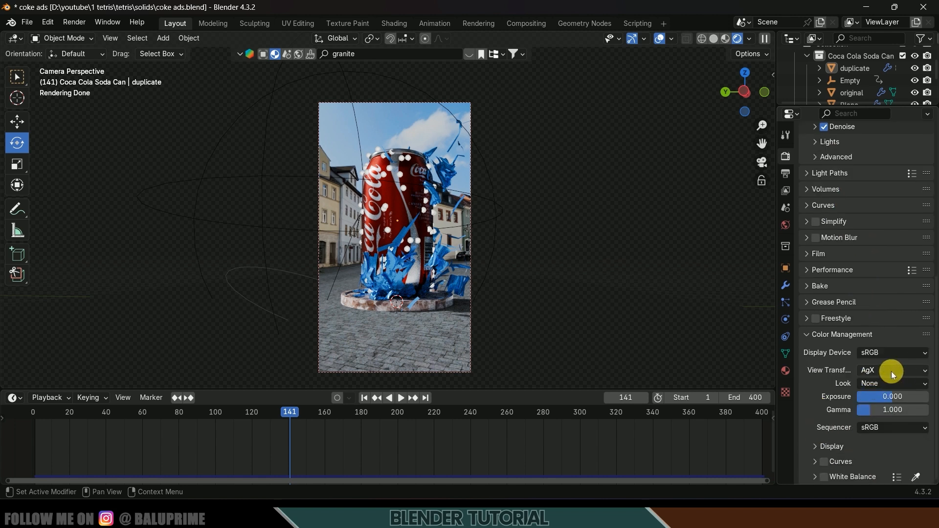
click(891, 371)
click(860, 386)
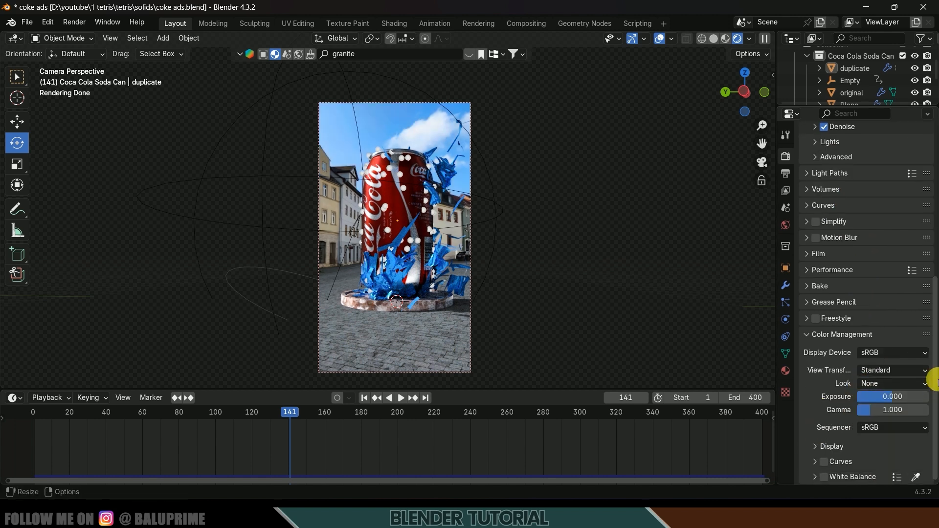
click(869, 383)
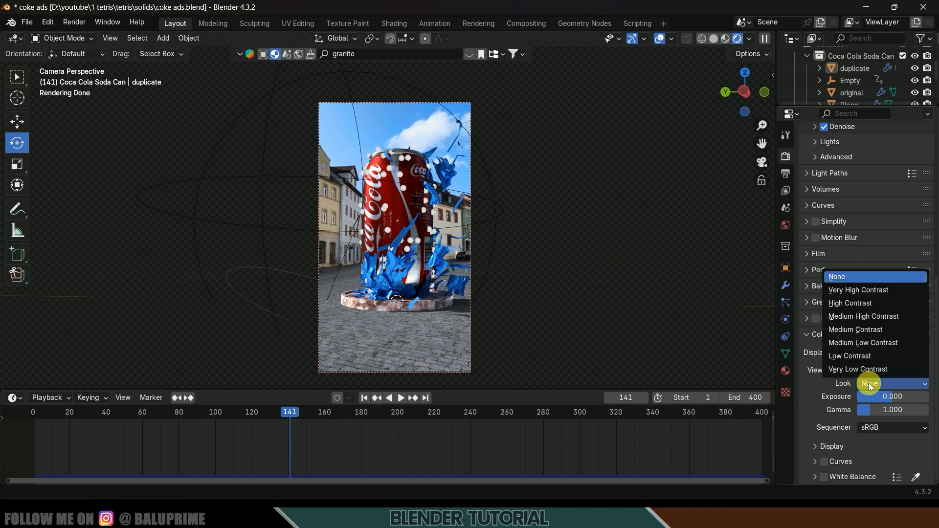
click(859, 317)
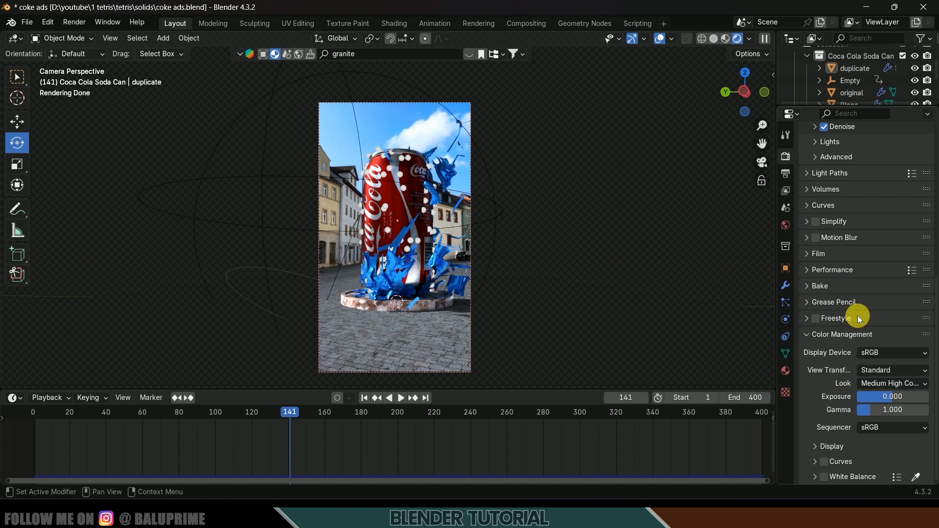
scroll(831, 362, up, 4)
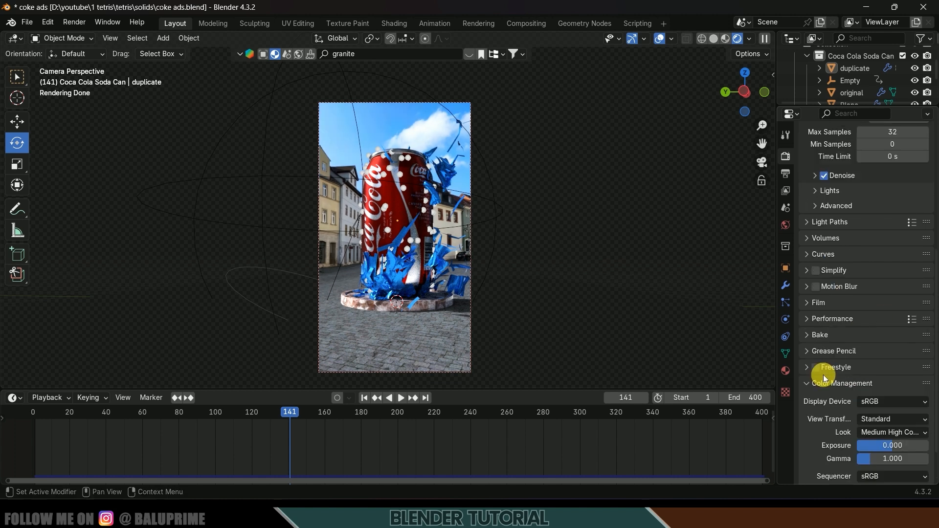
- Go to frame 1 of the timeline and render it as a still image
click(787, 171)
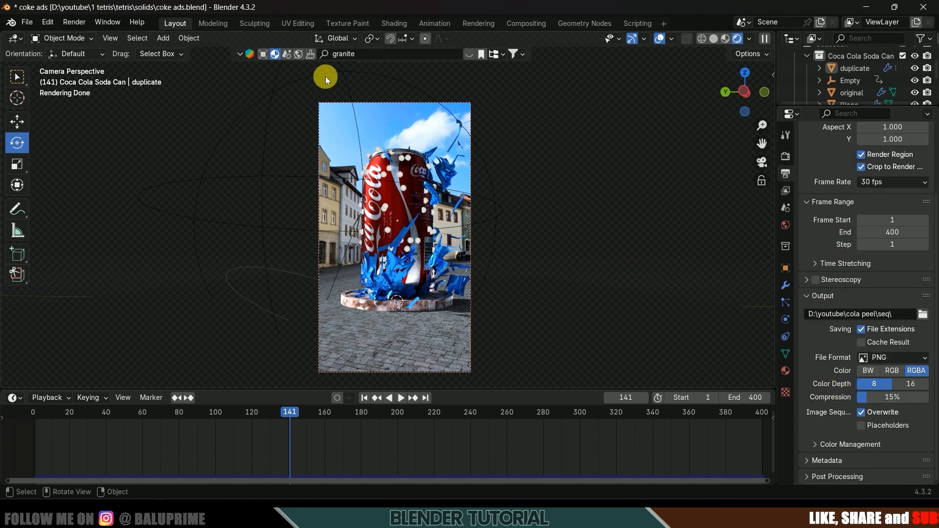
click(75, 22)
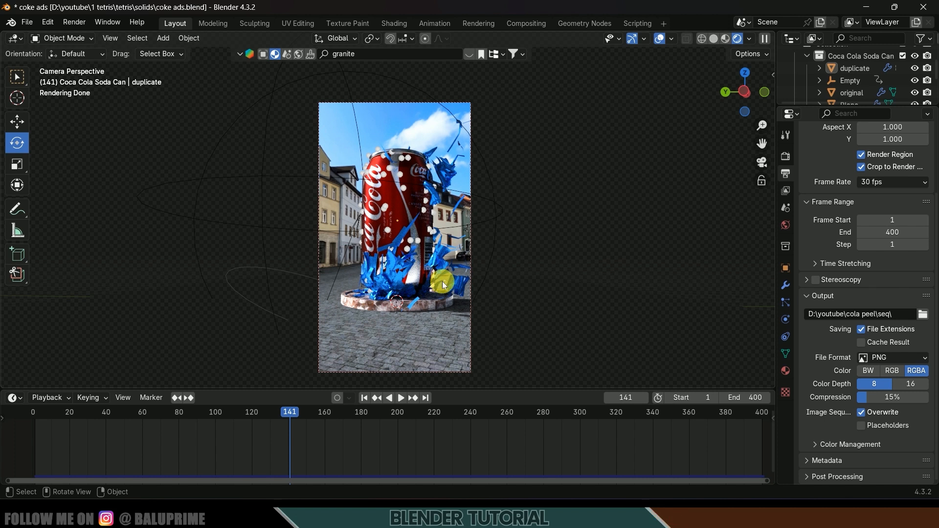
click(363, 400)
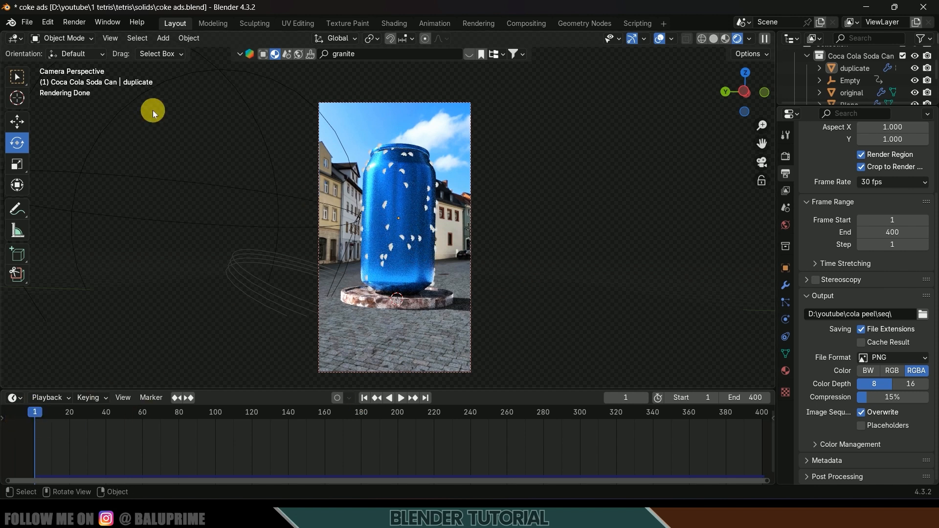
click(74, 22)
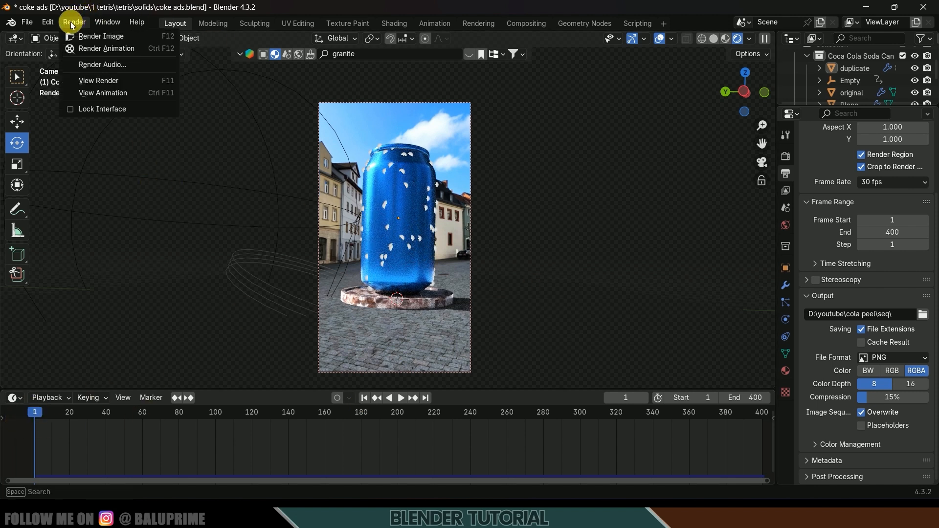
click(109, 41)
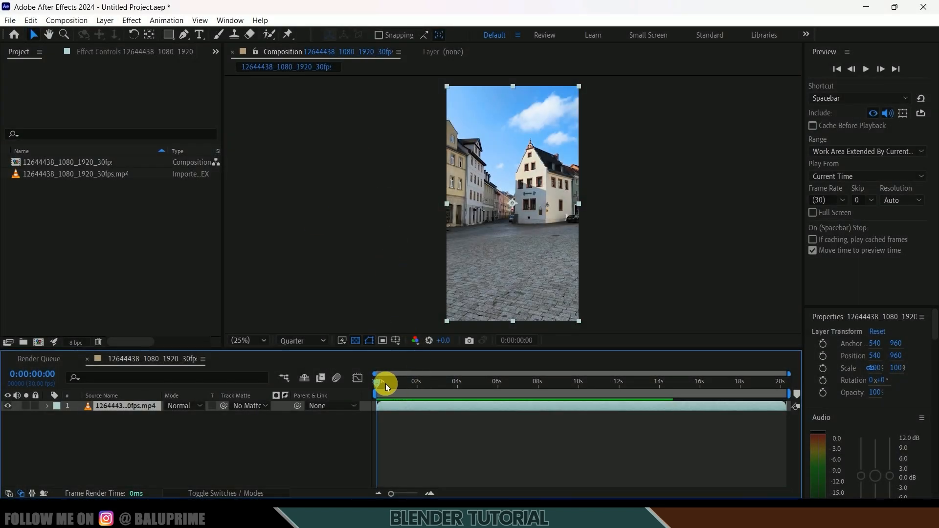
- In After Effects, import sample.png and place it in the street footage composition, then scrub through the timeline
mouse_move(390, 385)
mouse_down()
mouse_move(442, 384)
mouse_move(375, 392)
mouse_up()
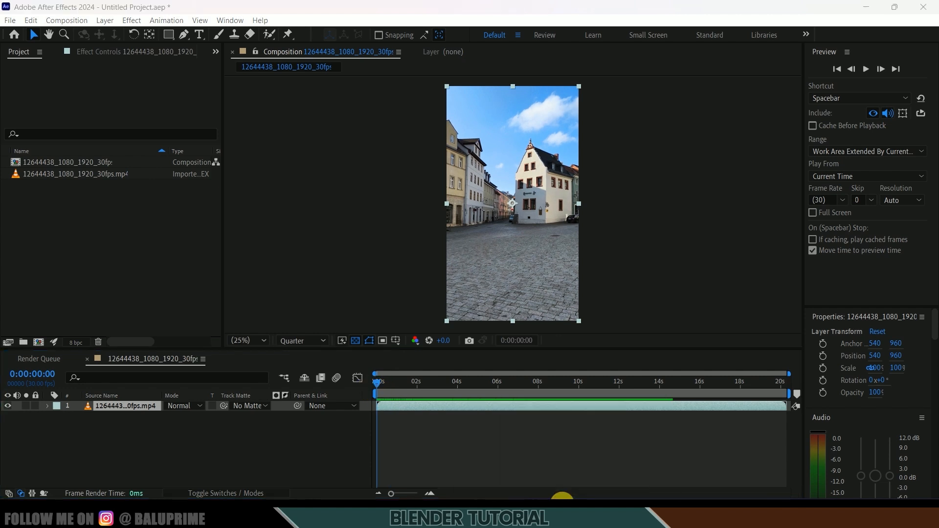
mouse_move(562, 496)
click(608, 468)
drag(236, 290, 120, 252)
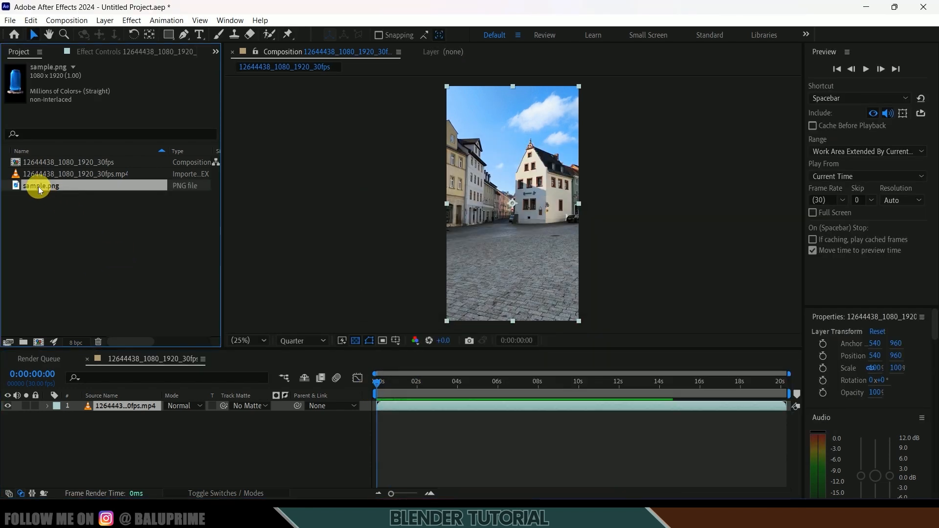
drag(44, 186, 104, 406)
drag(381, 386, 447, 391)
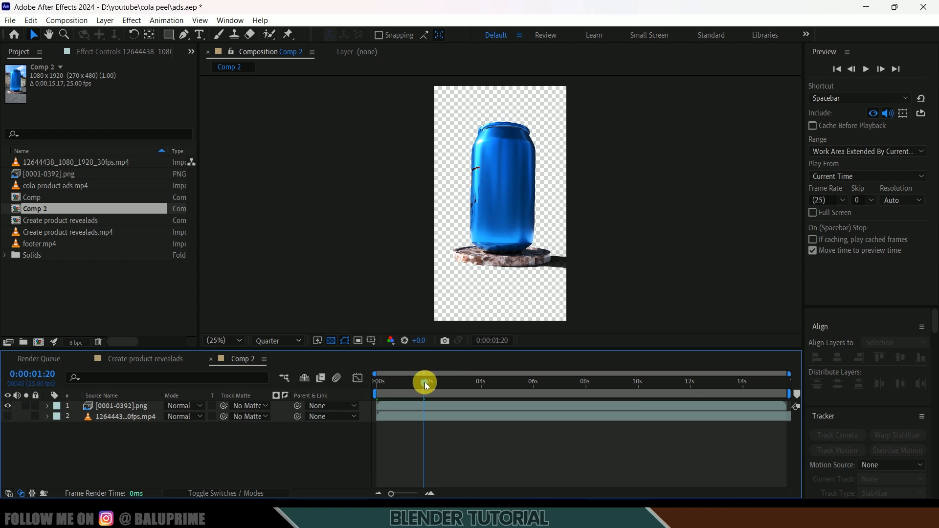
- Scrub through the rendered can sequence in Comp 2 and toggle the street footage layer's visibility to check the composite
drag(425, 383, 566, 388)
click(9, 417)
click(8, 417)
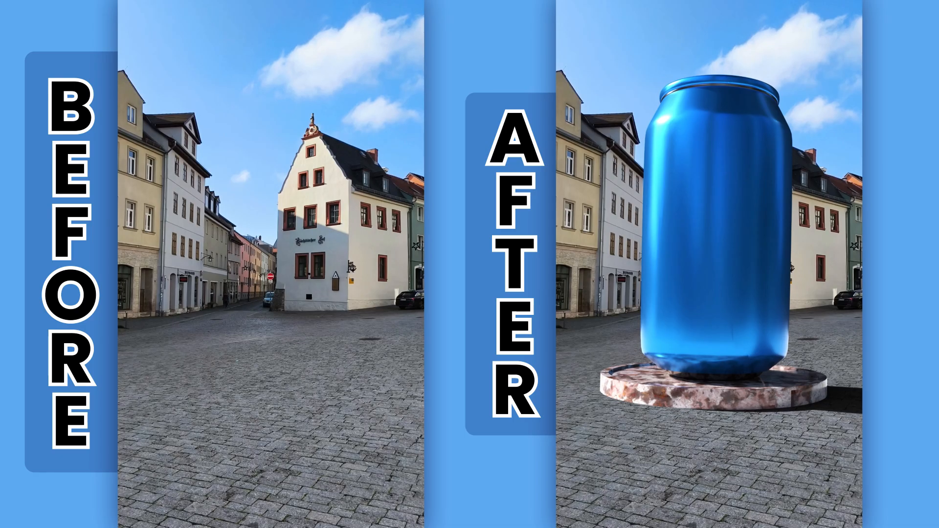